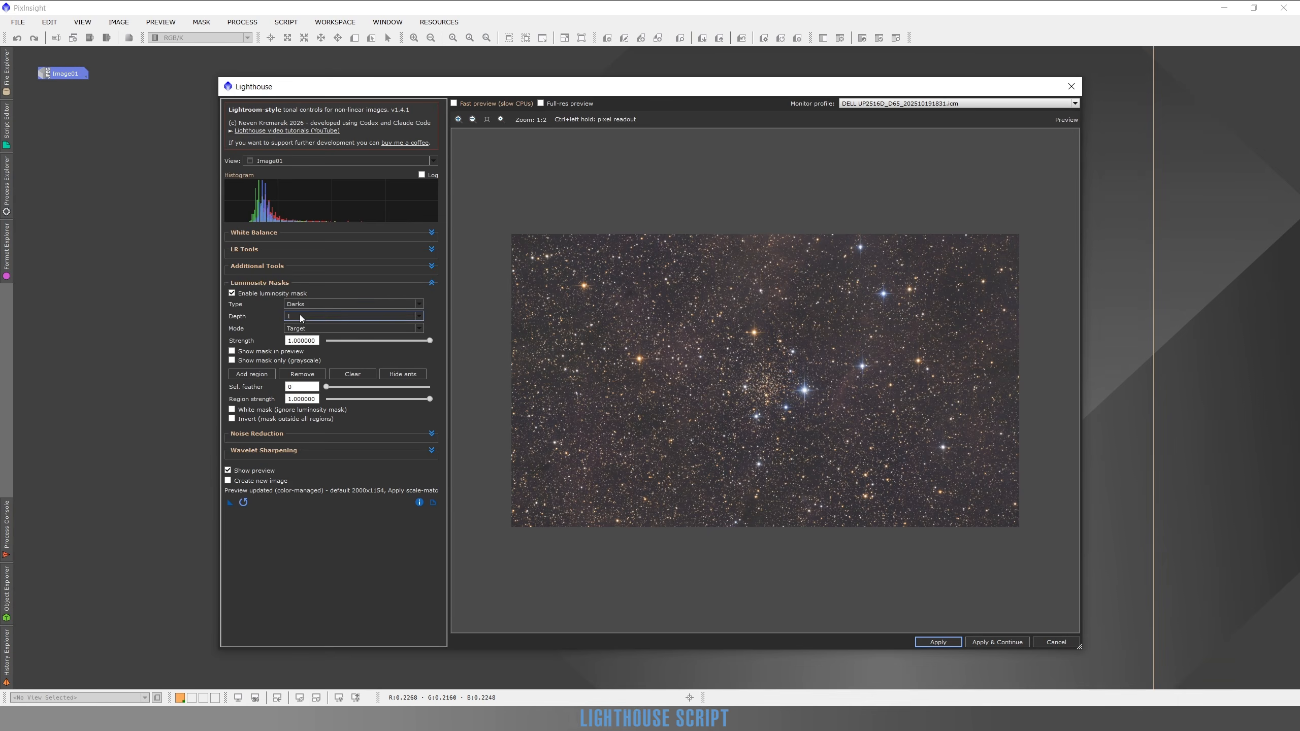
# Set the Darks luminosity mask depth to 2 and show only the grayscale mask in the preview.
pyautogui.click(300, 315)
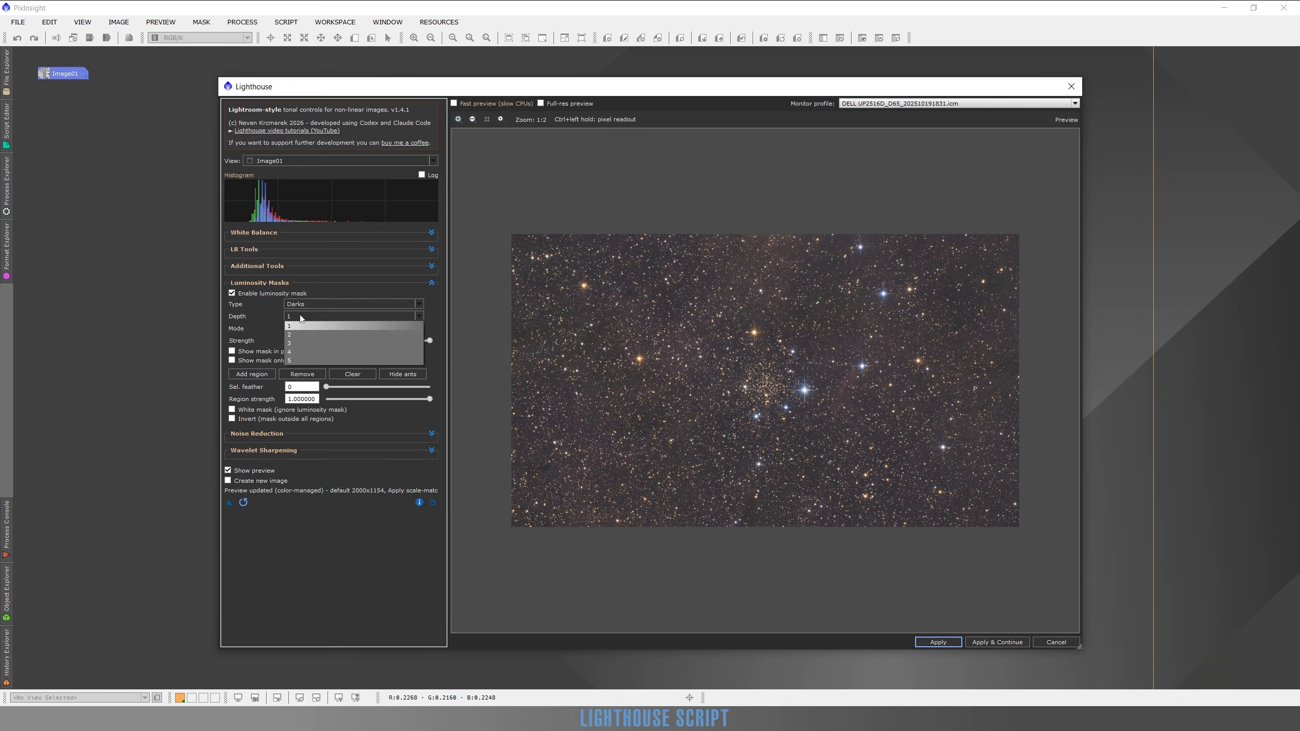
pyautogui.click(300, 336)
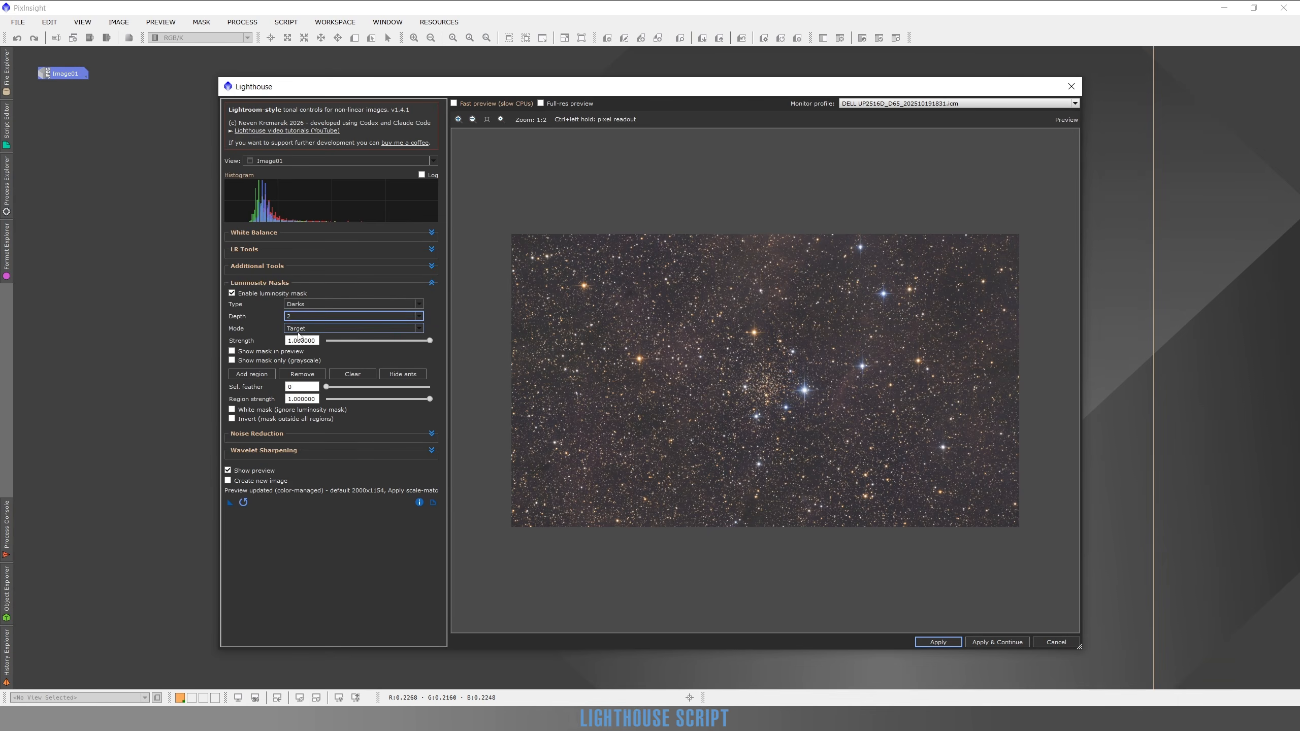
pyautogui.click(232, 361)
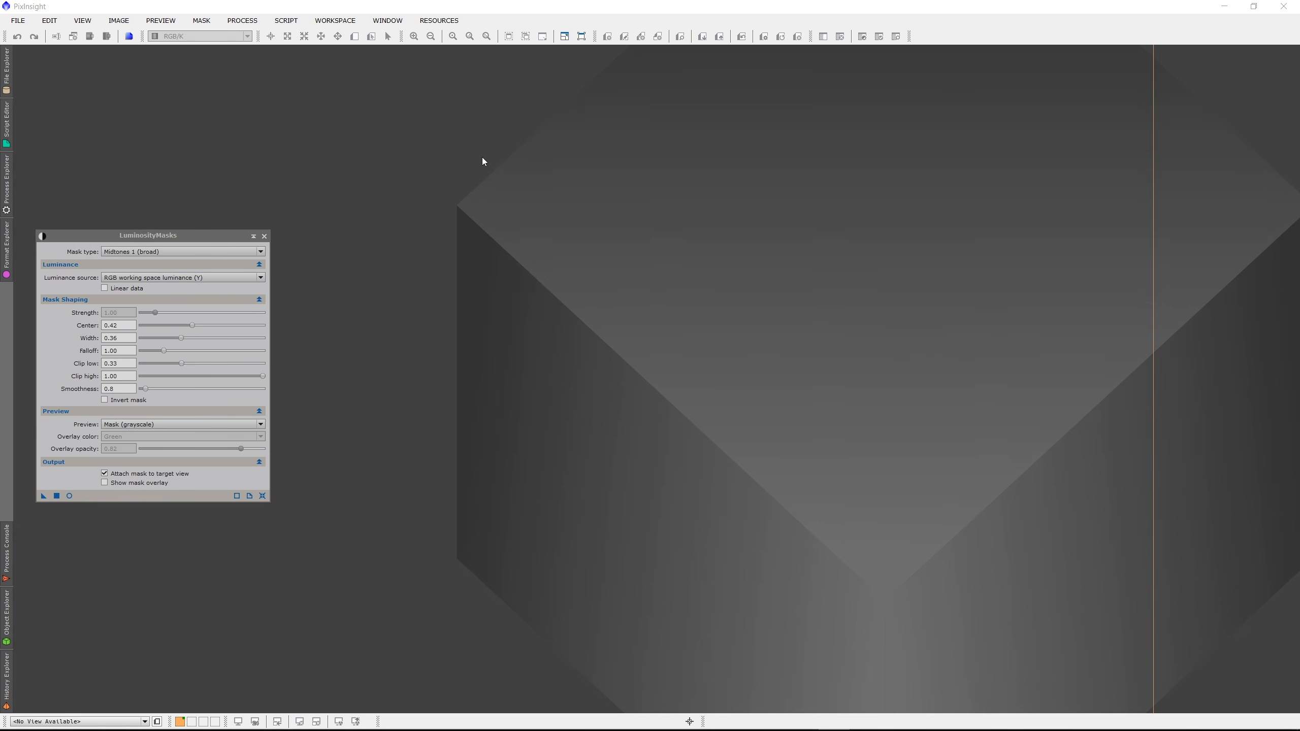
pyautogui.click(444, 23)
pyautogui.moveTo(484, 93)
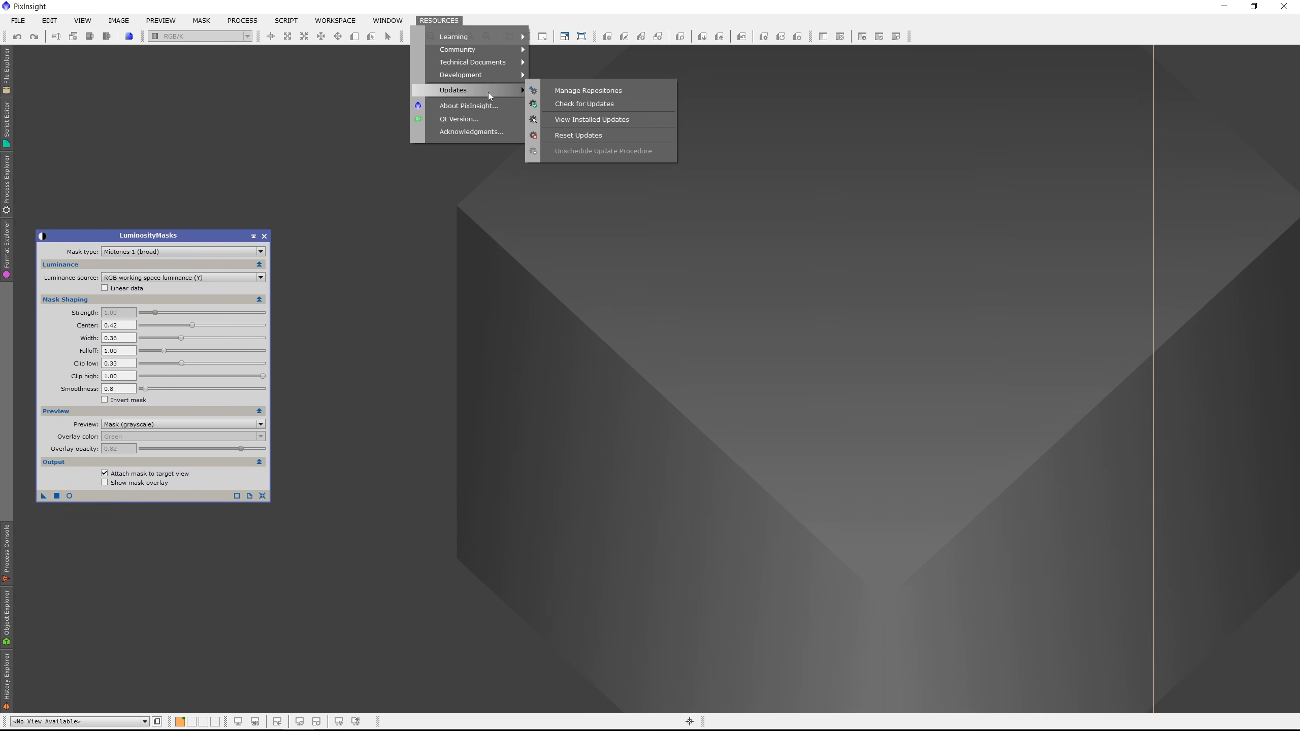
pyautogui.click(569, 93)
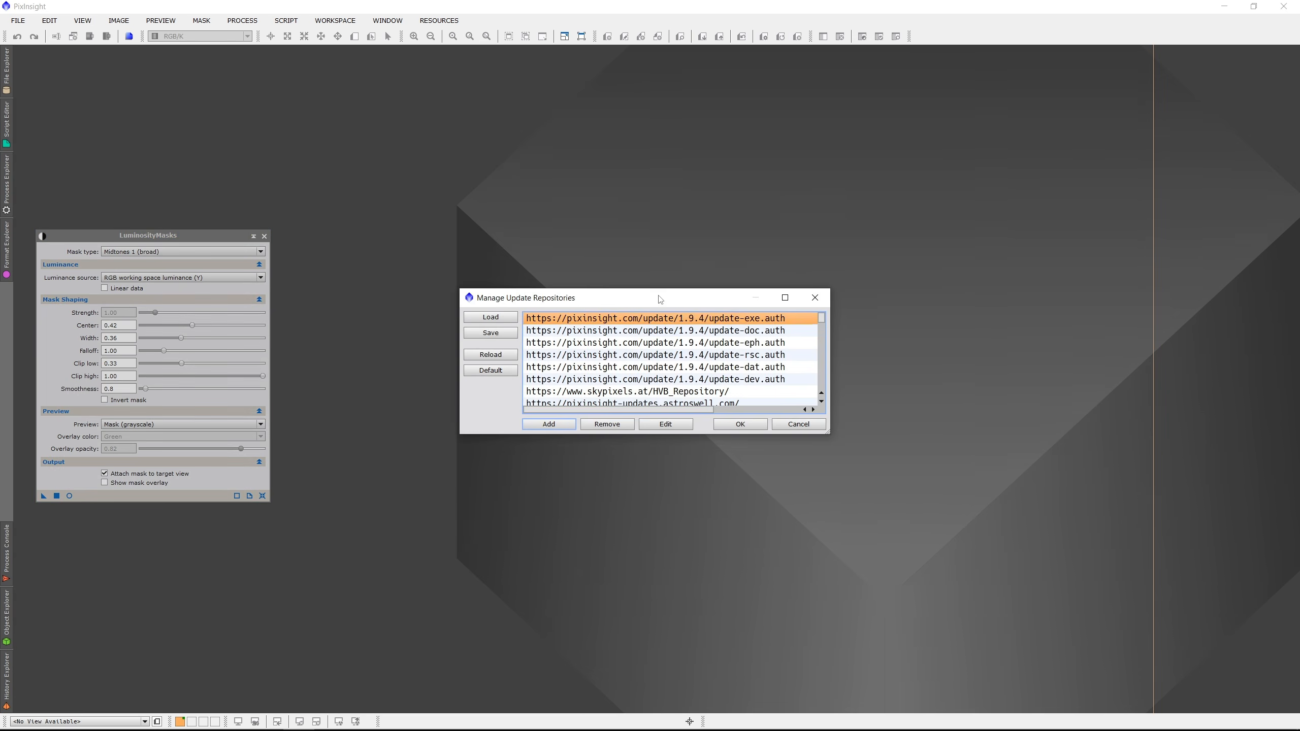
pyautogui.click(549, 424)
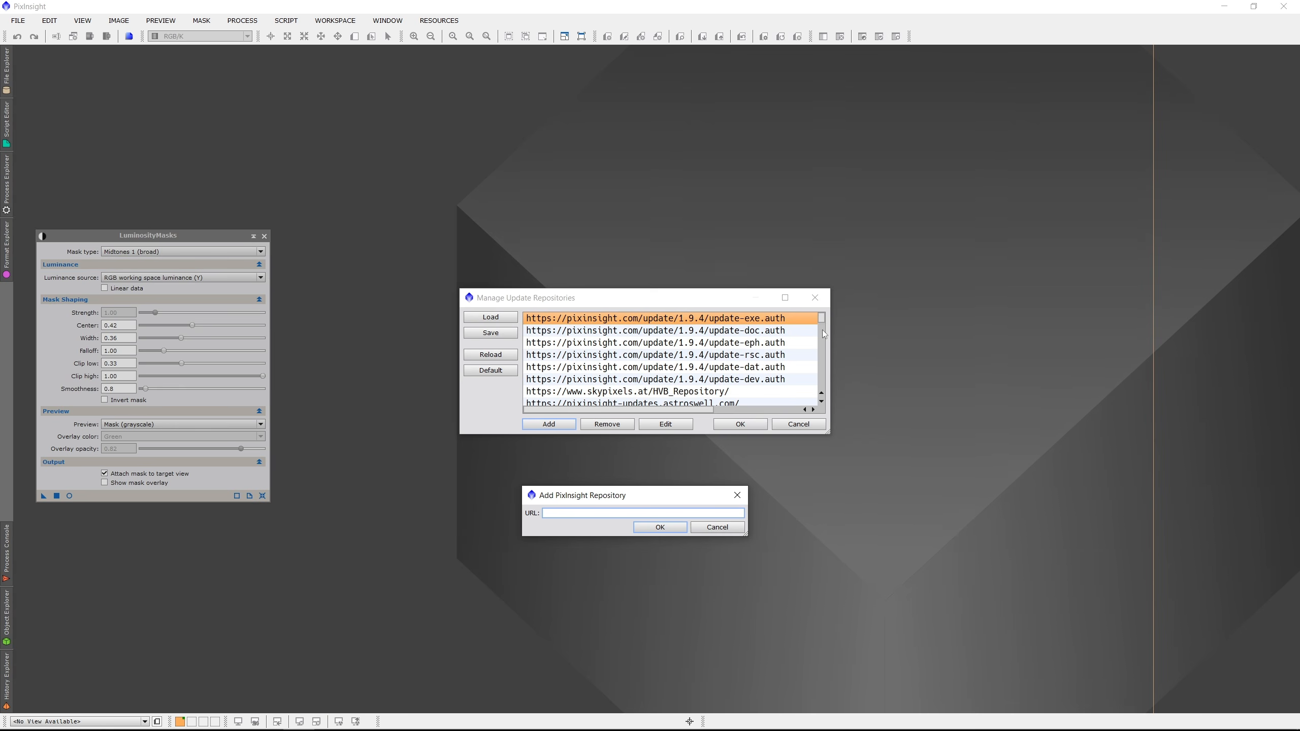
pyautogui.click(717, 527)
pyautogui.moveTo(822, 319); pyautogui.dragTo(823, 383)
pyautogui.click(647, 392)
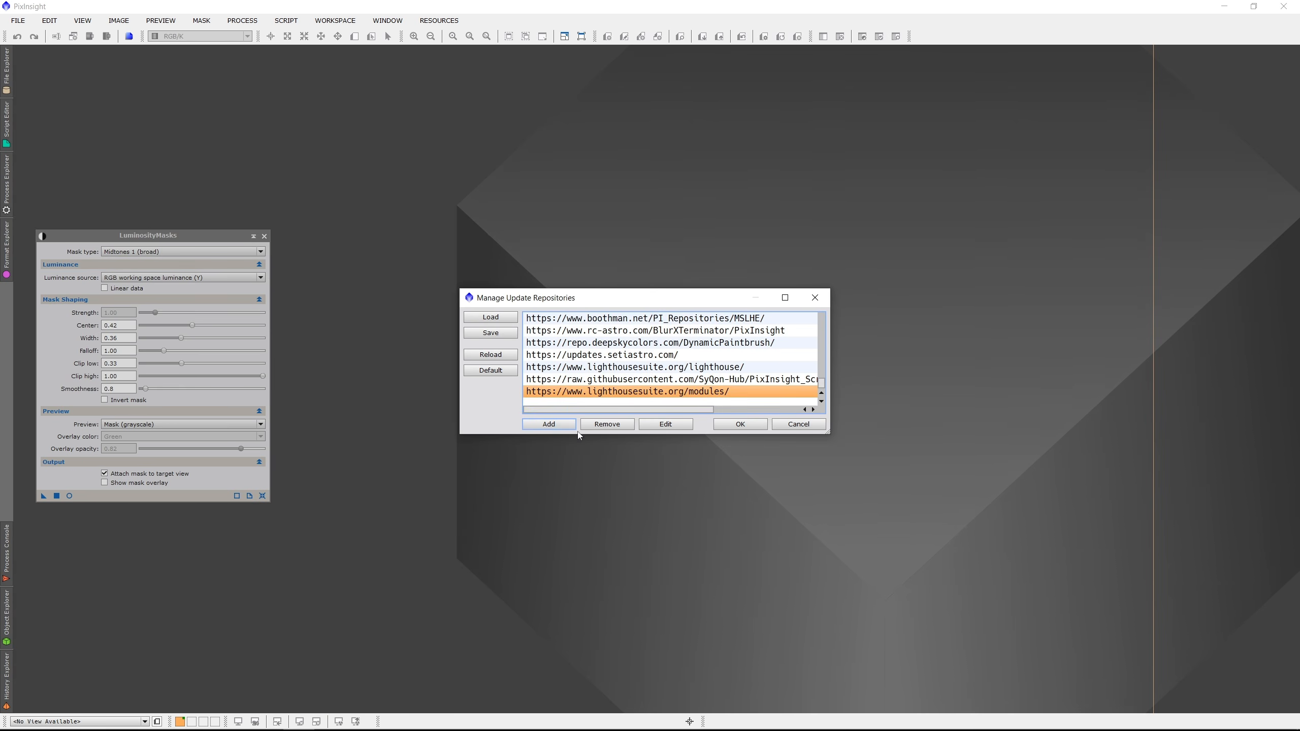
# Open the selected repository's URL for editing, highlight it, and confirm both the URL and the repository list.
pyautogui.click(666, 424)
pyautogui.moveTo(657, 354); pyautogui.dragTo(524, 508)
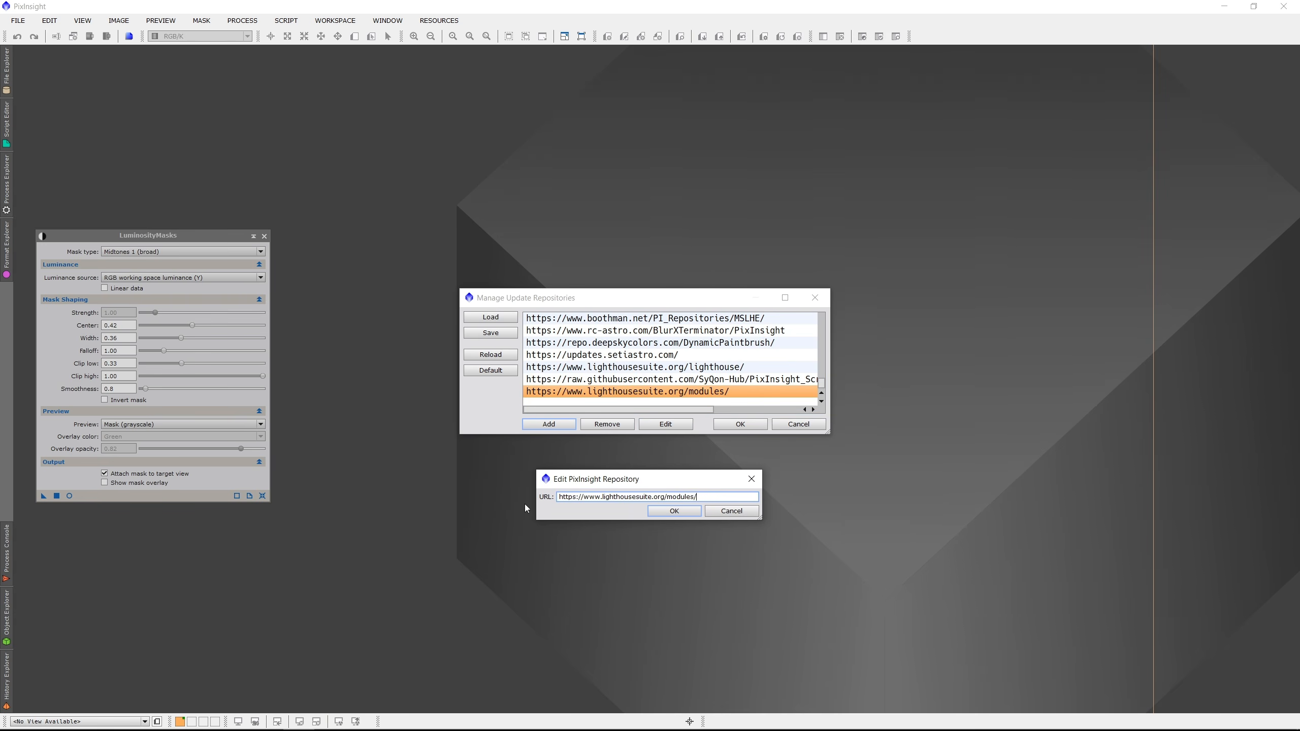
pyautogui.moveTo(695, 496); pyautogui.dragTo(558, 498)
pyautogui.click(706, 497)
pyautogui.click(687, 513)
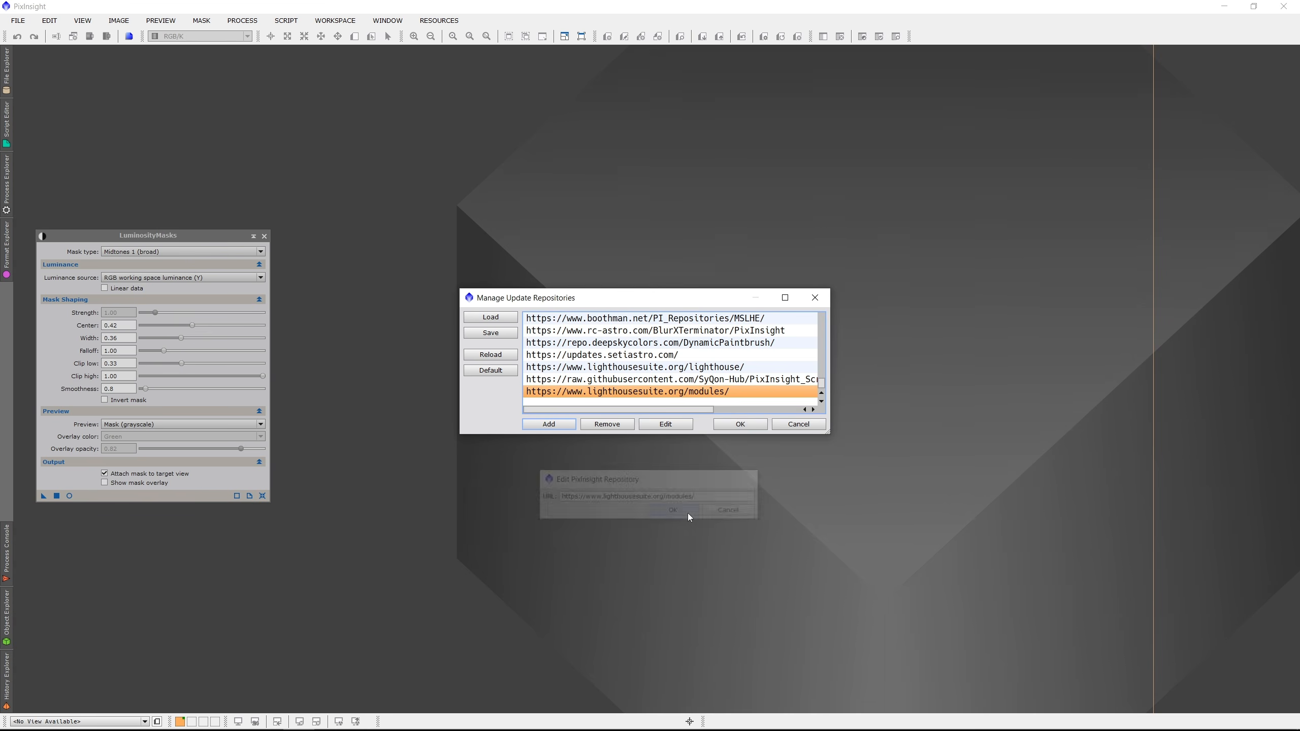
pyautogui.click(727, 425)
# Start a check for updates and cancel the download of the repository information.
pyautogui.click(417, 20)
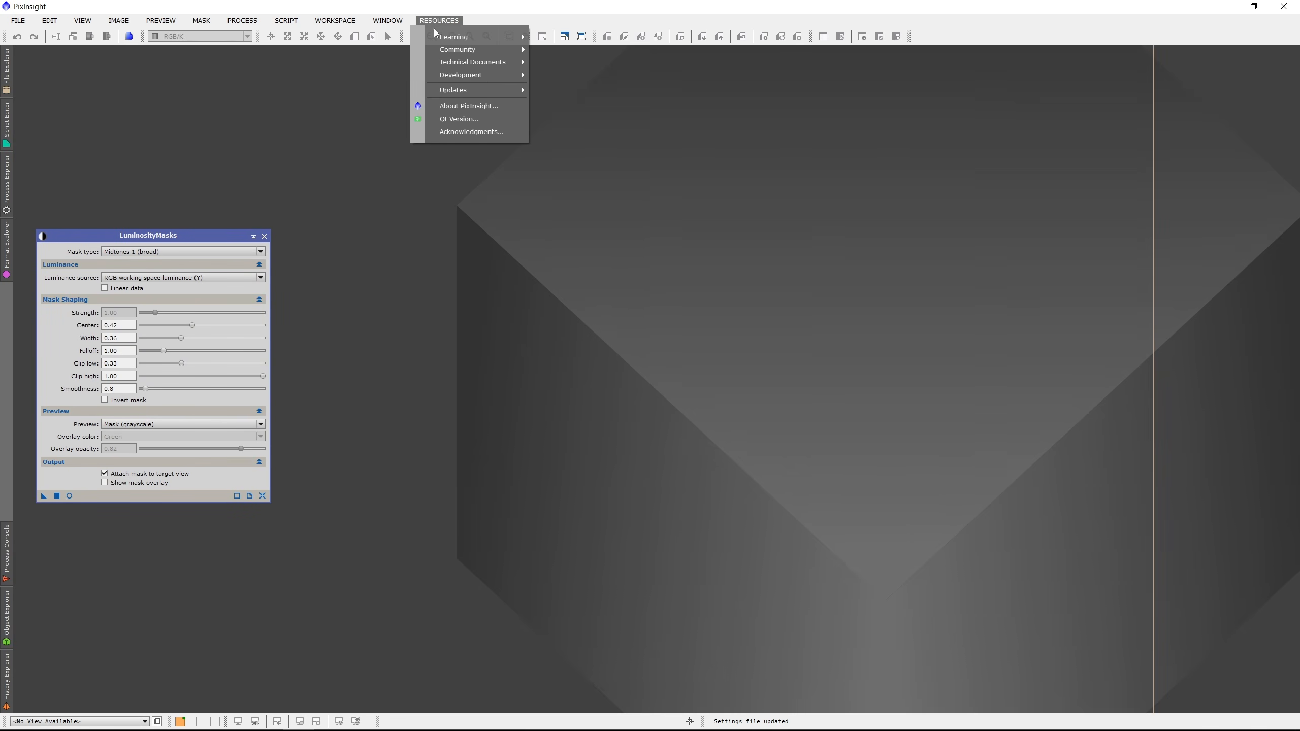
pyautogui.moveTo(487, 89)
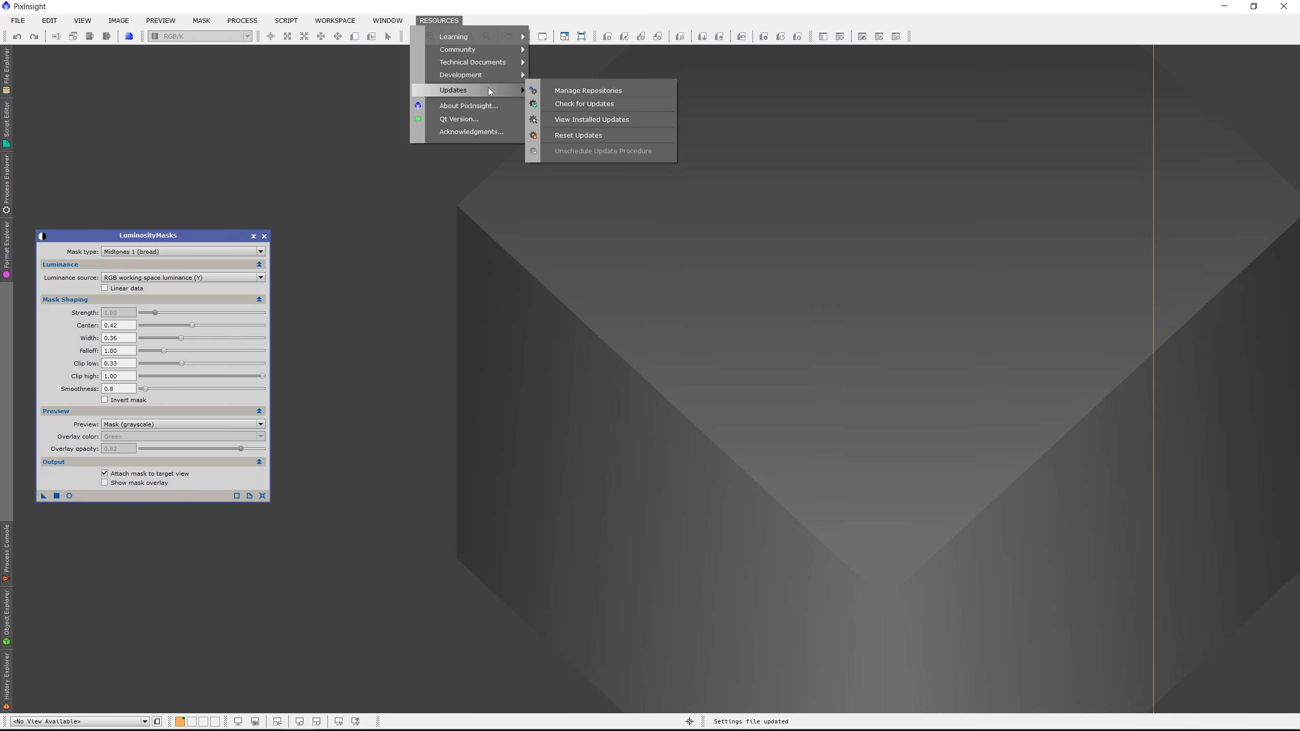
pyautogui.click(573, 105)
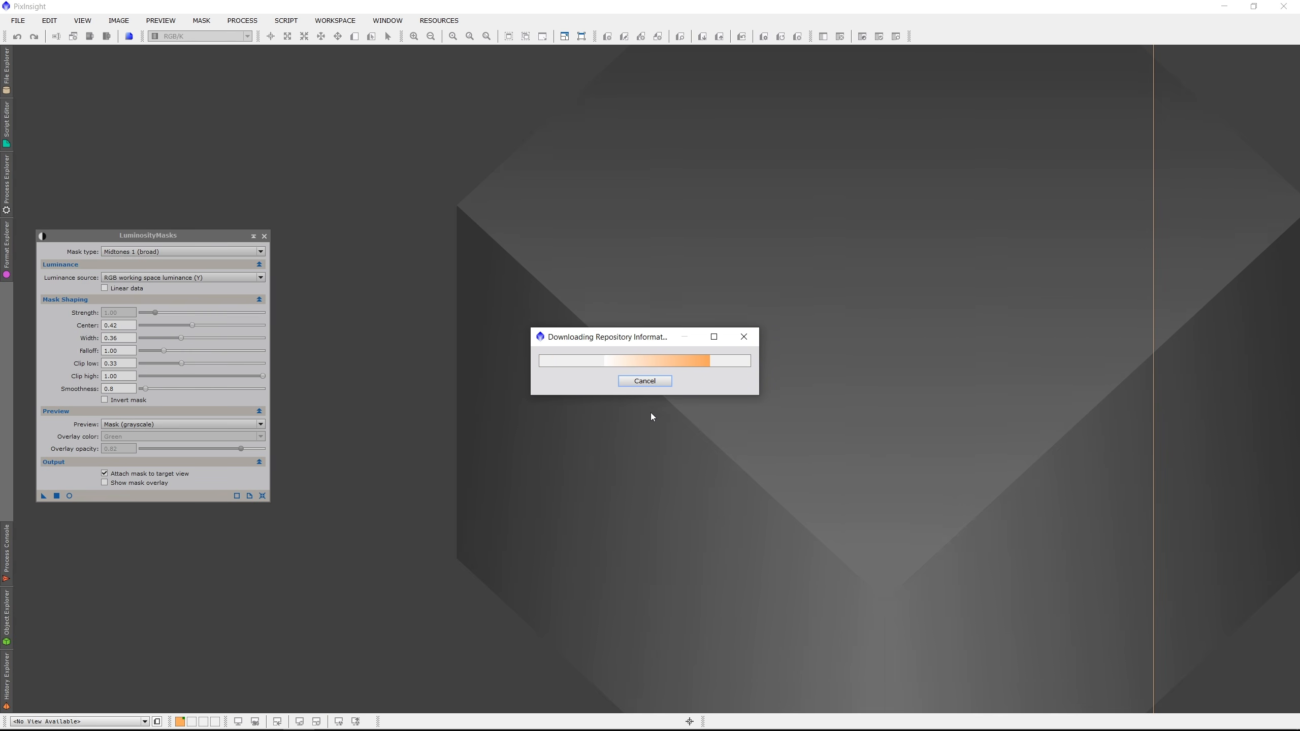
pyautogui.click(643, 381)
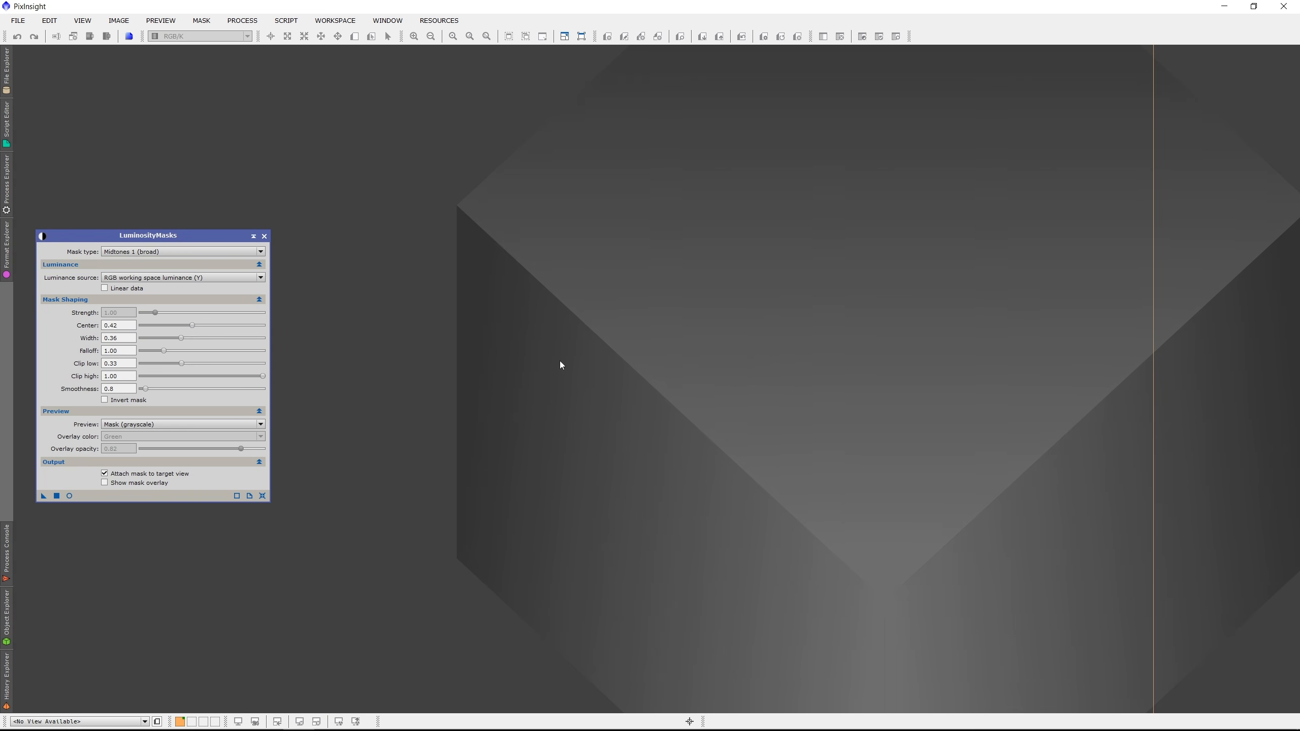
# Locate the LuminosityMasks process in the MaskGeneration category.
pyautogui.click(242, 21)
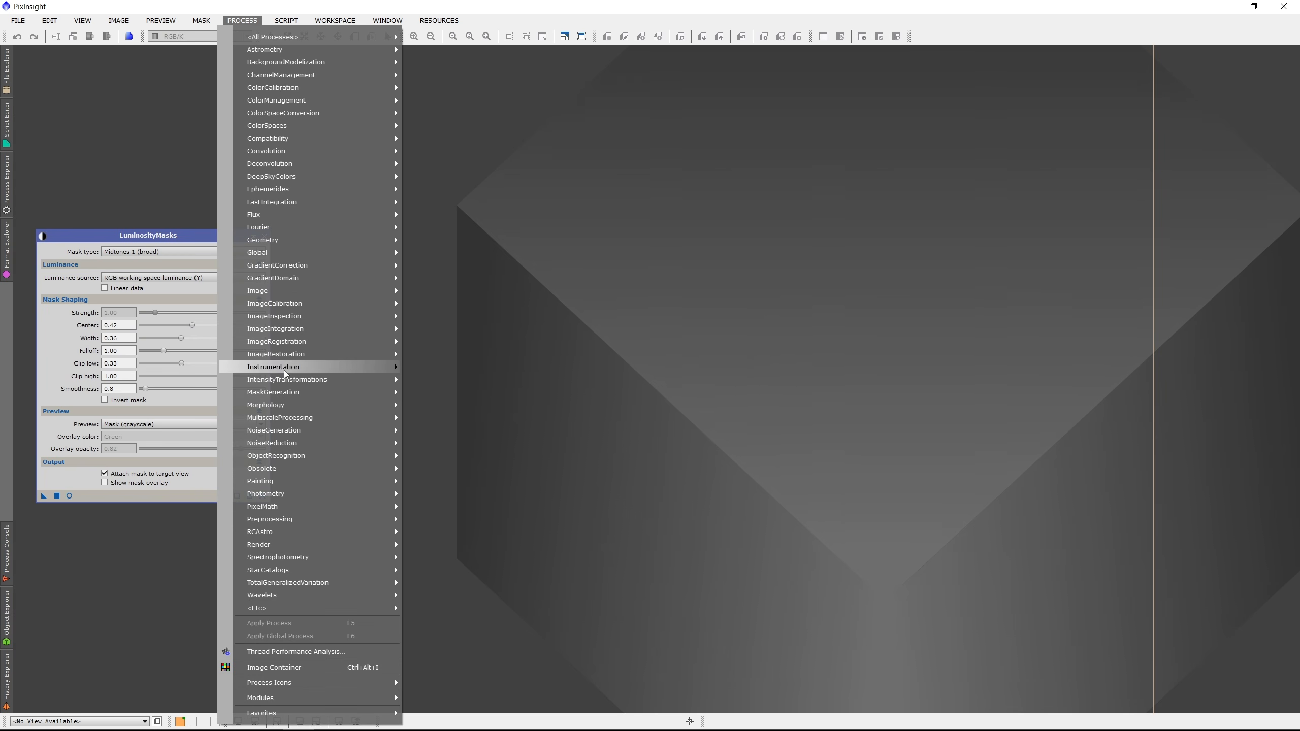
pyautogui.moveTo(291, 393)
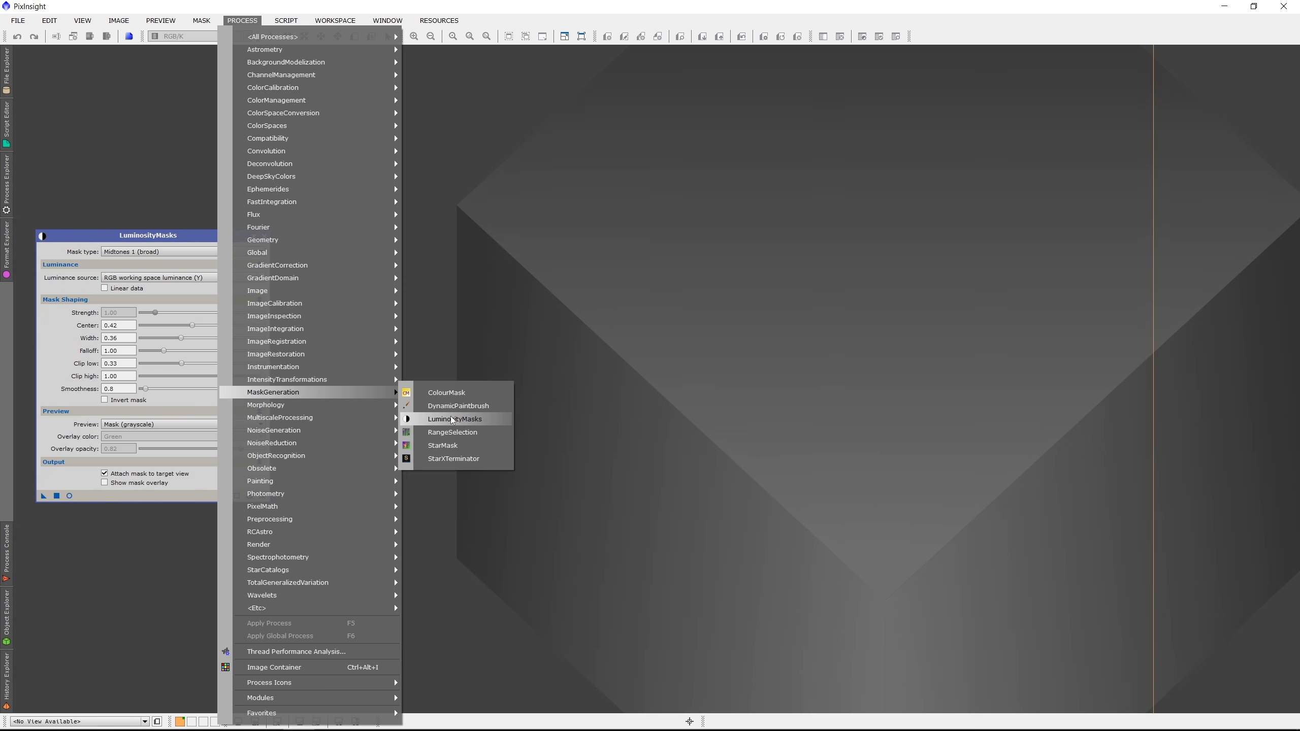
pyautogui.click(696, 395)
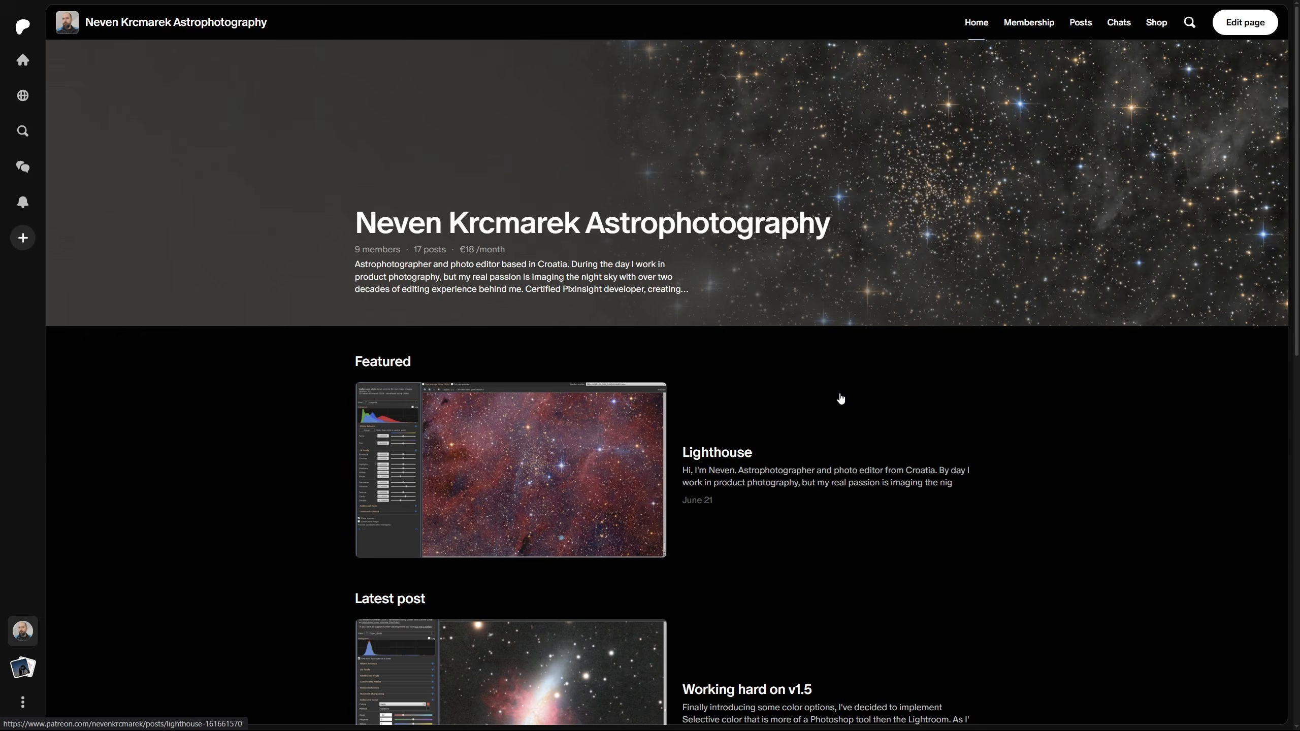
# Look through the featured, latest and older Lighthouse posts on the developer's Patreon page.
pyautogui.scroll(-2, 839, 399)
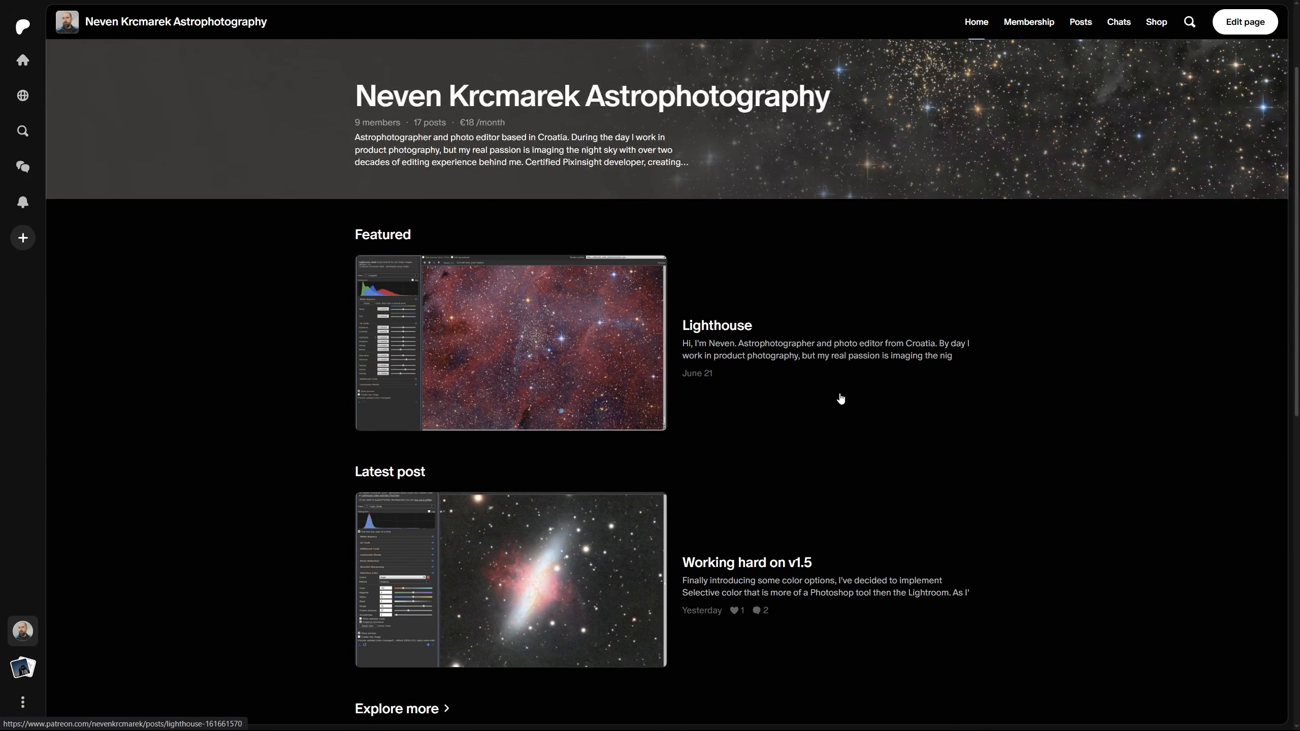
pyautogui.scroll(-6, 840, 399)
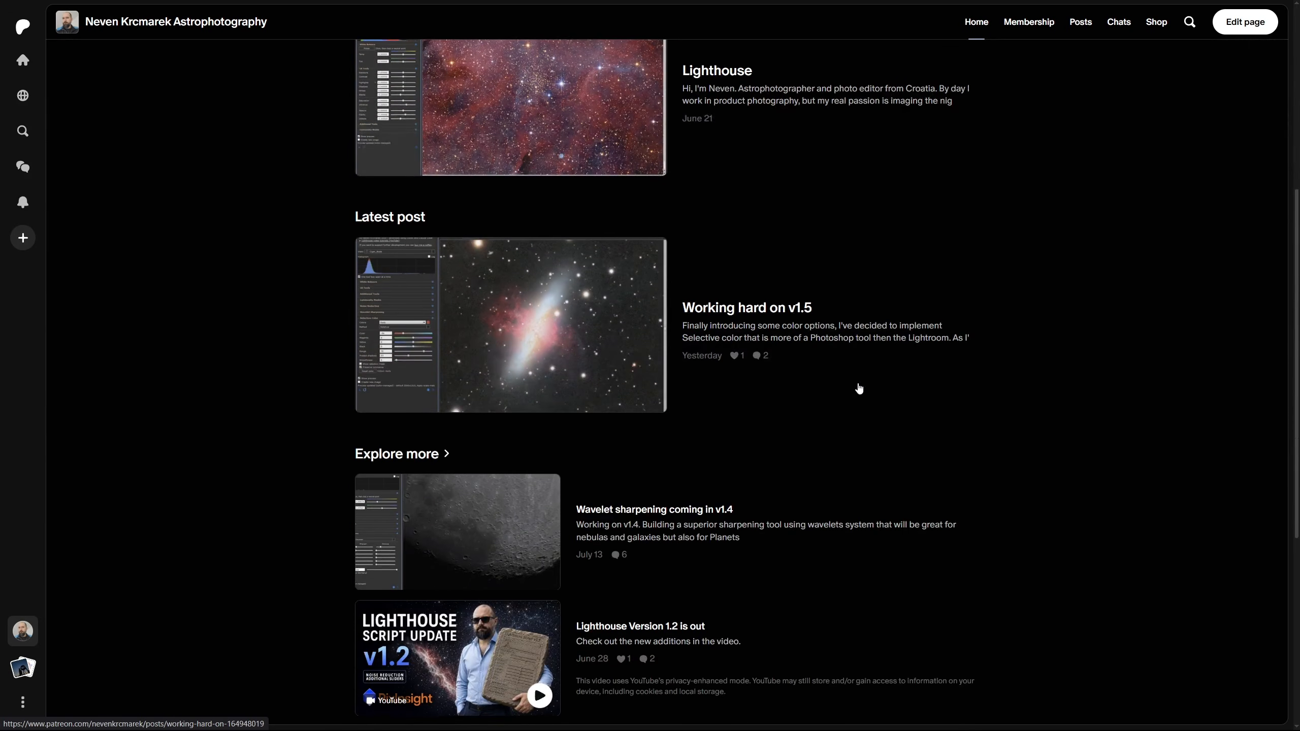
pyautogui.scroll(-5, 859, 388)
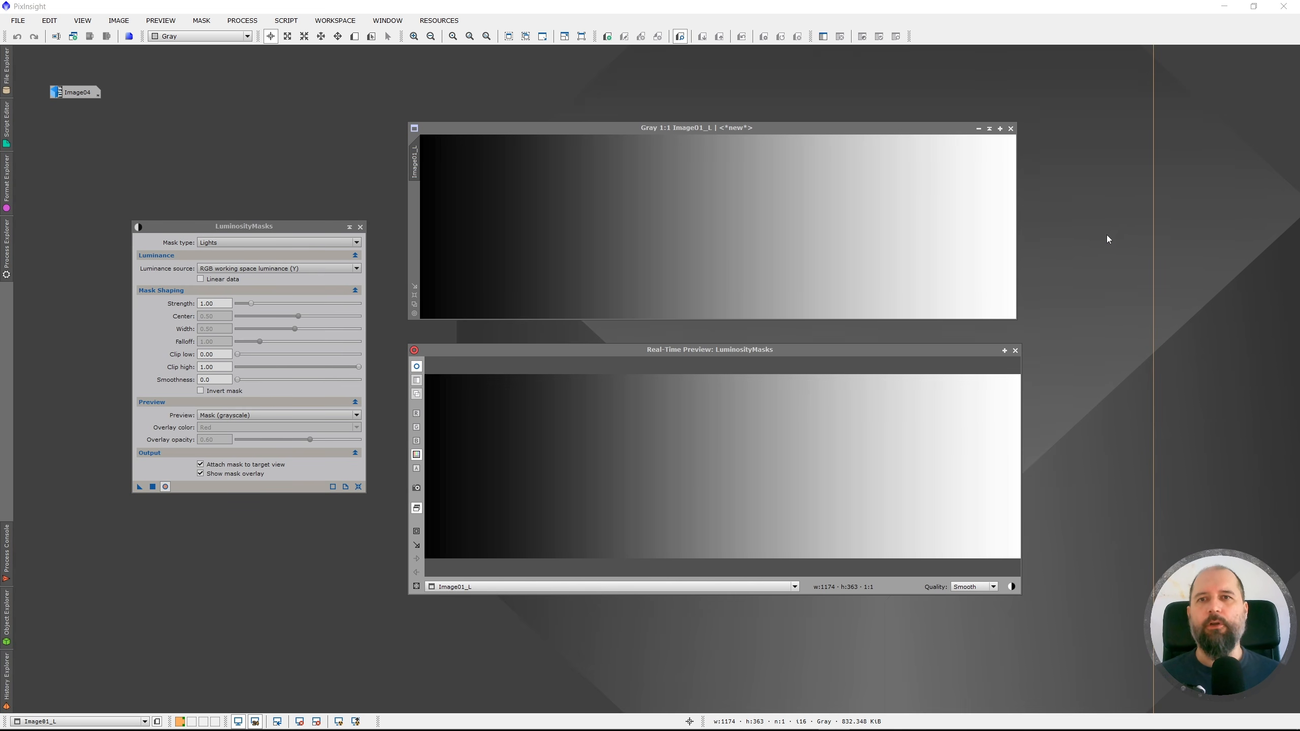
# Set the LuminosityMasks mask type to Darks and compare the real-time preview with the gradient image Image01_L.
pyautogui.click(782, 126)
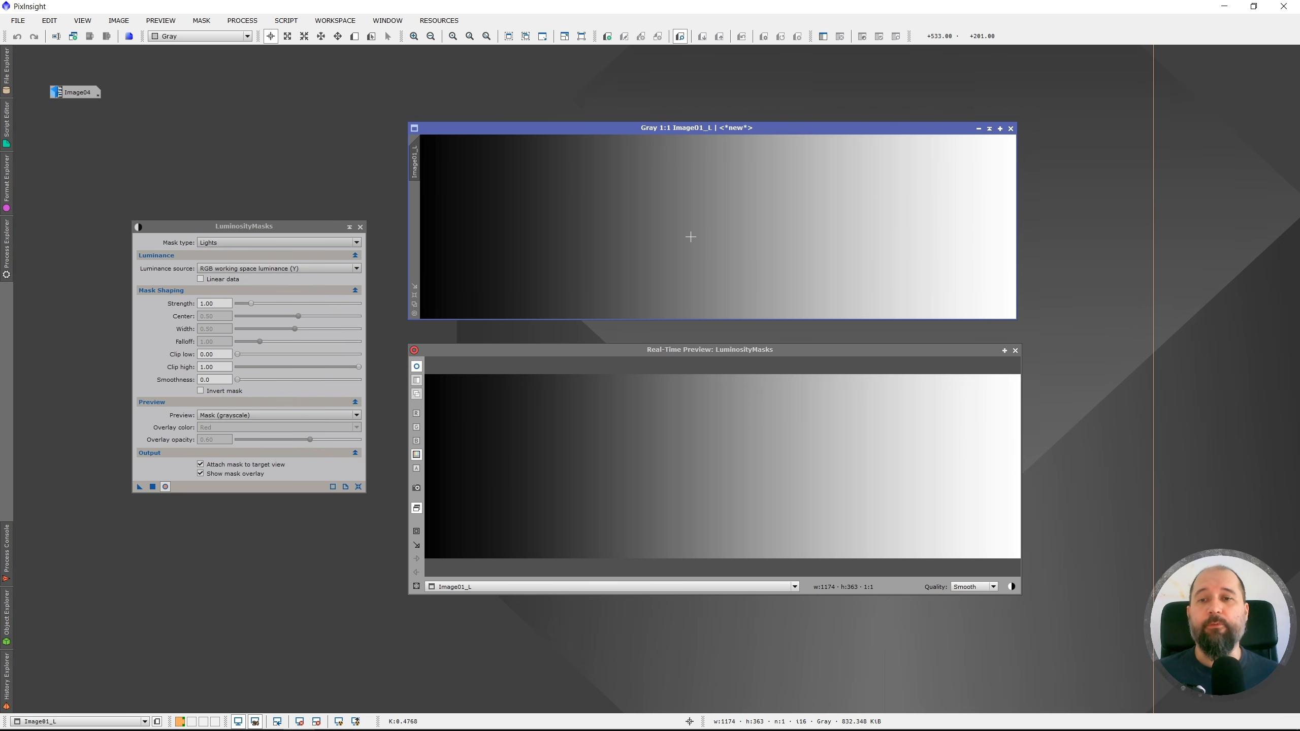
pyautogui.click(218, 226)
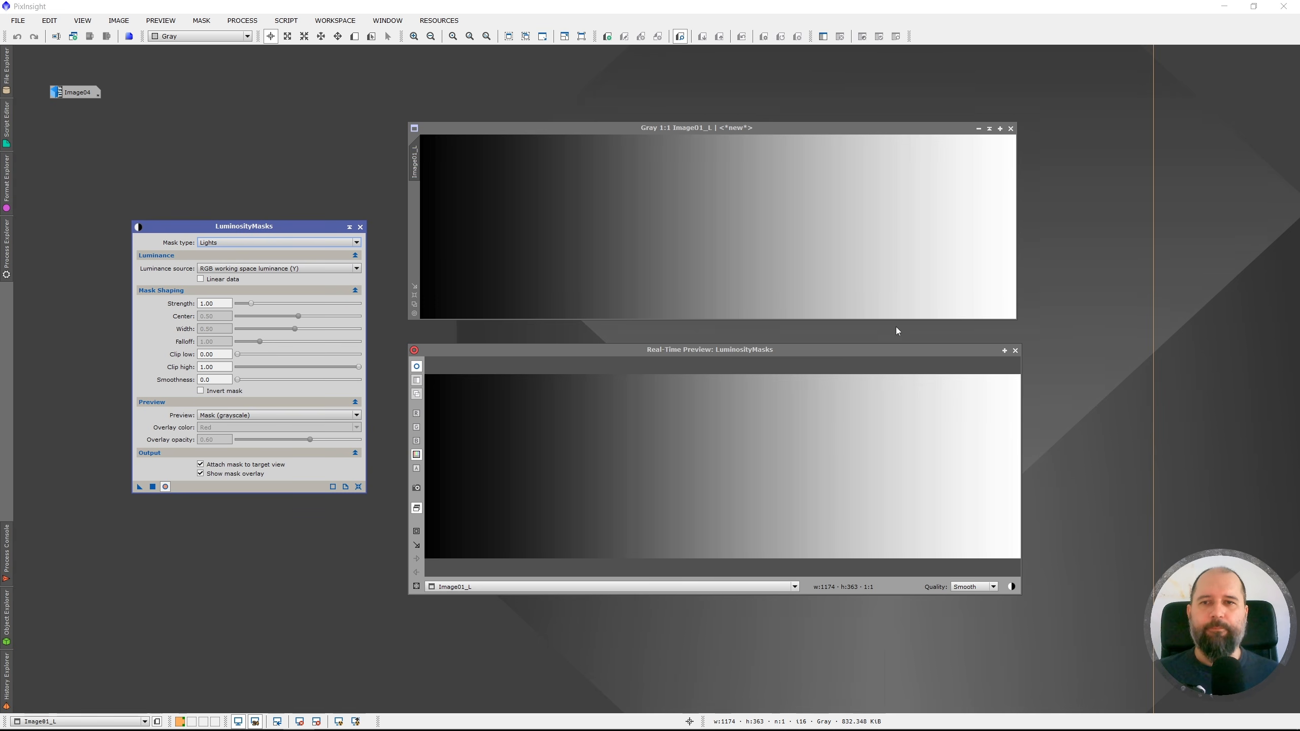
pyautogui.click(232, 243)
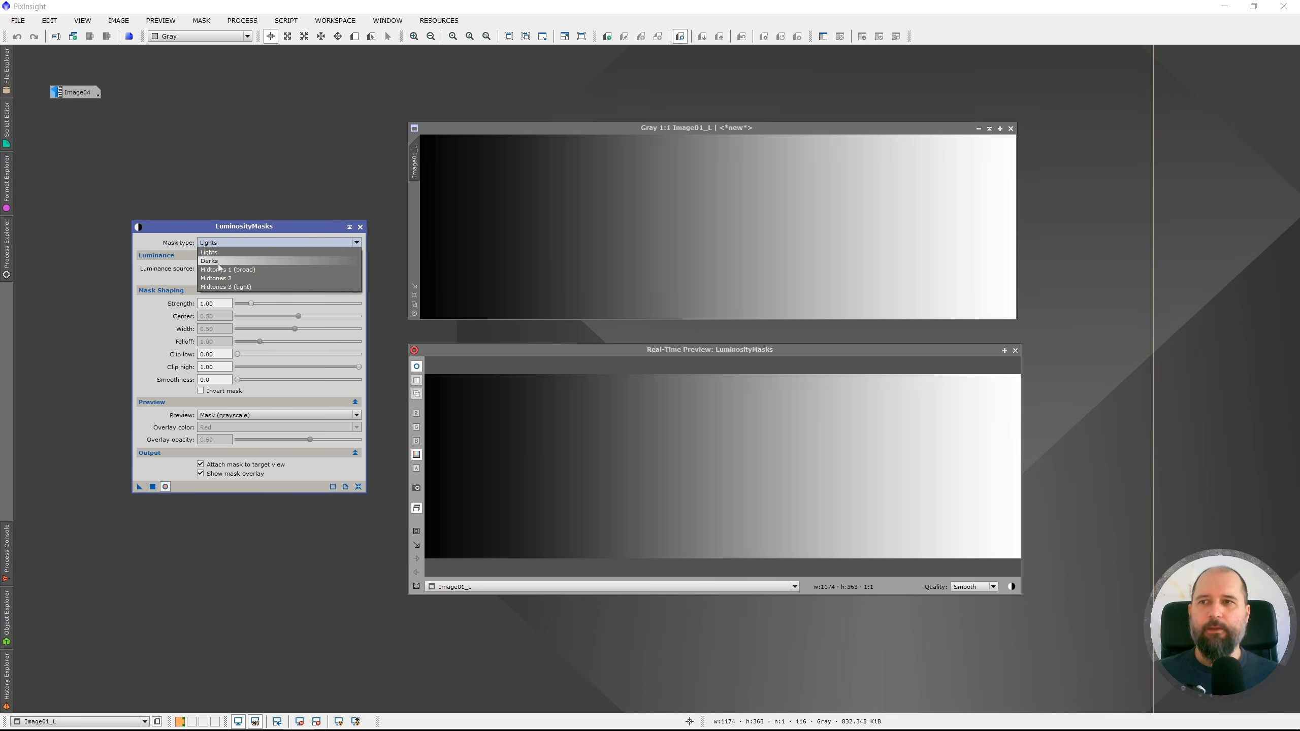
pyautogui.click(219, 262)
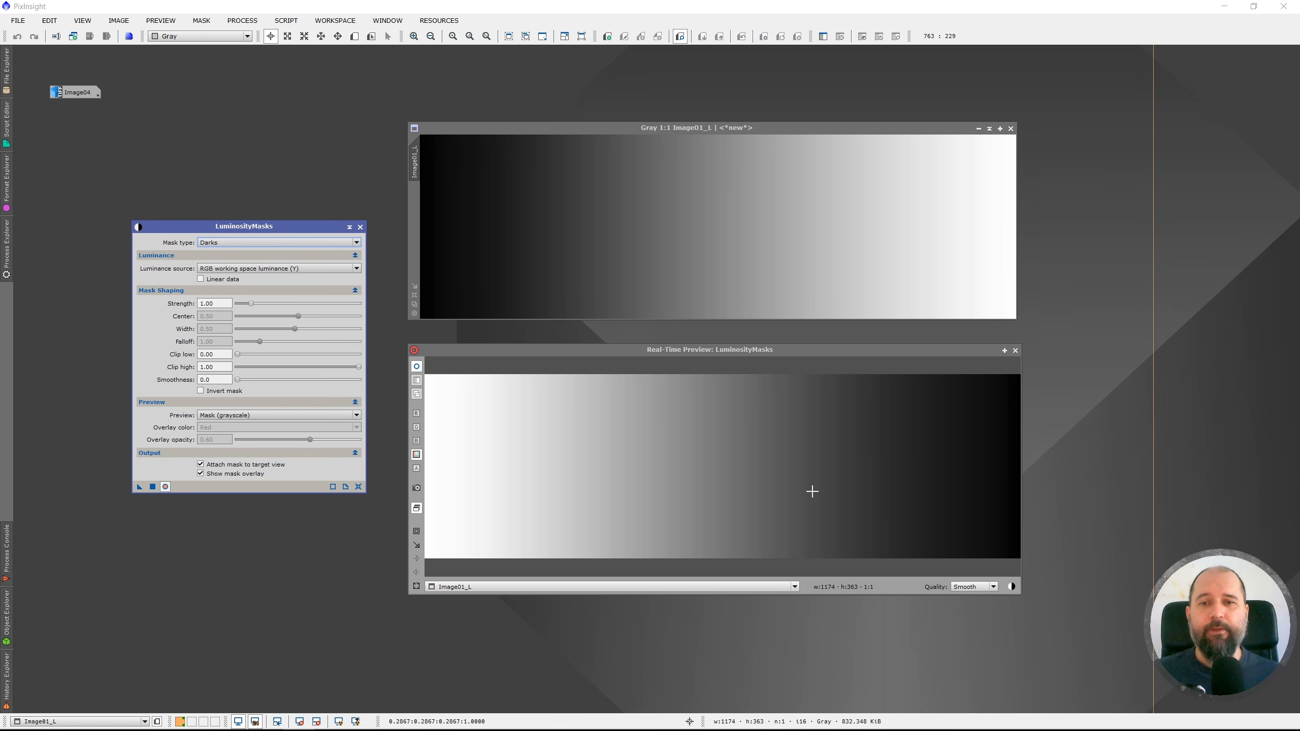
pyautogui.click(1150, 380)
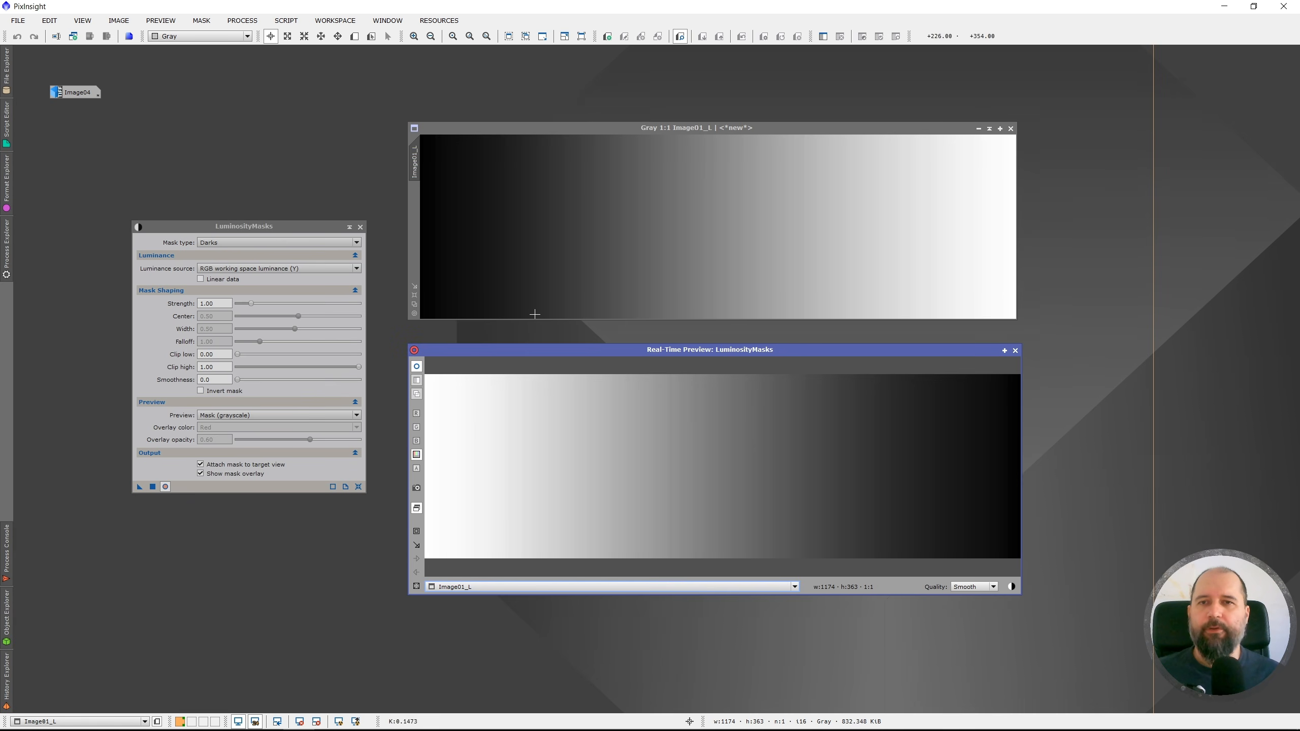
# Preview the Midtones 1 (broad), Midtones 2 and Midtones 3 (tight) mask types on the gradient in turn.
pyautogui.click(231, 243)
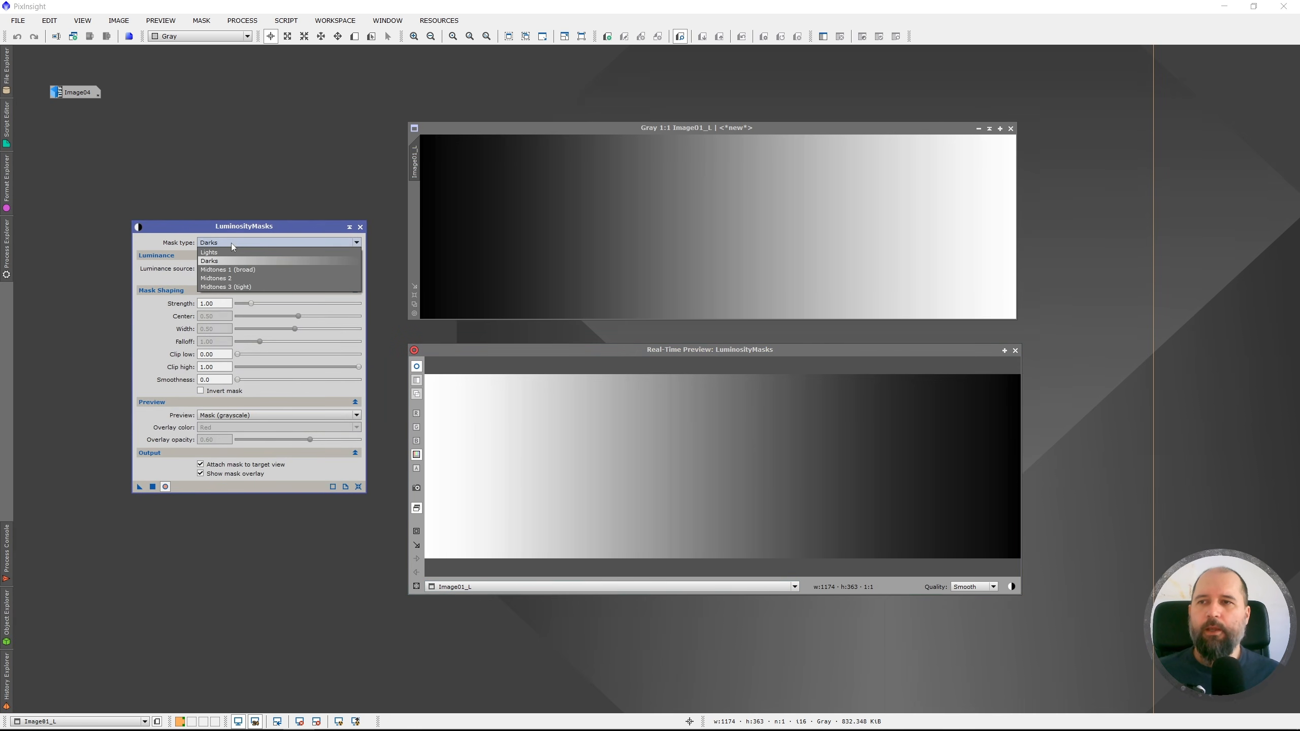
pyautogui.click(225, 269)
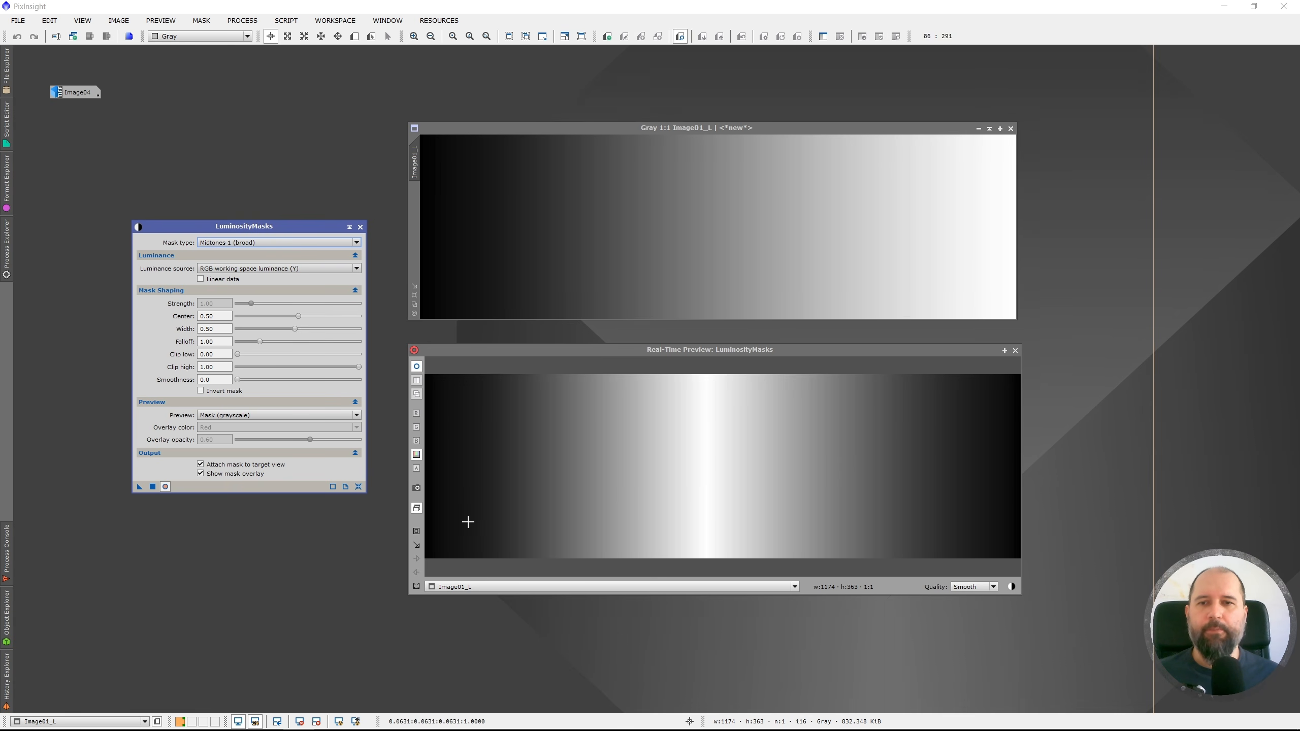
pyautogui.click(219, 244)
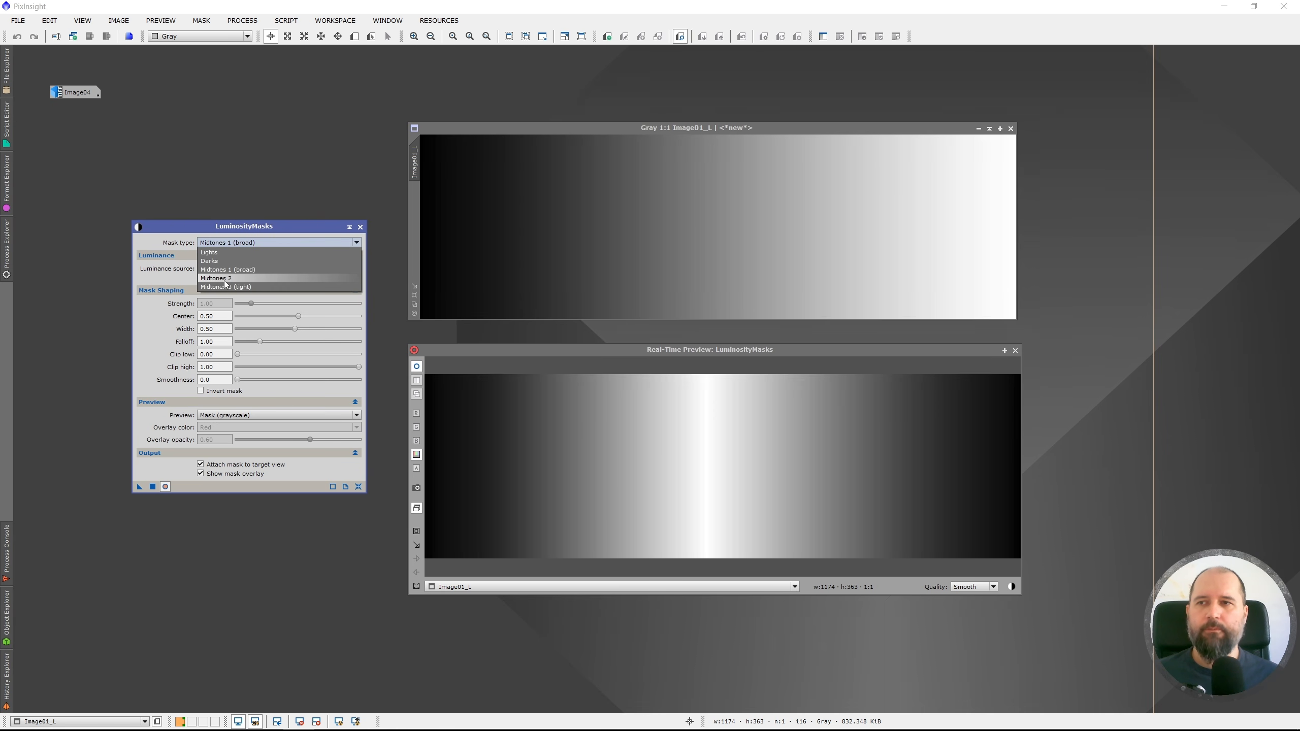
pyautogui.click(225, 280)
pyautogui.click(262, 241)
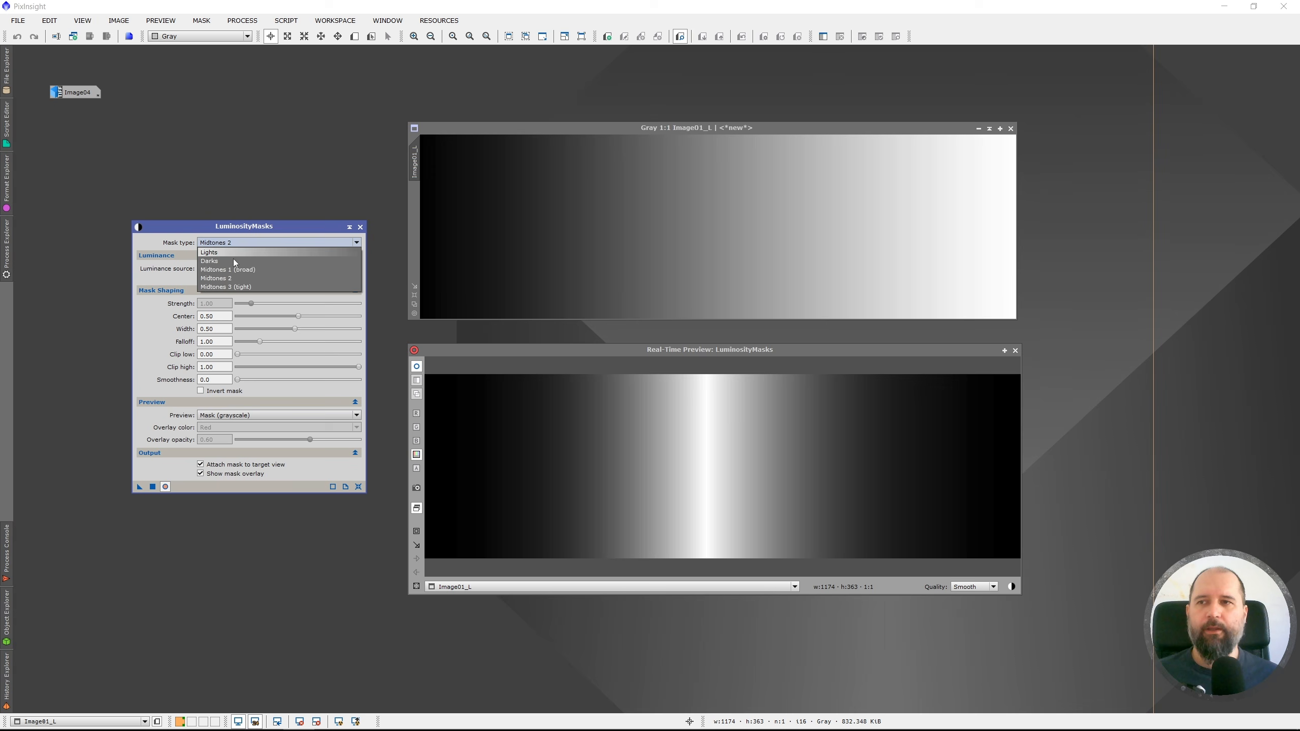
pyautogui.click(225, 287)
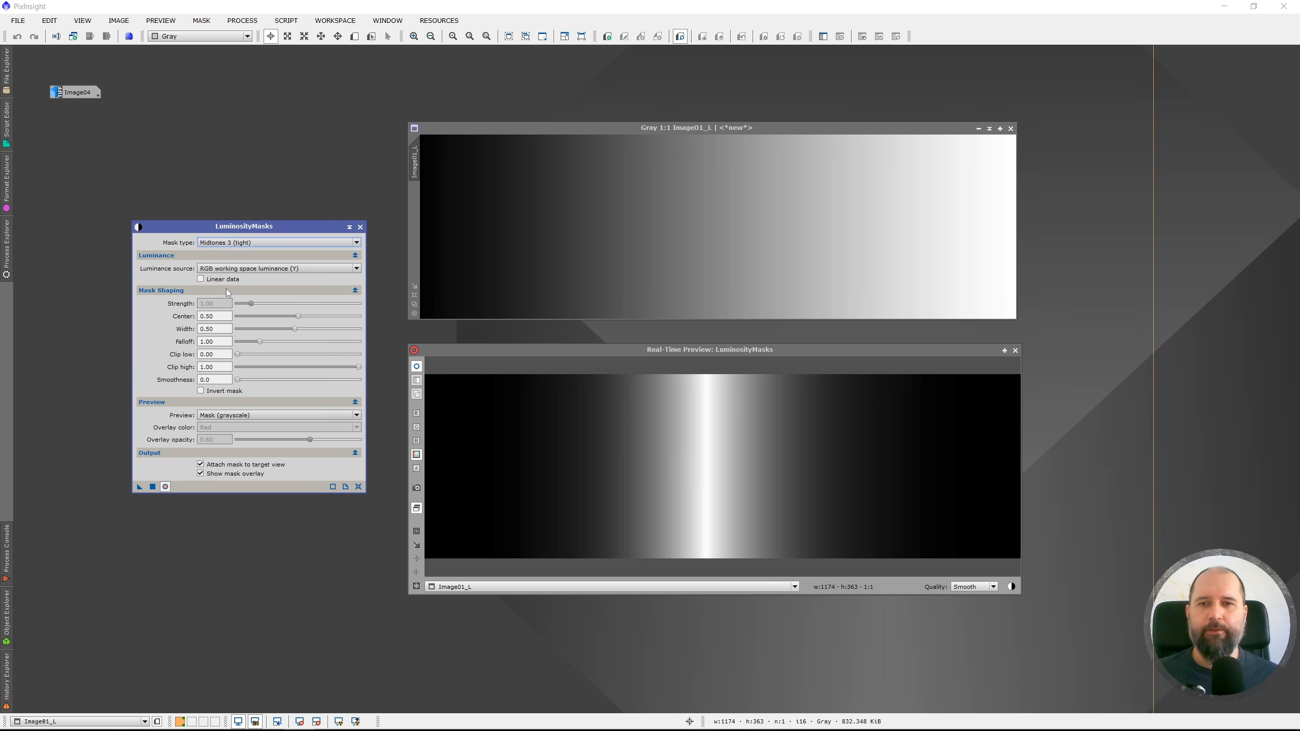
# Set the mask type to Lights and the luminance source to CIE L* (perceptual lightness).
pyautogui.click(236, 244)
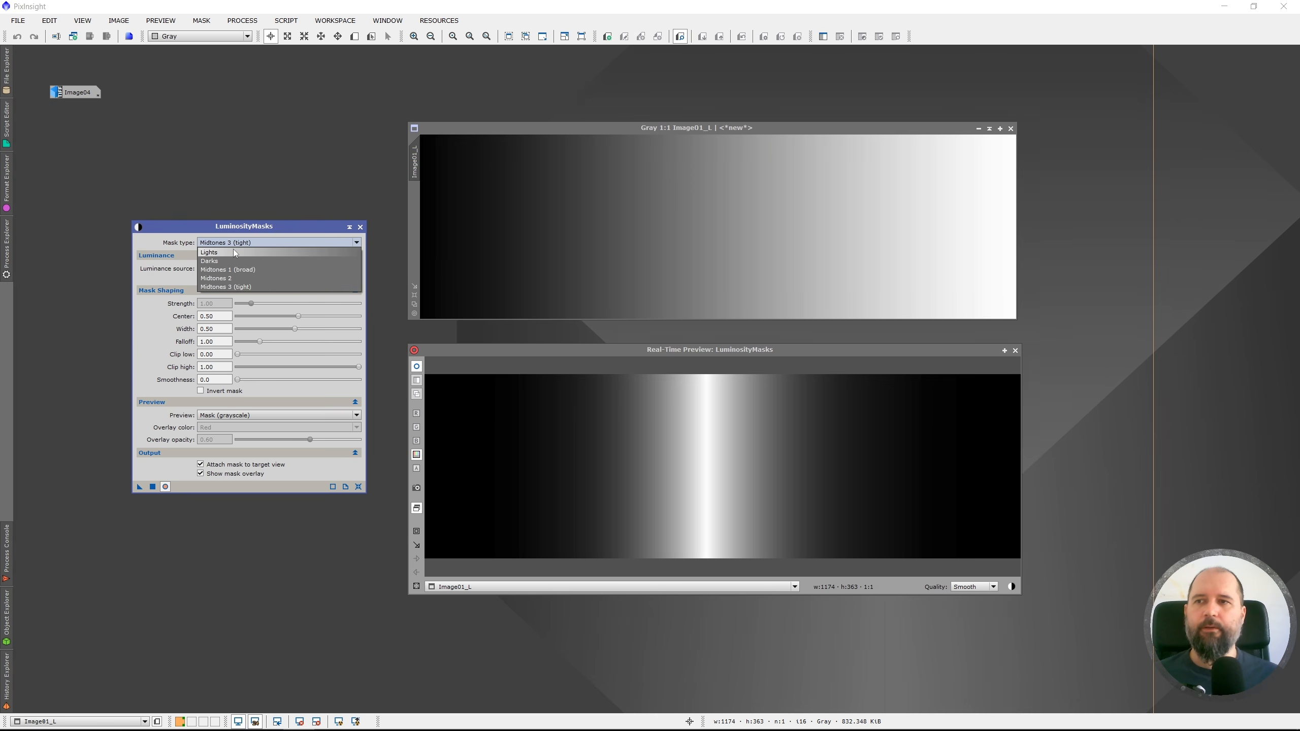
pyautogui.click(235, 253)
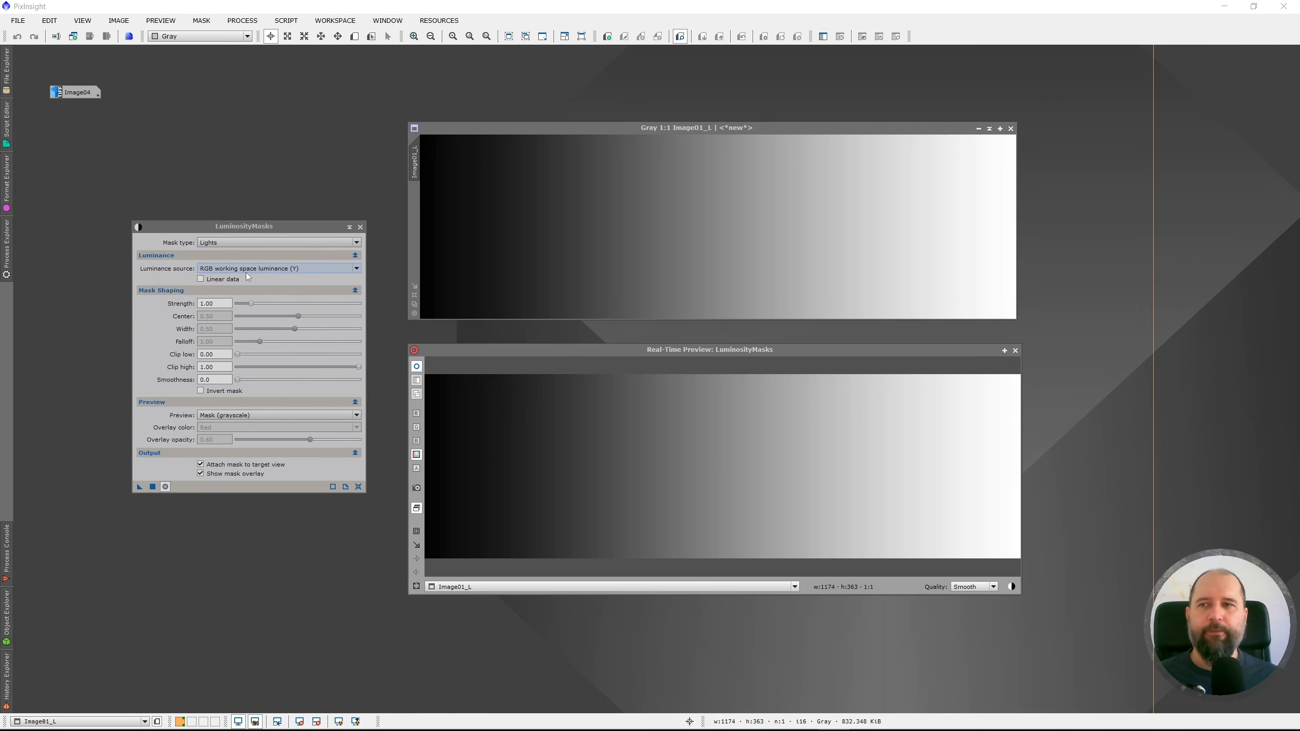
pyautogui.click(272, 269)
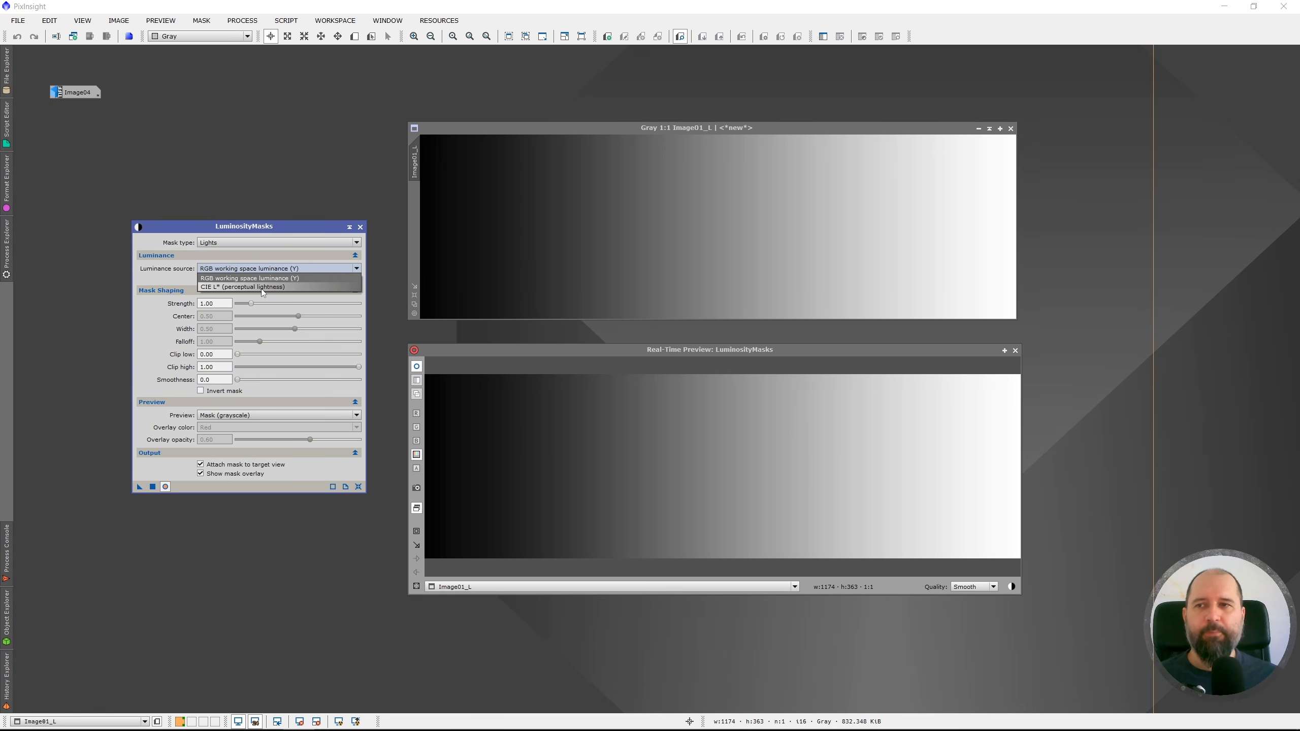
pyautogui.click(282, 228)
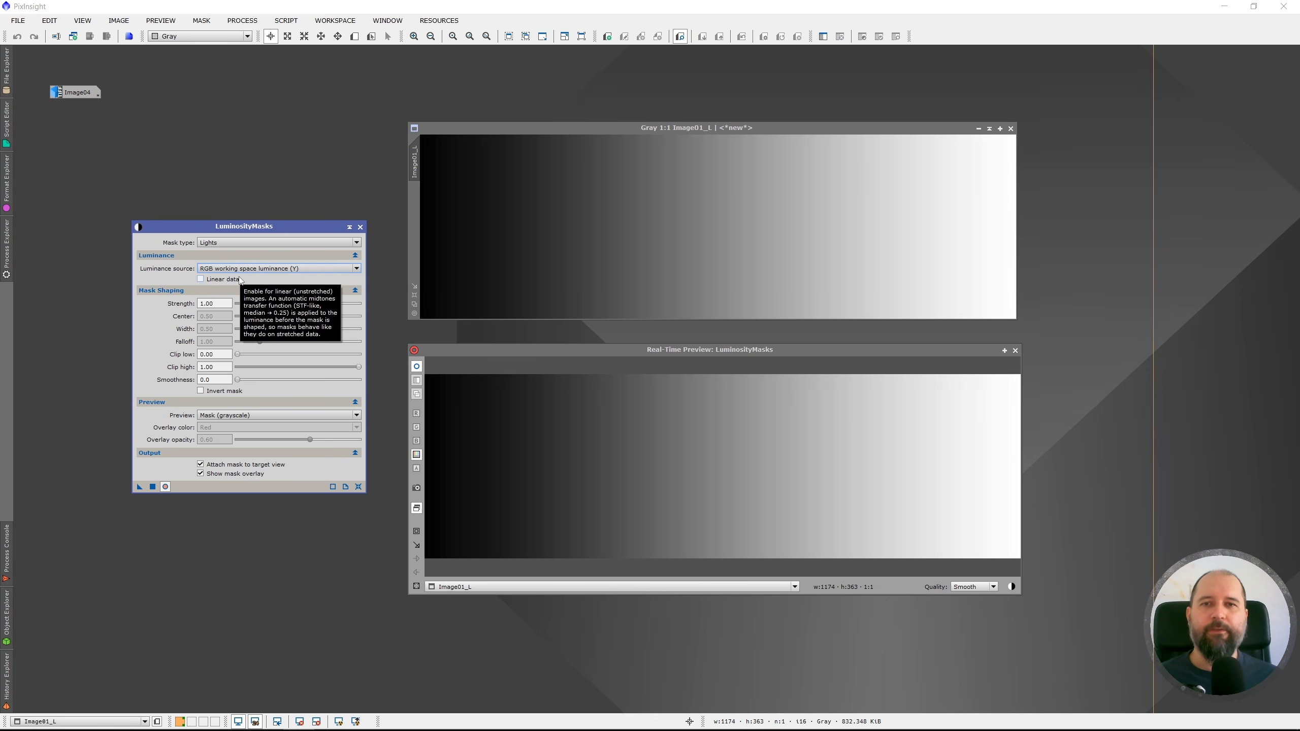
pyautogui.click(271, 271)
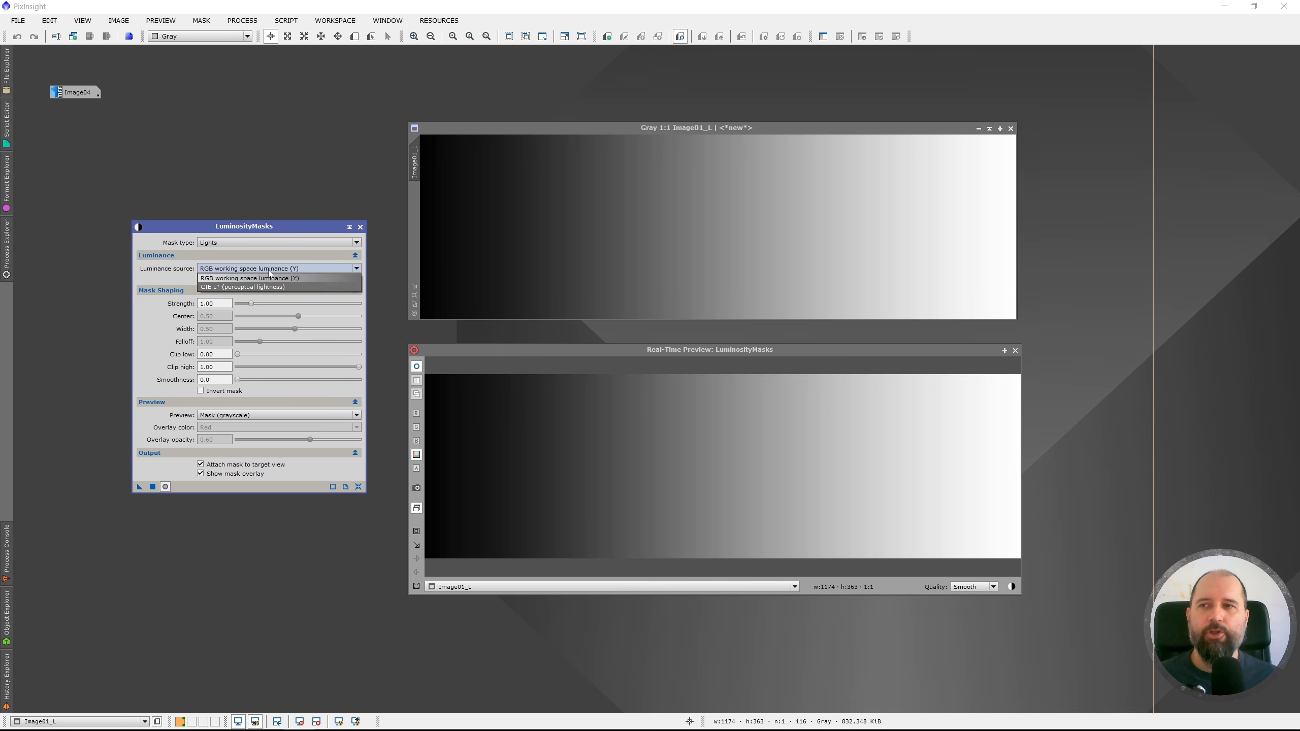
pyautogui.click(258, 288)
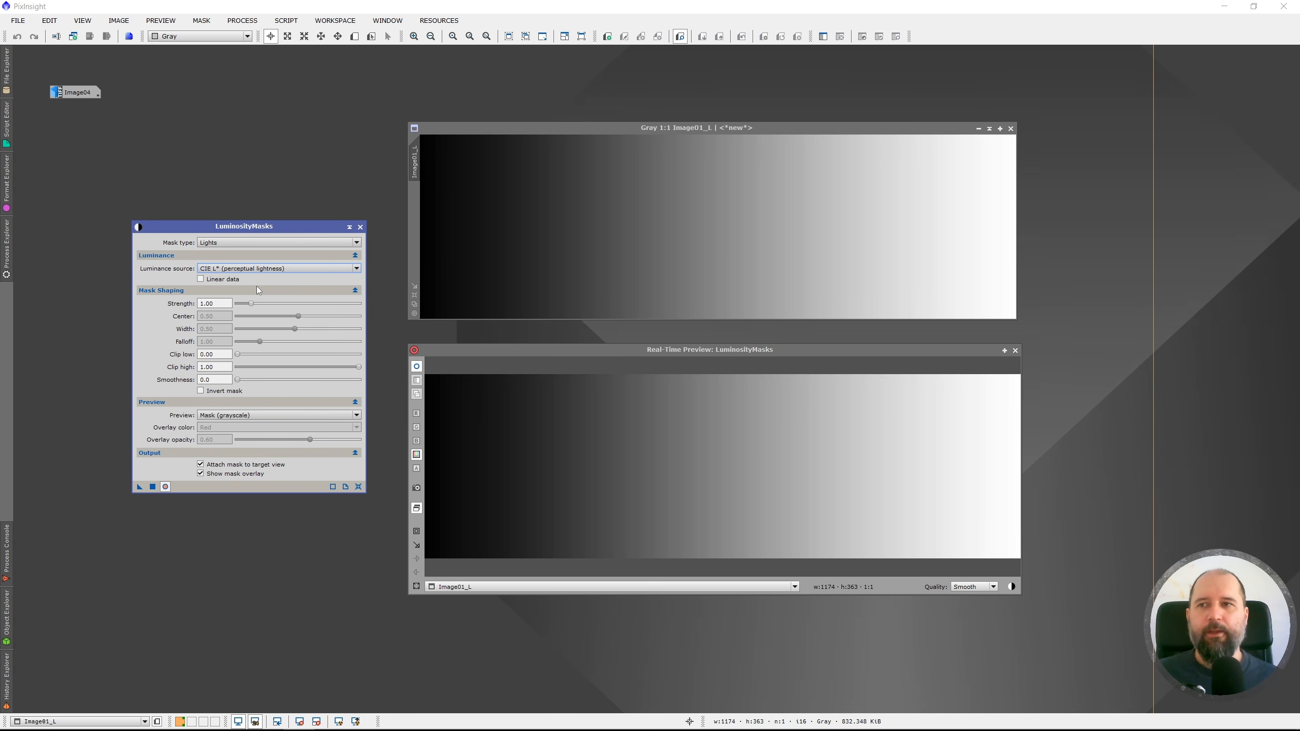
# Set the luminance source to RGB working space luminance (Y).
pyautogui.click(296, 268)
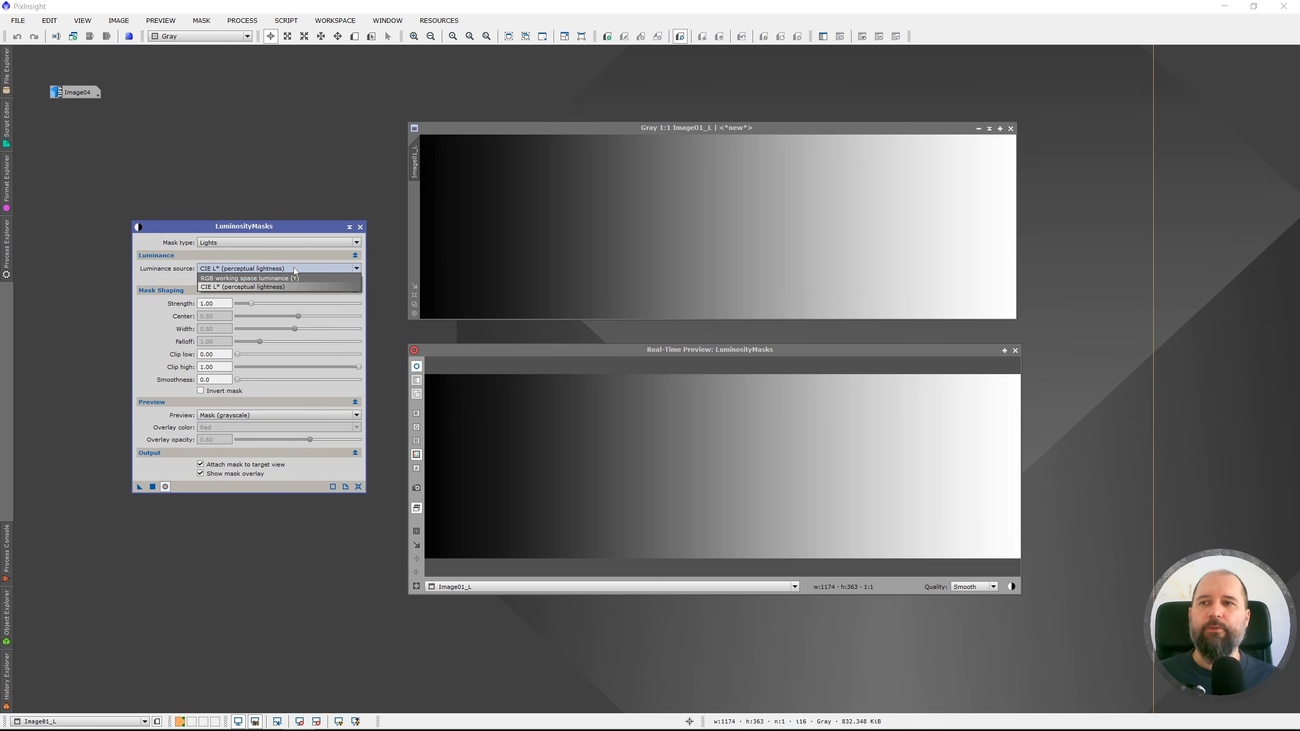
pyautogui.click(289, 278)
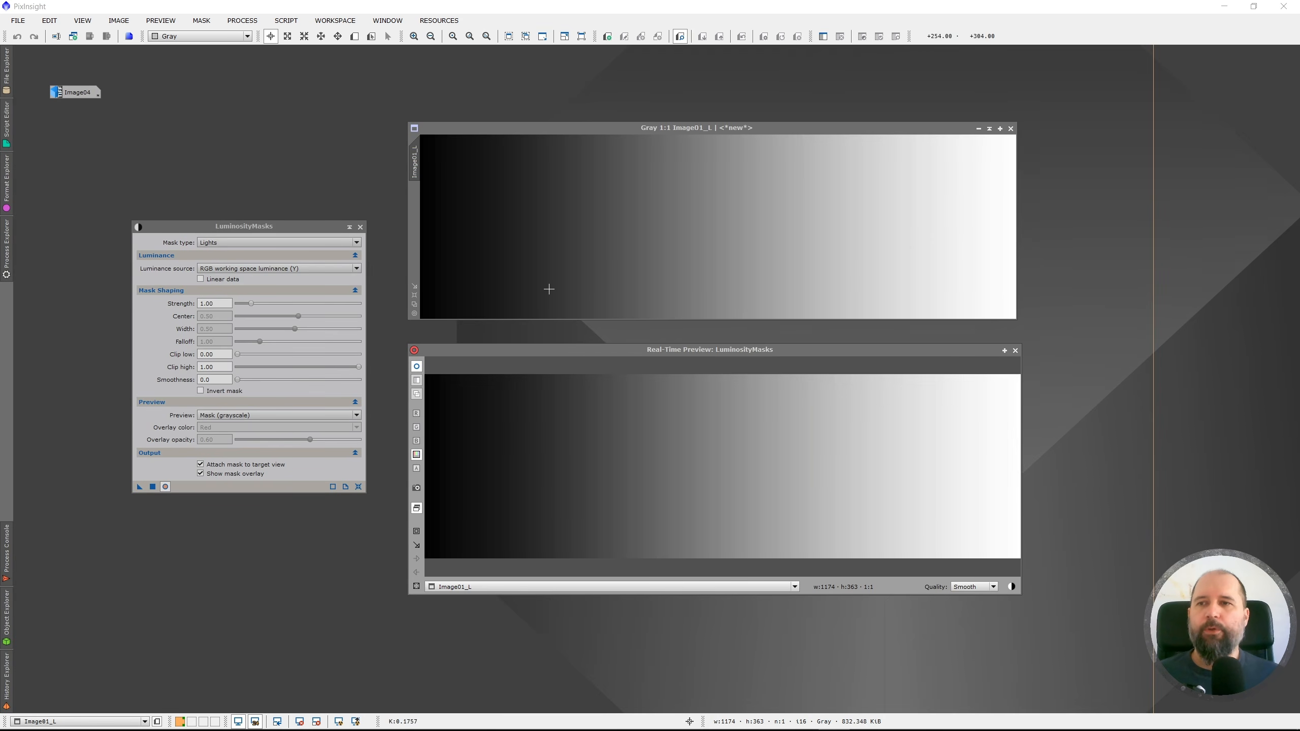
pyautogui.click(267, 226)
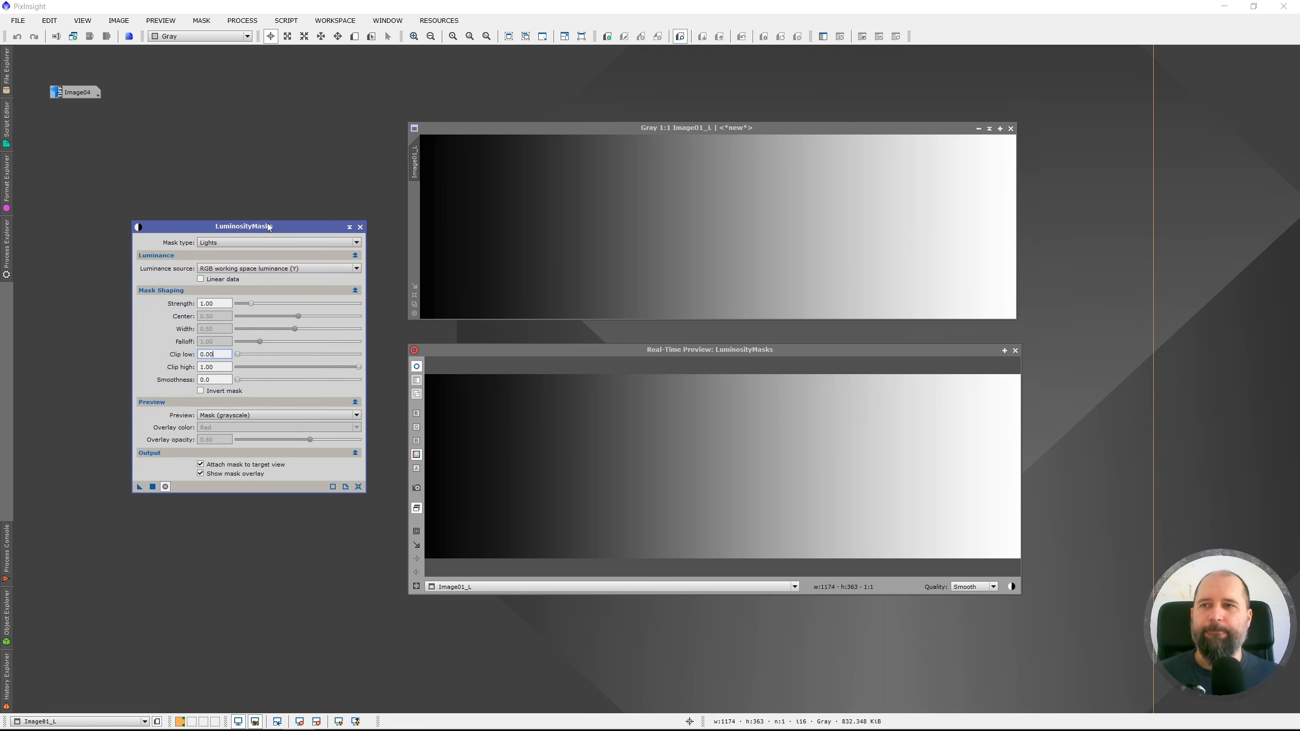
# Preview the Lights mask on the gradient while lowering the strength to 0.30 and raising it up to 8.00.
pyautogui.click(220, 304)
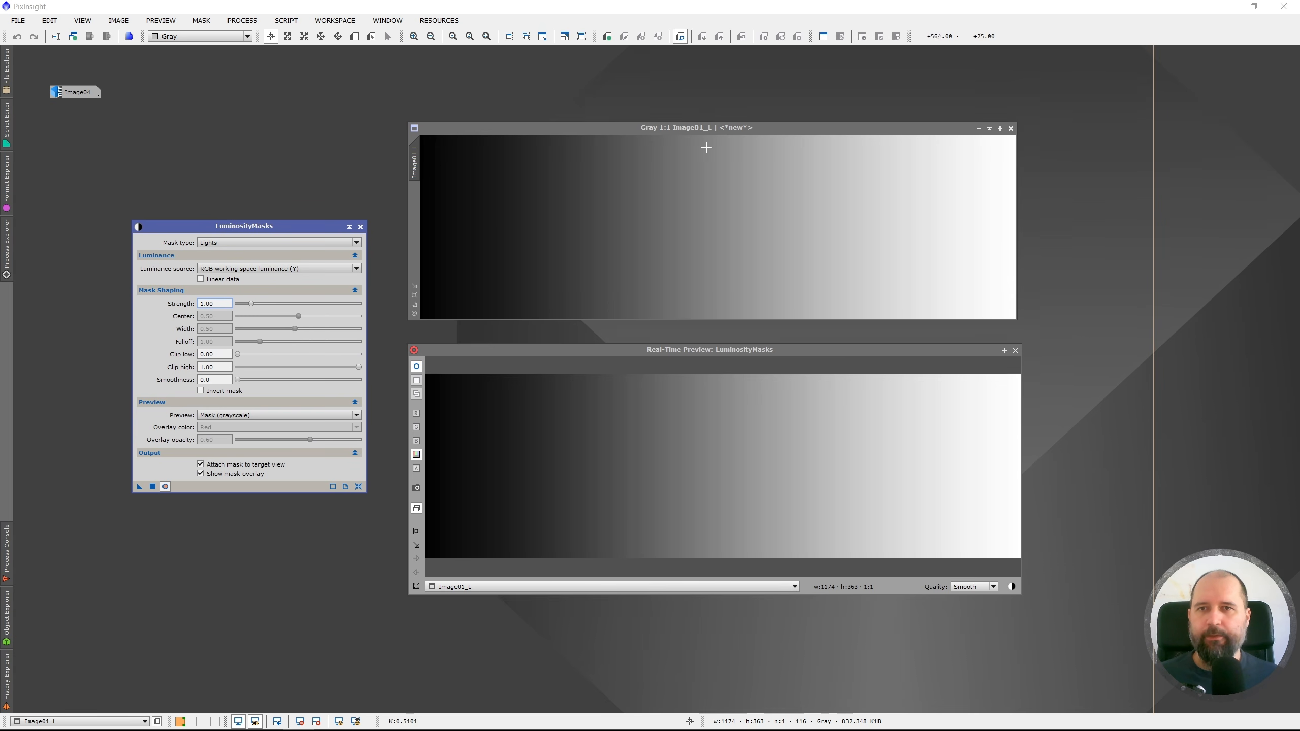
pyautogui.click(728, 131)
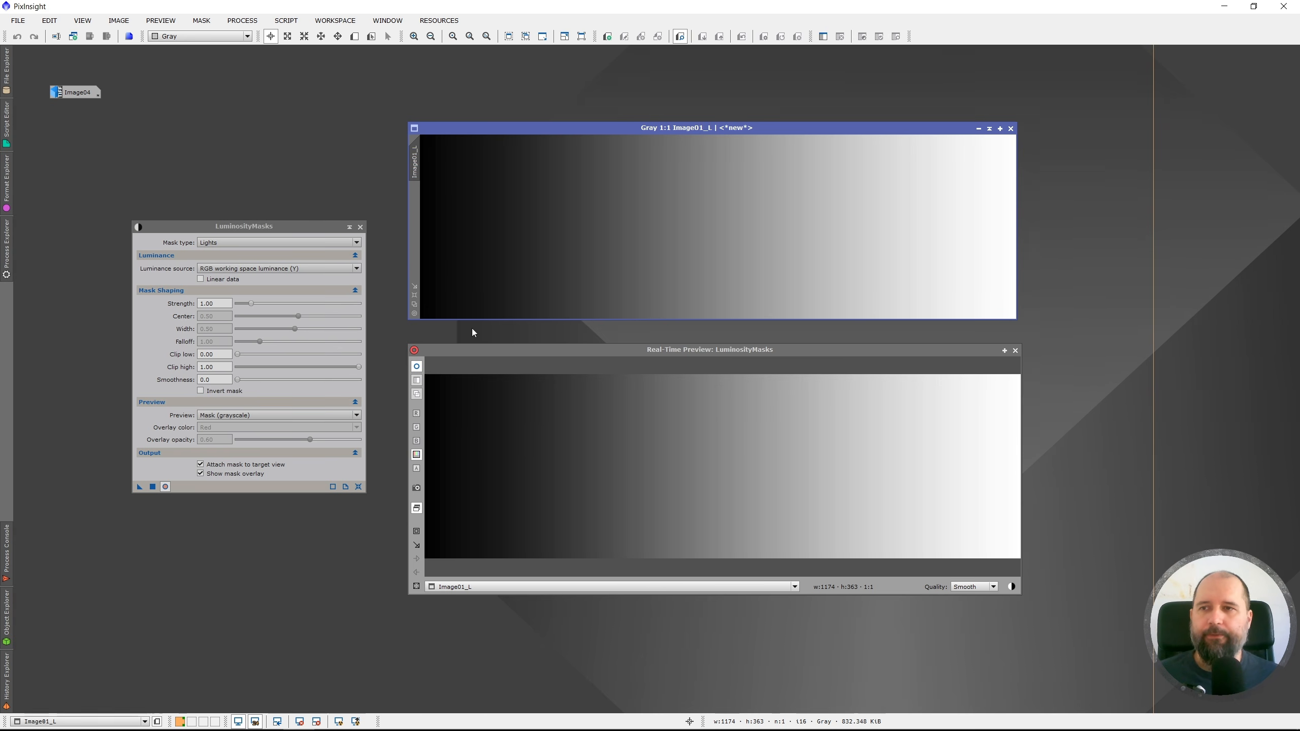
pyautogui.click(278, 230)
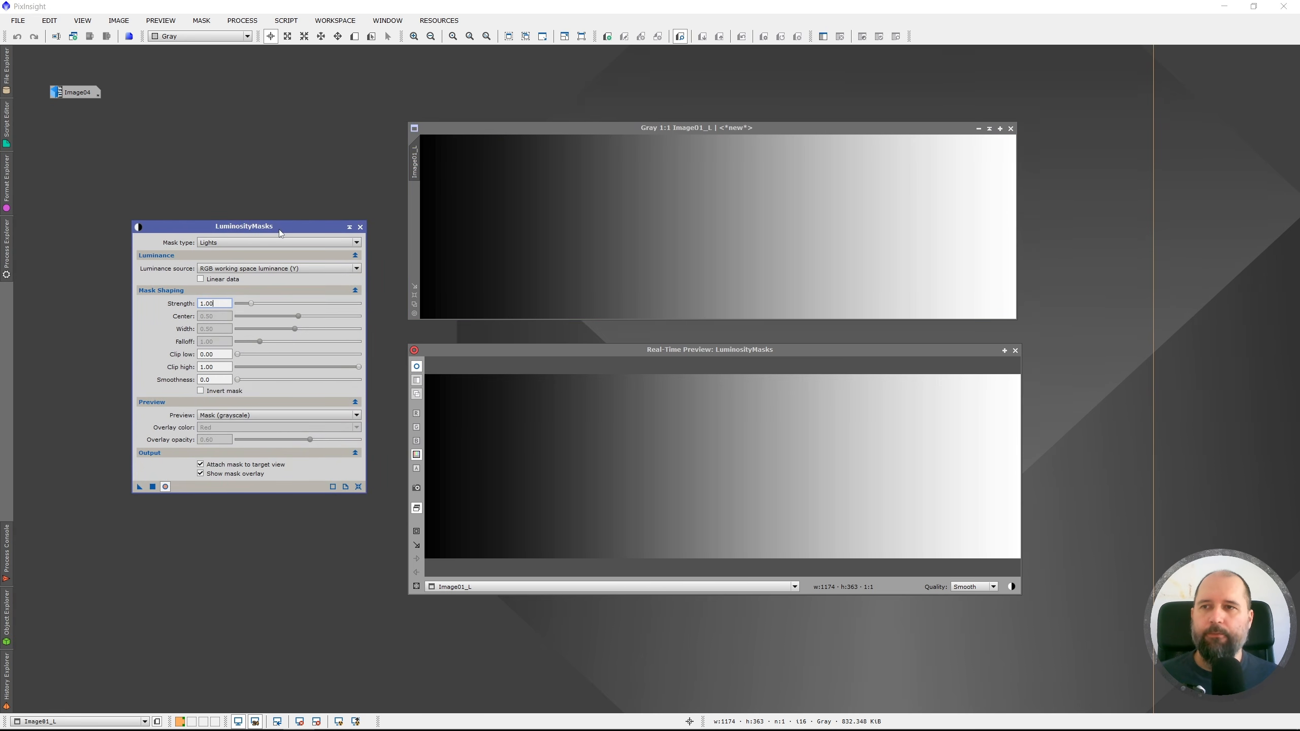
pyautogui.click(251, 303)
pyautogui.moveTo(251, 304); pyautogui.dragTo(241, 304)
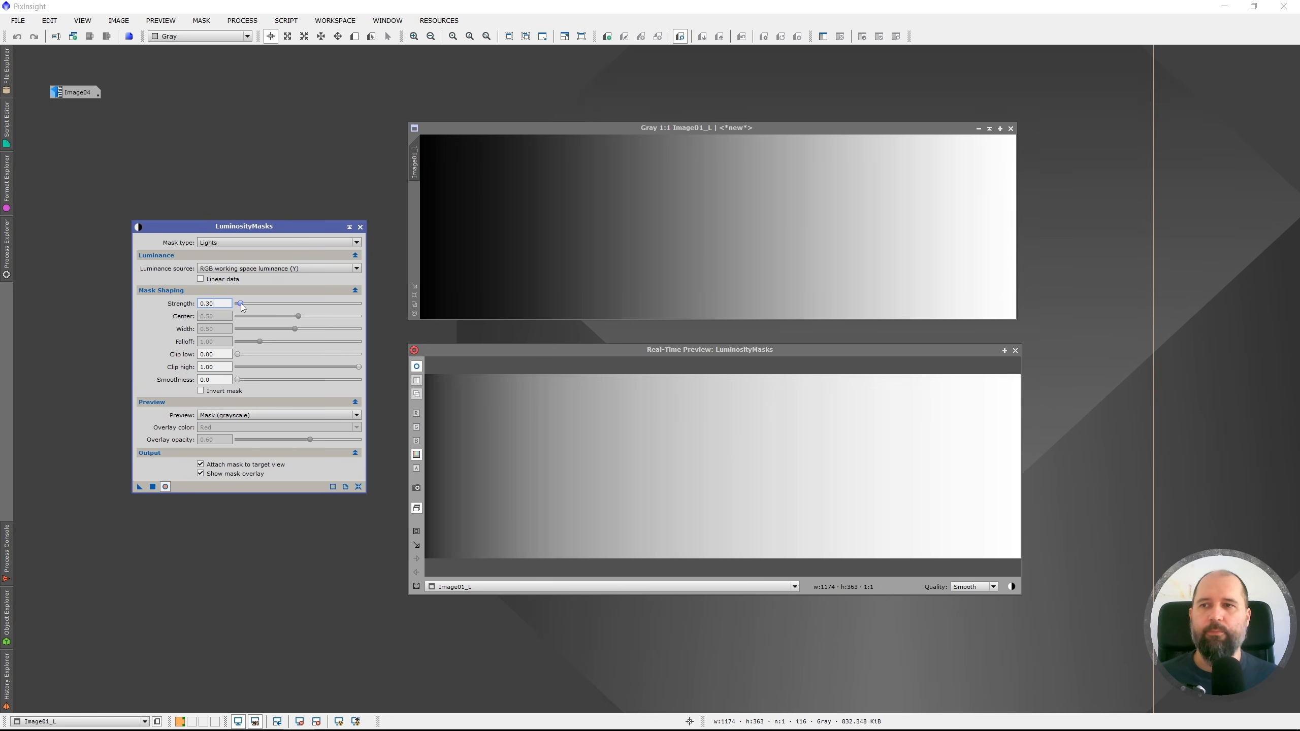
pyautogui.moveTo(239, 303); pyautogui.dragTo(333, 312)
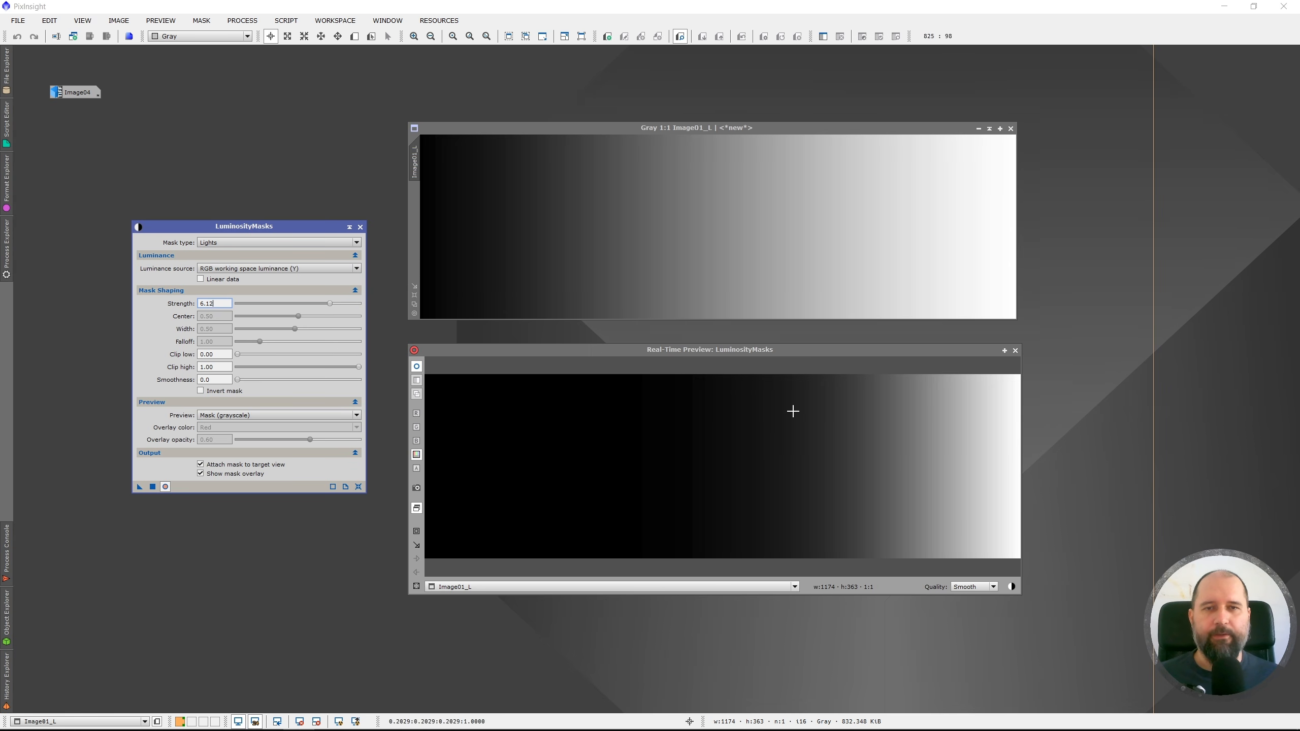
pyautogui.moveTo(333, 307); pyautogui.dragTo(335, 309)
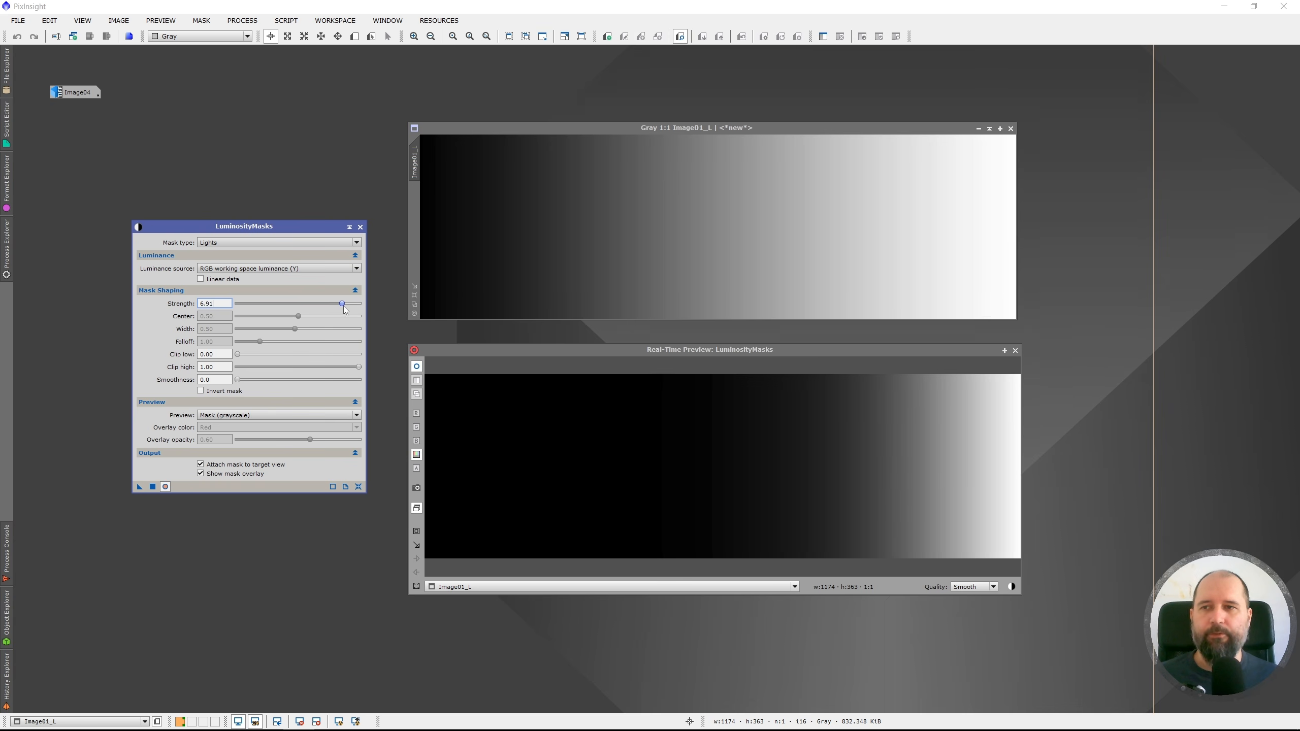
pyautogui.moveTo(350, 308); pyautogui.dragTo(363, 309)
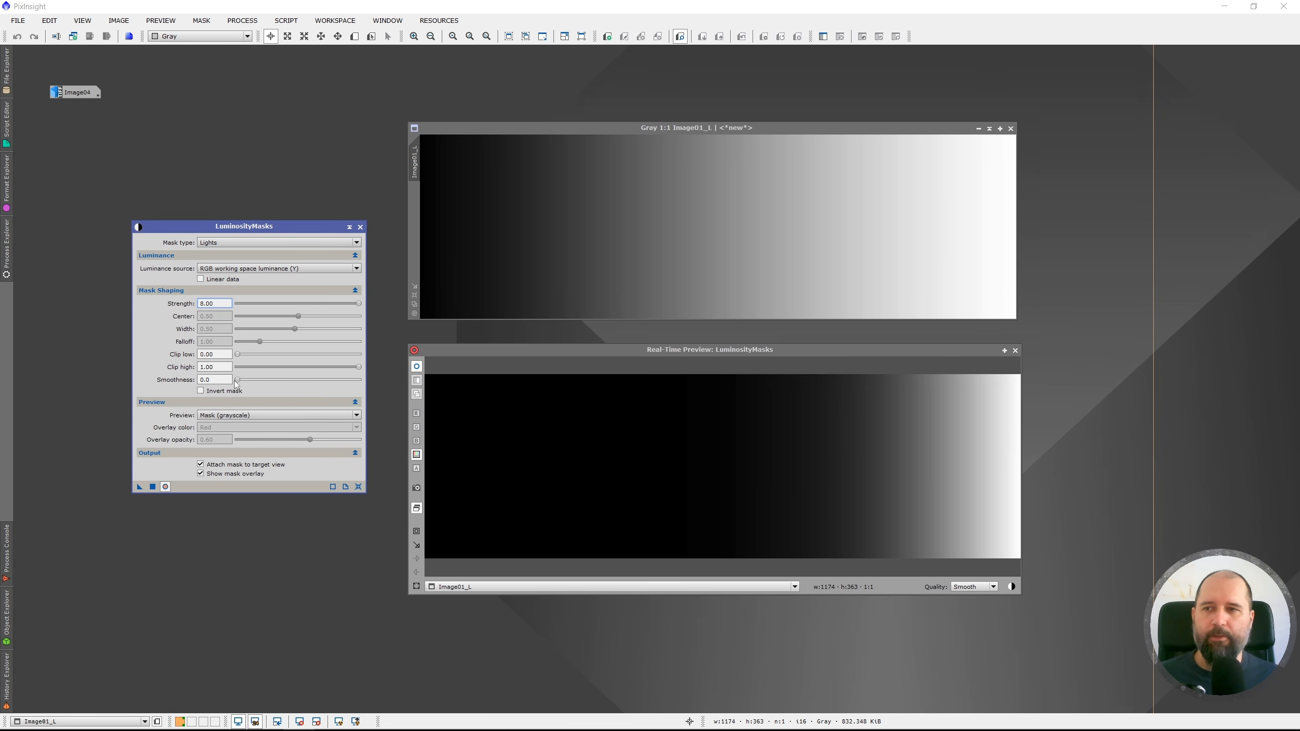
# Try a smoothness of 25 and an inverted mask on the gradient, resetting each setting after previewing it.
pyautogui.moveTo(237, 380); pyautogui.dragTo(382, 394)
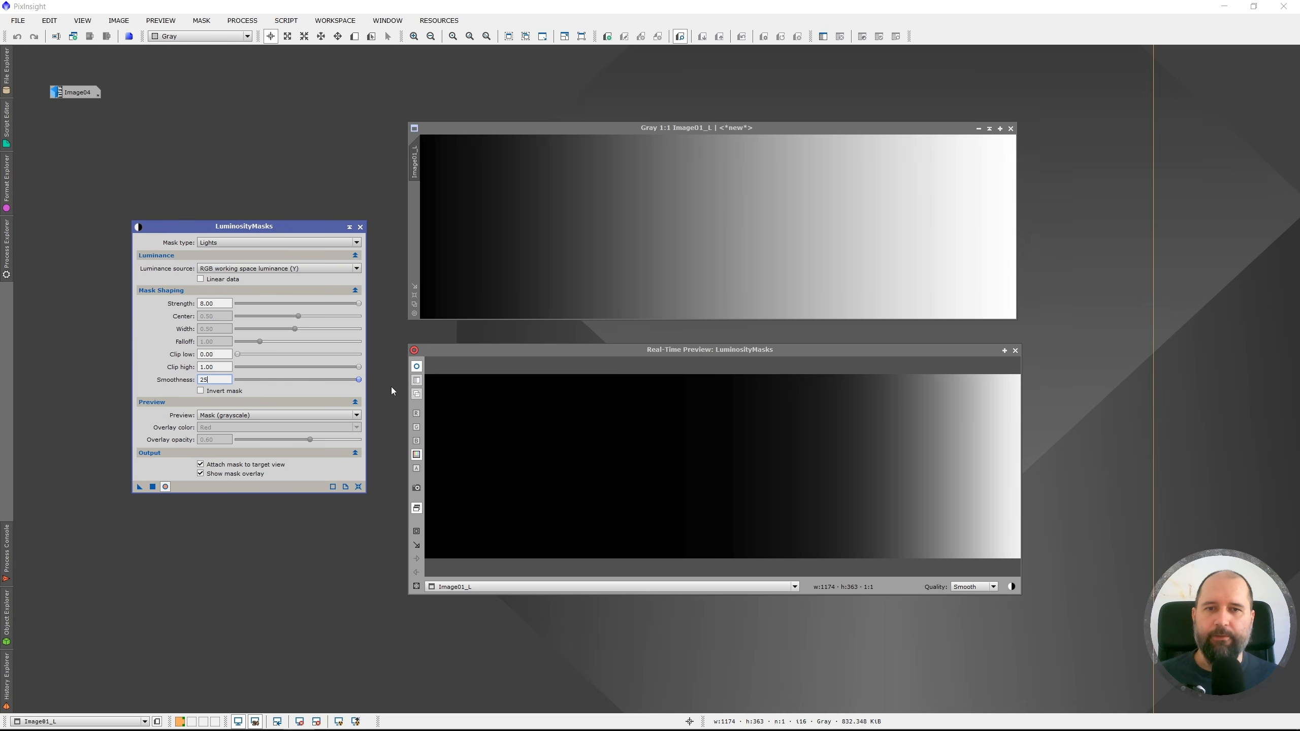
pyautogui.moveTo(271, 382); pyautogui.dragTo(234, 381)
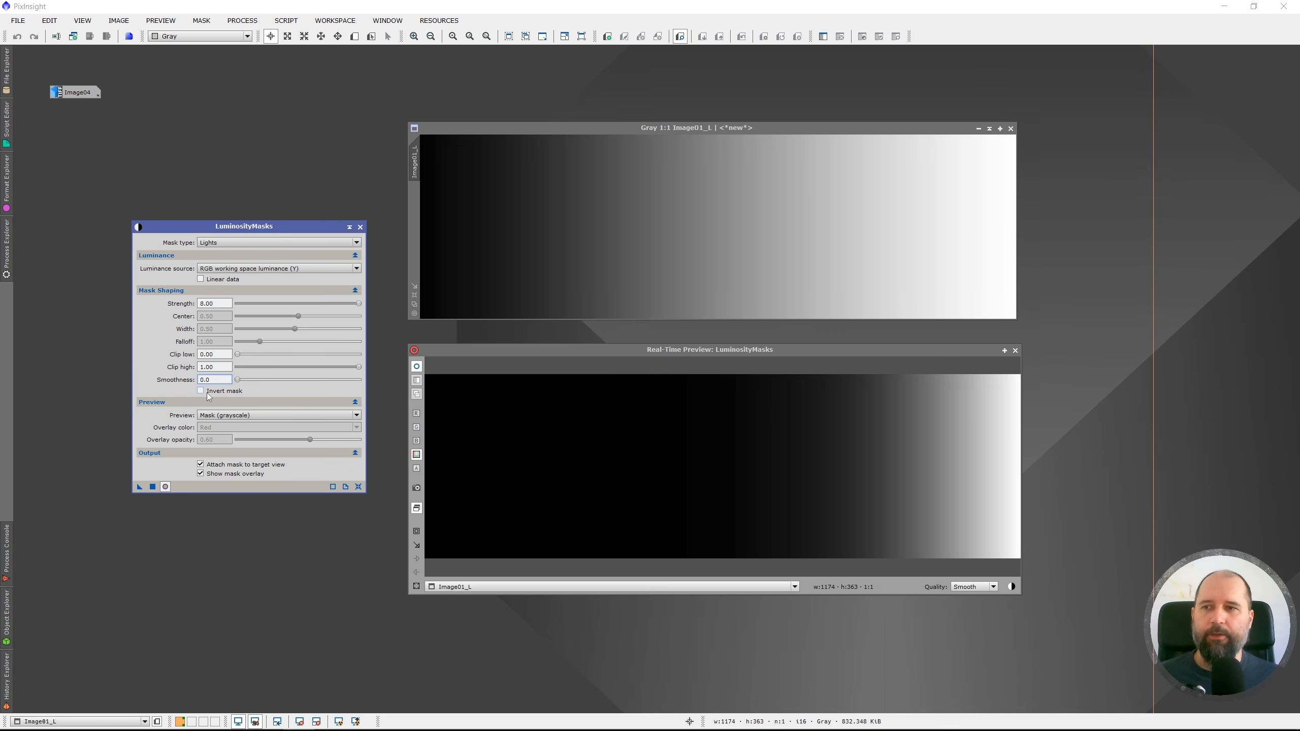
pyautogui.click(201, 390)
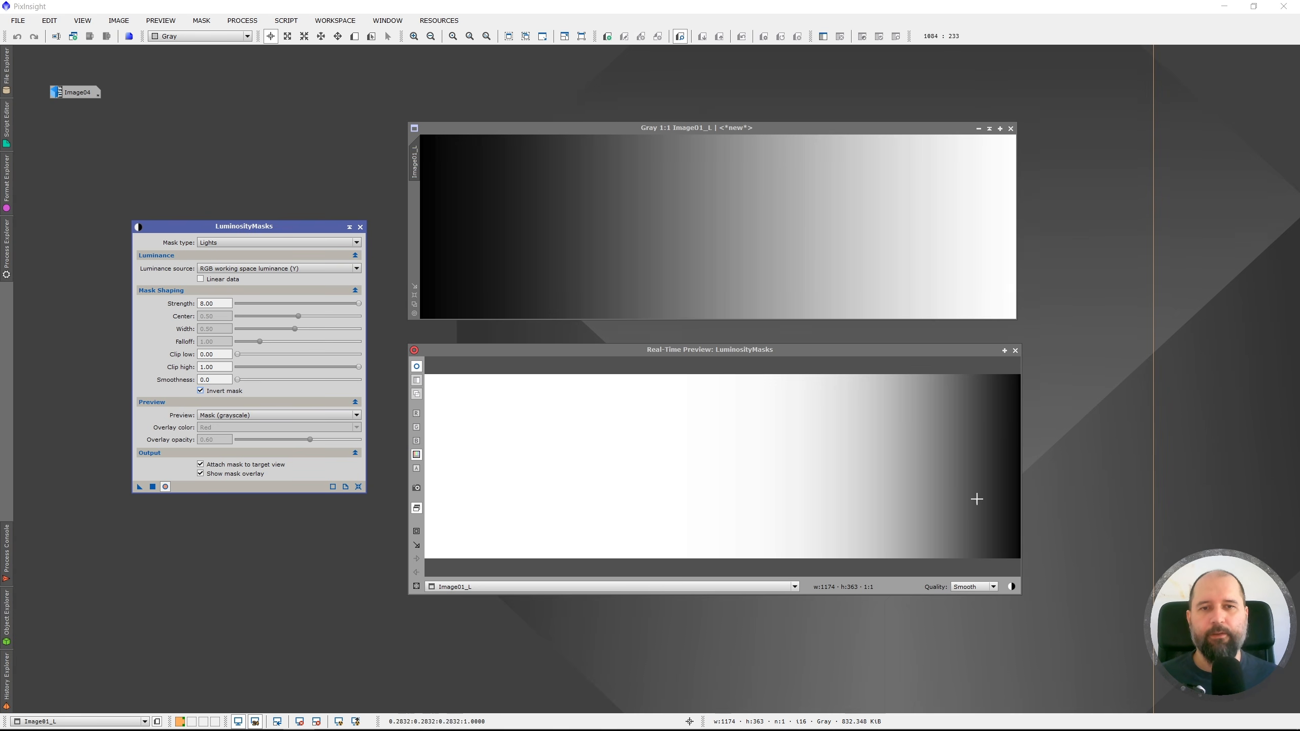
pyautogui.click(200, 392)
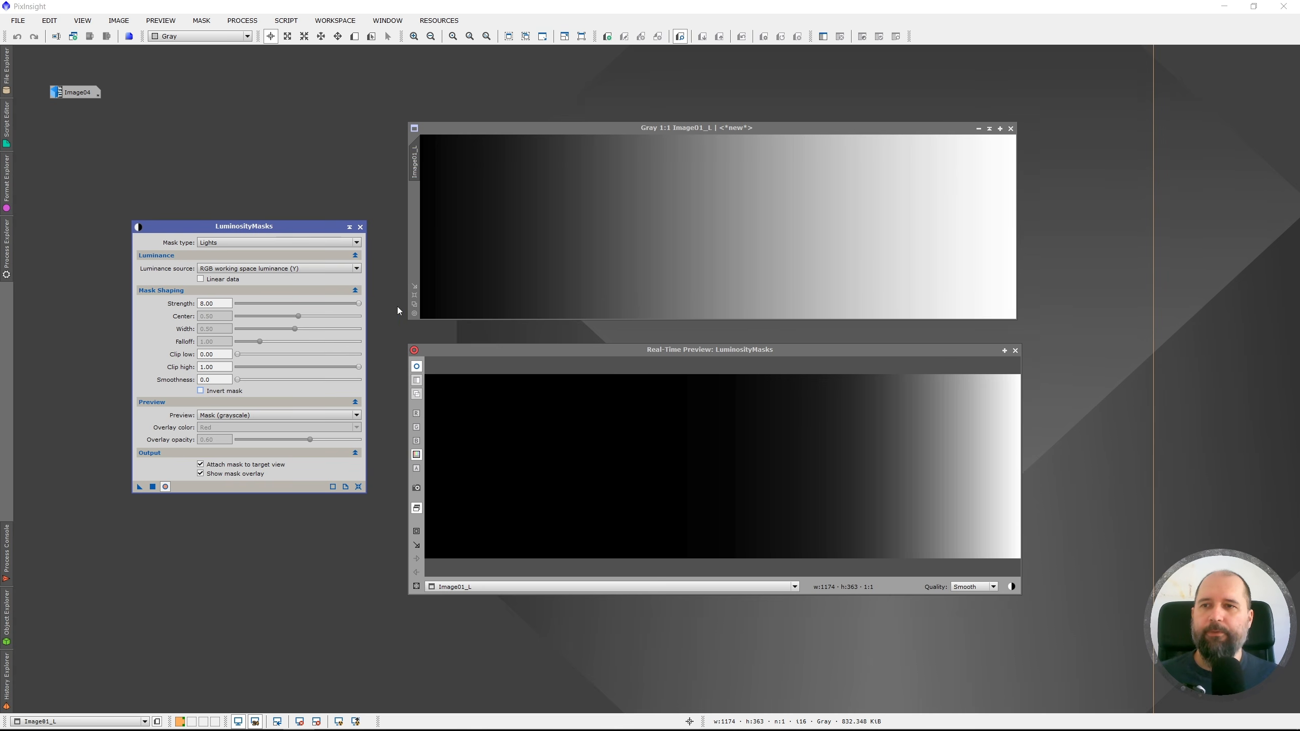
# Lower the strength to 0.99, set the mask type to Darks, and preview strengths from 0.46 up towards the maximum.
pyautogui.moveTo(358, 305); pyautogui.dragTo(250, 316)
pyautogui.click(237, 241)
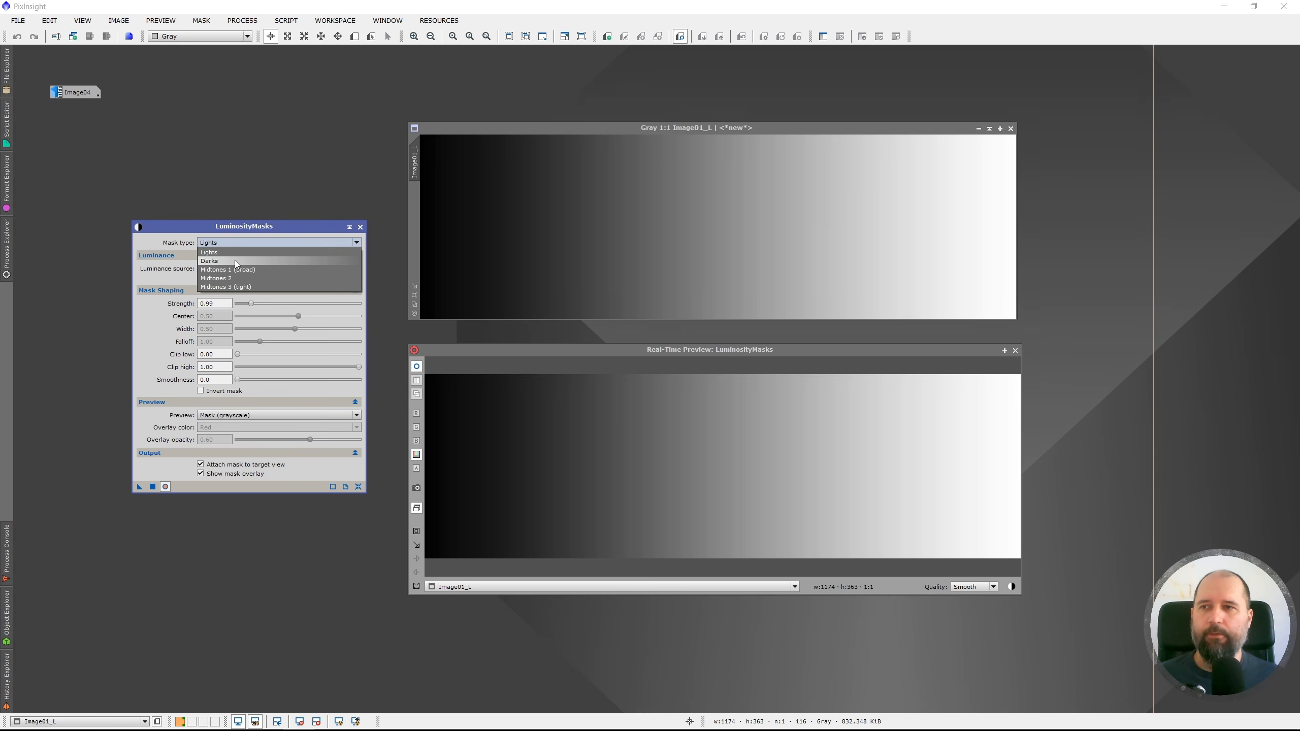
pyautogui.click(235, 261)
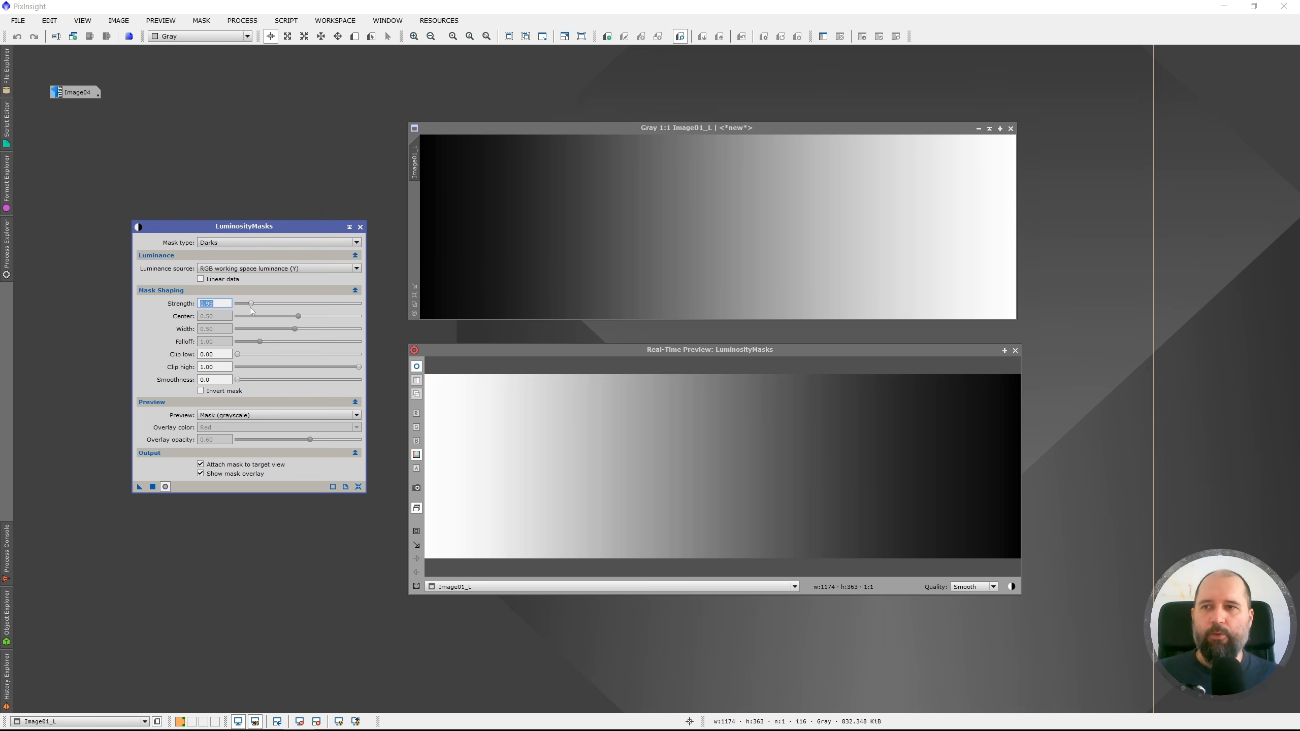
pyautogui.moveTo(251, 303); pyautogui.dragTo(244, 304)
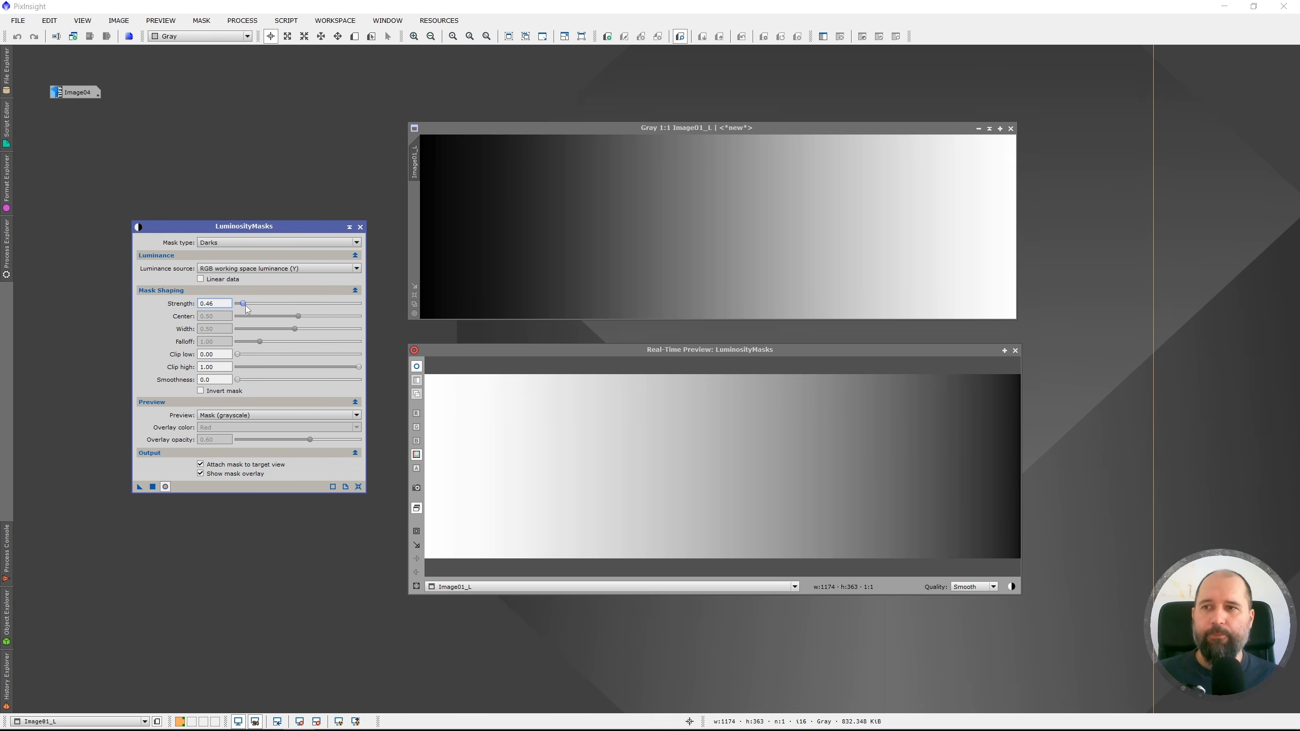
pyautogui.moveTo(246, 304); pyautogui.dragTo(359, 311)
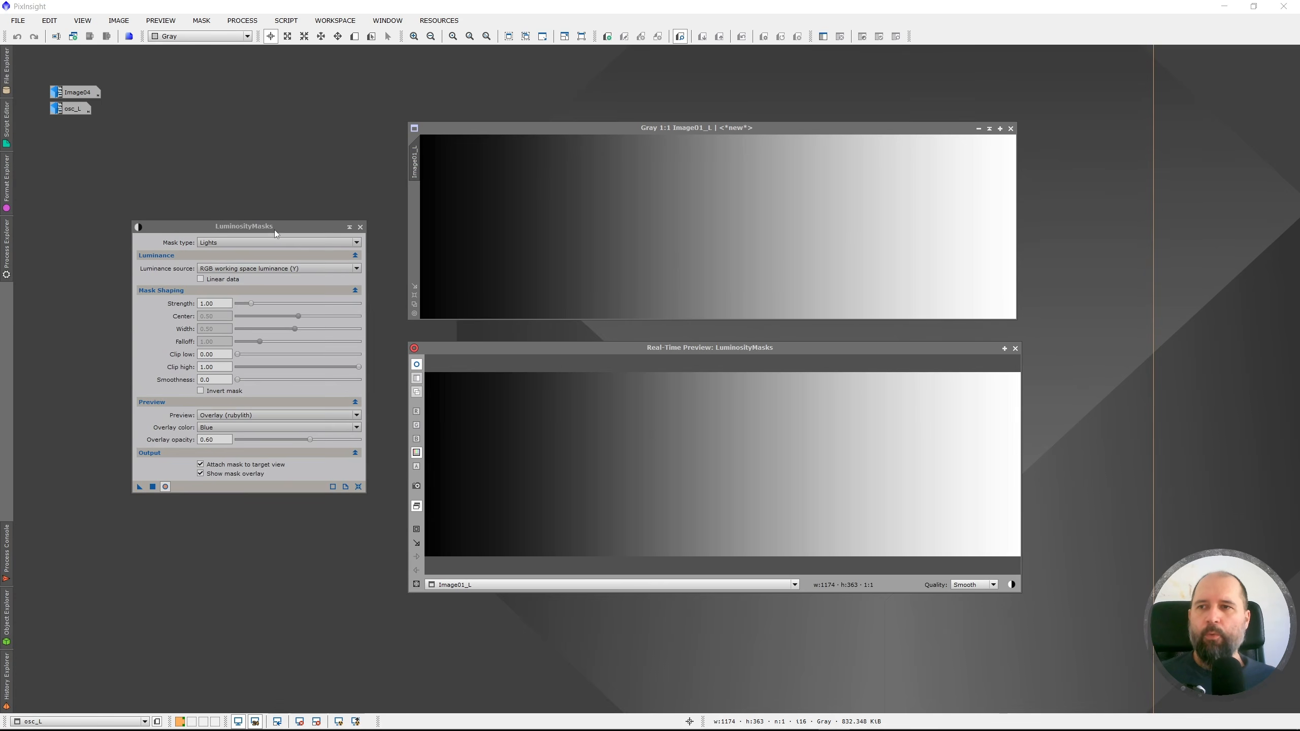
# Set the Lights mask's strength to 4.89 and clip low to 0.17.
pyautogui.click(273, 227)
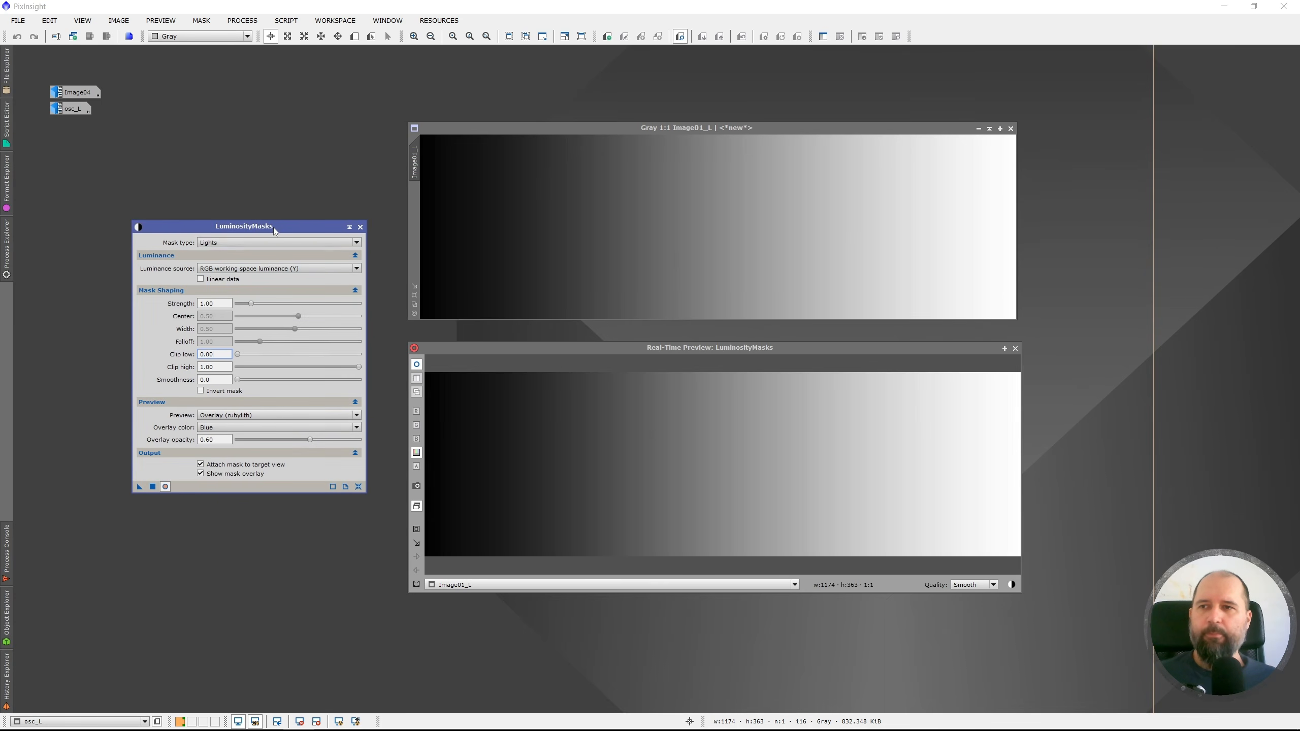
pyautogui.moveTo(251, 304); pyautogui.dragTo(314, 306)
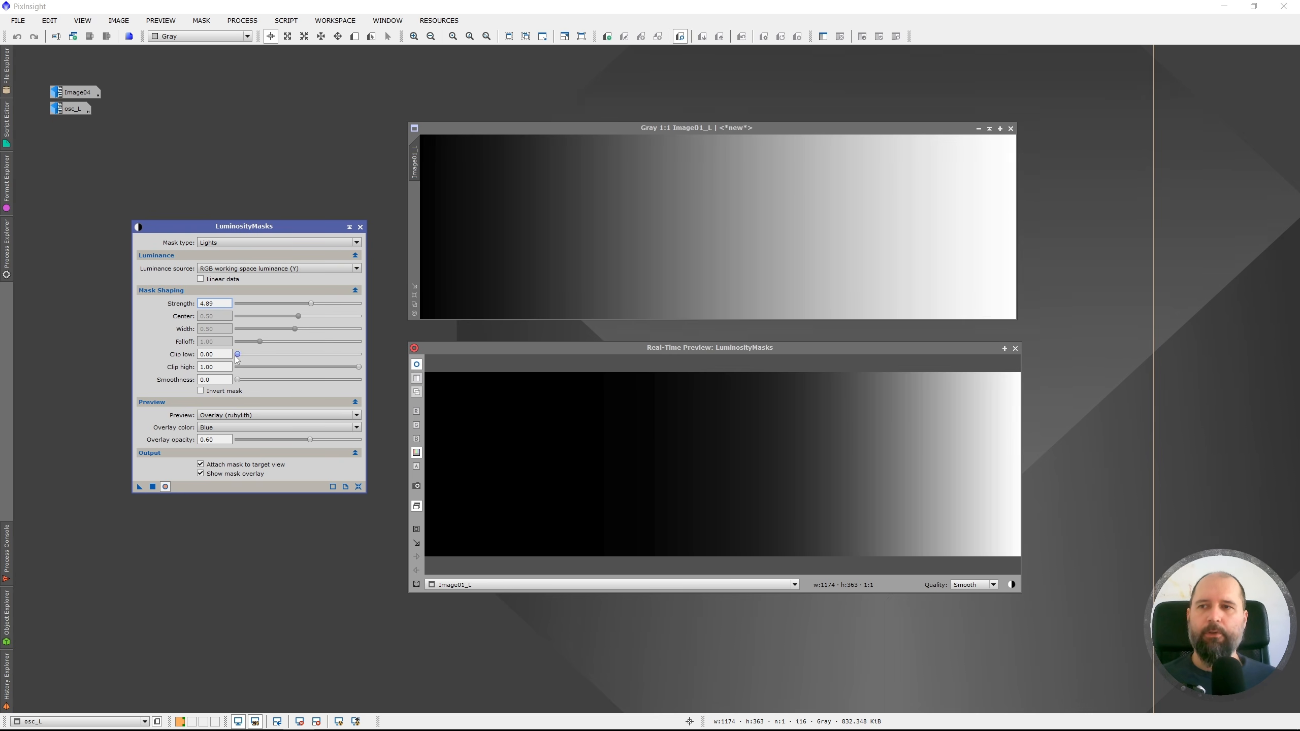
pyautogui.moveTo(238, 354); pyautogui.dragTo(258, 352)
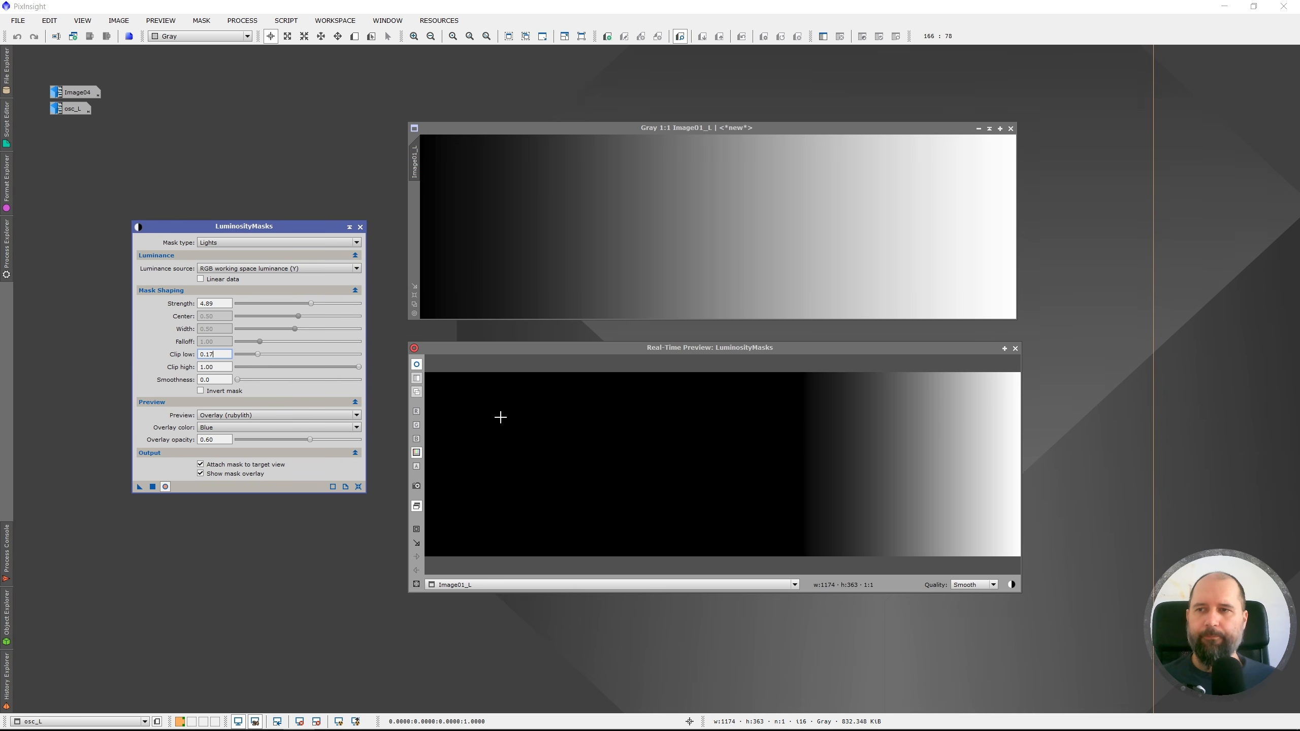
# Reduce clip high to 0.79, and narrow the mask's clipping range further to clip low 0.34 and clip high 0.53.
pyautogui.click(360, 368)
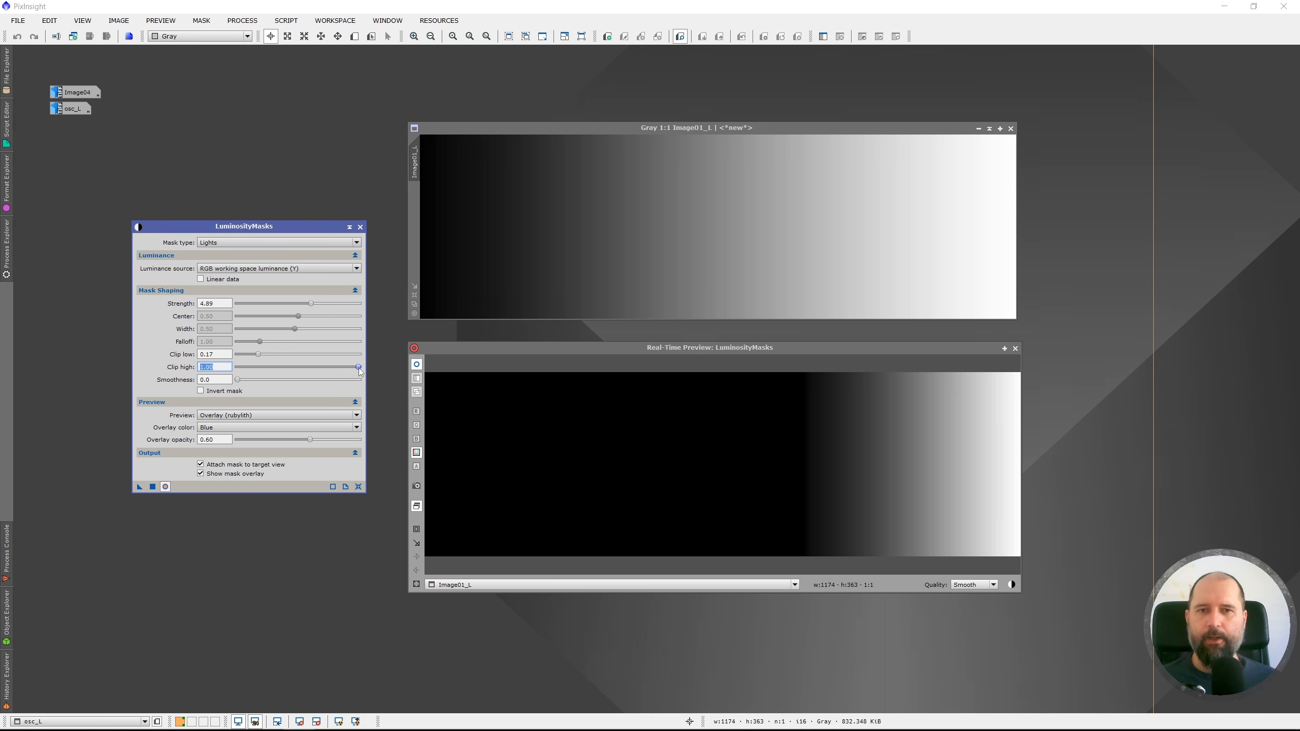
pyautogui.moveTo(359, 368); pyautogui.dragTo(336, 376)
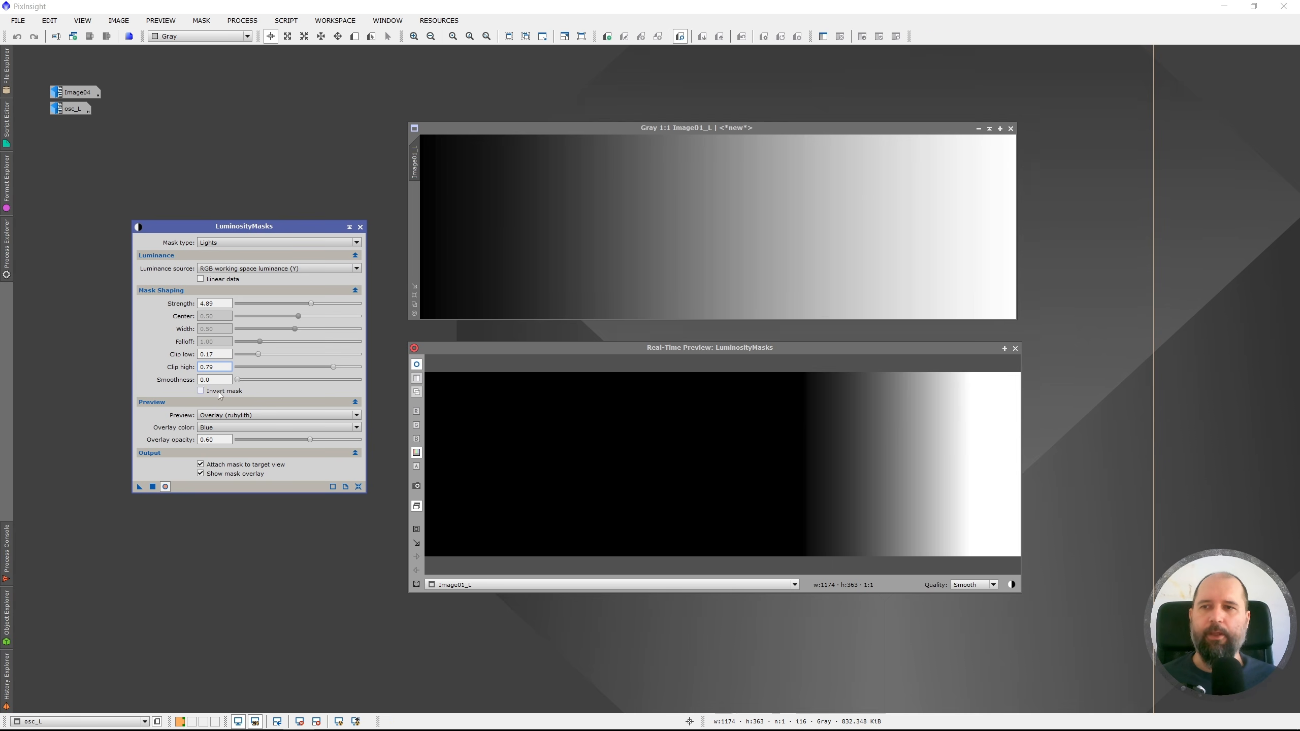
pyautogui.moveTo(259, 355); pyautogui.dragTo(303, 367)
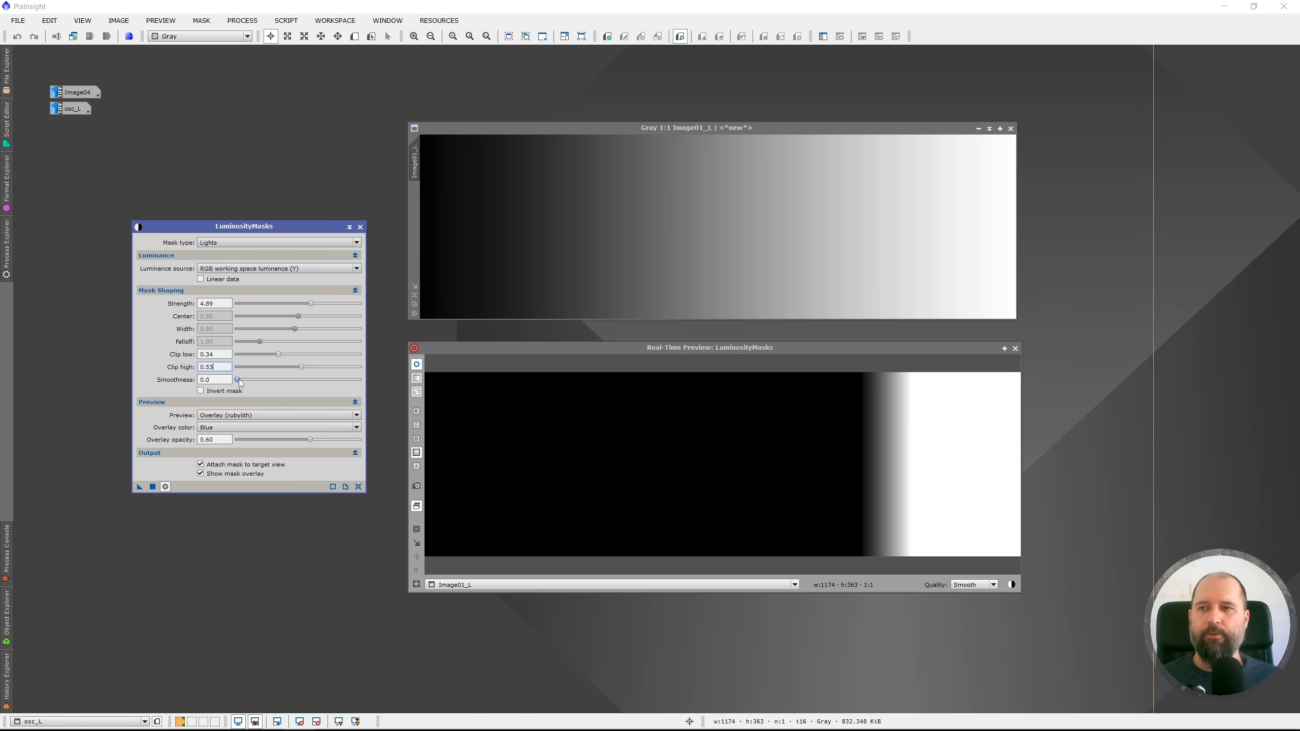
# Preview the clipped mask with smoothness 25 and restore 0.0, and toggle mask inversion on and off.
pyautogui.moveTo(251, 381); pyautogui.dragTo(365, 391)
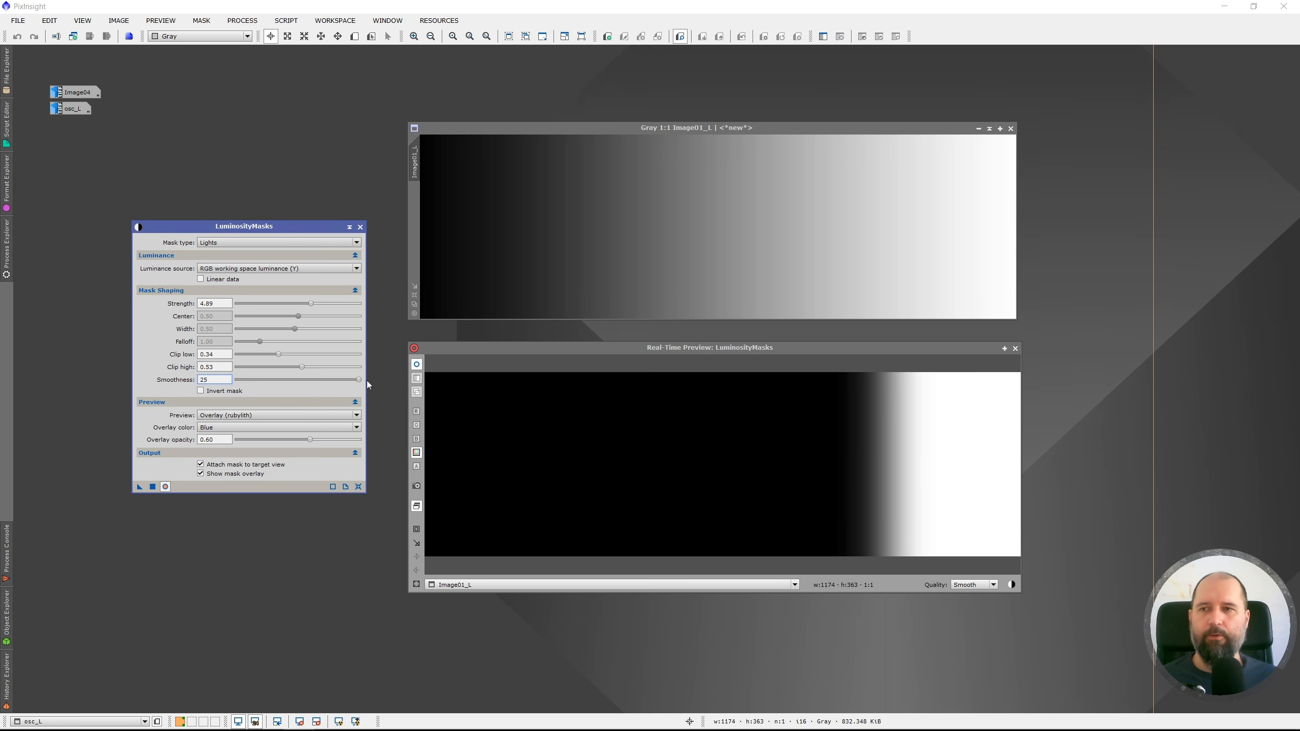
pyautogui.moveTo(360, 380); pyautogui.dragTo(255, 380)
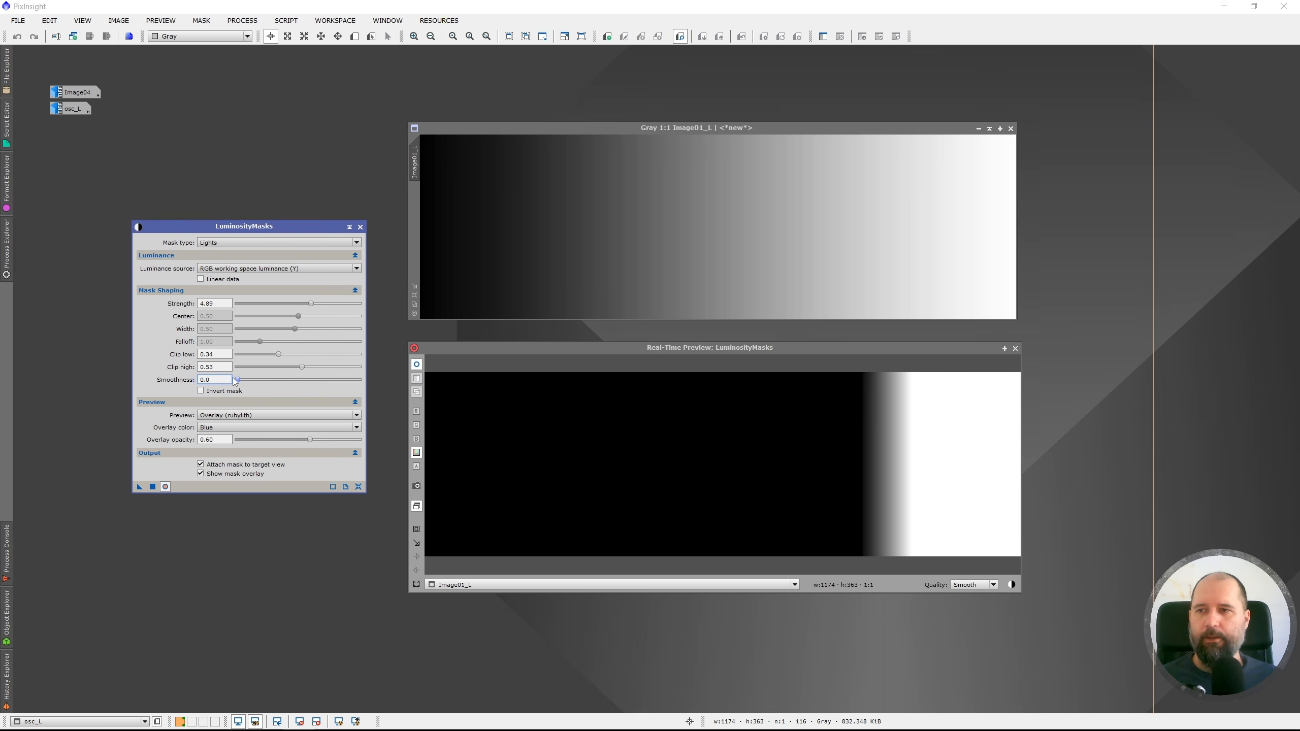
pyautogui.click(201, 391)
pyautogui.click(201, 391)
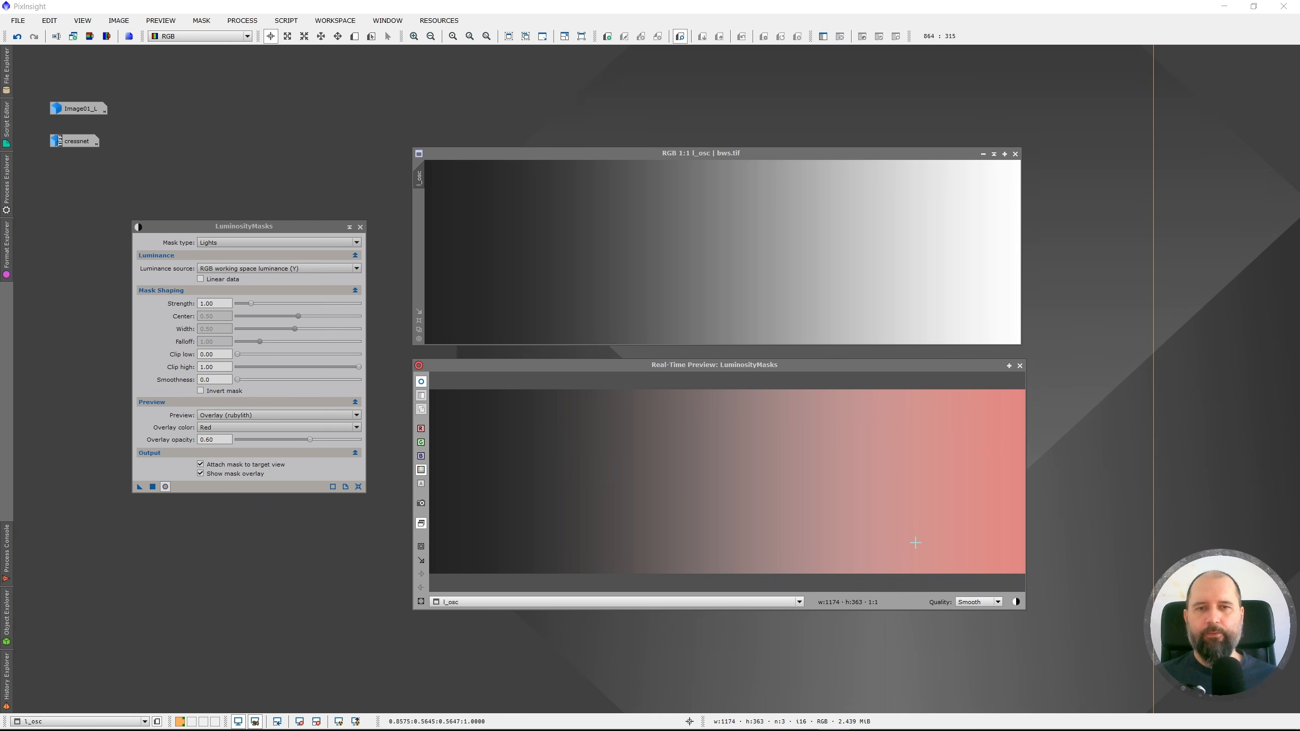
# Preview the Green, Magenta and Yellow overlay colors on the l_osc gradient in turn.
pyautogui.click(235, 428)
pyautogui.click(220, 449)
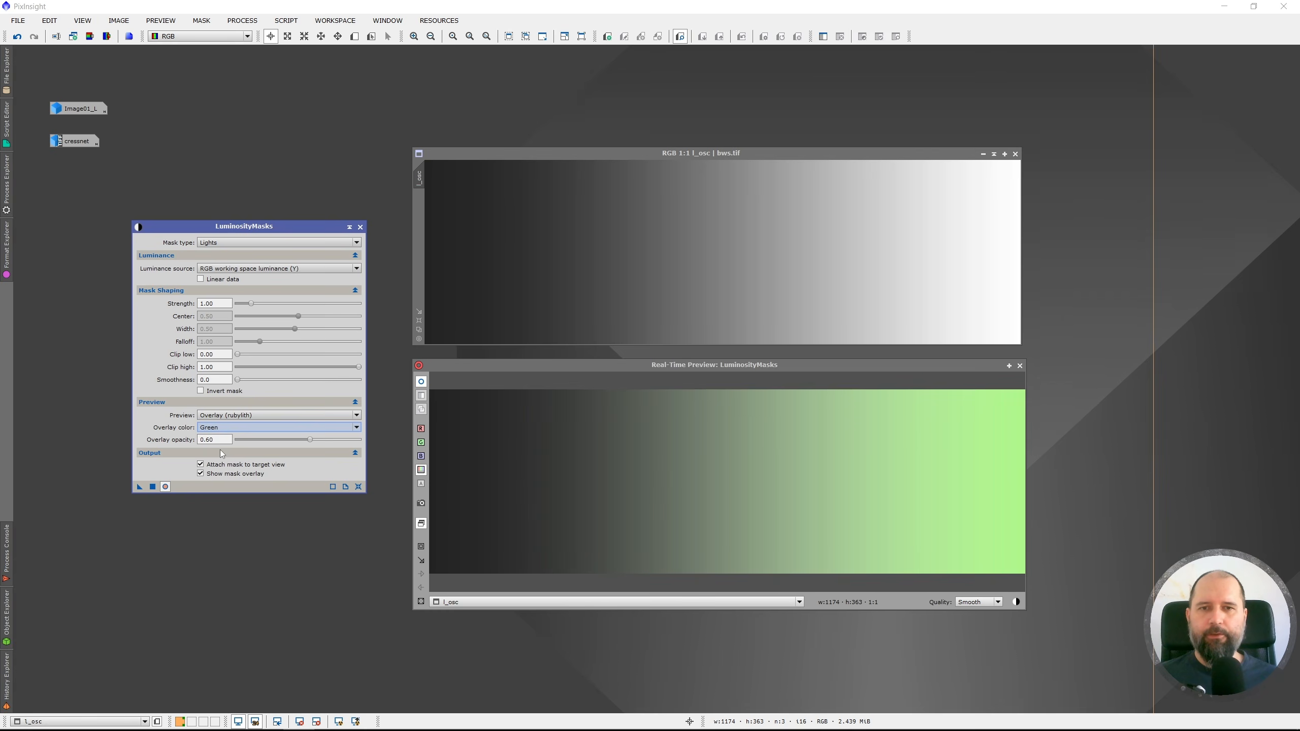
pyautogui.click(226, 428)
pyautogui.click(226, 464)
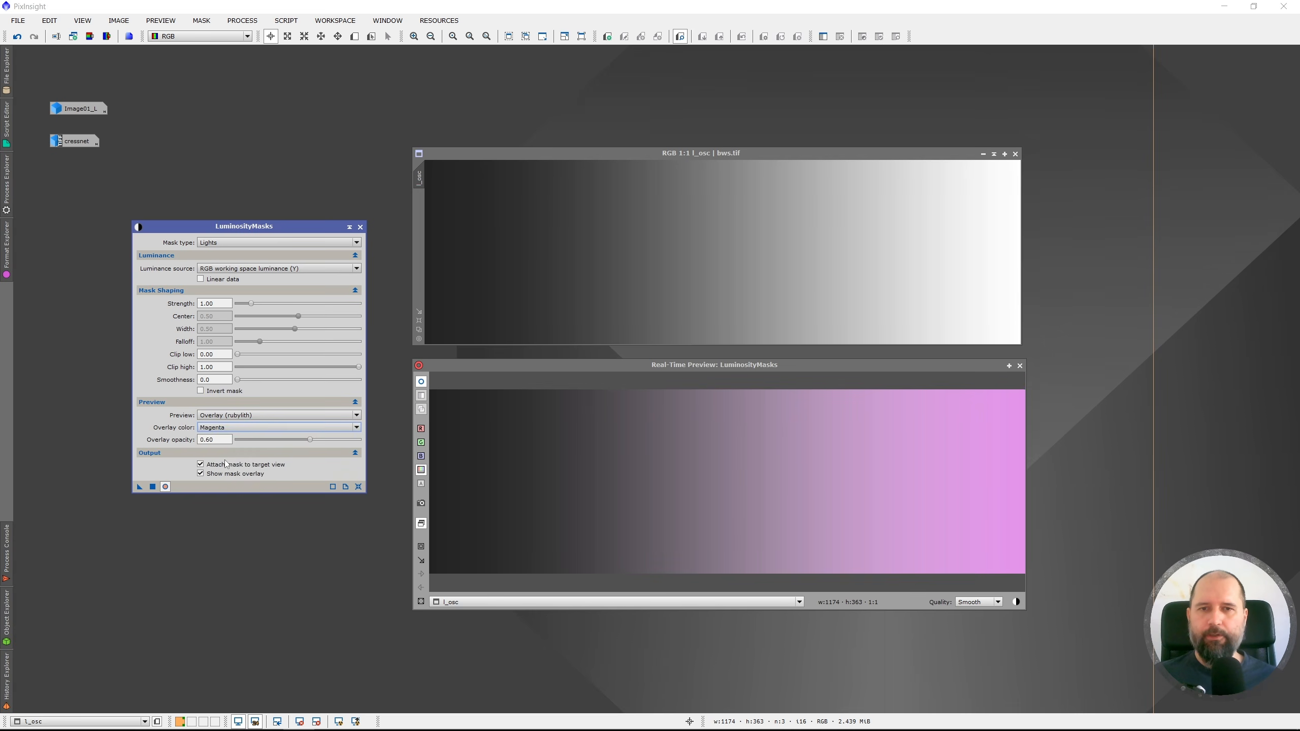
pyautogui.click(236, 428)
pyautogui.click(223, 473)
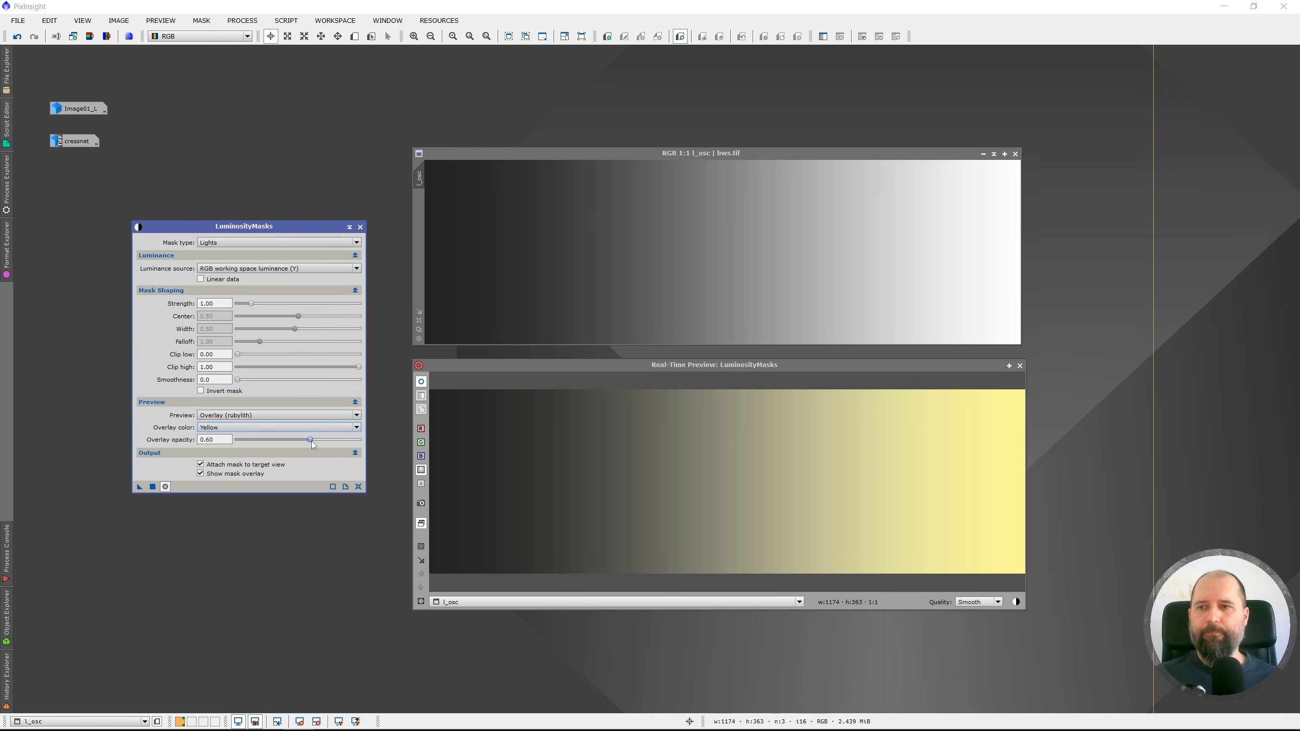
# Raise the overlay opacity to 0.89 and set the overlay color to Blue.
pyautogui.moveTo(310, 441); pyautogui.dragTo(351, 445)
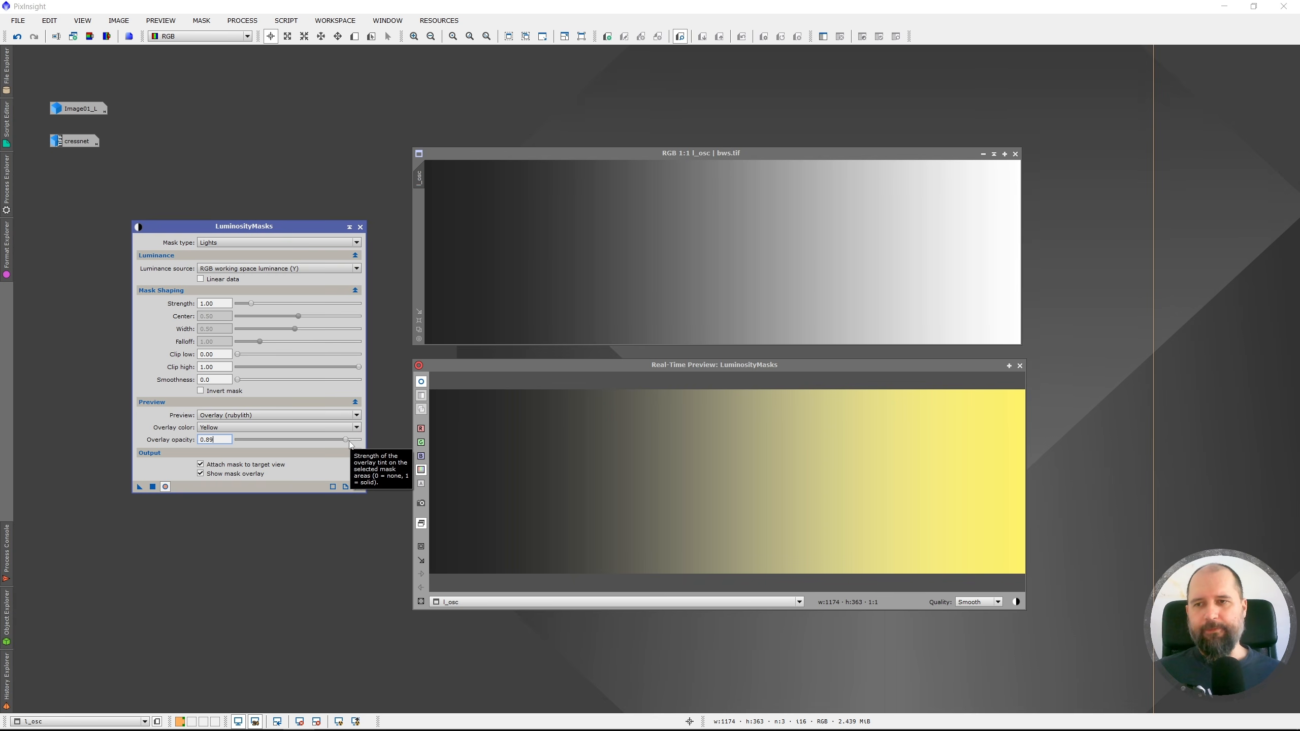
pyautogui.click(260, 428)
pyautogui.click(252, 456)
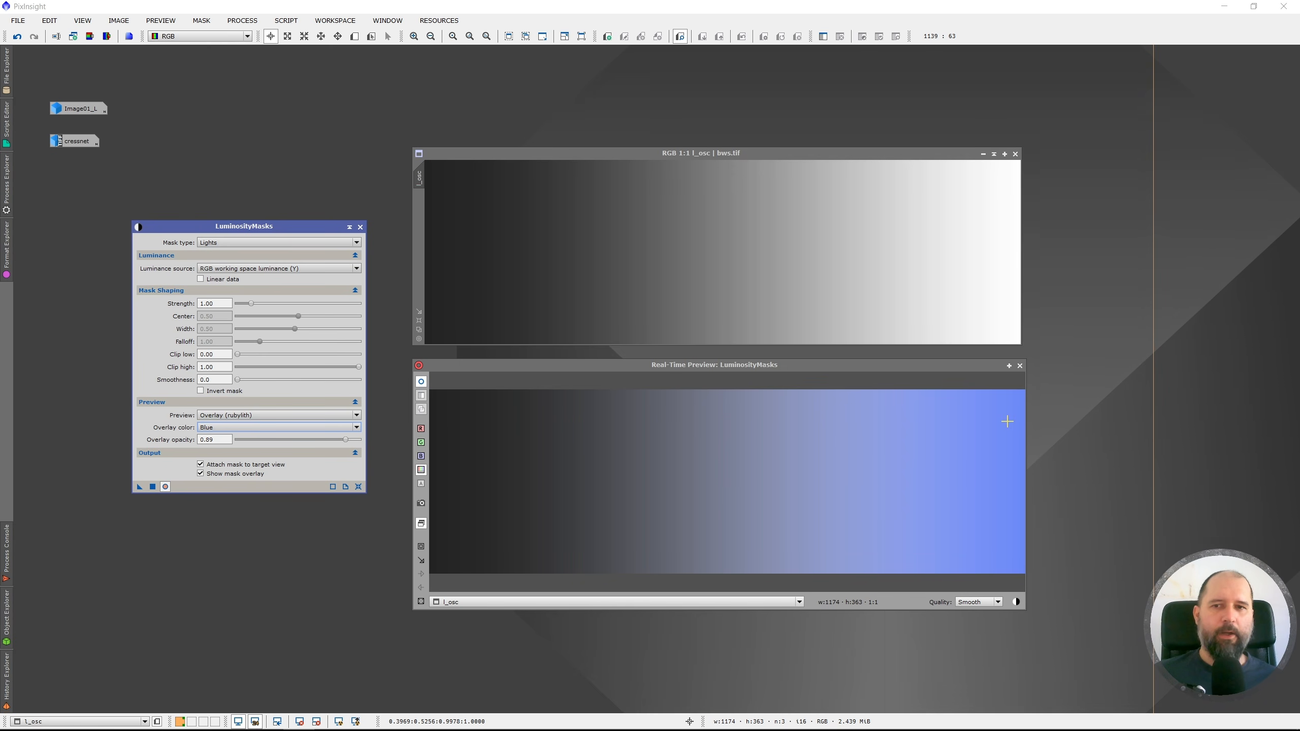
# Set the overlay color to Green and the overlay opacity to 0.95.
pyautogui.click(226, 430)
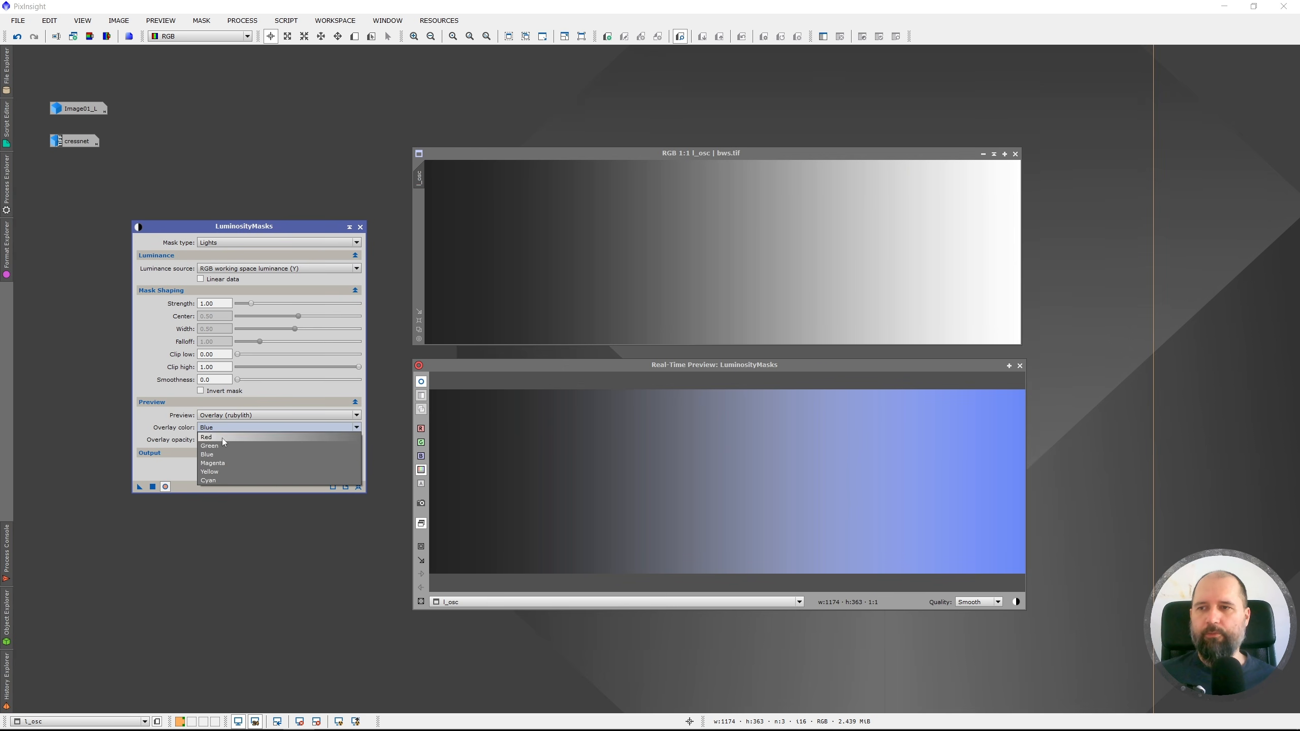
pyautogui.click(224, 444)
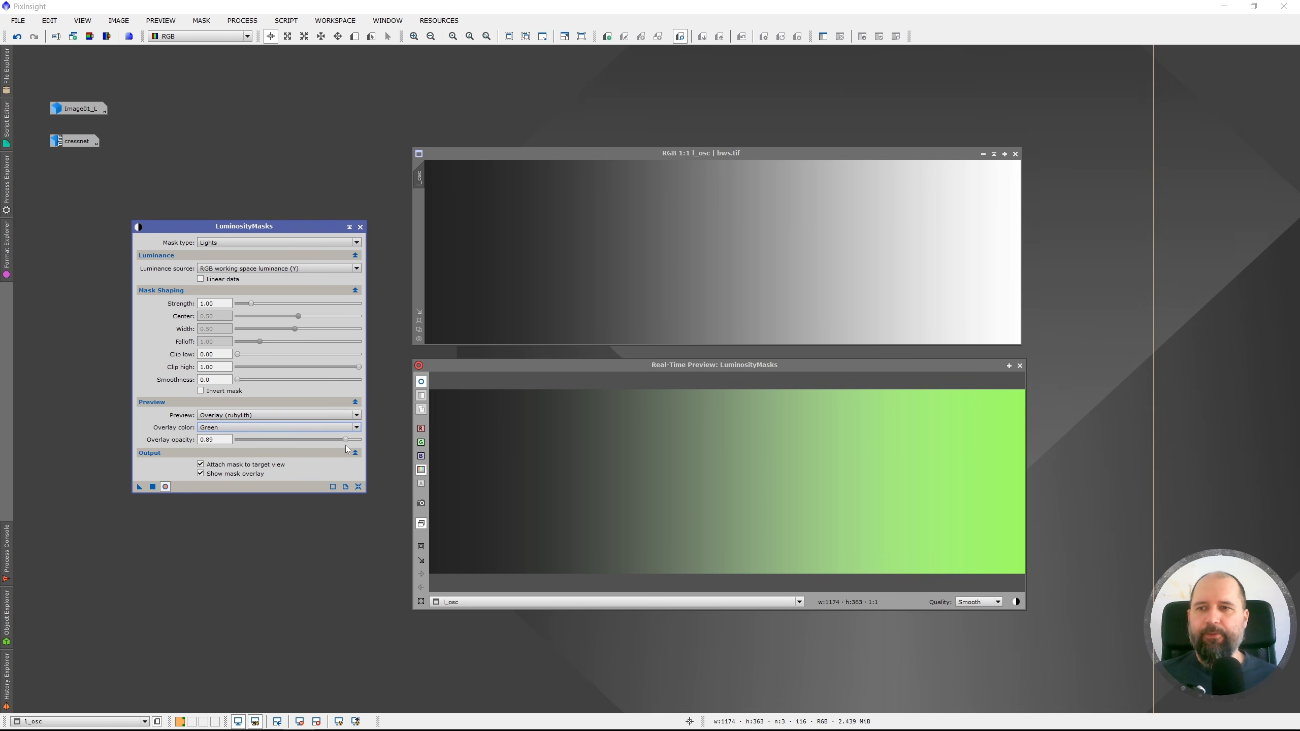
pyautogui.moveTo(347, 441)
pyautogui.mouseDown()
pyautogui.moveTo(217, 453)
pyautogui.moveTo(353, 455)
pyautogui.mouseUp()
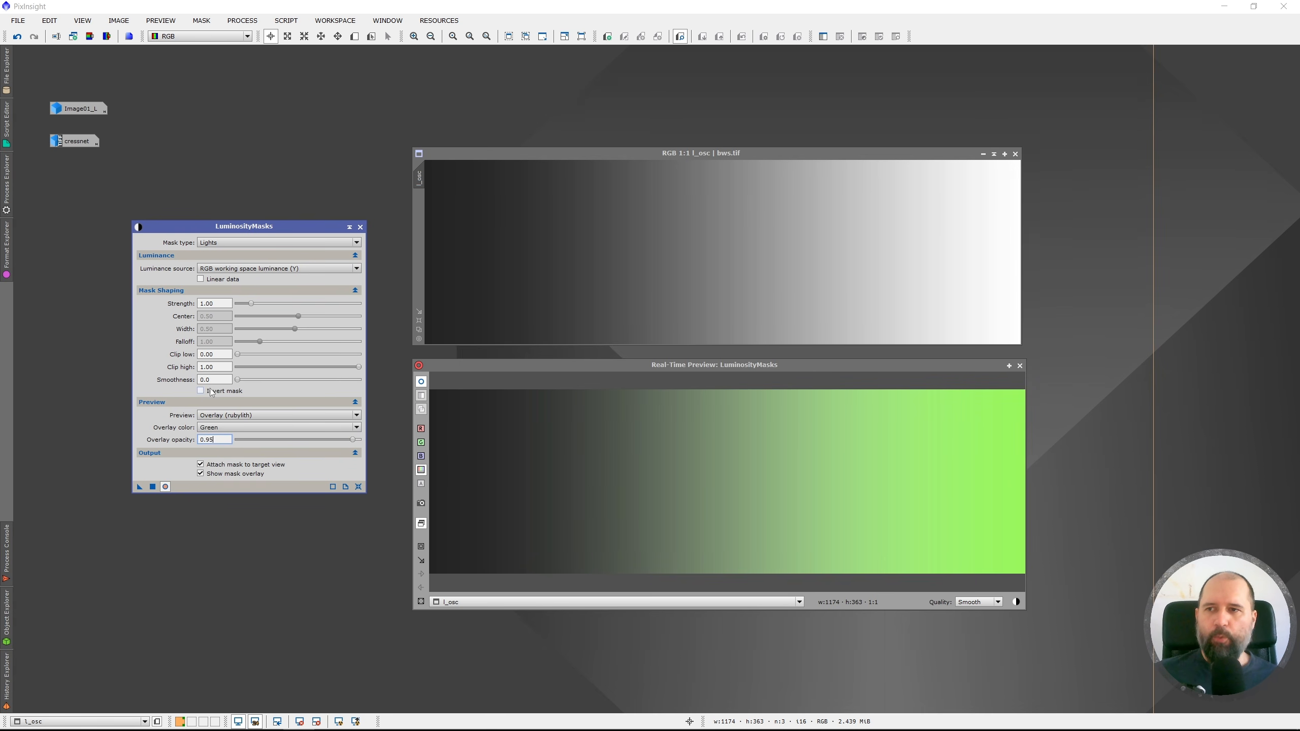
# Preview the green overlay with the mask inverted, turn inversion off again, and switch the preview to Mask (grayscale).
pyautogui.click(201, 391)
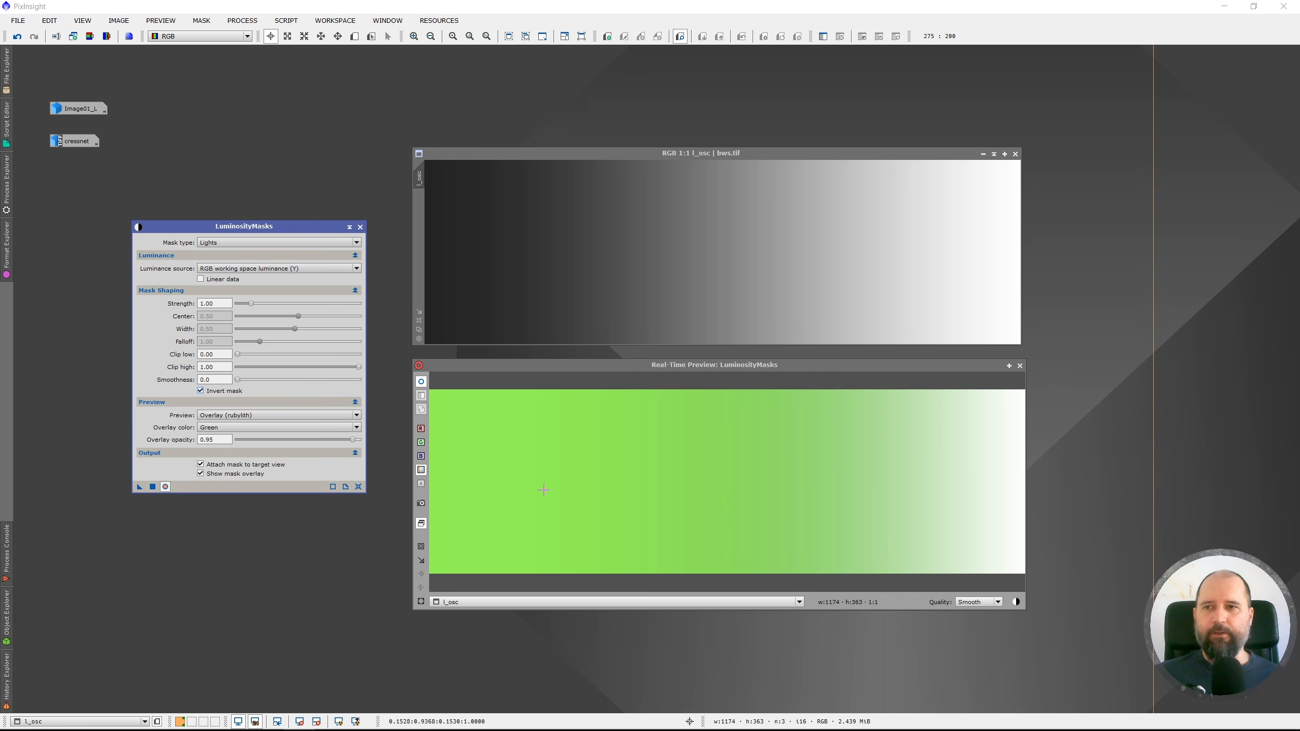
pyautogui.click(200, 390)
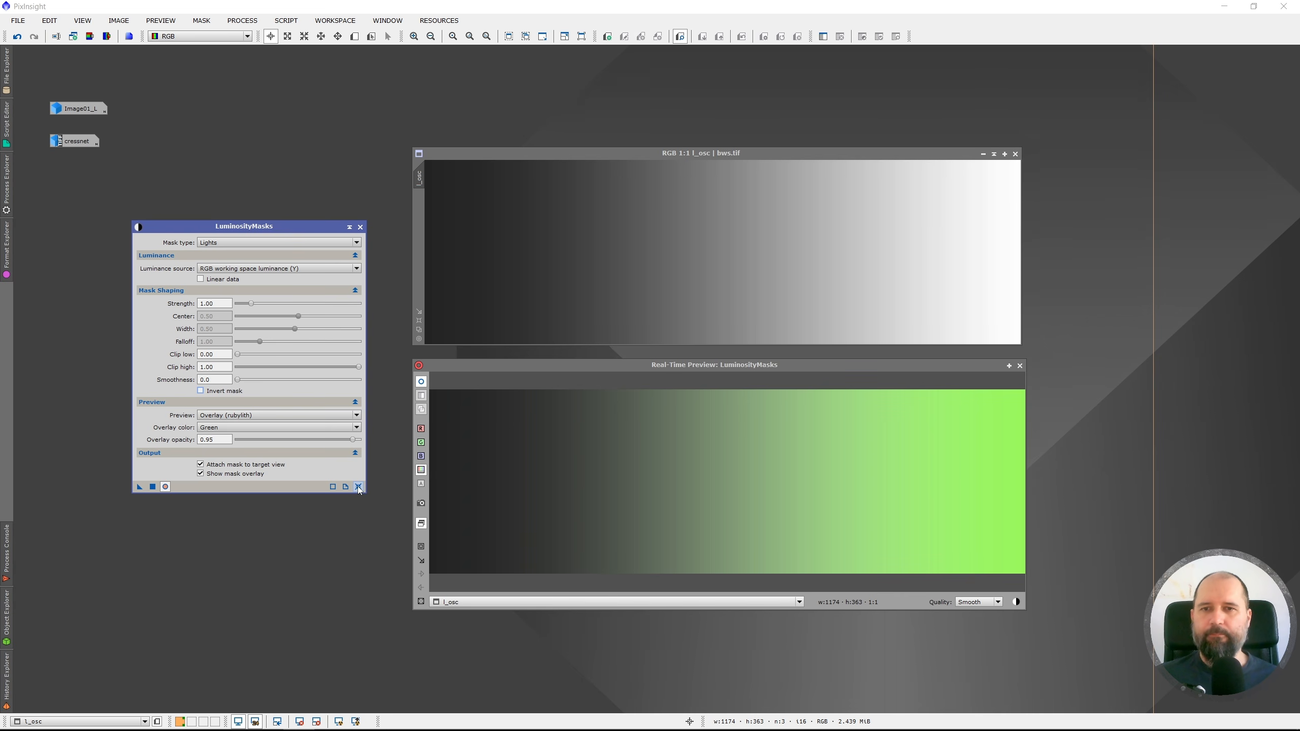
pyautogui.click(223, 420)
pyautogui.click(221, 433)
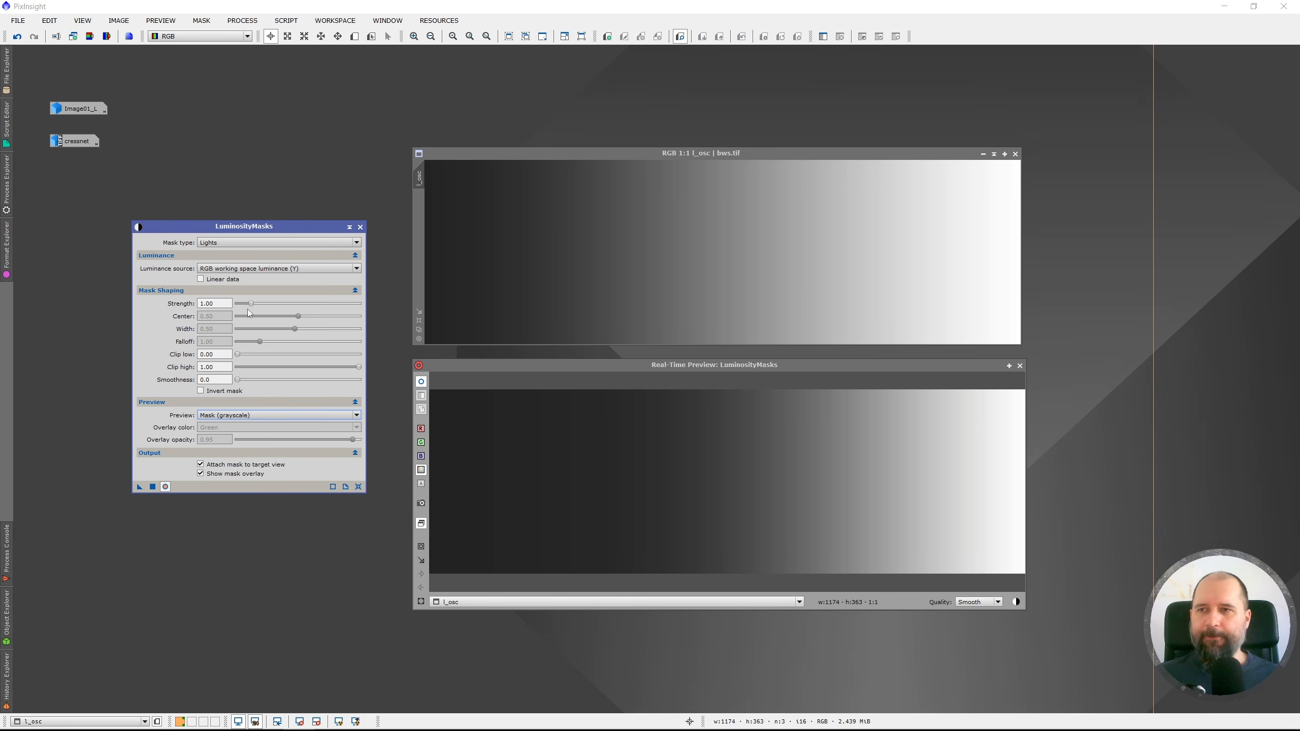
# Raise the Lights mask strength to 2.78 and generate the mask for the l_osc image.
pyautogui.moveTo(251, 303); pyautogui.dragTo(278, 313)
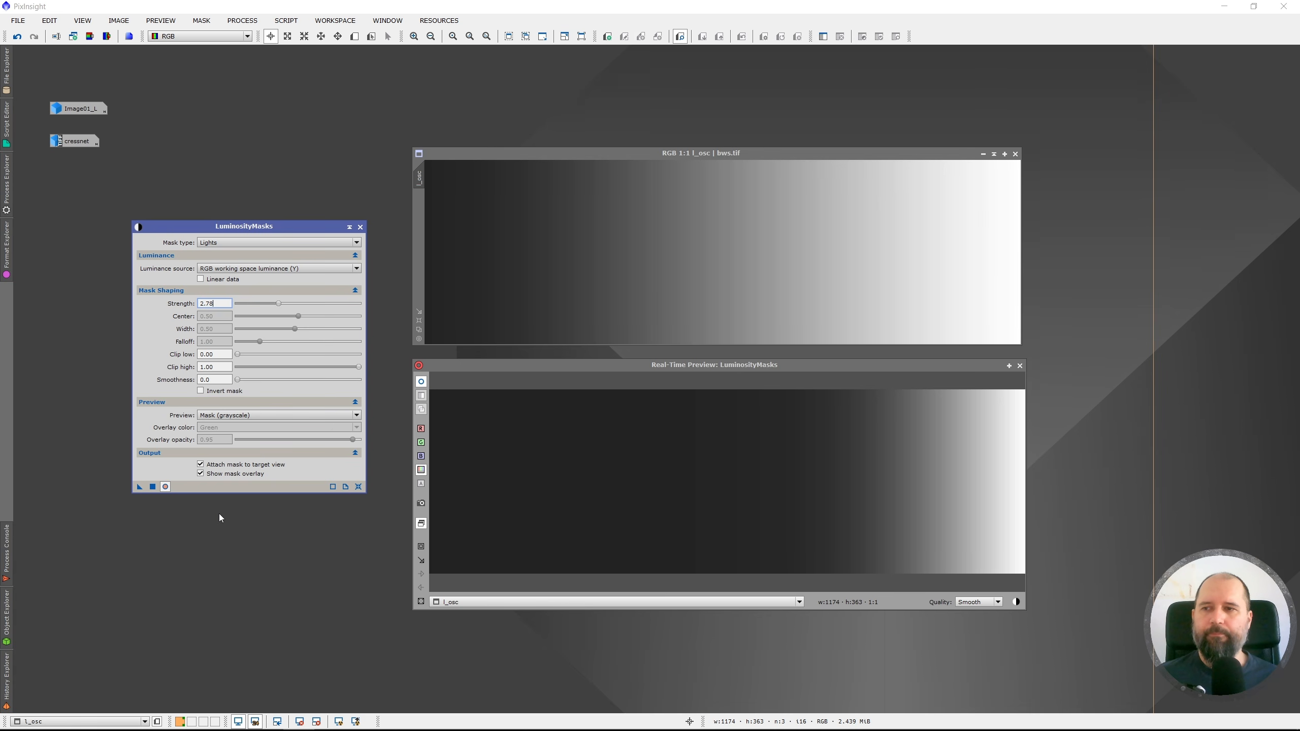
pyautogui.click(152, 487)
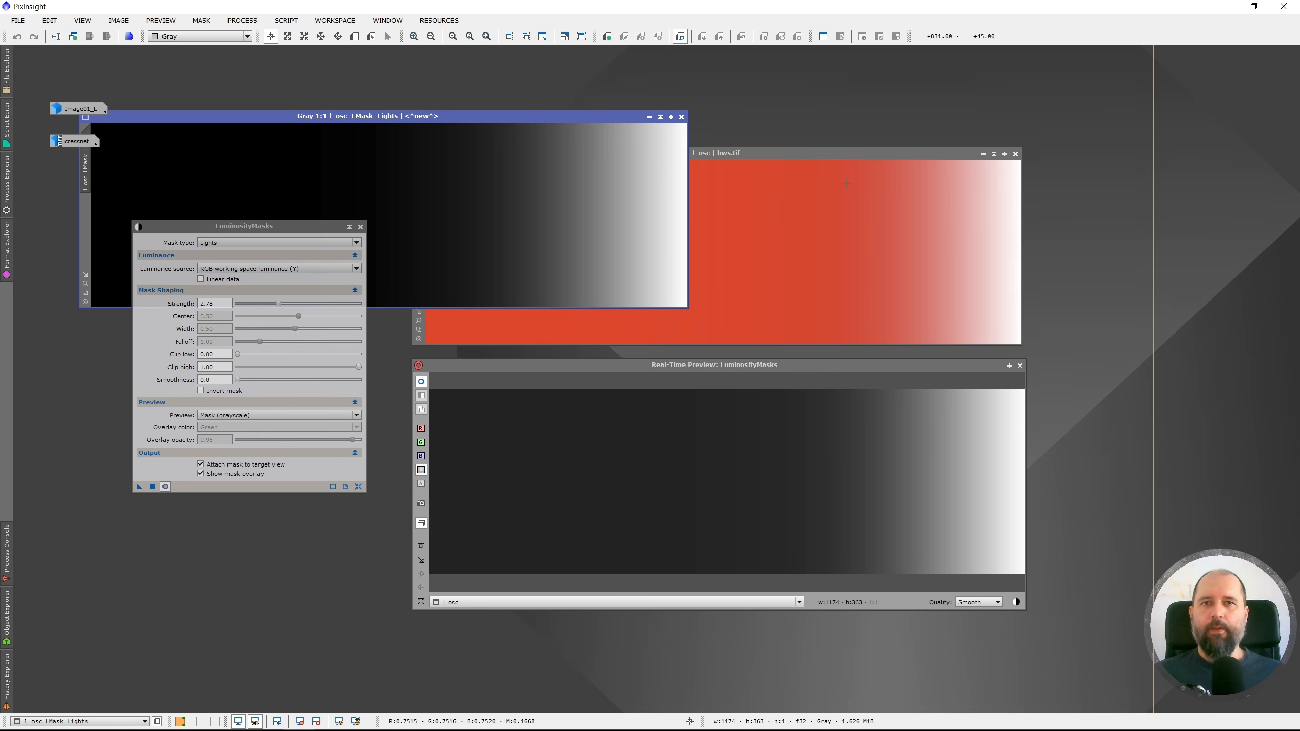
# Hide the red mask overlay on l_osc and check the image against its attached Lights mask.
pyautogui.click(847, 158)
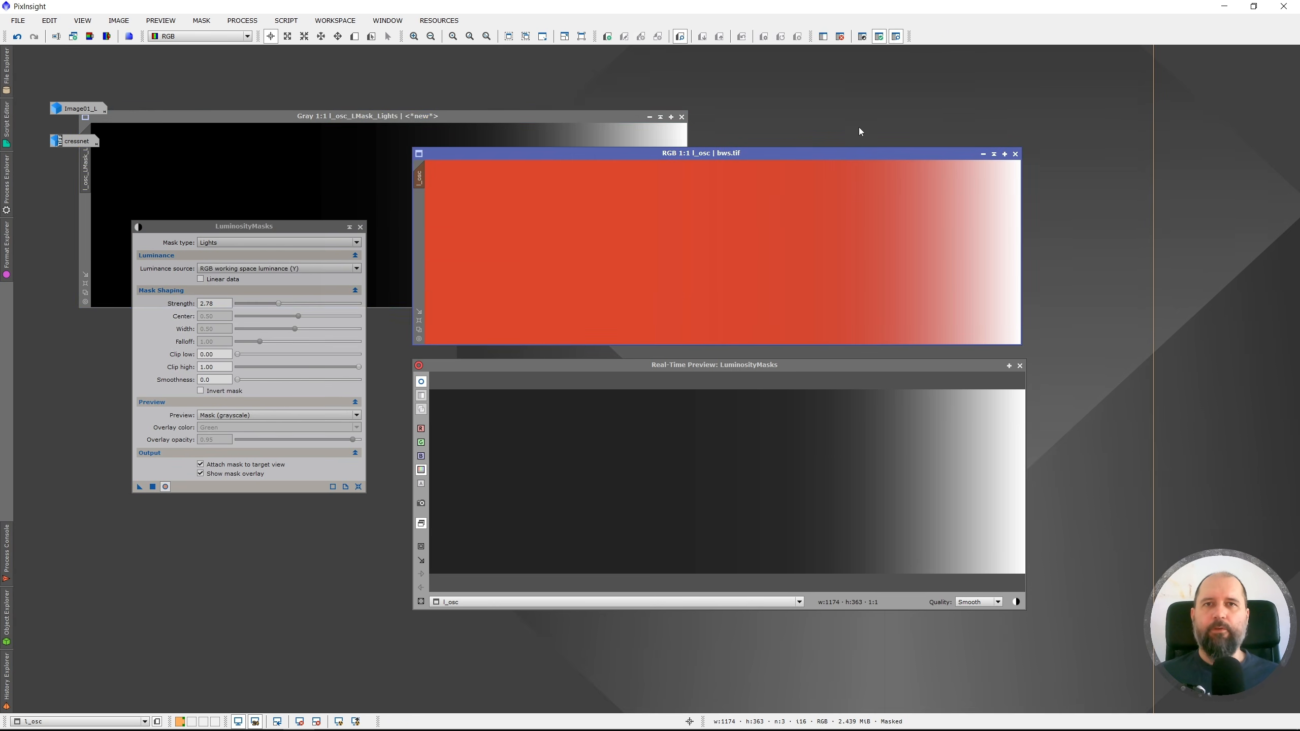
pyautogui.click(897, 37)
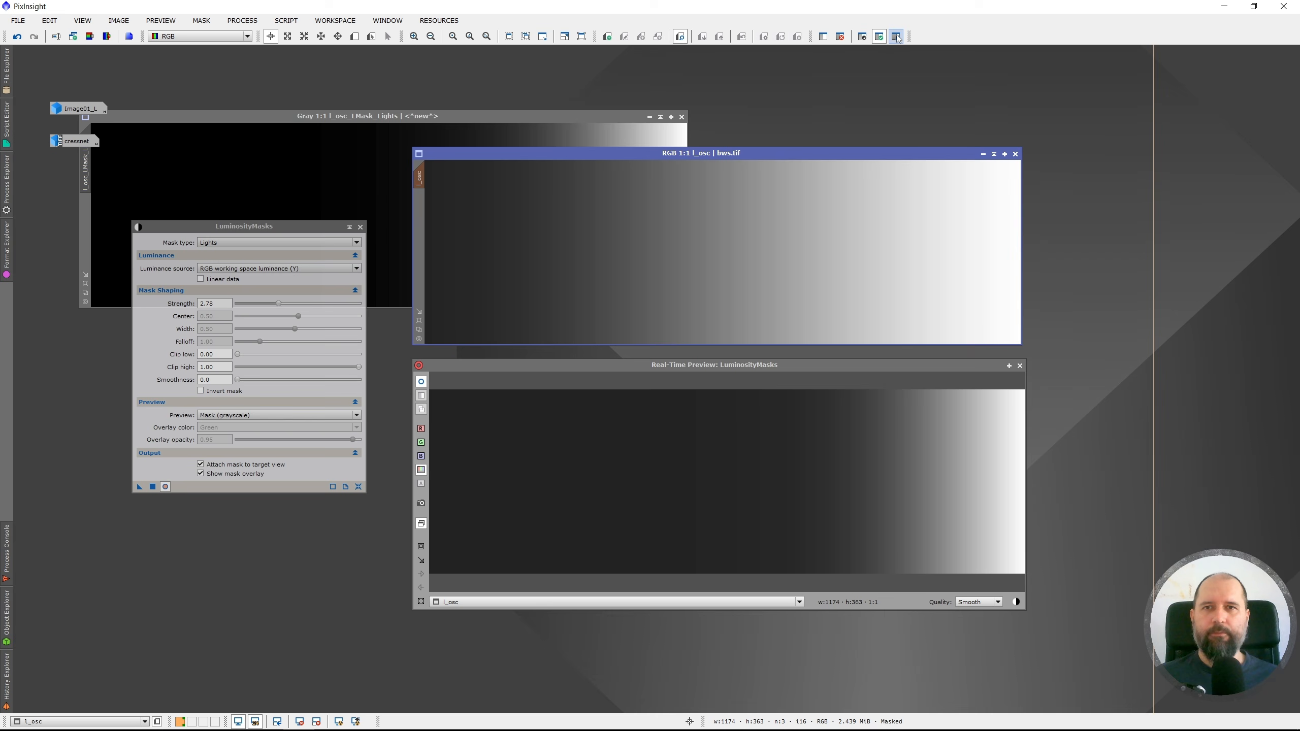
pyautogui.click(494, 118)
pyautogui.click(724, 156)
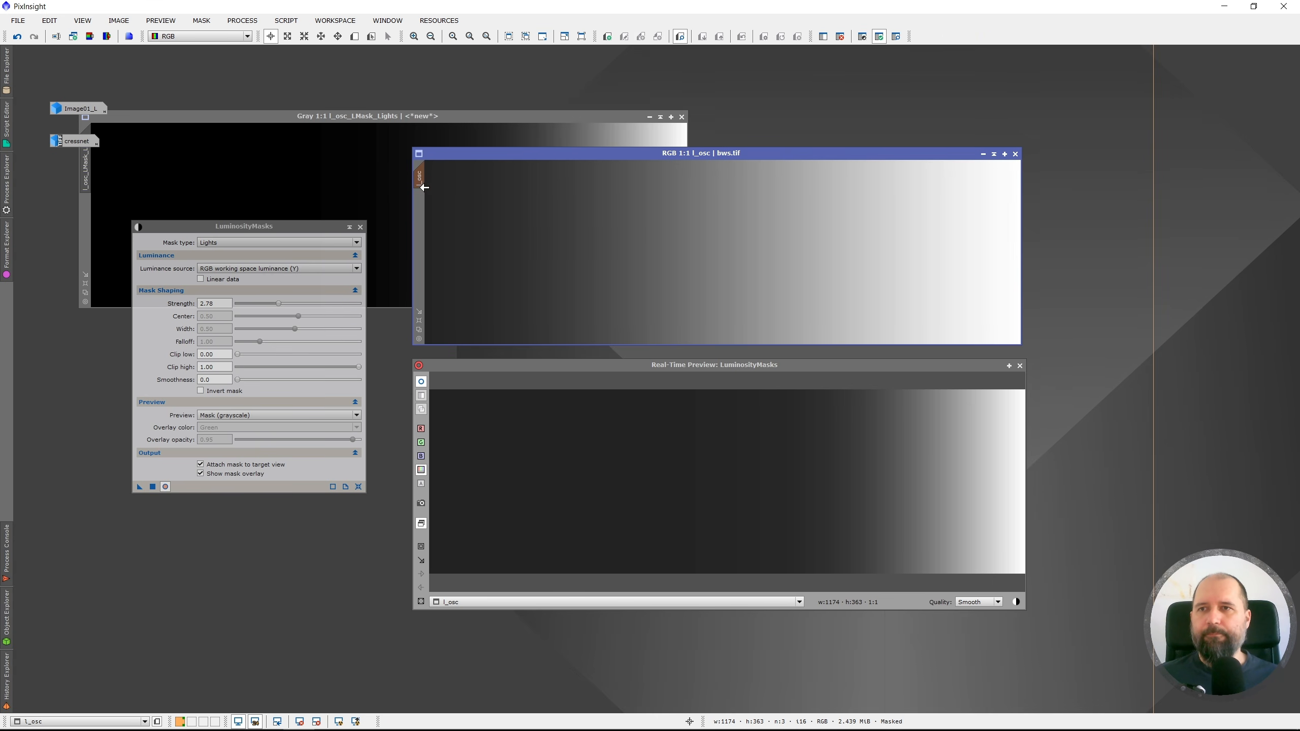
pyautogui.moveTo(425, 175)
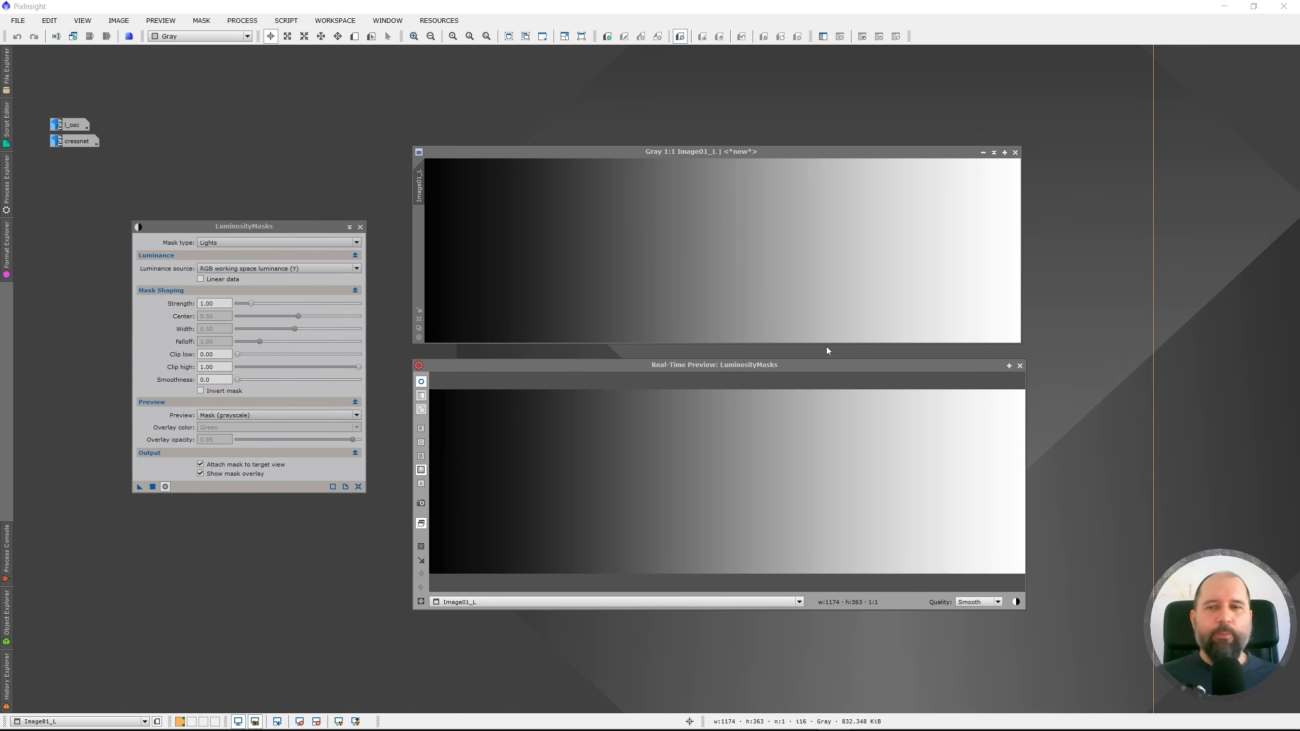
# Compare the Midtones 1 (broad) and Lights mask types on Image01_L, ending on Midtones 1 (broad).
pyautogui.click(231, 239)
pyautogui.click(229, 272)
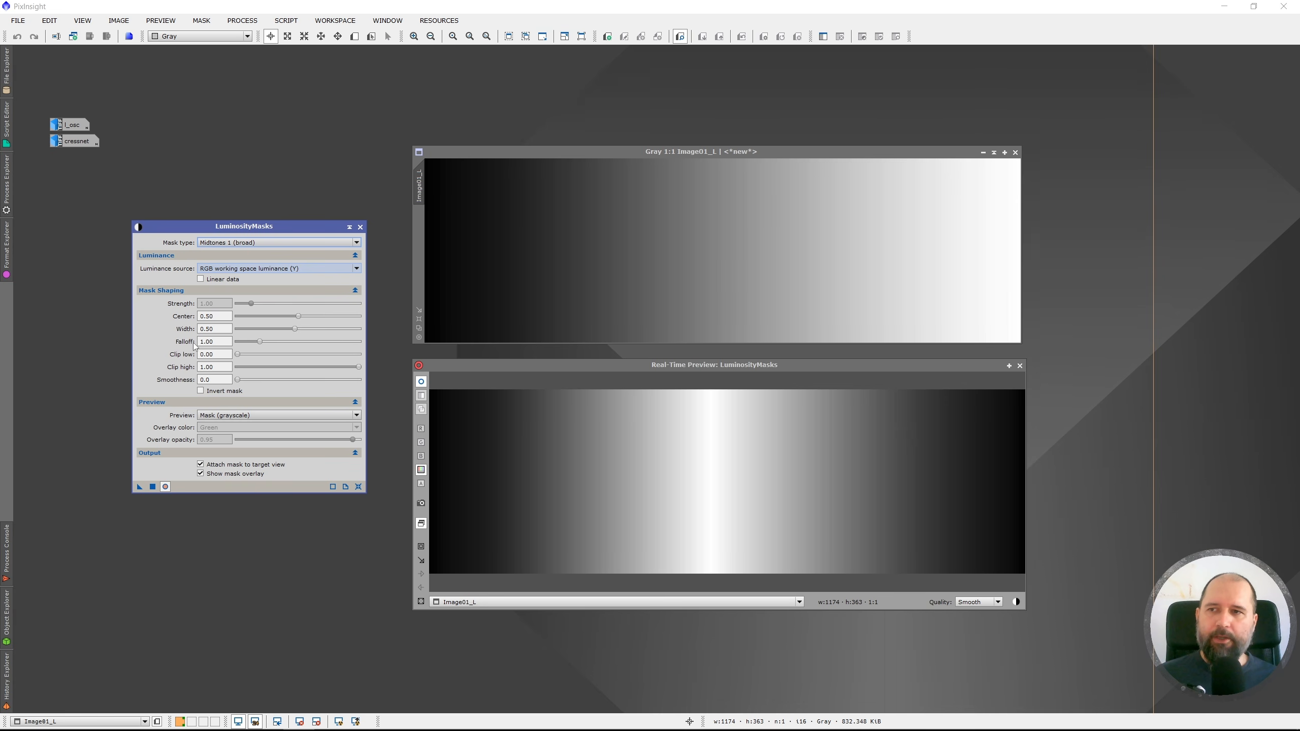
pyautogui.click(220, 244)
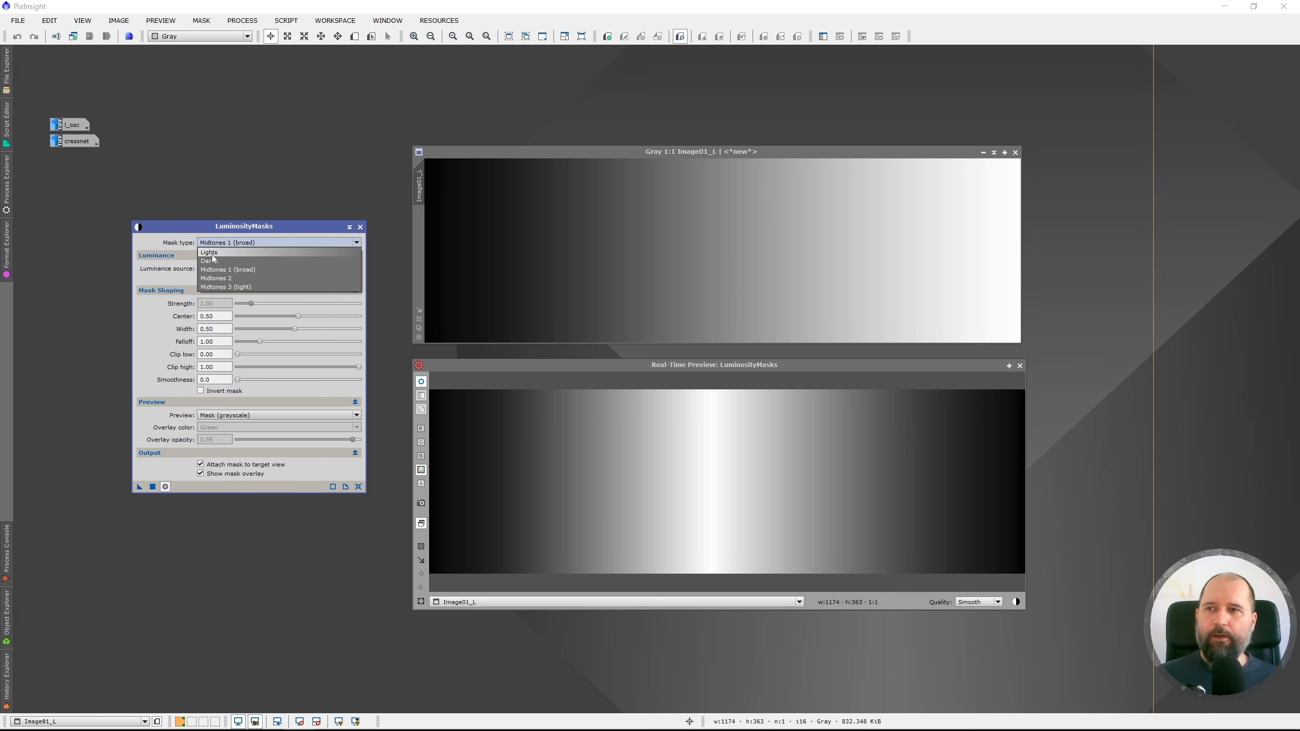
pyautogui.click(213, 258)
pyautogui.click(221, 244)
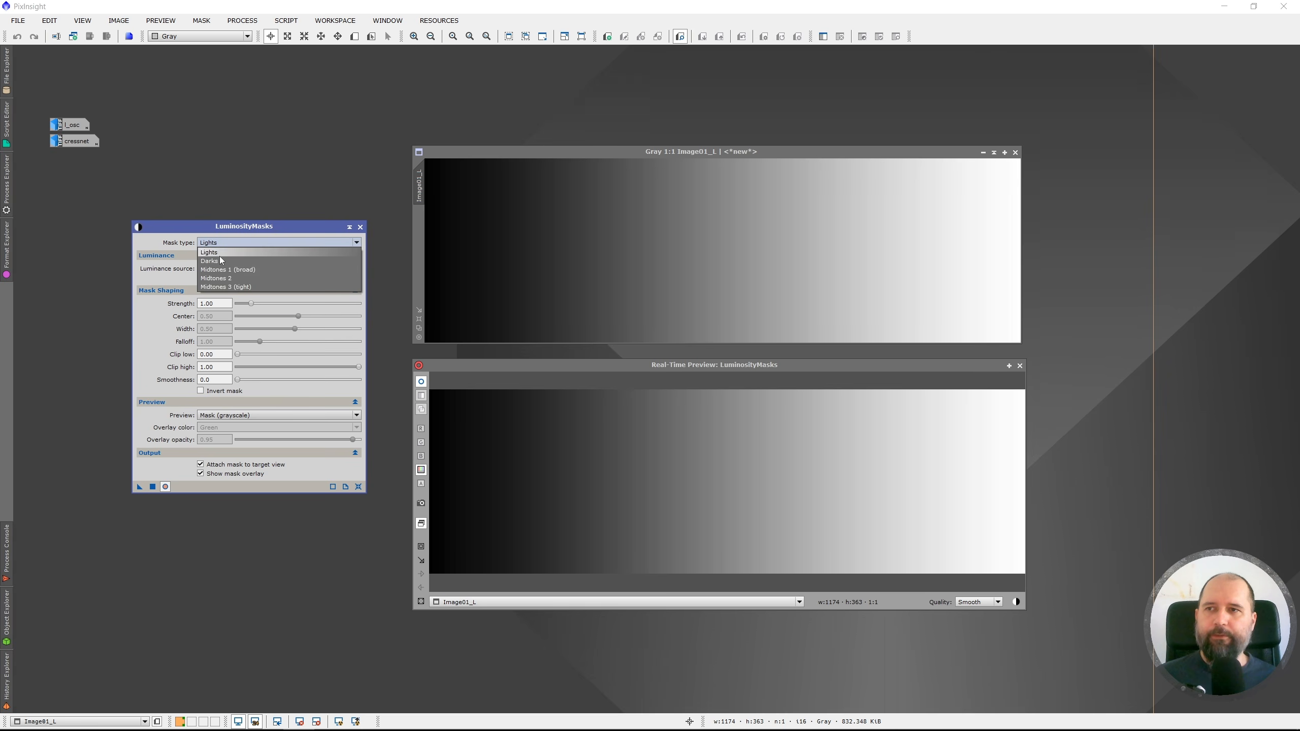
pyautogui.click(221, 284)
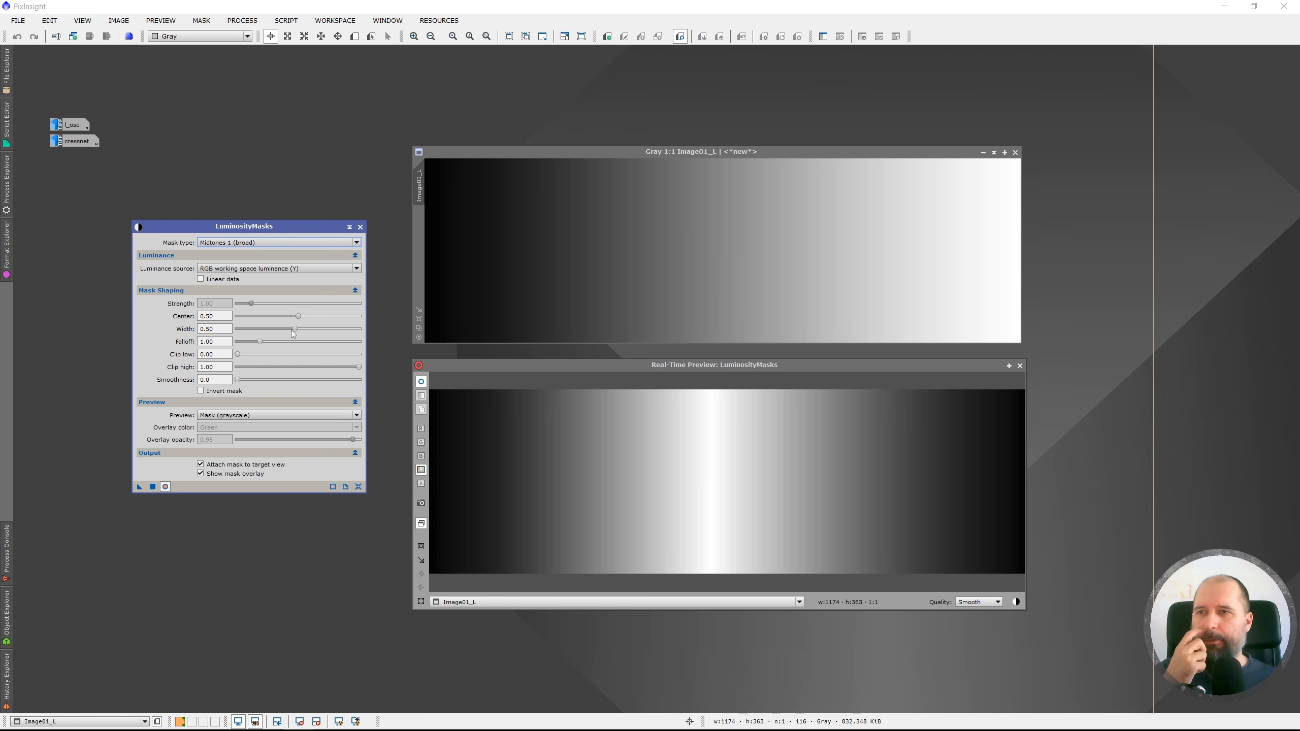
# Preview the midtones mask with its center at 0.15 and 0.00, ending with center 0.51 and width 0.90.
pyautogui.moveTo(296, 316); pyautogui.dragTo(260, 338)
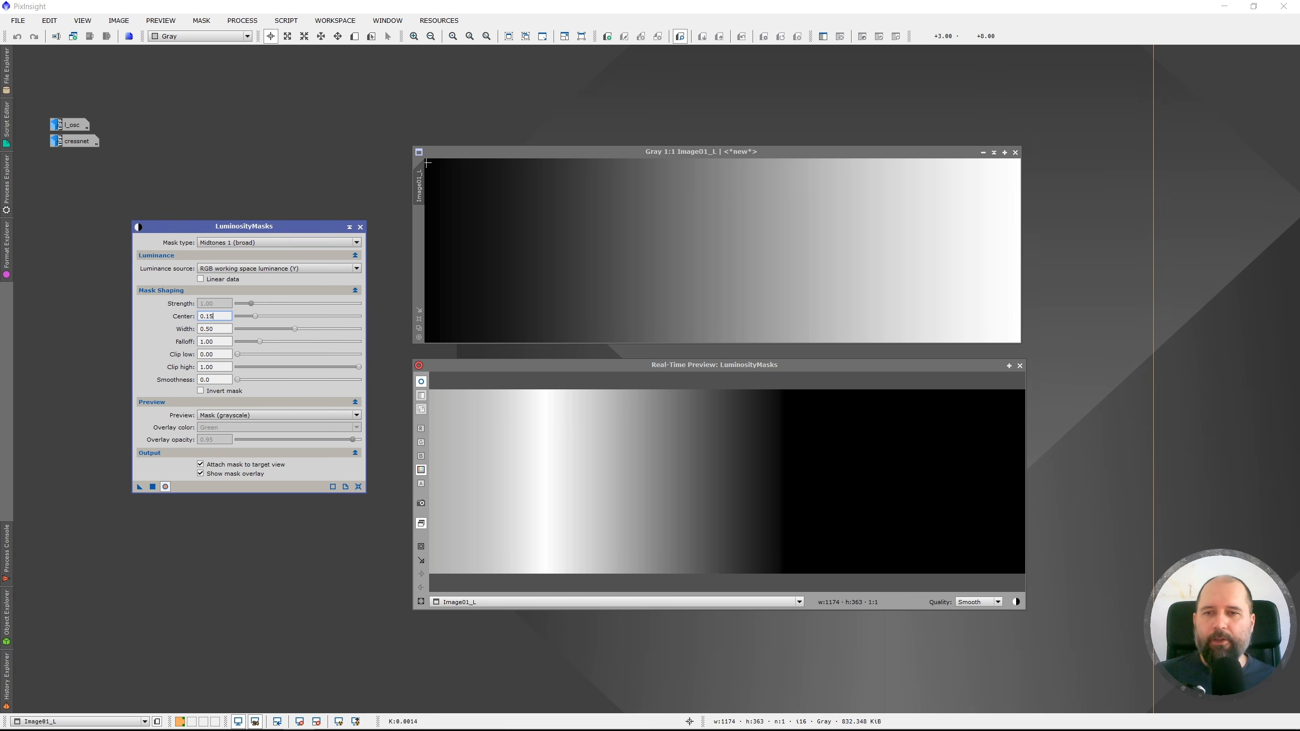
pyautogui.moveTo(258, 319); pyautogui.dragTo(231, 328)
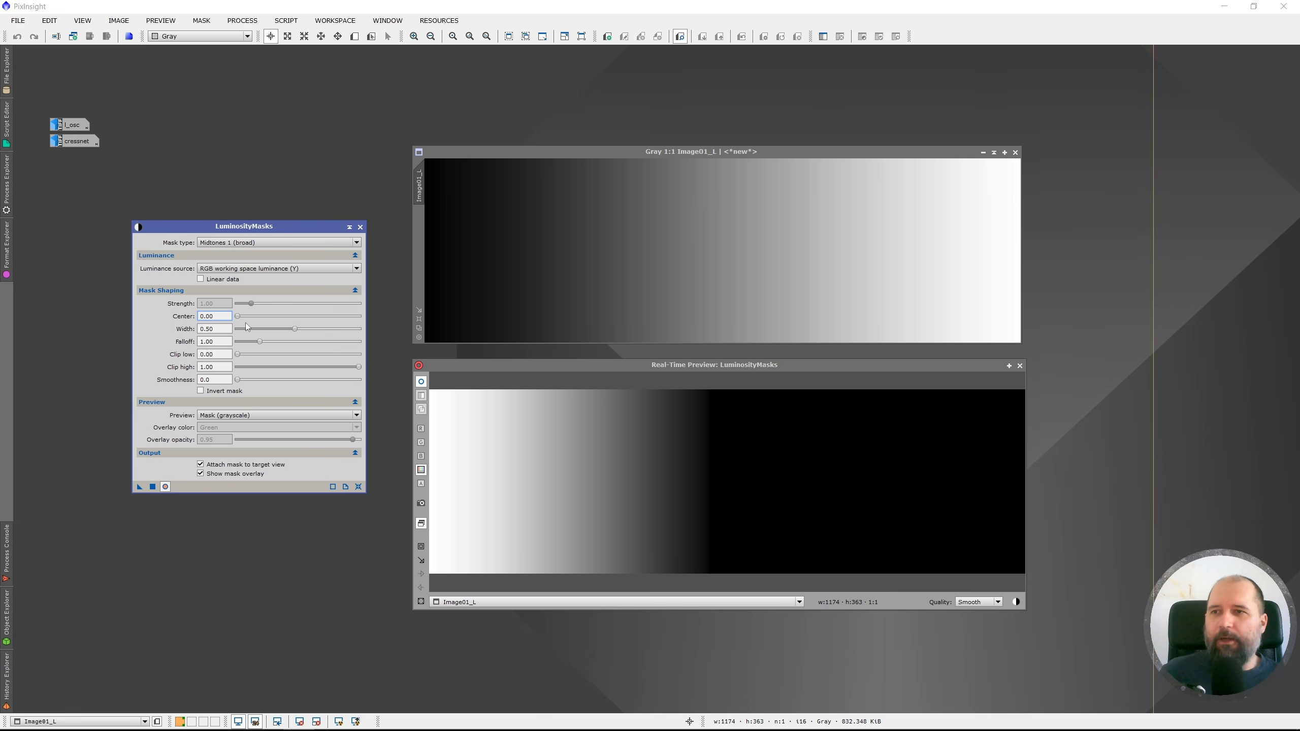
pyautogui.moveTo(237, 319); pyautogui.dragTo(347, 323)
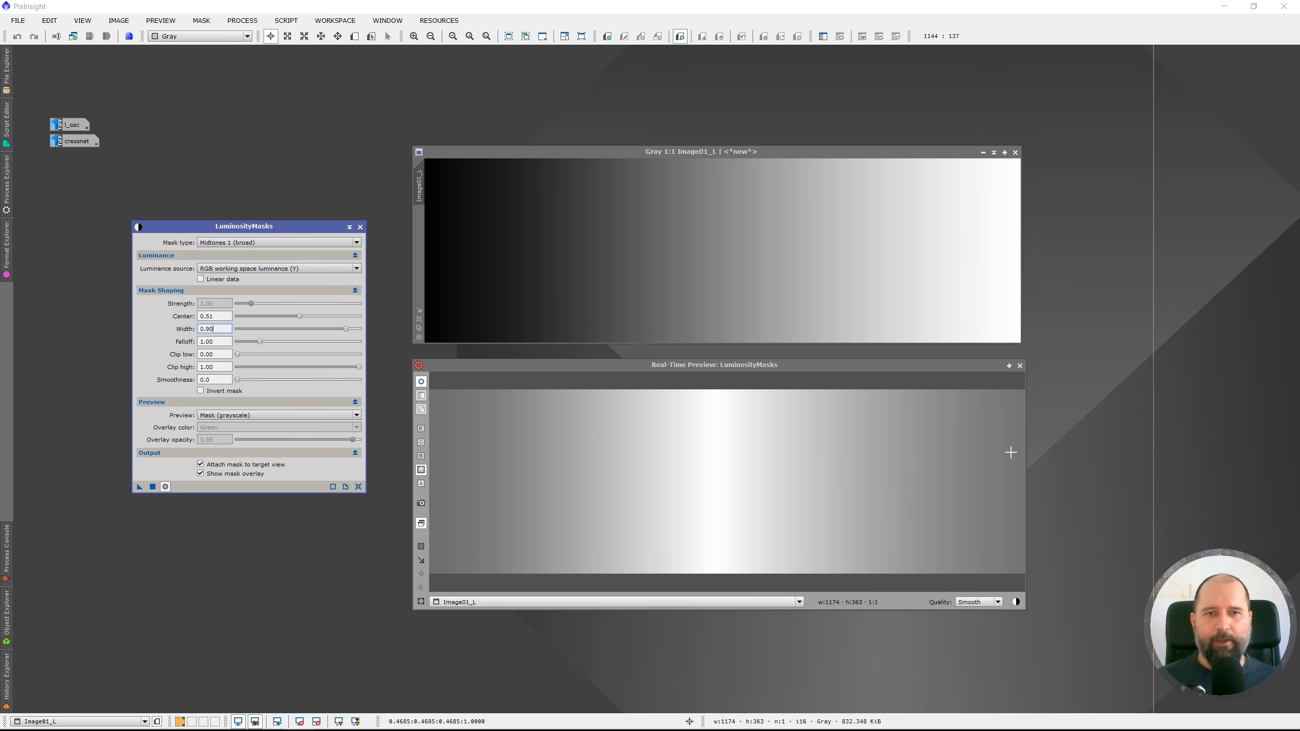
# Narrow the midtones mask width to 0.14 and lower the falloff to 0.10.
pyautogui.click(346, 330)
pyautogui.moveTo(347, 335); pyautogui.dragTo(251, 346)
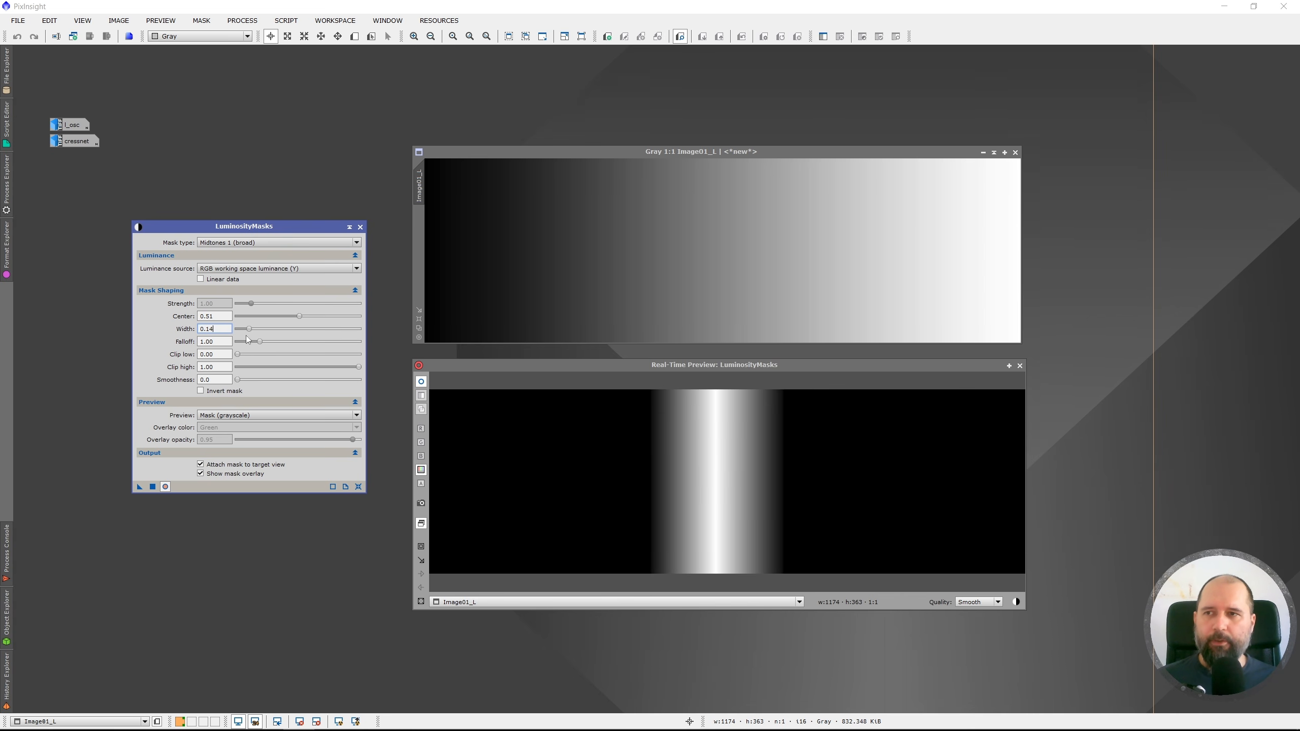
pyautogui.press('Tab')
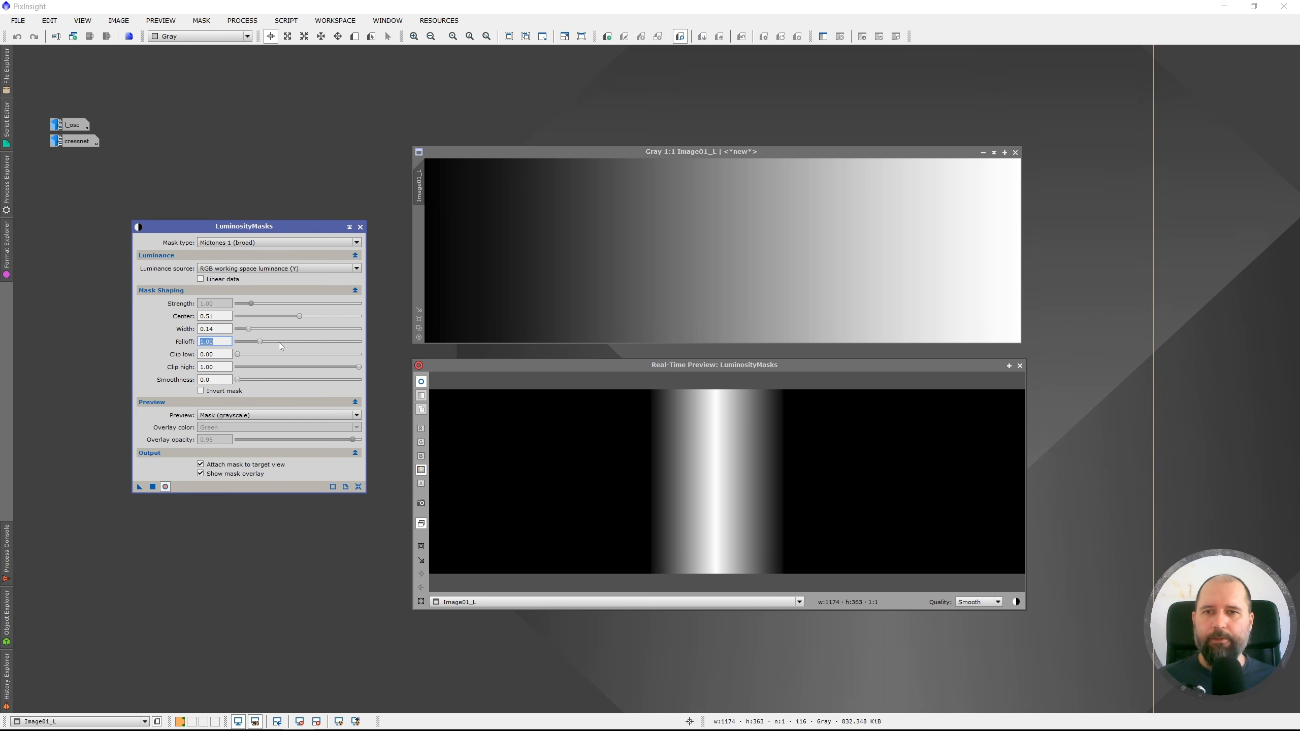
pyautogui.moveTo(266, 347); pyautogui.dragTo(230, 363)
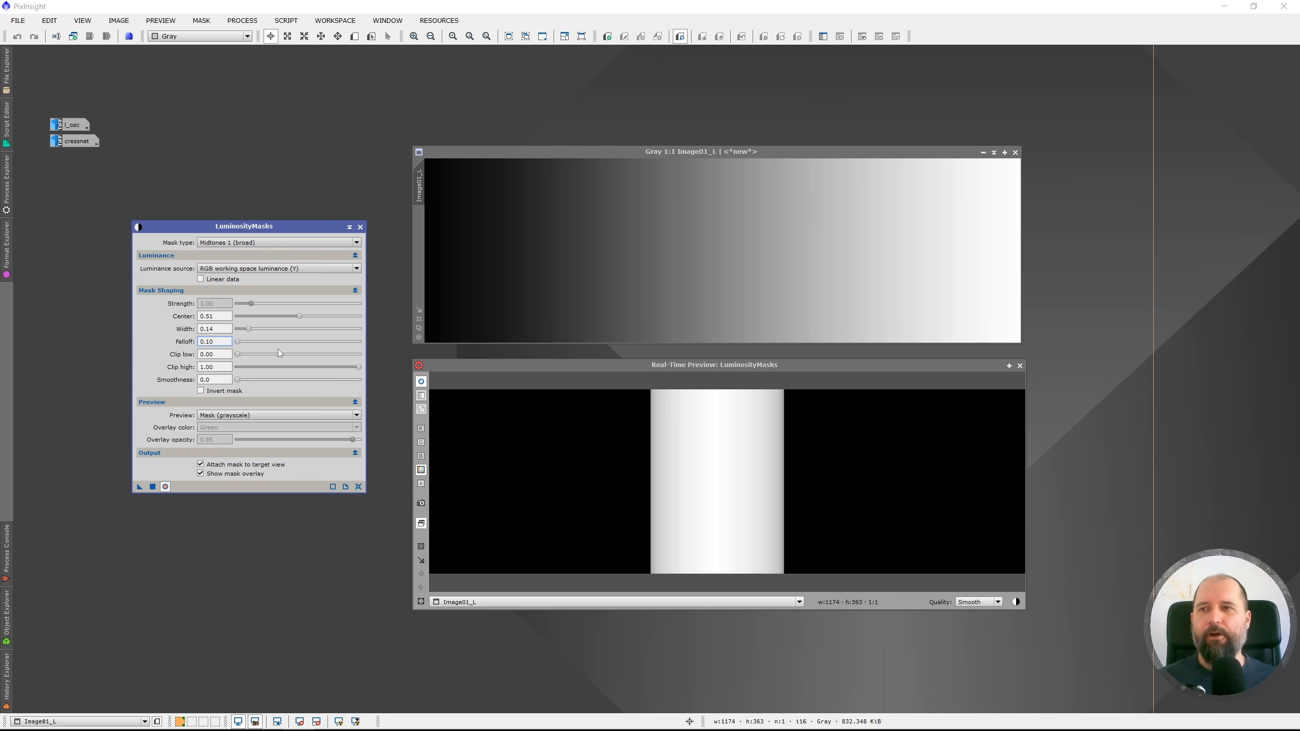
# Raise the falloff to 1.90, preview smoothness around 17 and restore it to 0.0, and readjust the falloff.
pyautogui.moveTo(237, 342); pyautogui.dragTo(317, 385)
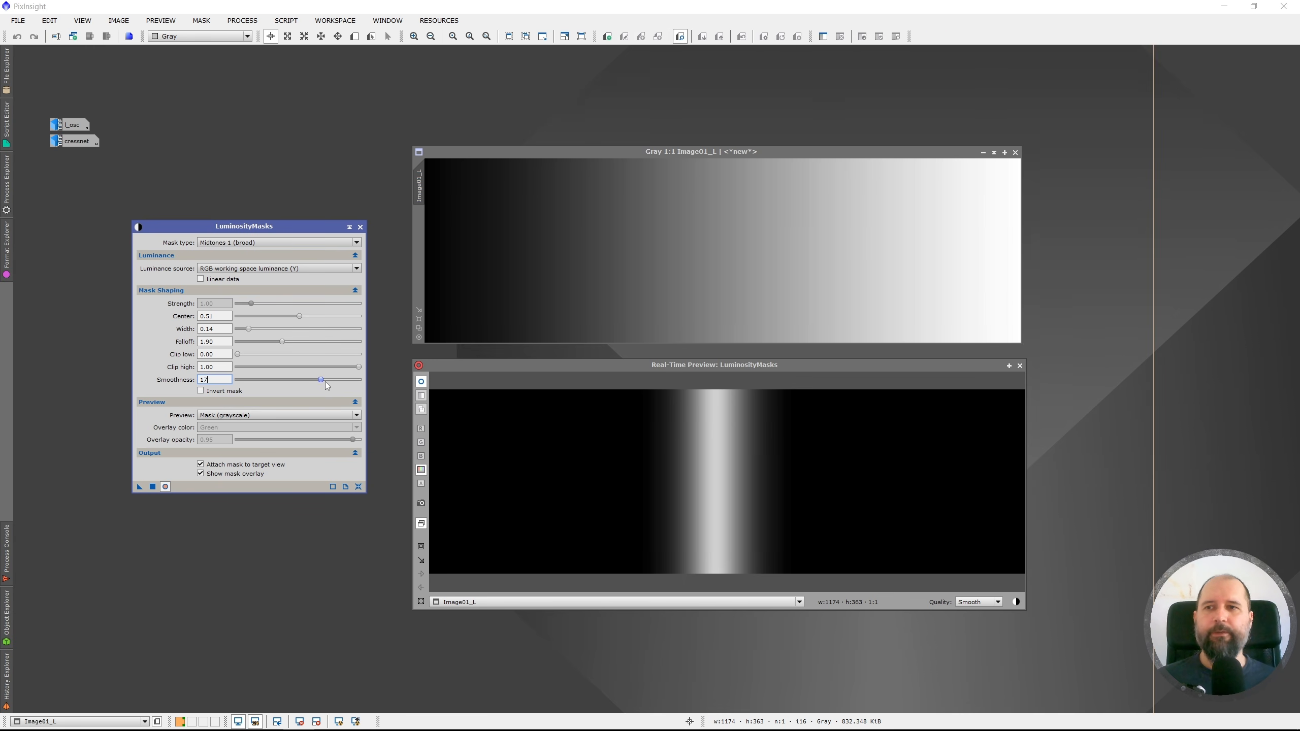
pyautogui.moveTo(360, 380); pyautogui.dragTo(238, 398)
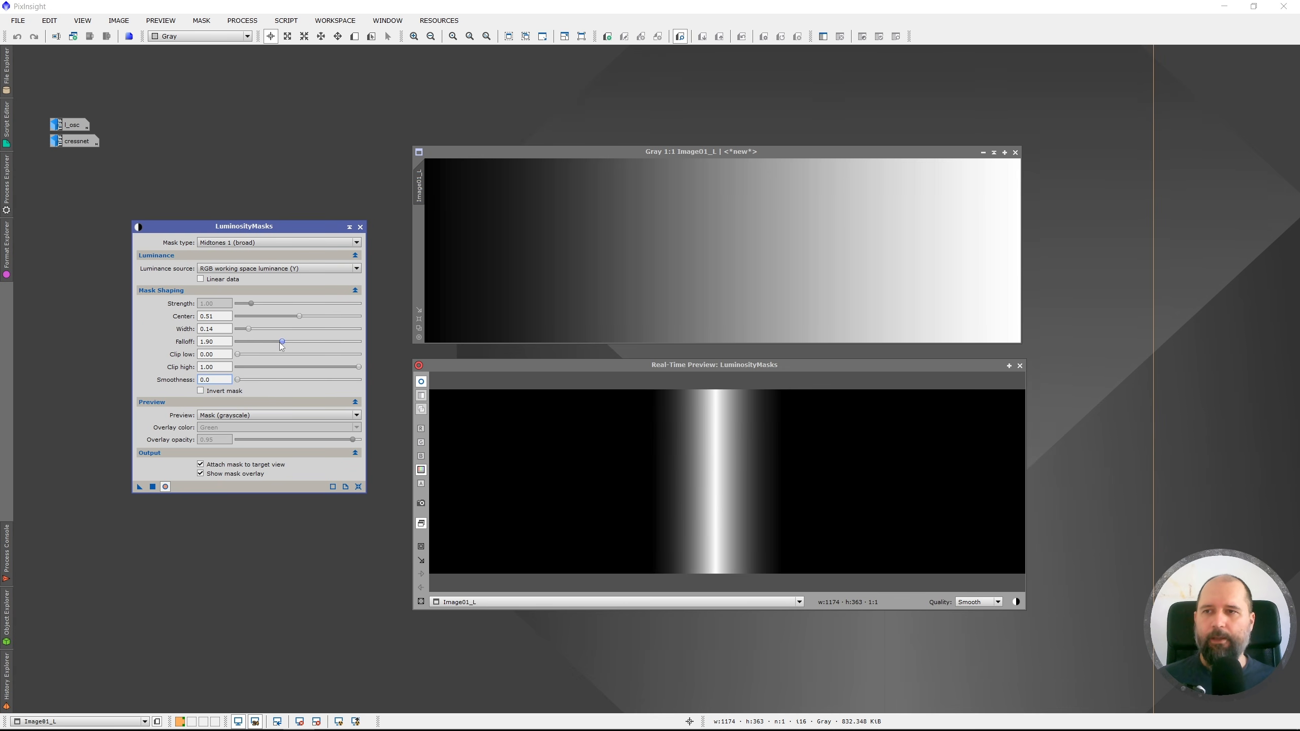
pyautogui.moveTo(282, 341); pyautogui.dragTo(269, 369)
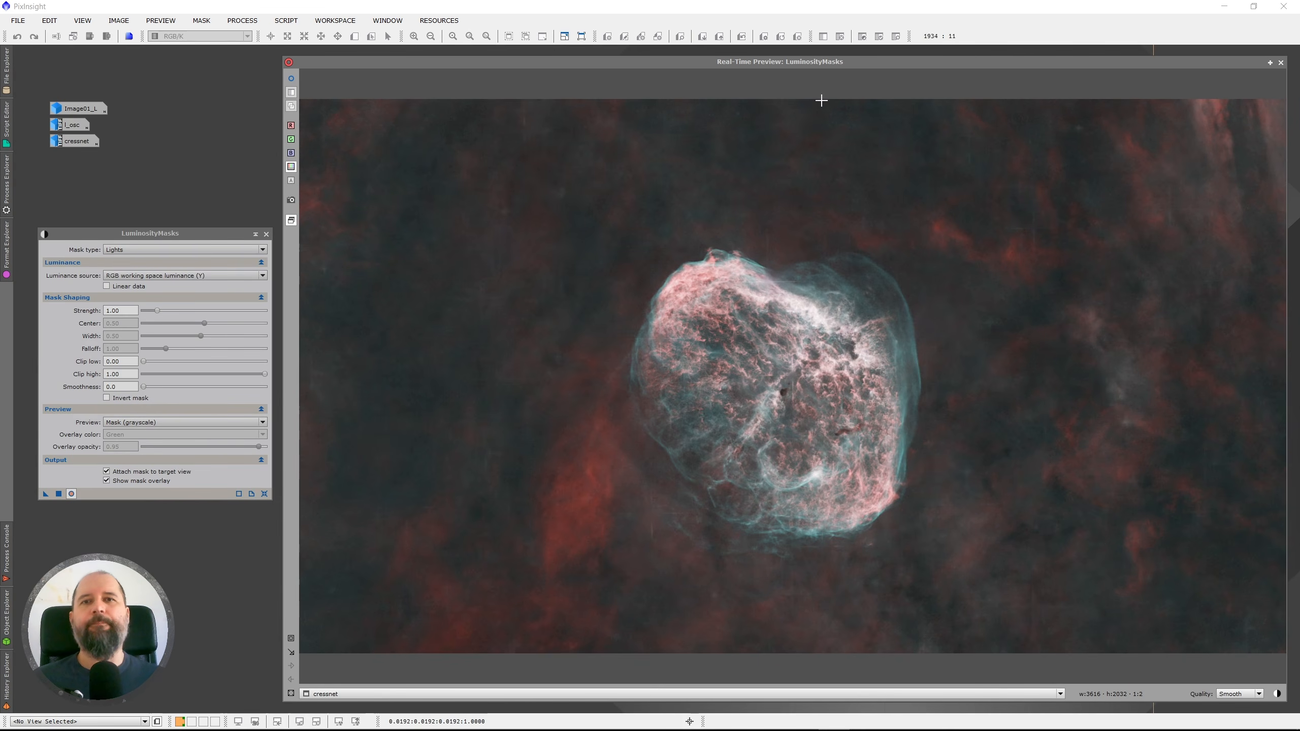
# Turn on the real-time mask preview for the cressnet image and set the luminance source to CIE L* (perceptual lightness).
pyautogui.click(766, 69)
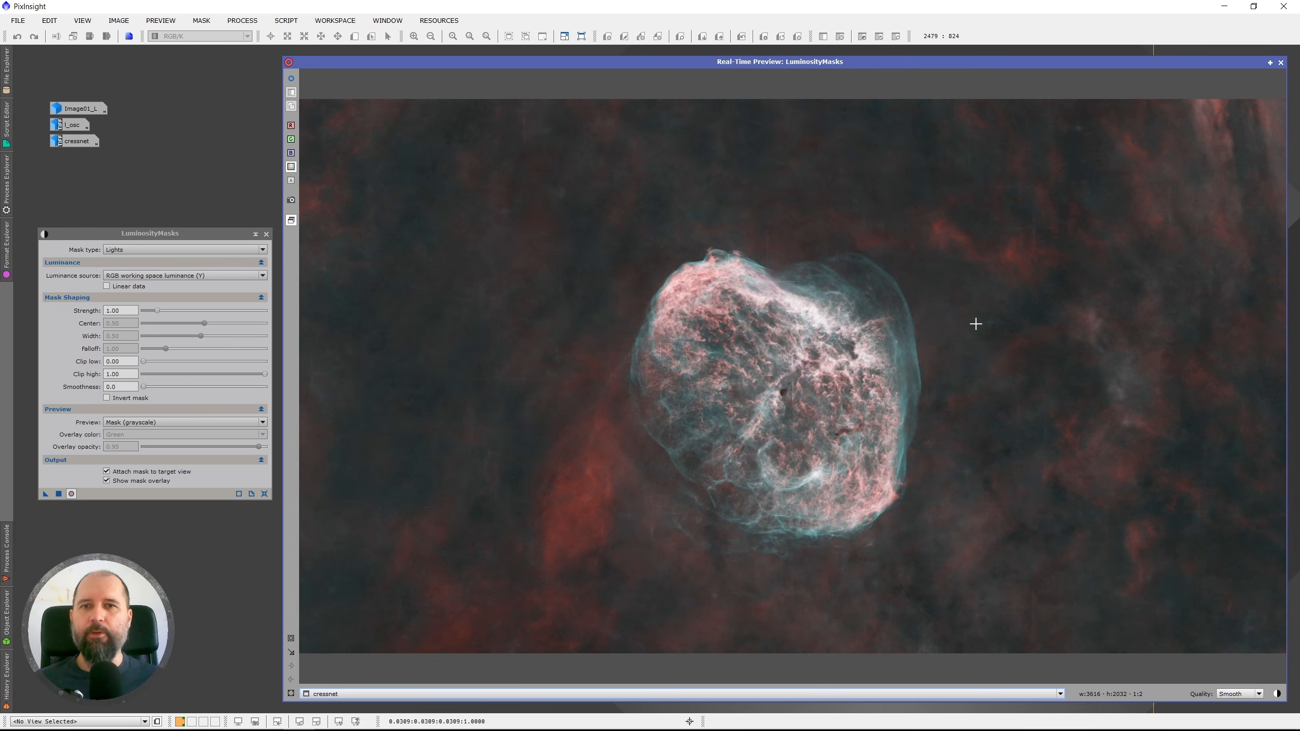
pyautogui.click(291, 80)
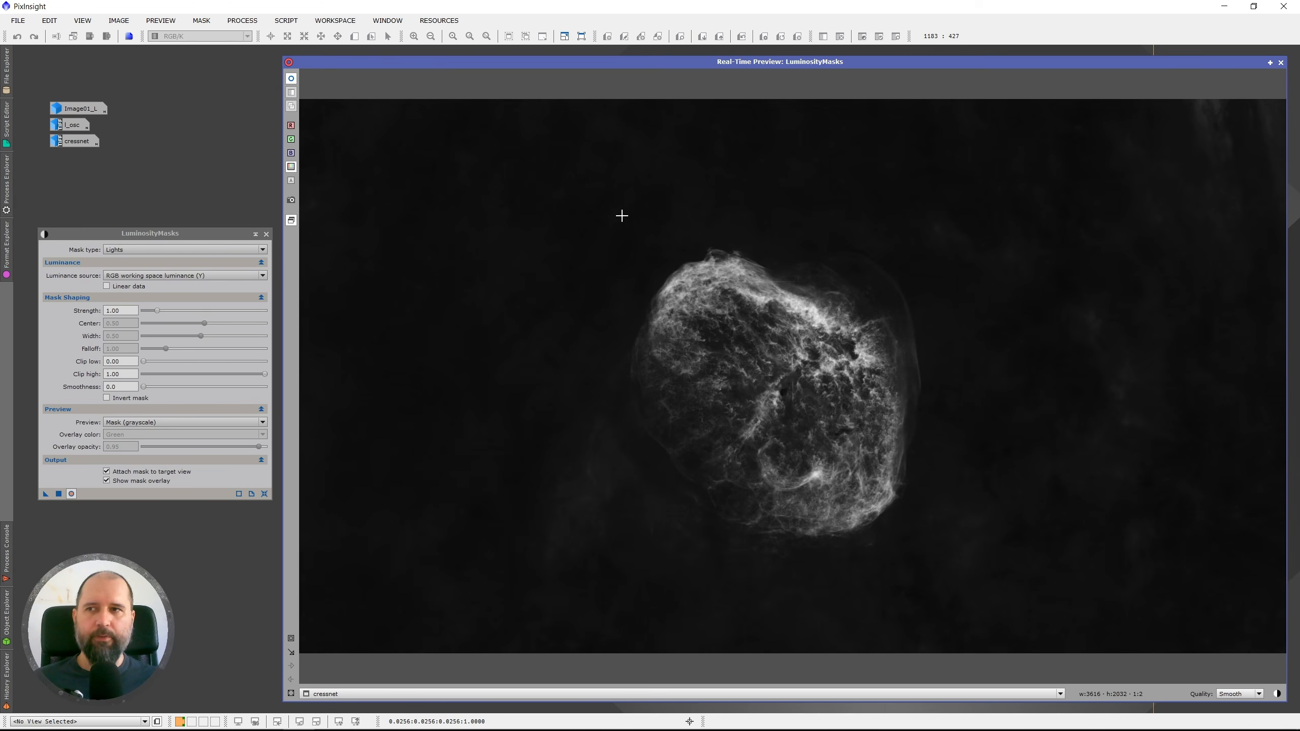
pyautogui.click(192, 277)
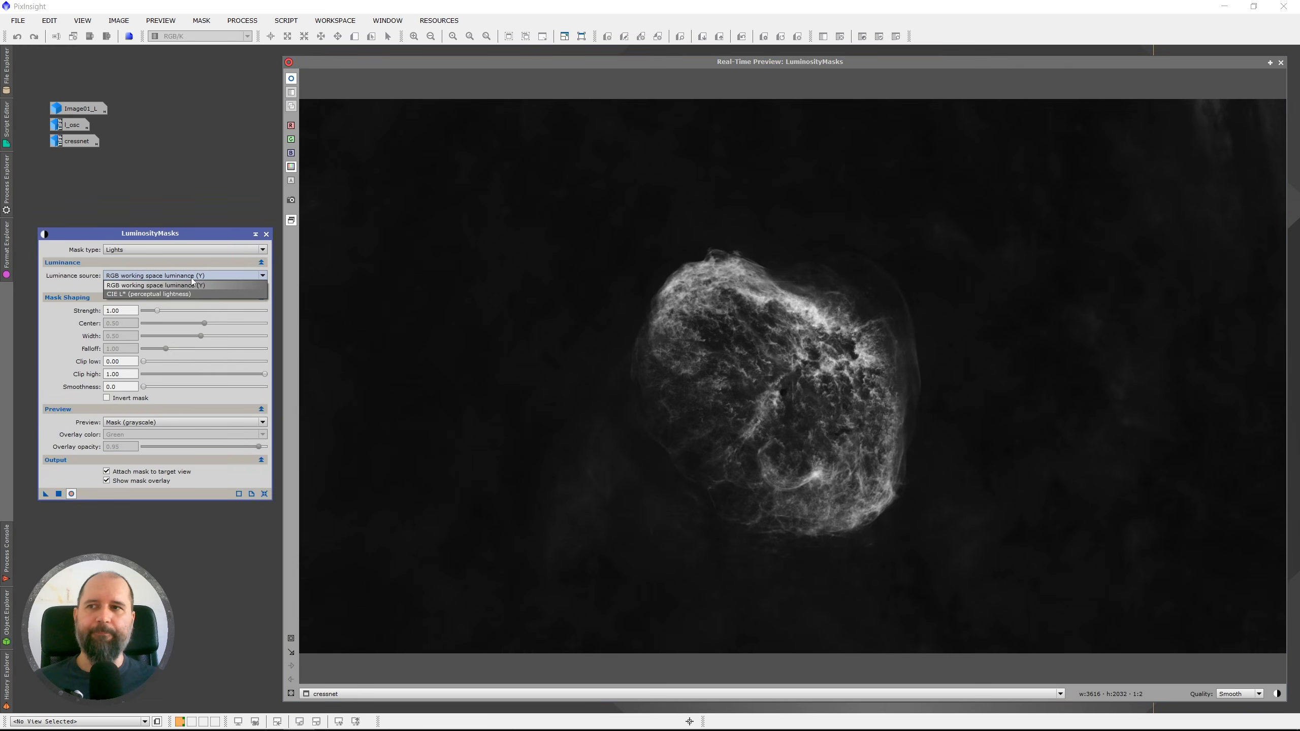
pyautogui.click(137, 294)
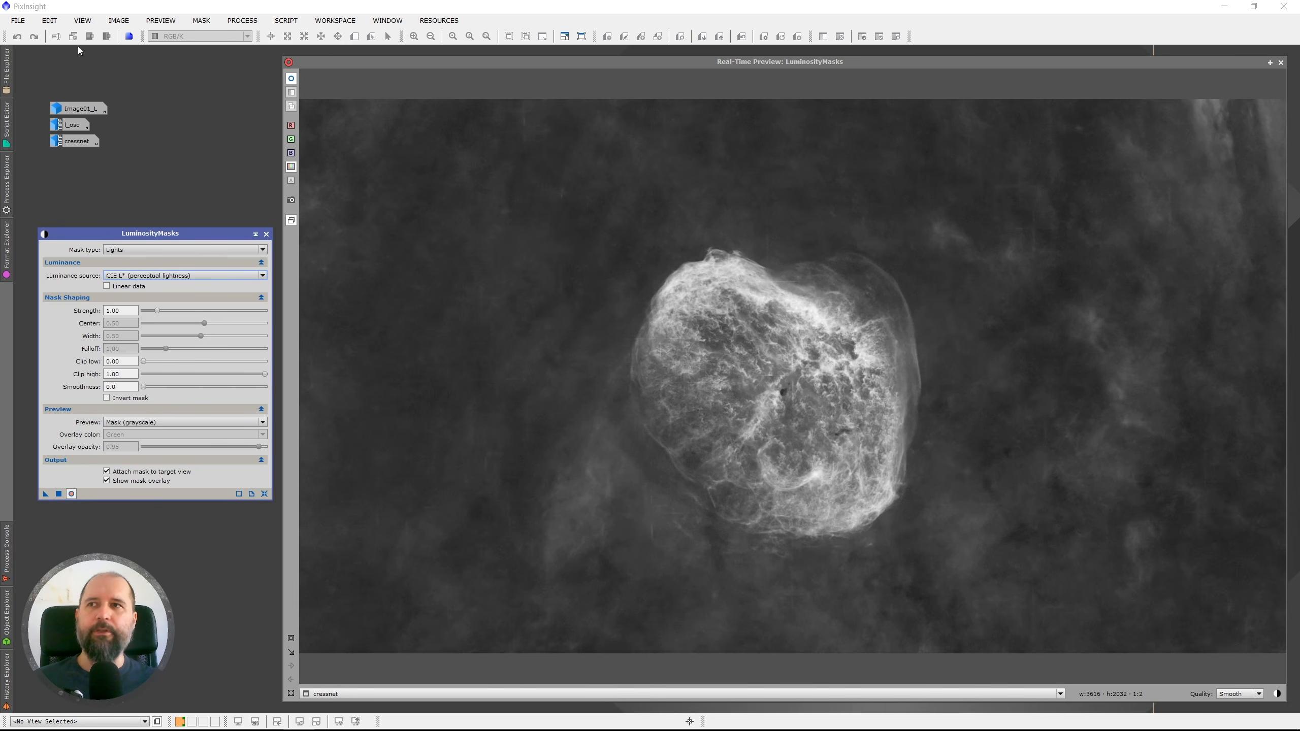
# Switch the luminance source to RGB working space luminance (Y) for comparison and return to CIE L* (perceptual lightness).
pyautogui.click(171, 277)
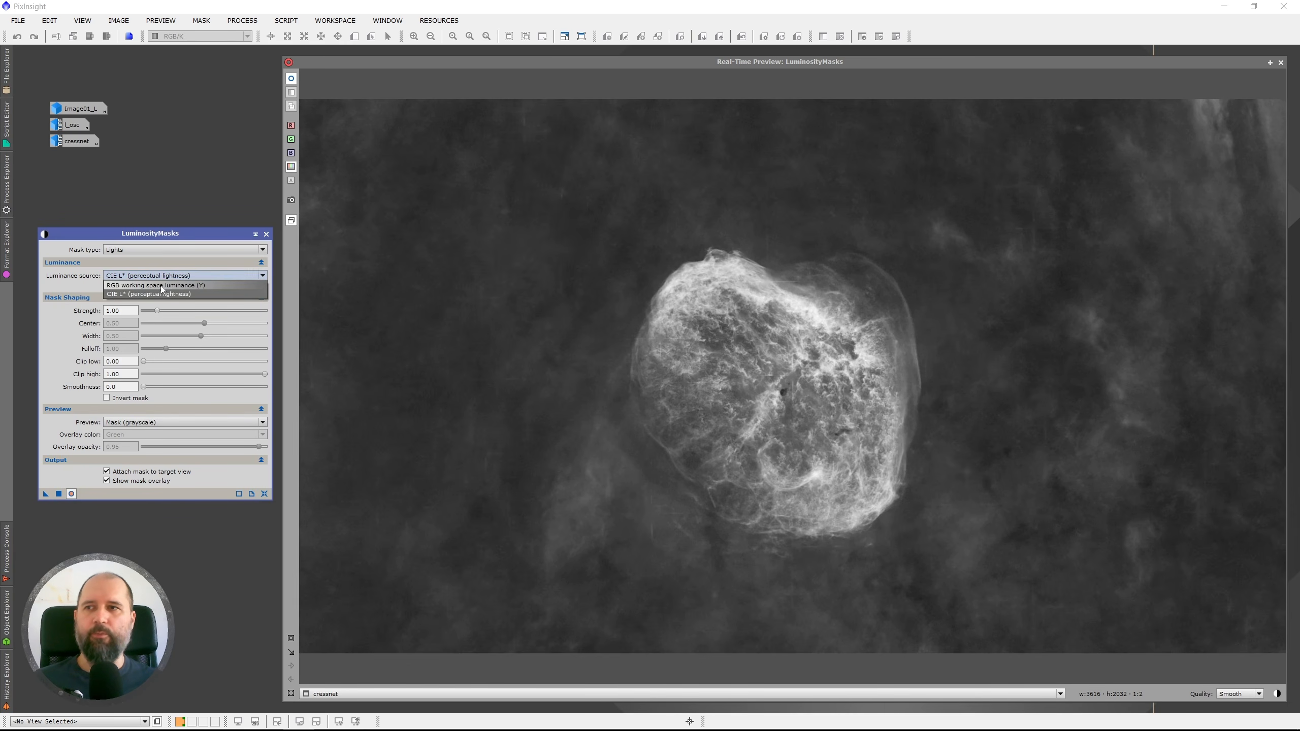
pyautogui.click(161, 286)
pyautogui.click(164, 276)
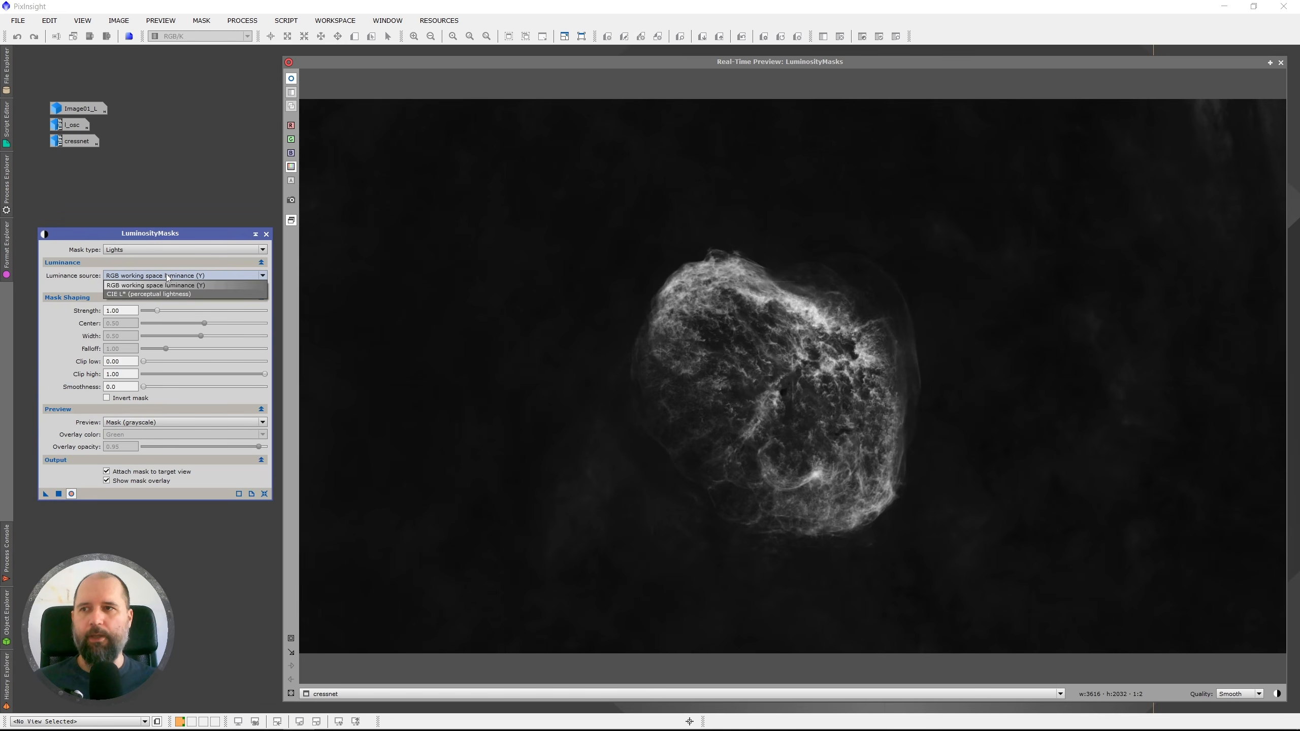
pyautogui.click(151, 295)
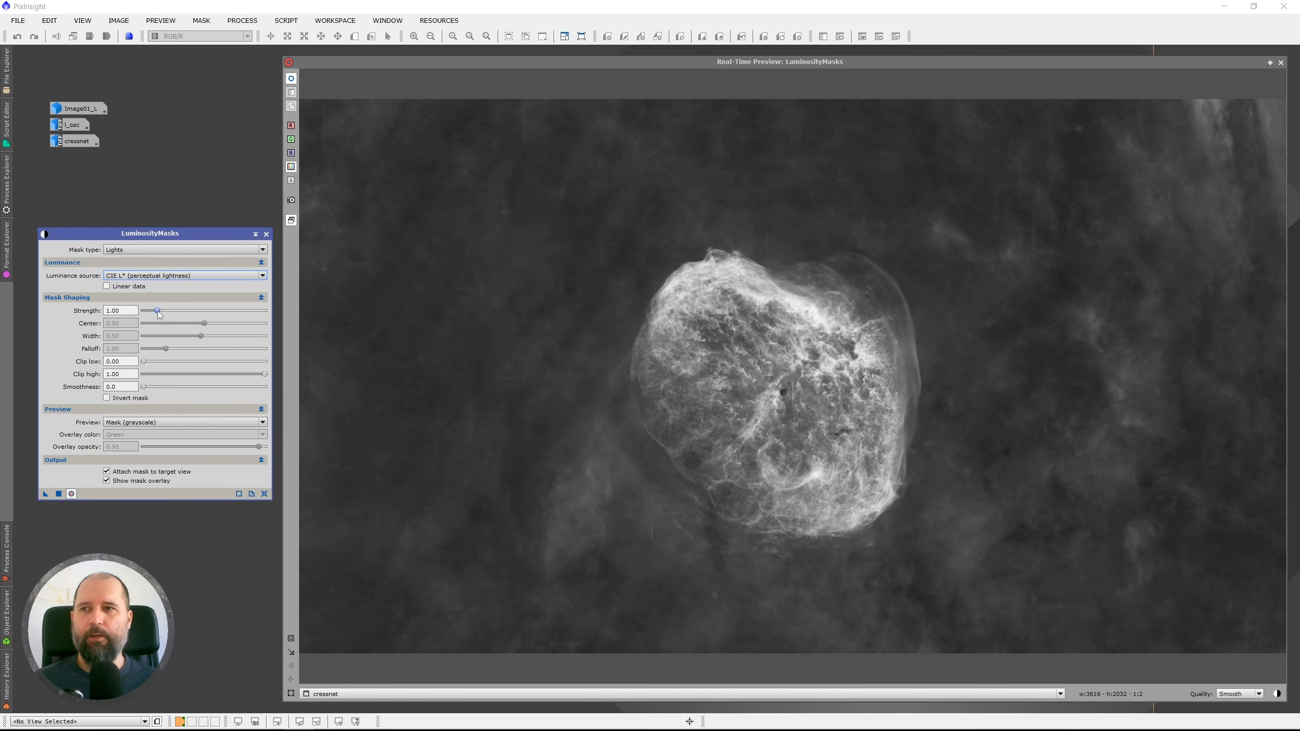
# Increase the Lights mask strength to 1.55 and display the preview as Overlay (rubylith).
pyautogui.moveTo(157, 311)
pyautogui.mouseDown()
pyautogui.moveTo(198, 313)
pyautogui.moveTo(171, 318)
pyautogui.mouseUp()
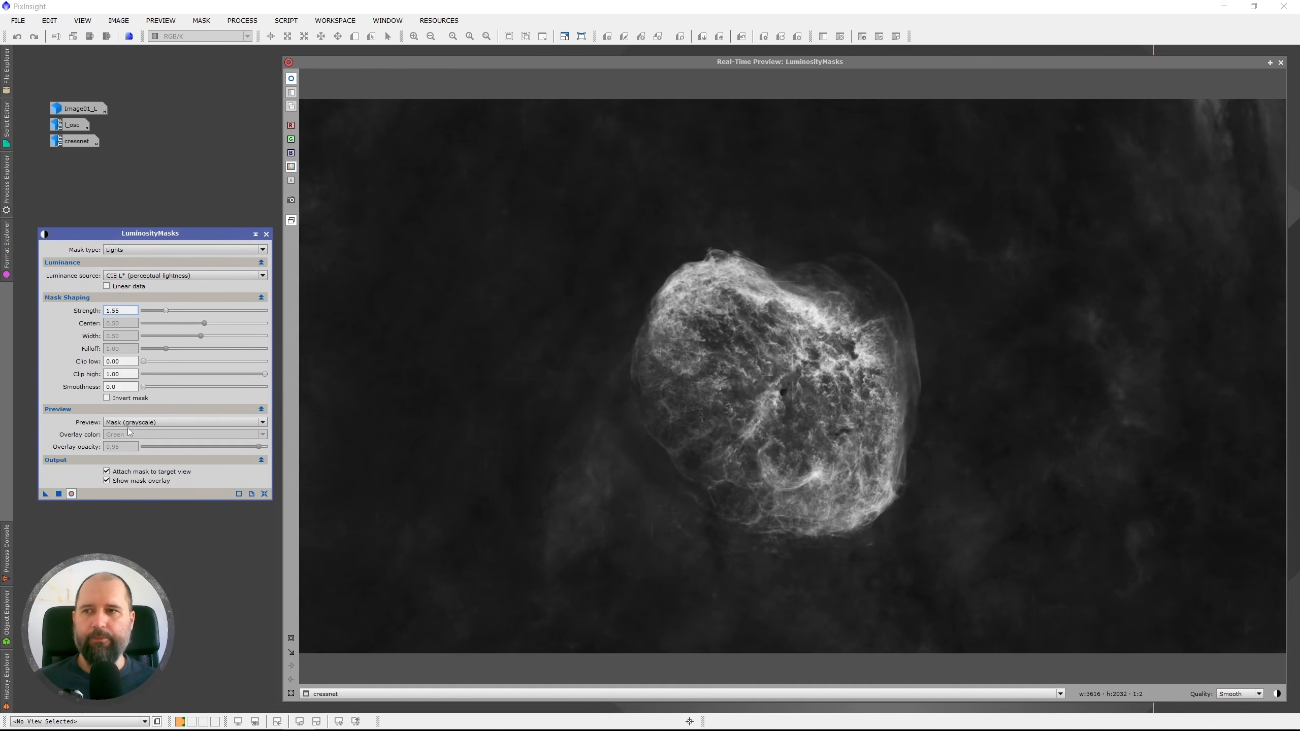
pyautogui.click(154, 422)
pyautogui.click(132, 430)
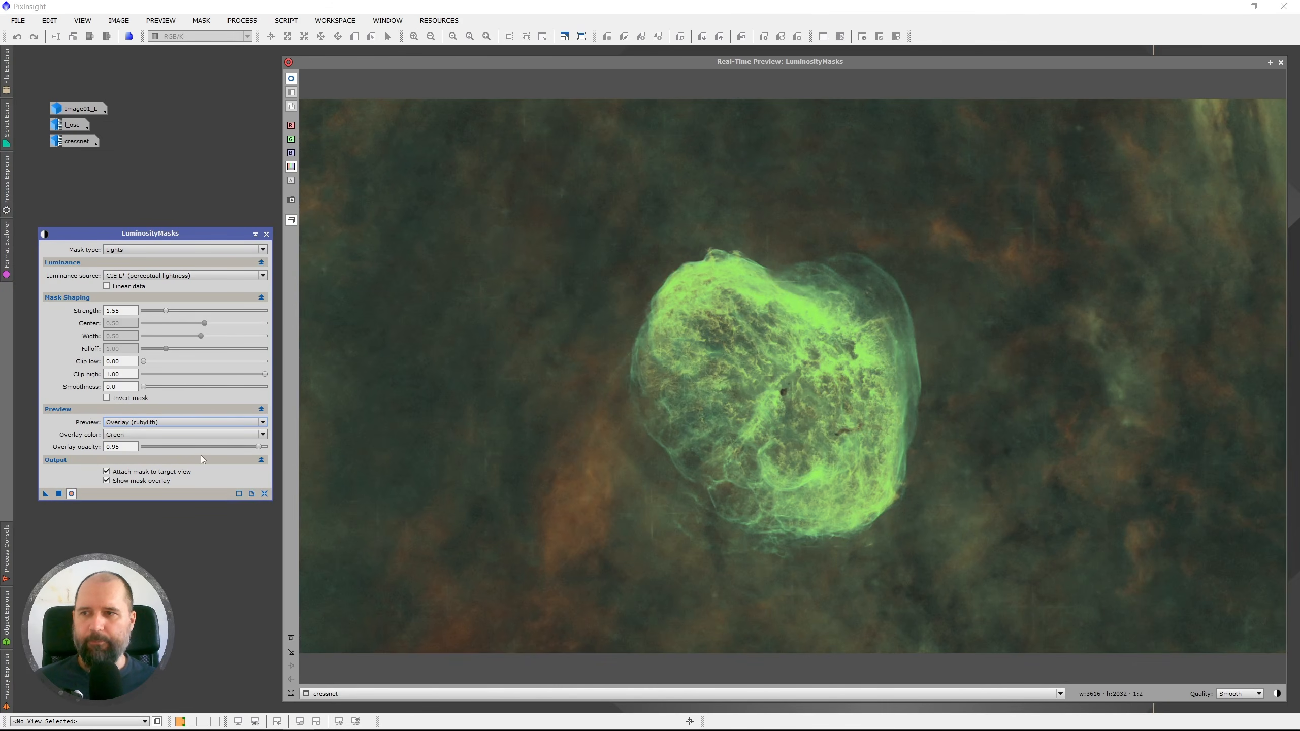
# Change the cressnet overlay color to Red and reduce the overlay opacity to 0.35.
pyautogui.click(140, 436)
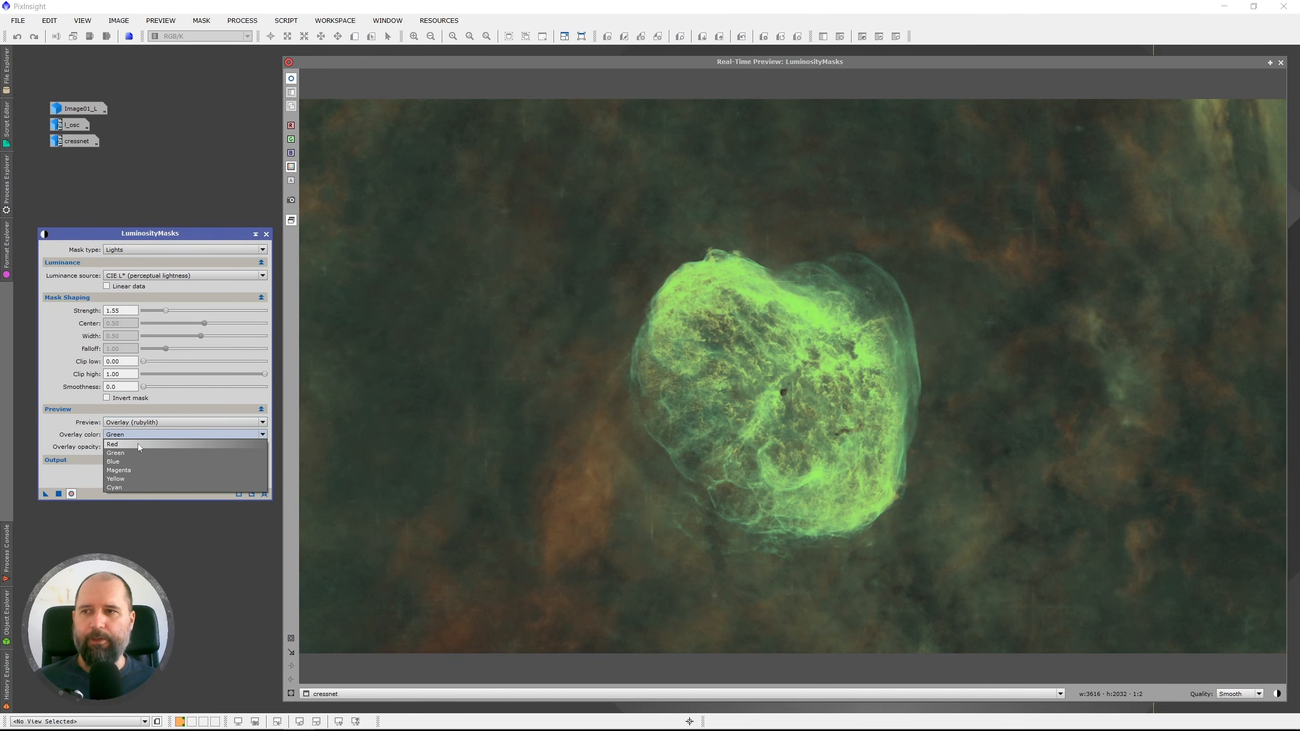
pyautogui.click(138, 444)
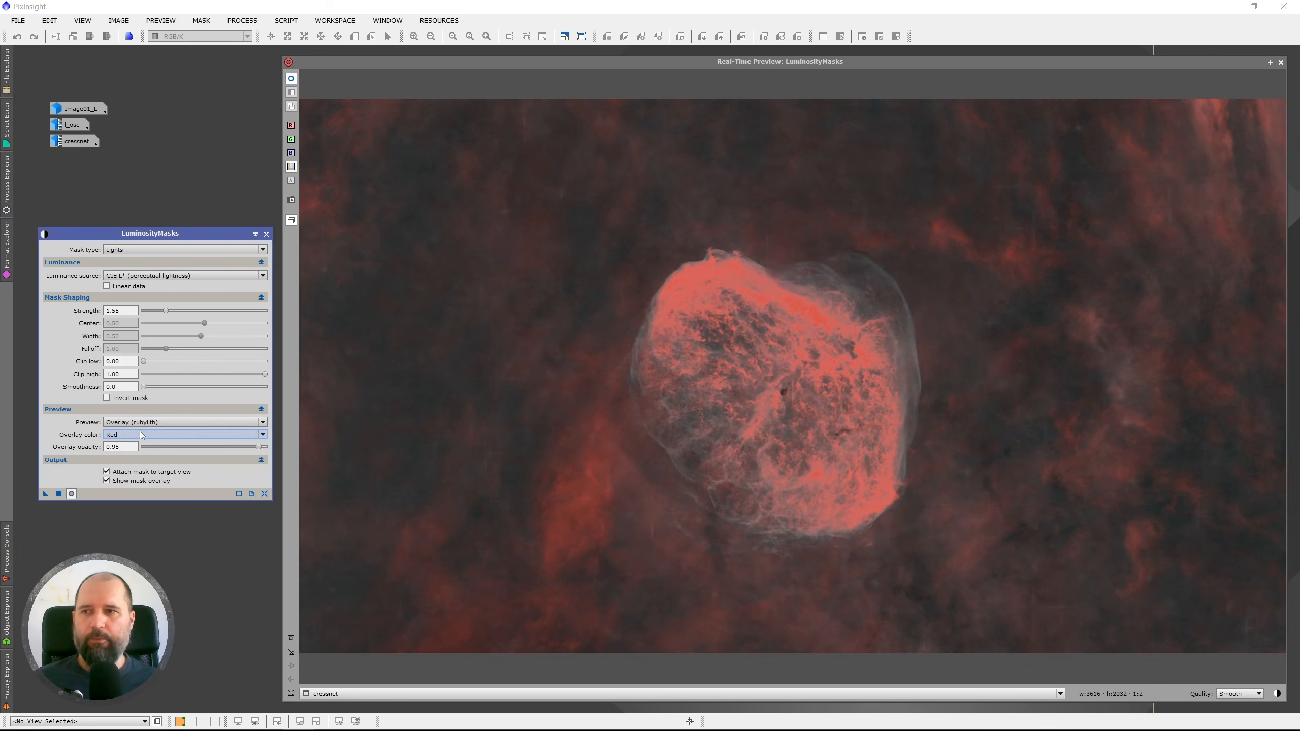
pyautogui.moveTo(258, 445); pyautogui.dragTo(185, 452)
pyautogui.click(188, 447)
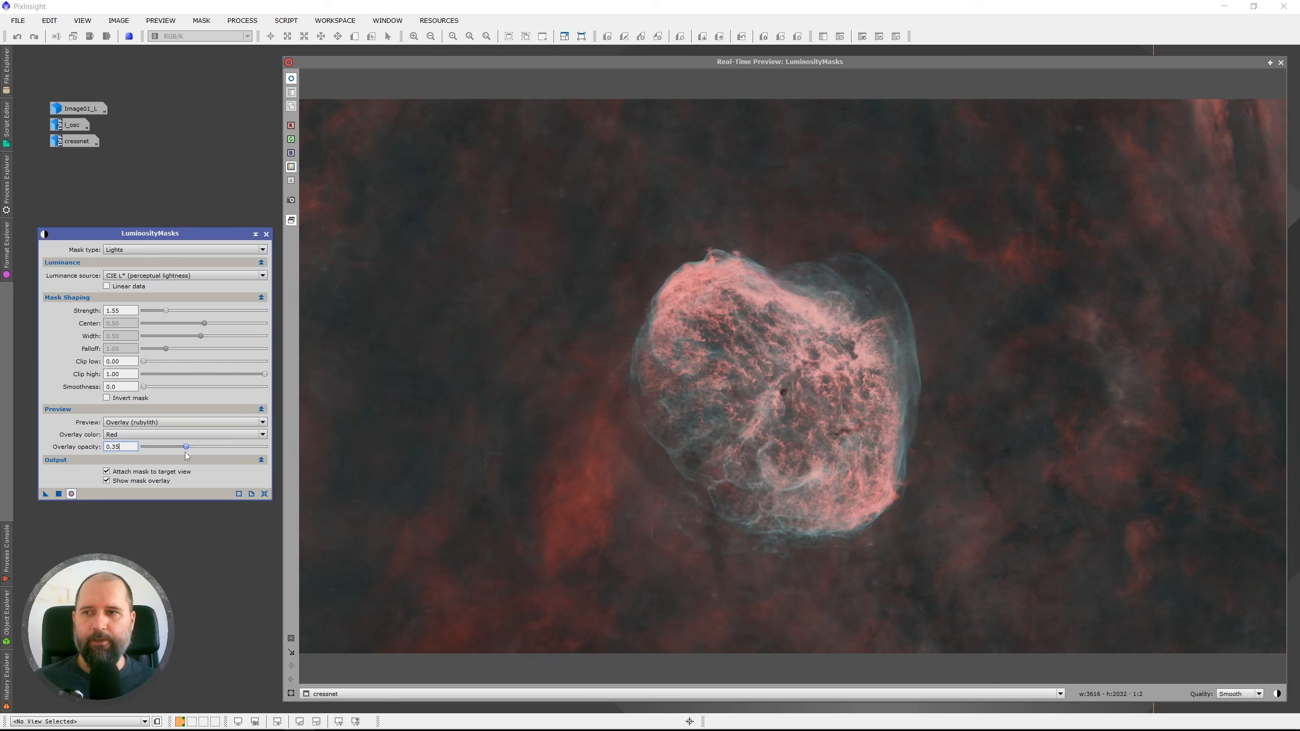
# Try the Blue, Magenta and Yellow overlay colors on the cressnet preview and raise the overlay opacity to 0.87.
pyautogui.click(141, 433)
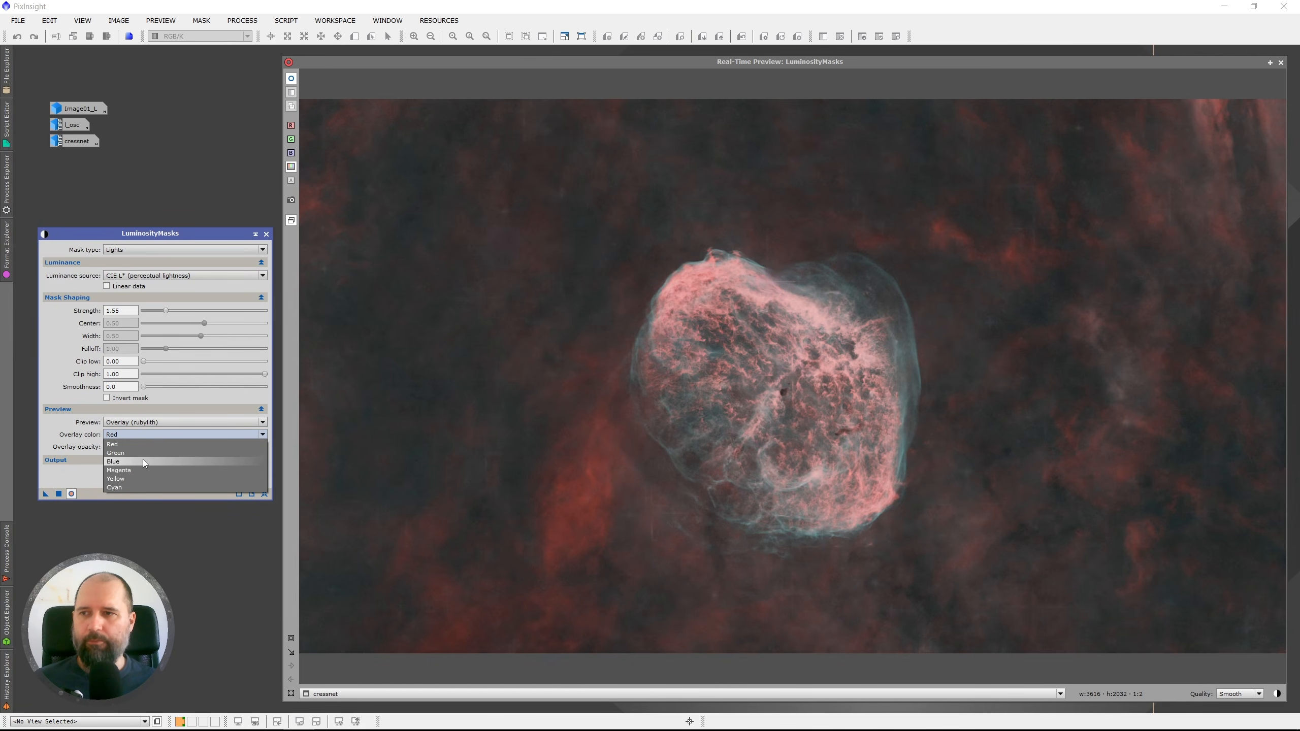
pyautogui.click(143, 462)
pyautogui.click(147, 434)
pyautogui.click(142, 470)
pyautogui.click(139, 435)
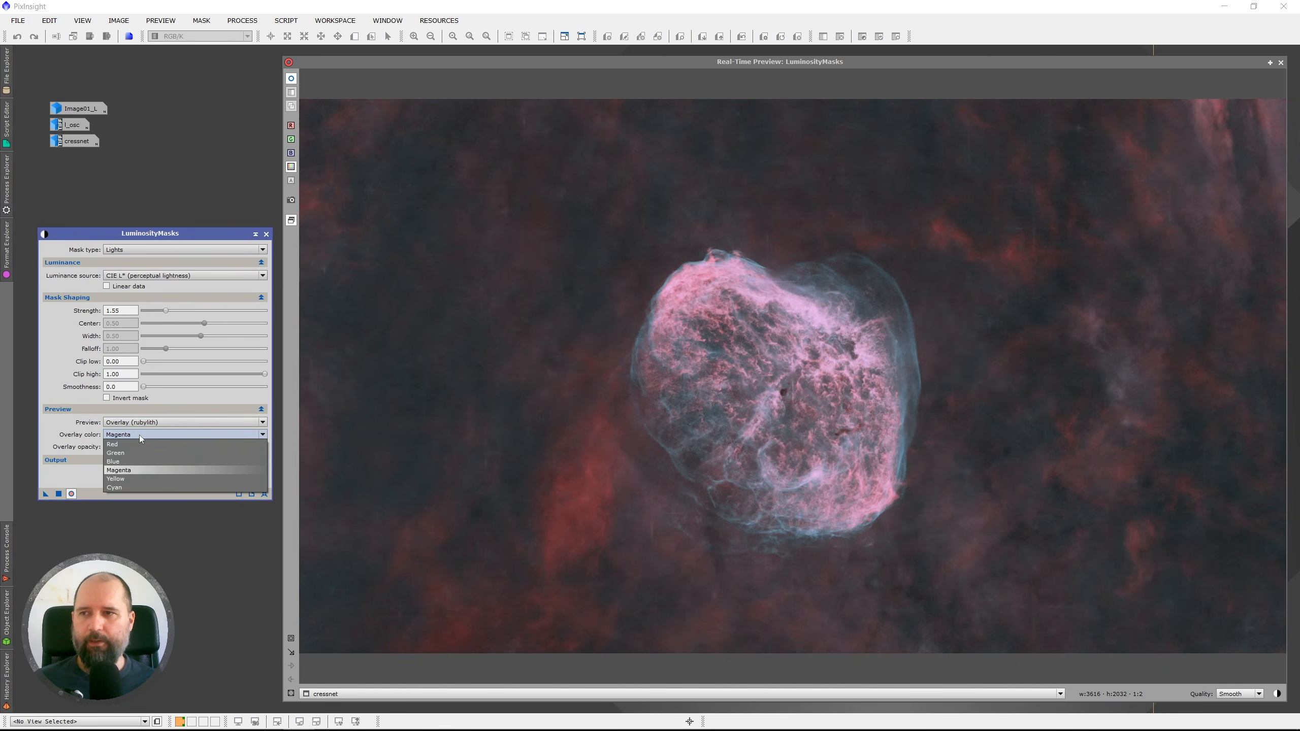
pyautogui.click(139, 478)
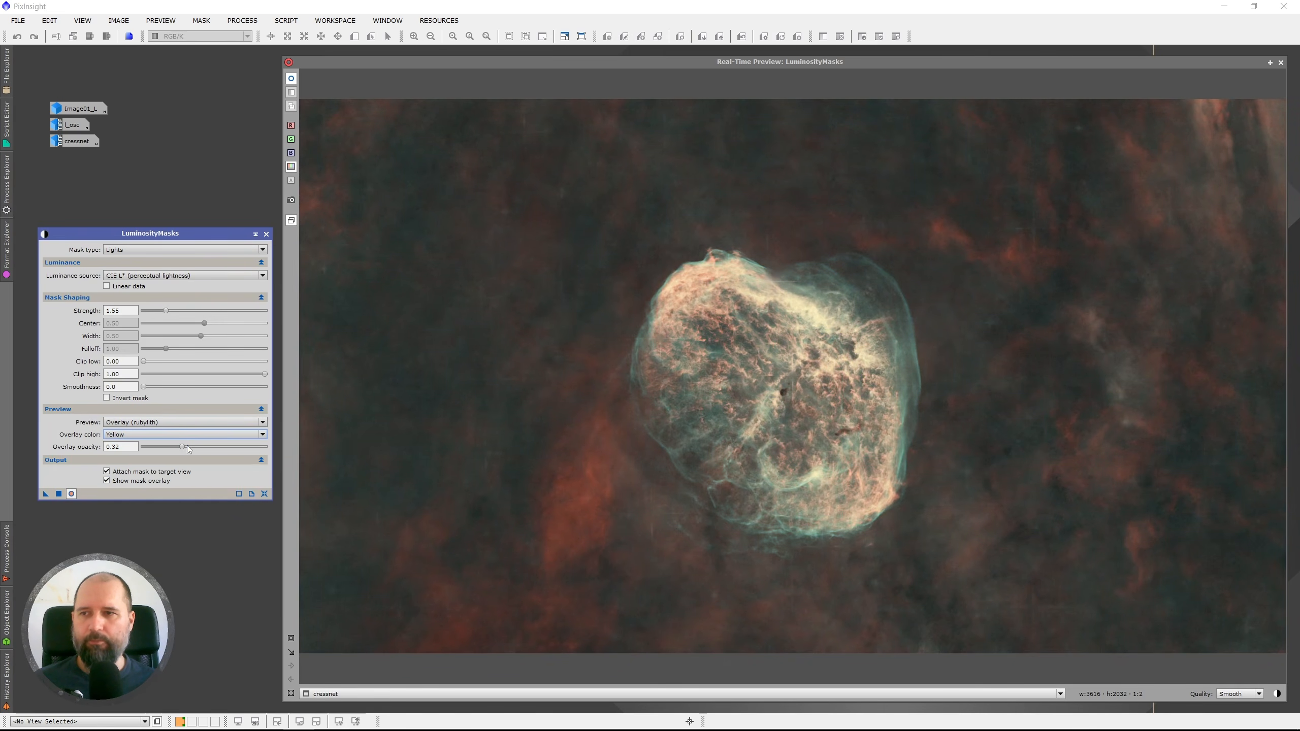
pyautogui.moveTo(221, 452); pyautogui.dragTo(264, 454)
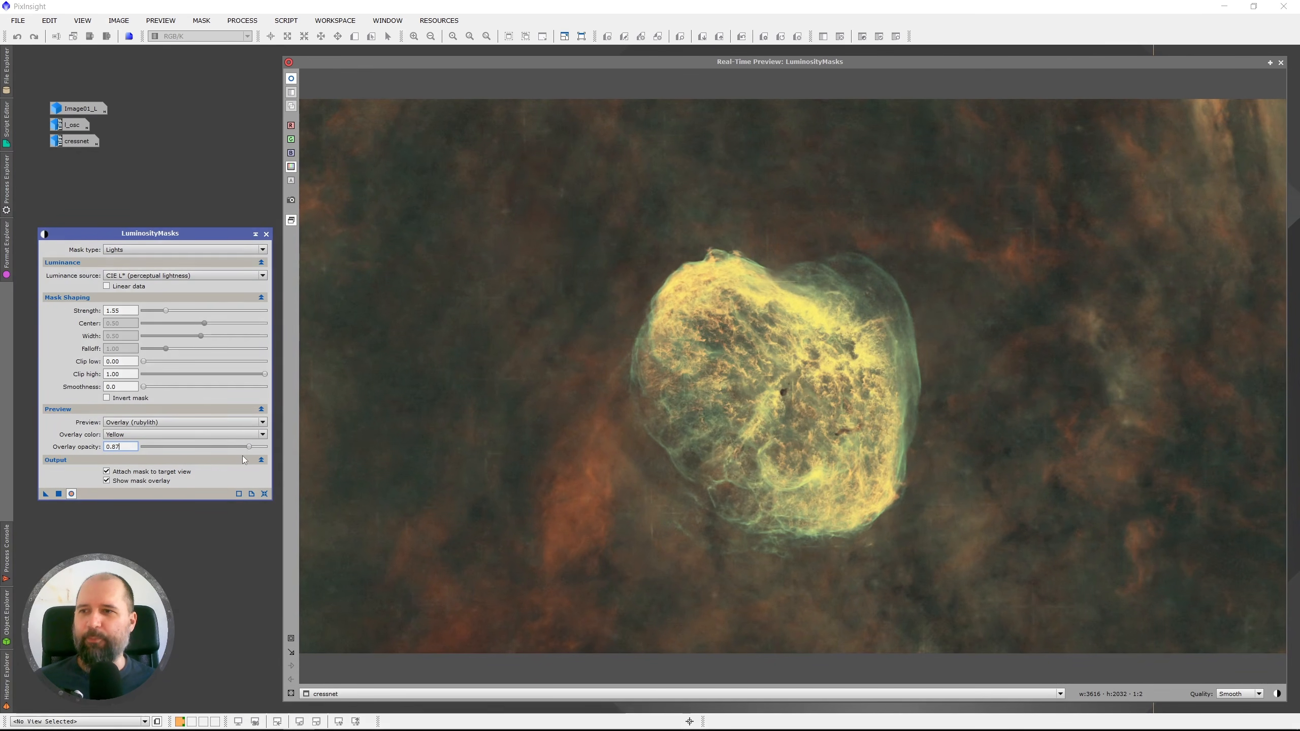
# Change the cressnet overlay color to Green and set the overlay opacity to 0.95.
pyautogui.click(117, 435)
pyautogui.click(119, 453)
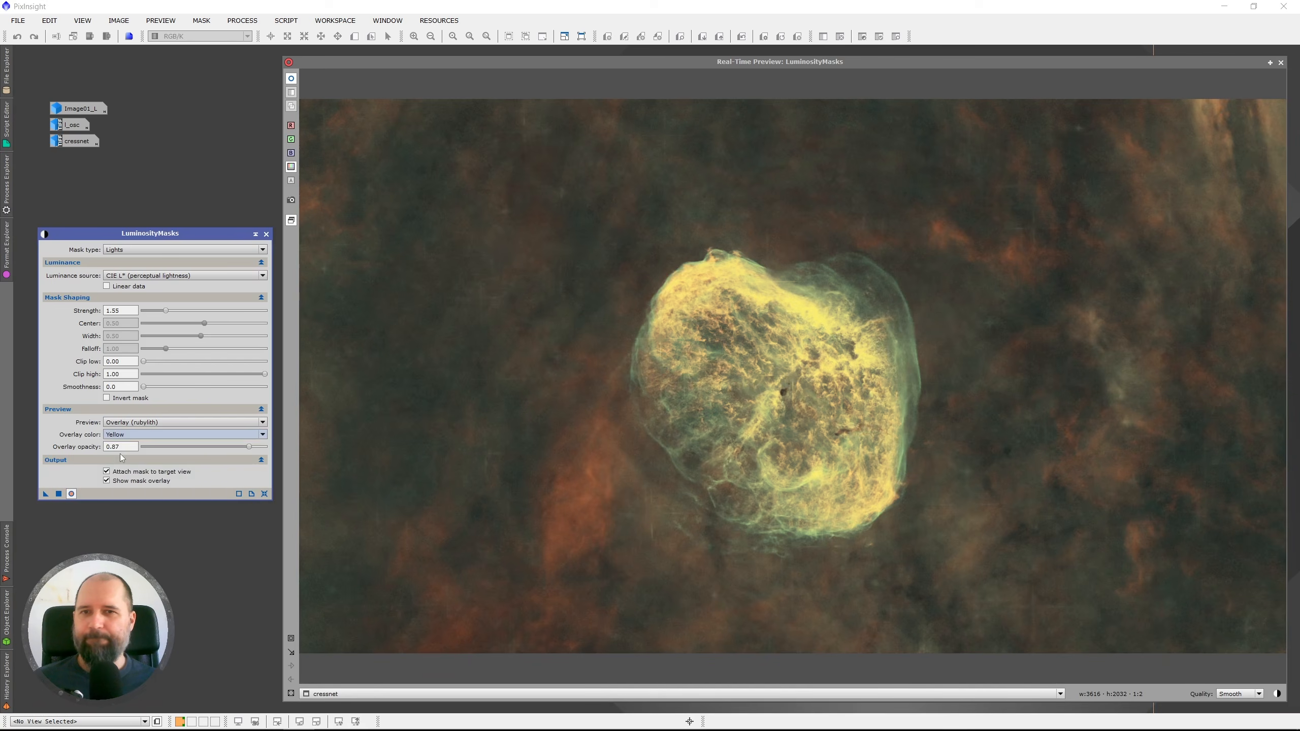
pyautogui.moveTo(250, 446); pyautogui.dragTo(274, 455)
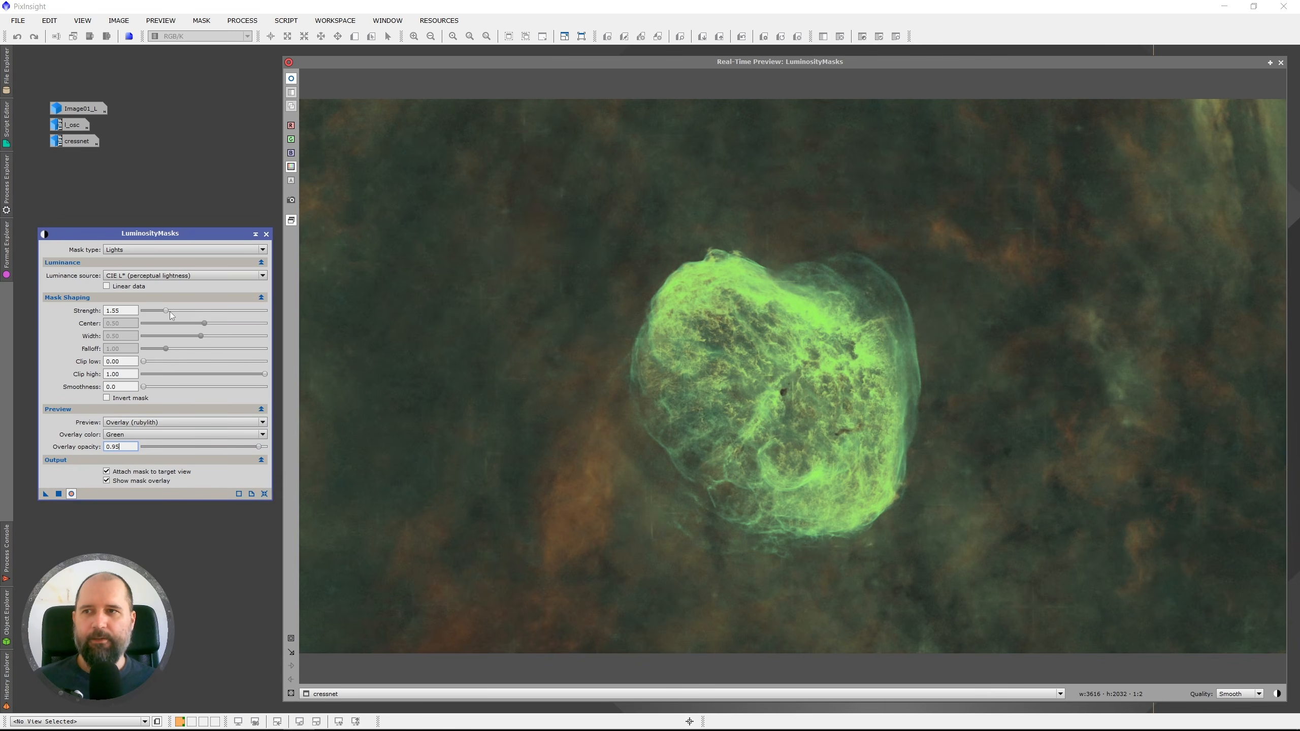
# Compare the Mask (grayscale) and Overlay (rubylith) previews of cressnet, leaving the preview on Mask (grayscale).
pyautogui.click(136, 423)
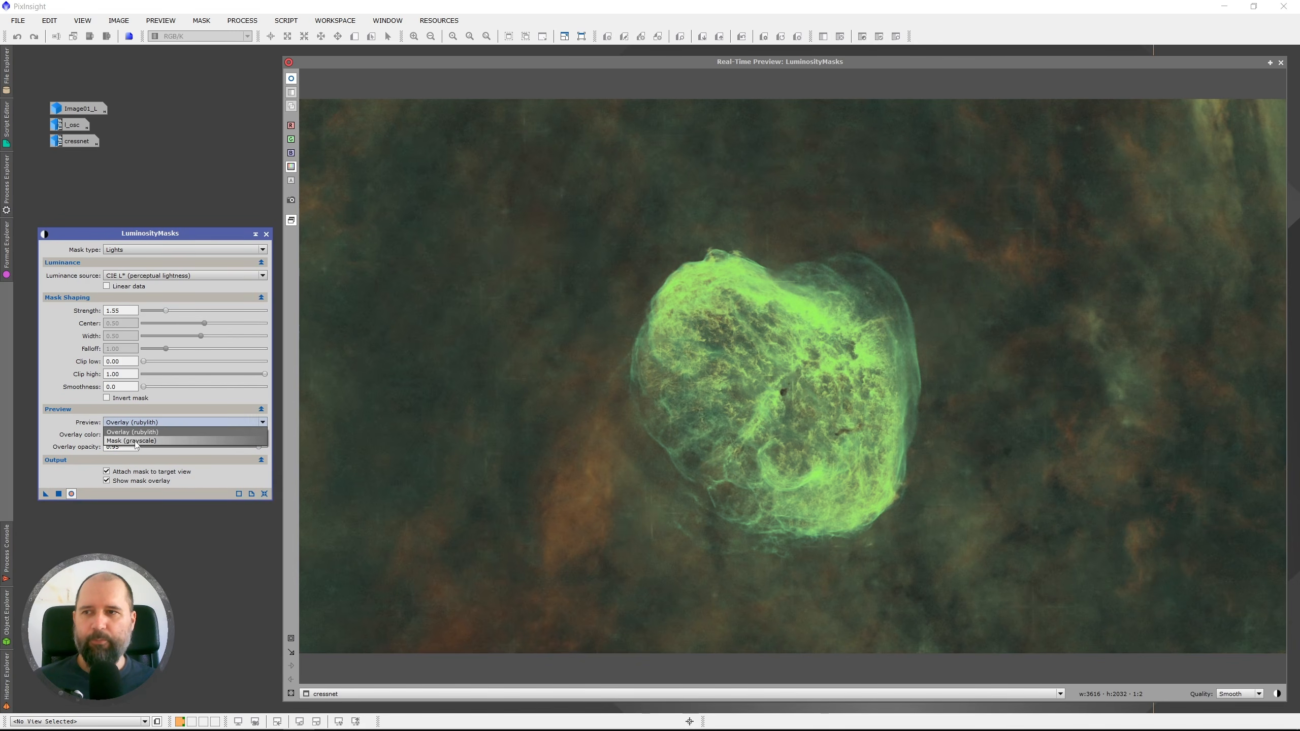
pyautogui.click(136, 441)
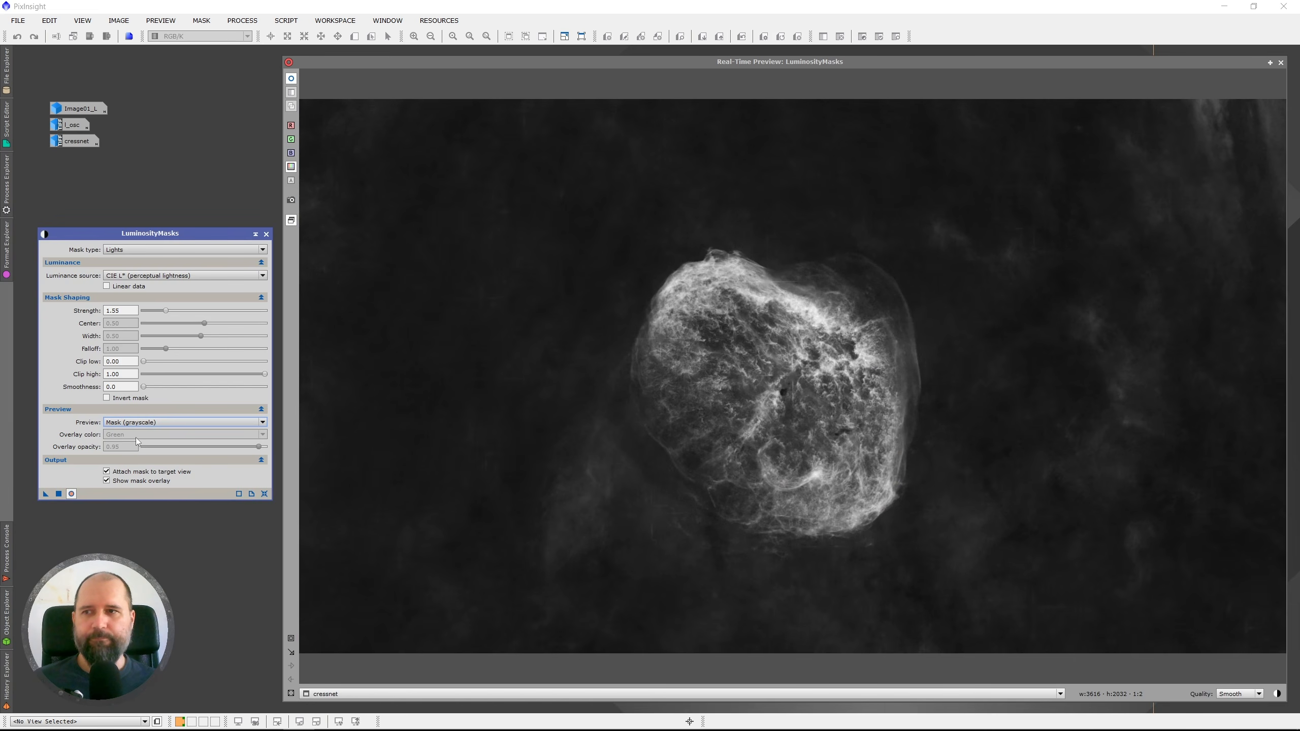
pyautogui.click(136, 424)
pyautogui.click(138, 434)
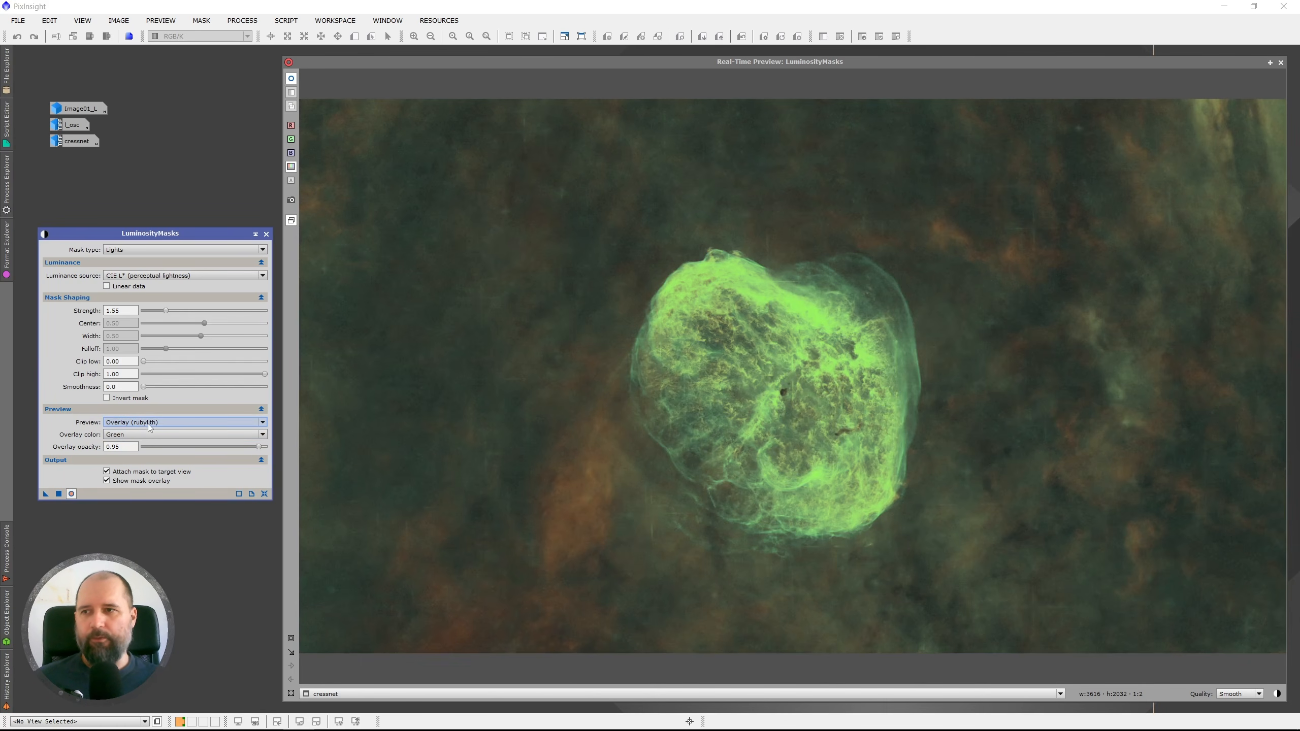
pyautogui.click(155, 425)
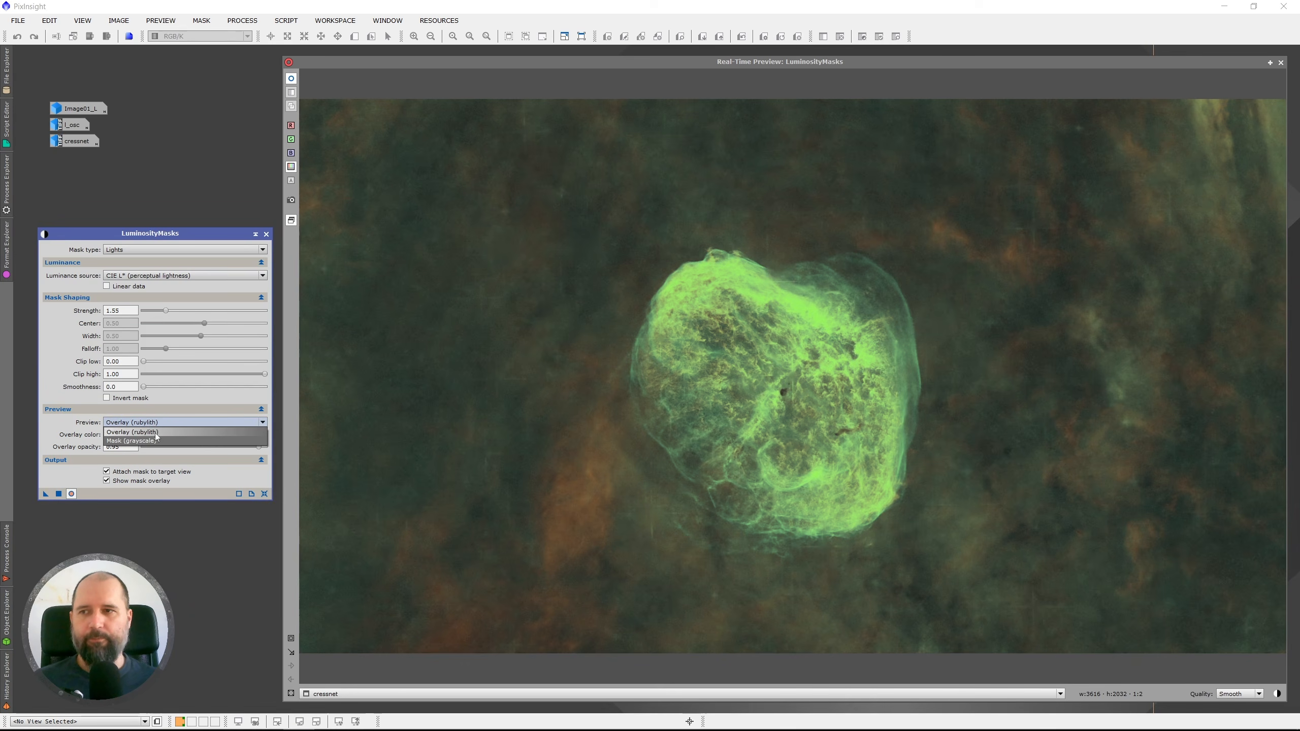
pyautogui.click(156, 440)
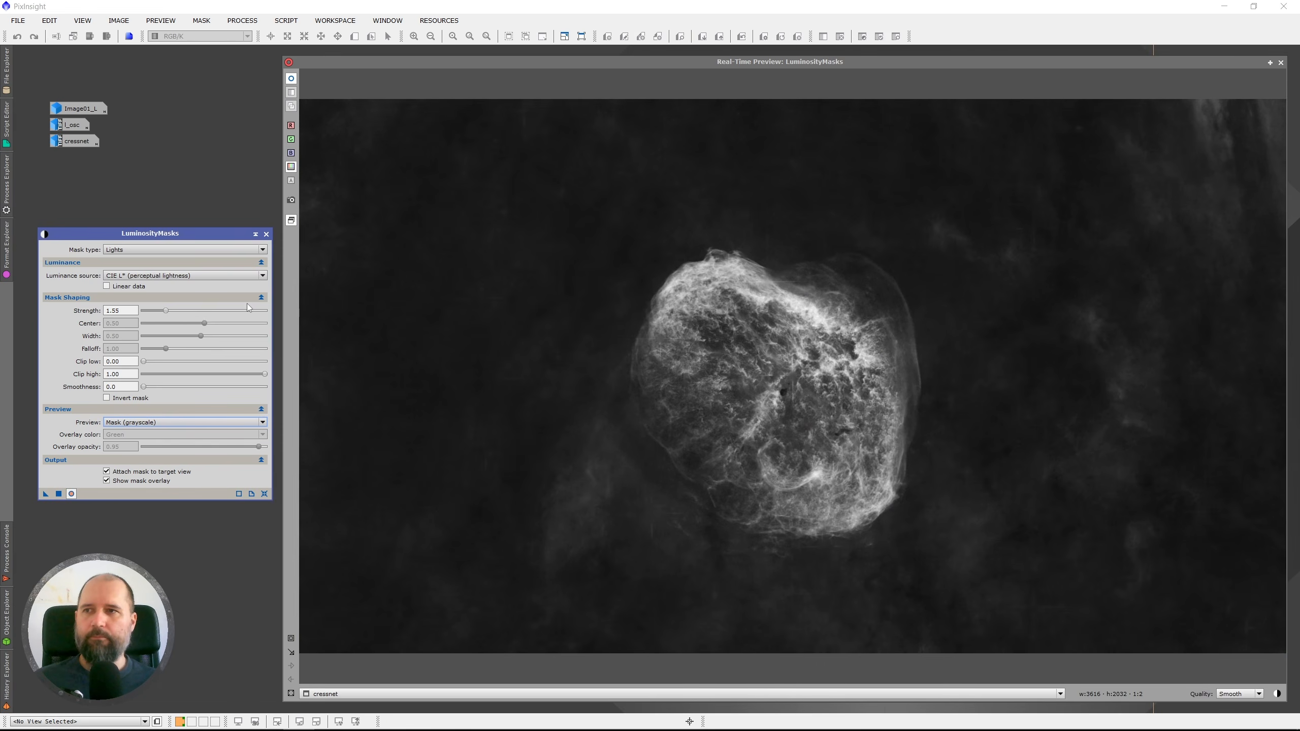
# Shape the Lights mask with a strength of 2.02, clip low of 0.06 and clip high of 0.69.
pyautogui.moveTo(165, 312)
pyautogui.mouseDown()
pyautogui.moveTo(183, 311)
pyautogui.moveTo(173, 321)
pyautogui.mouseUp()
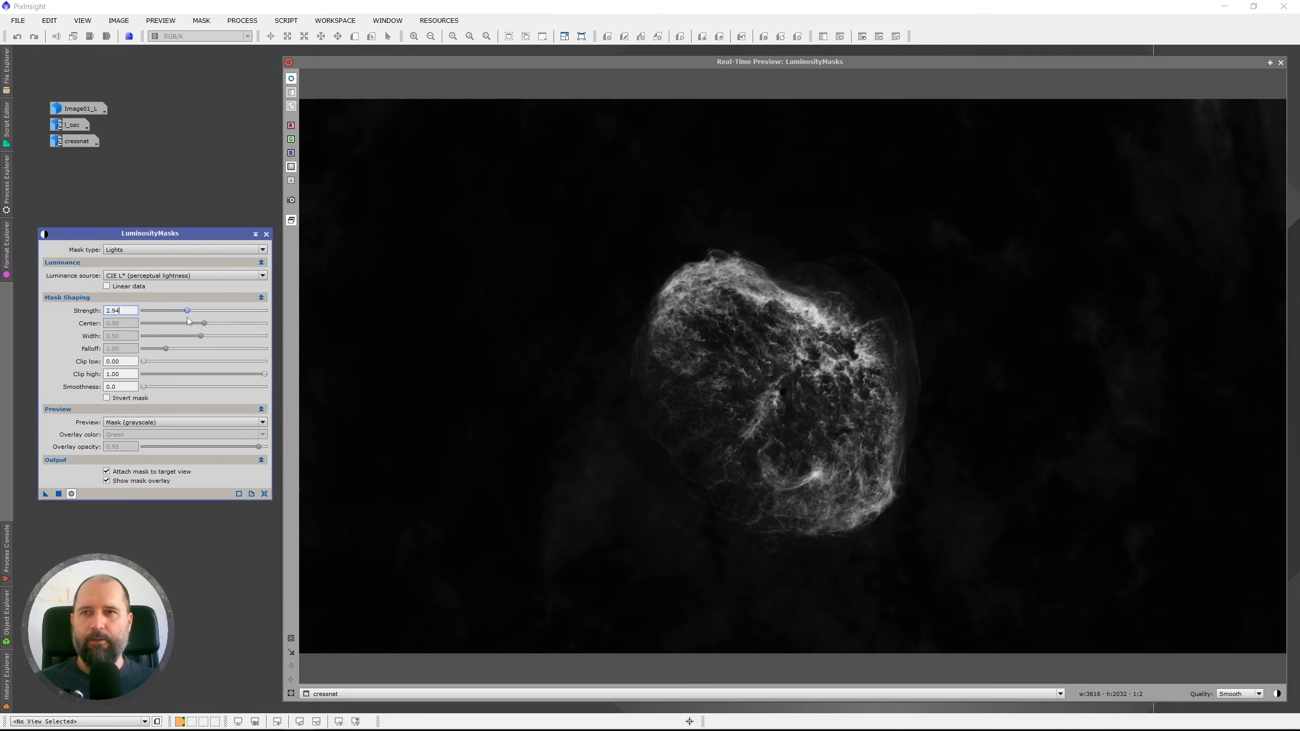
pyautogui.moveTo(189, 321); pyautogui.dragTo(178, 321)
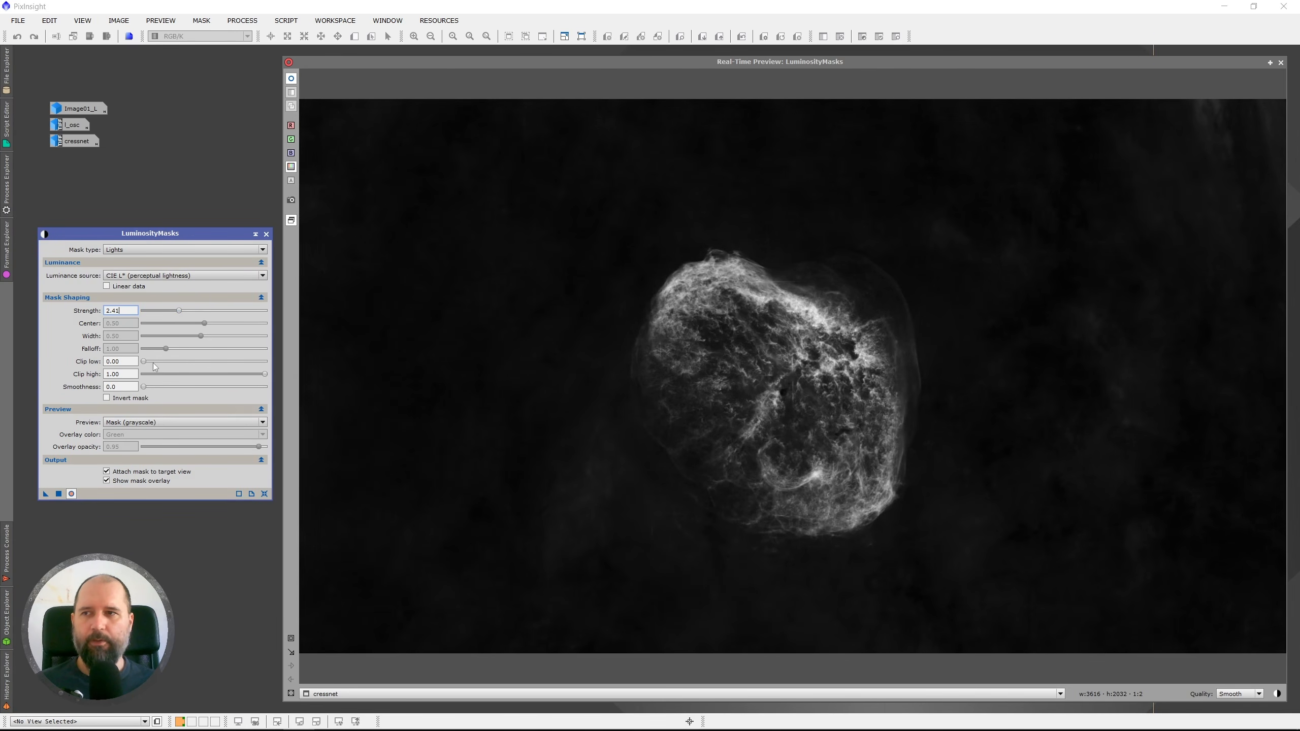
pyautogui.moveTo(145, 361); pyautogui.dragTo(152, 361)
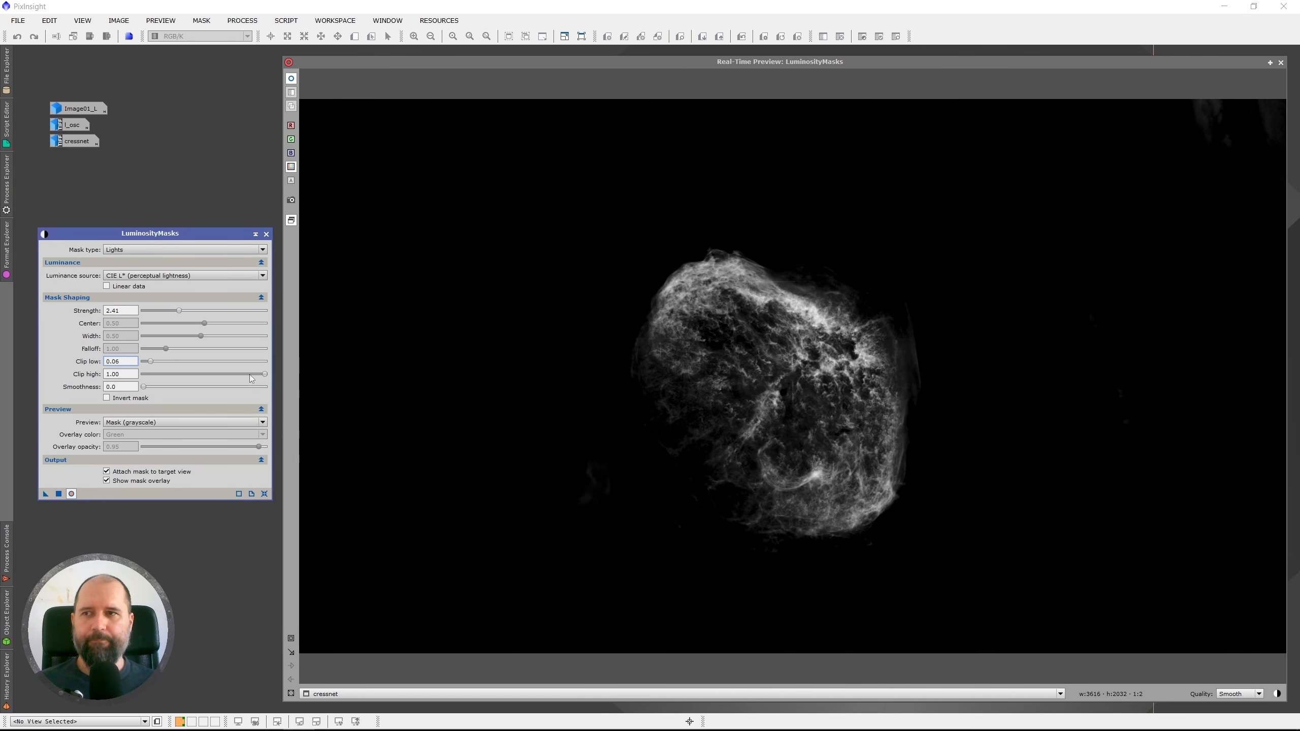
pyautogui.moveTo(265, 377); pyautogui.dragTo(226, 385)
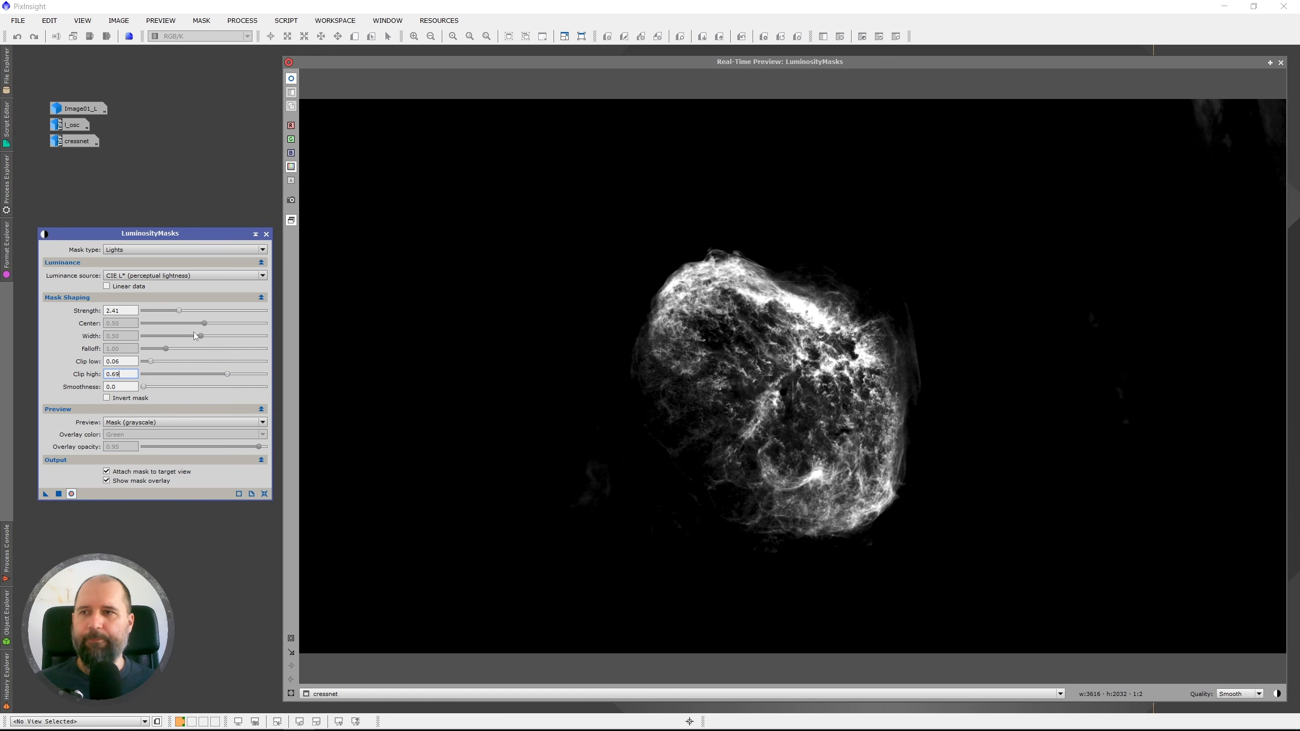
pyautogui.click(179, 313)
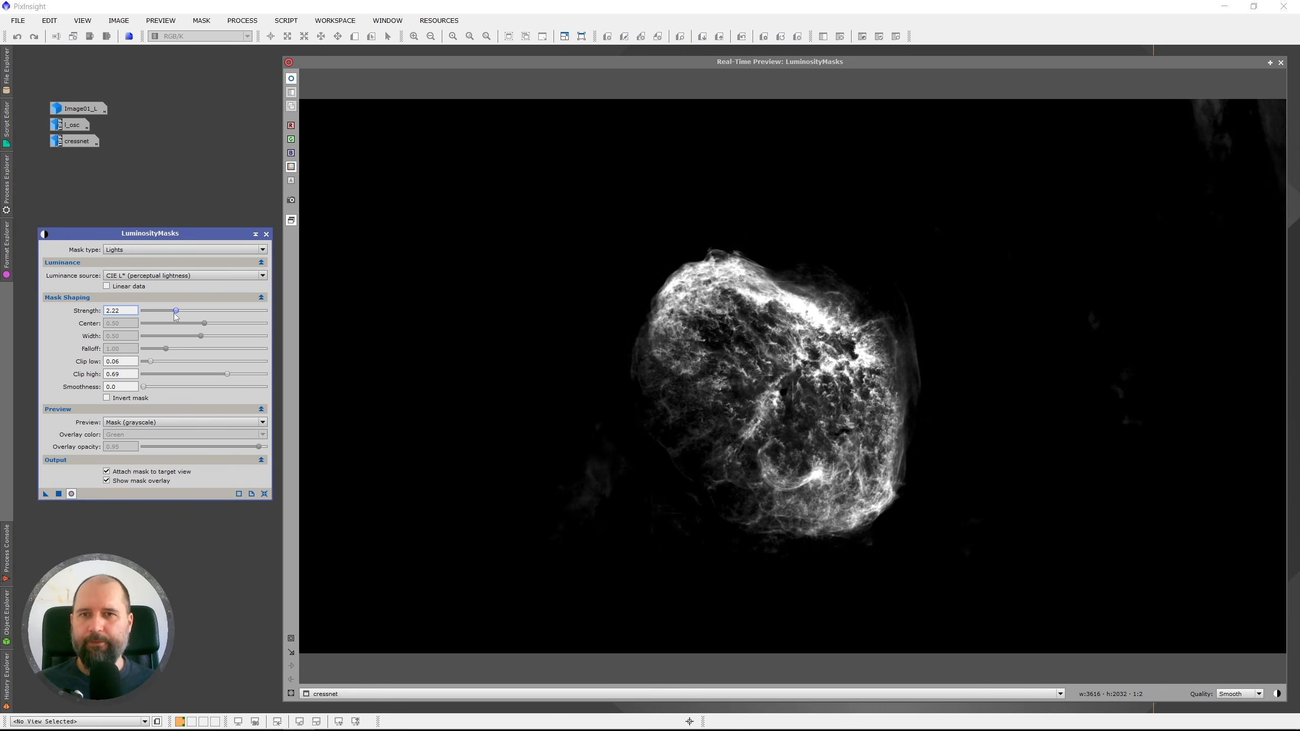
pyautogui.moveTo(174, 314); pyautogui.dragTo(171, 314)
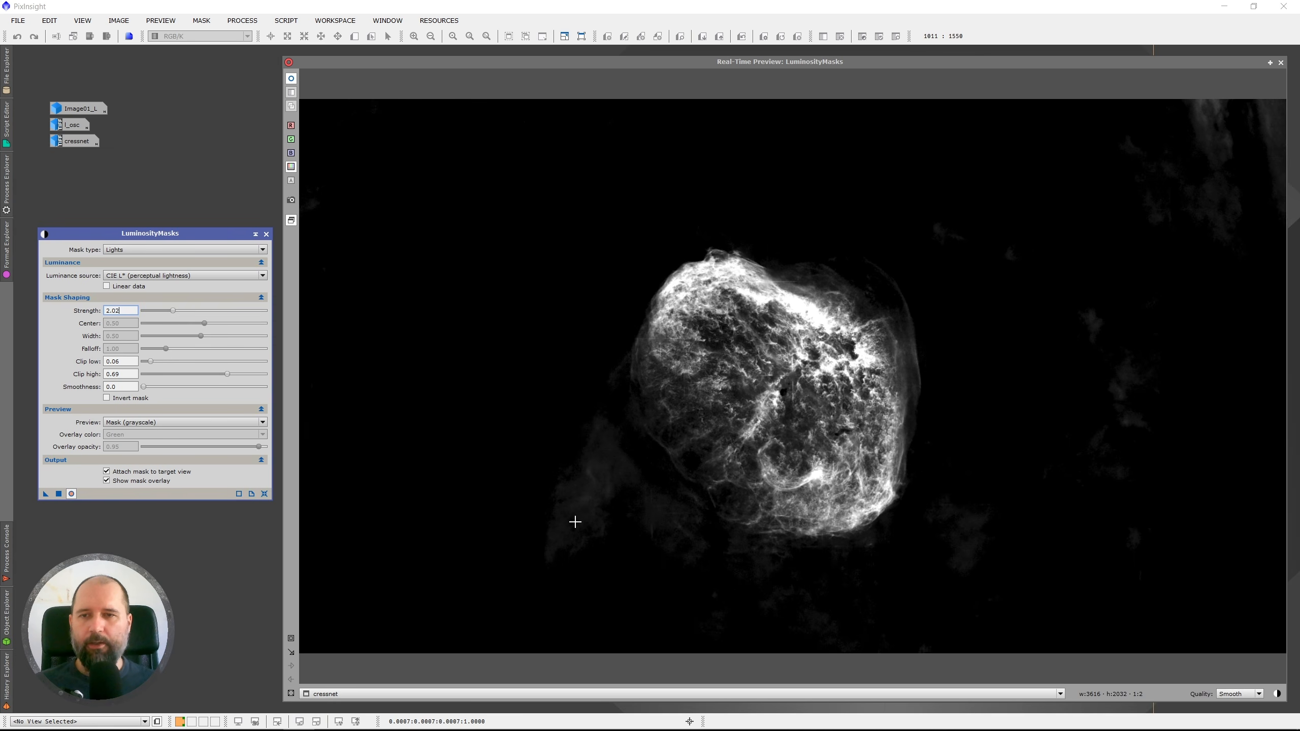
# Check the reshaped mask as Overlay (rubylith) and return the preview to Mask (grayscale).
pyautogui.click(136, 422)
pyautogui.click(139, 433)
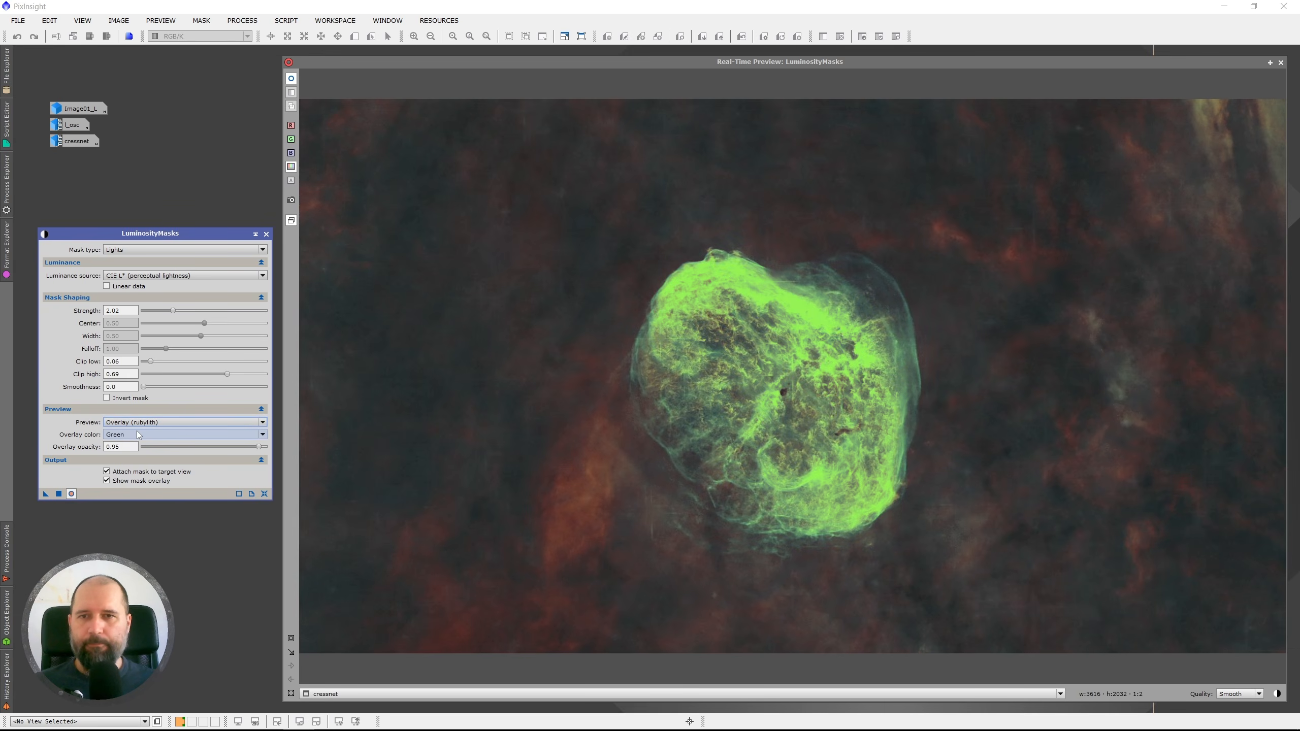
pyautogui.click(138, 424)
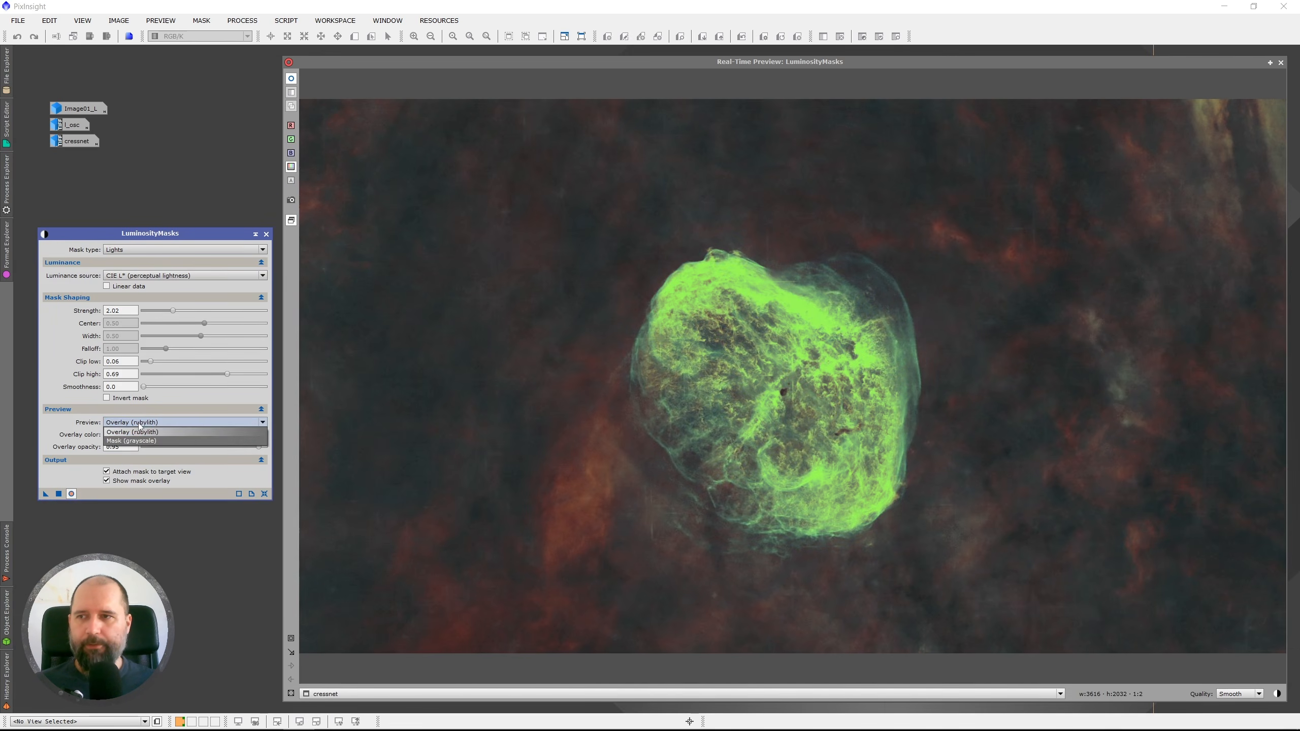
pyautogui.click(140, 440)
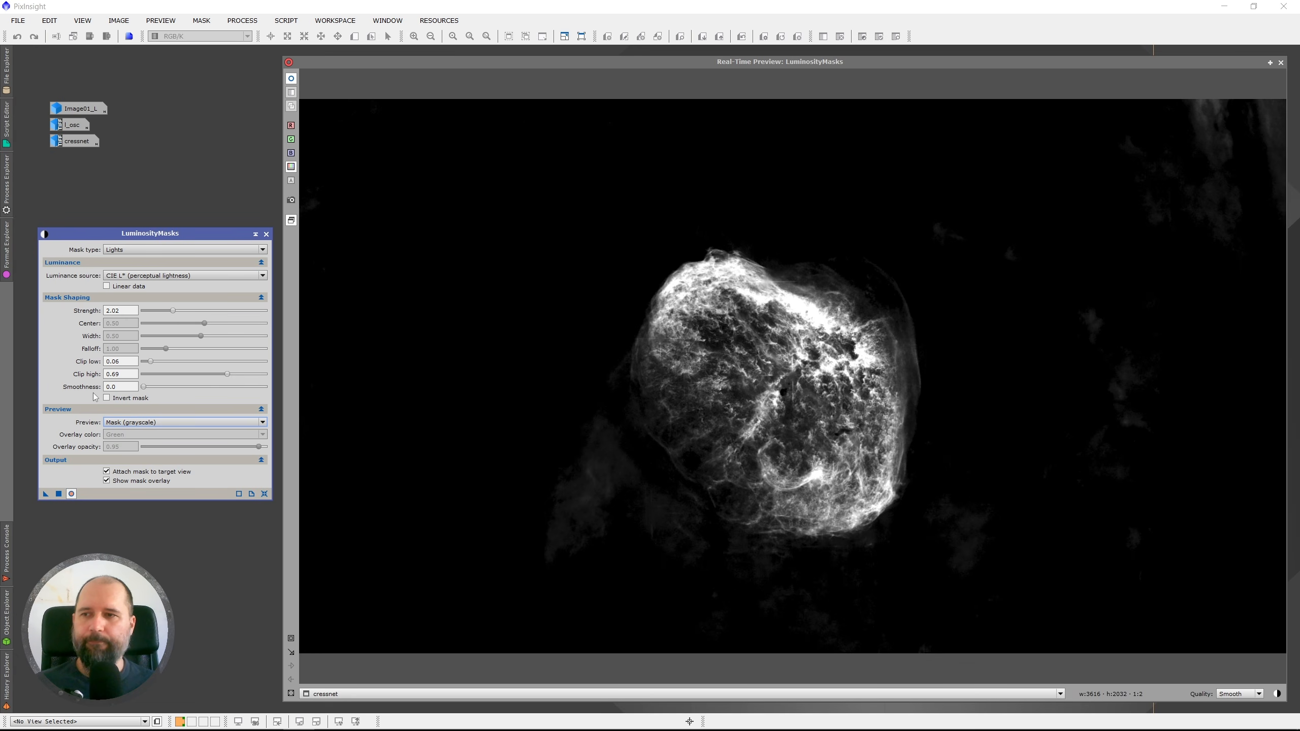
# Generate the Lights mask attached to cressnet and, with the real-time preview closed, place the masked image clear of the mask window.
pyautogui.click(60, 495)
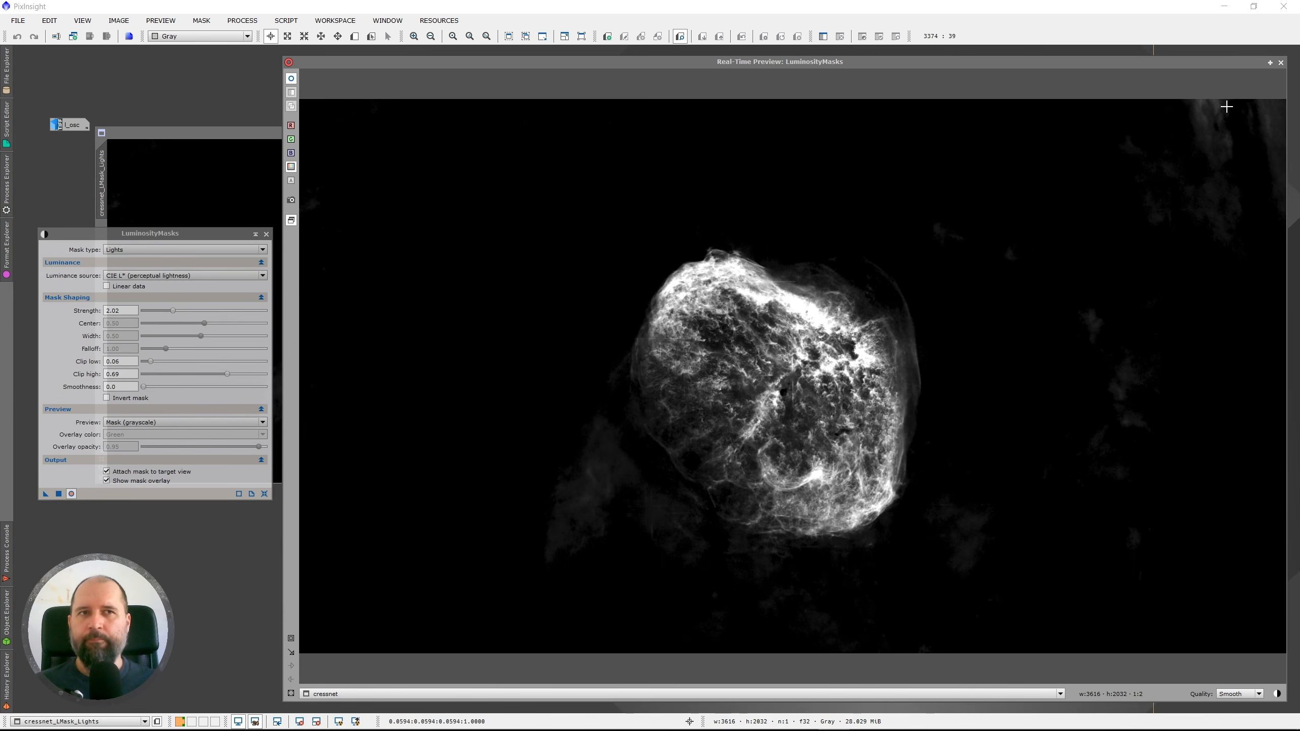
pyautogui.click(1280, 63)
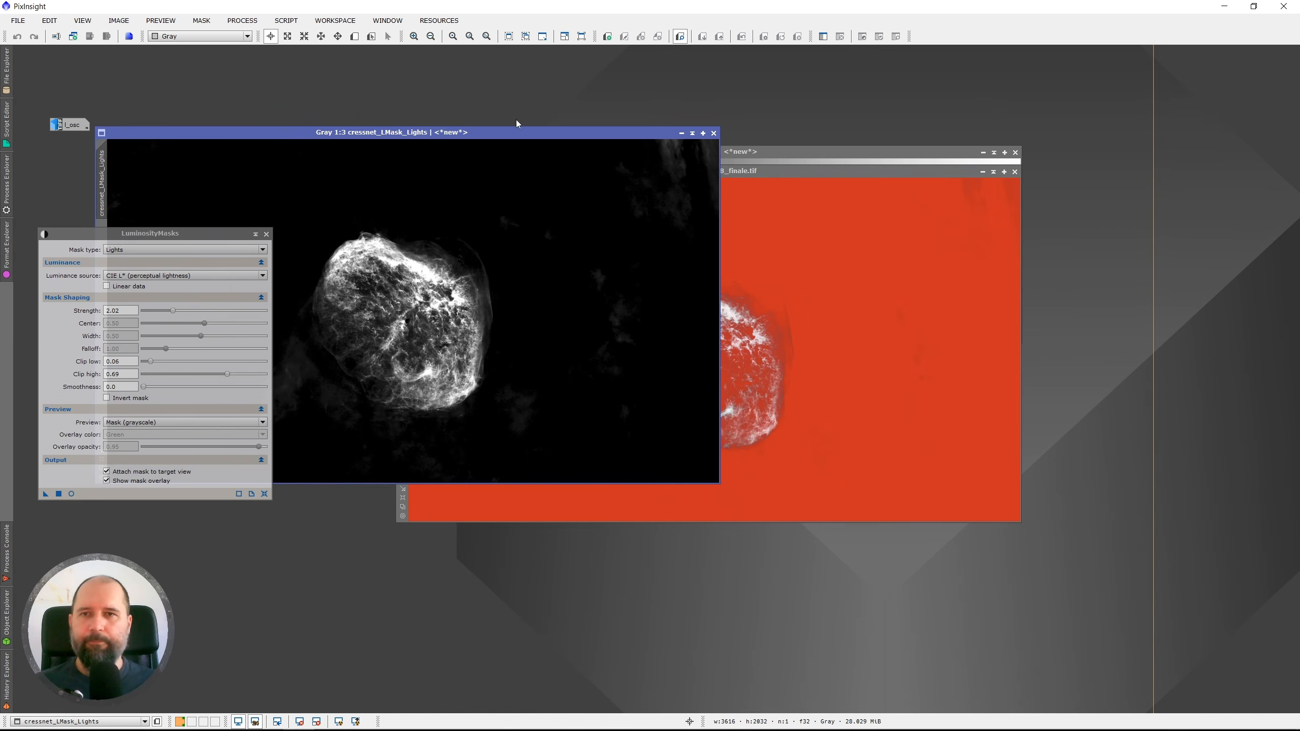
pyautogui.moveTo(831, 175); pyautogui.dragTo(853, 334)
pyautogui.click(983, 152)
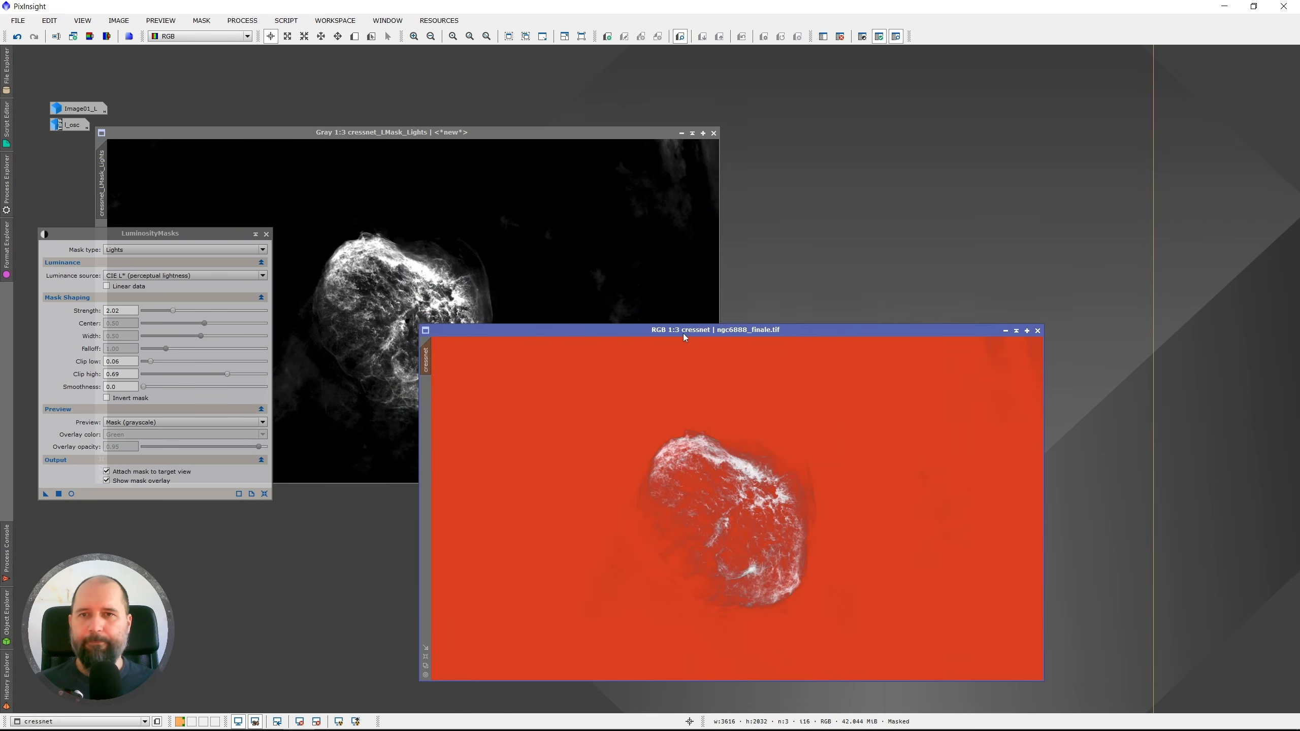
pyautogui.moveTo(686, 336); pyautogui.dragTo(830, 346)
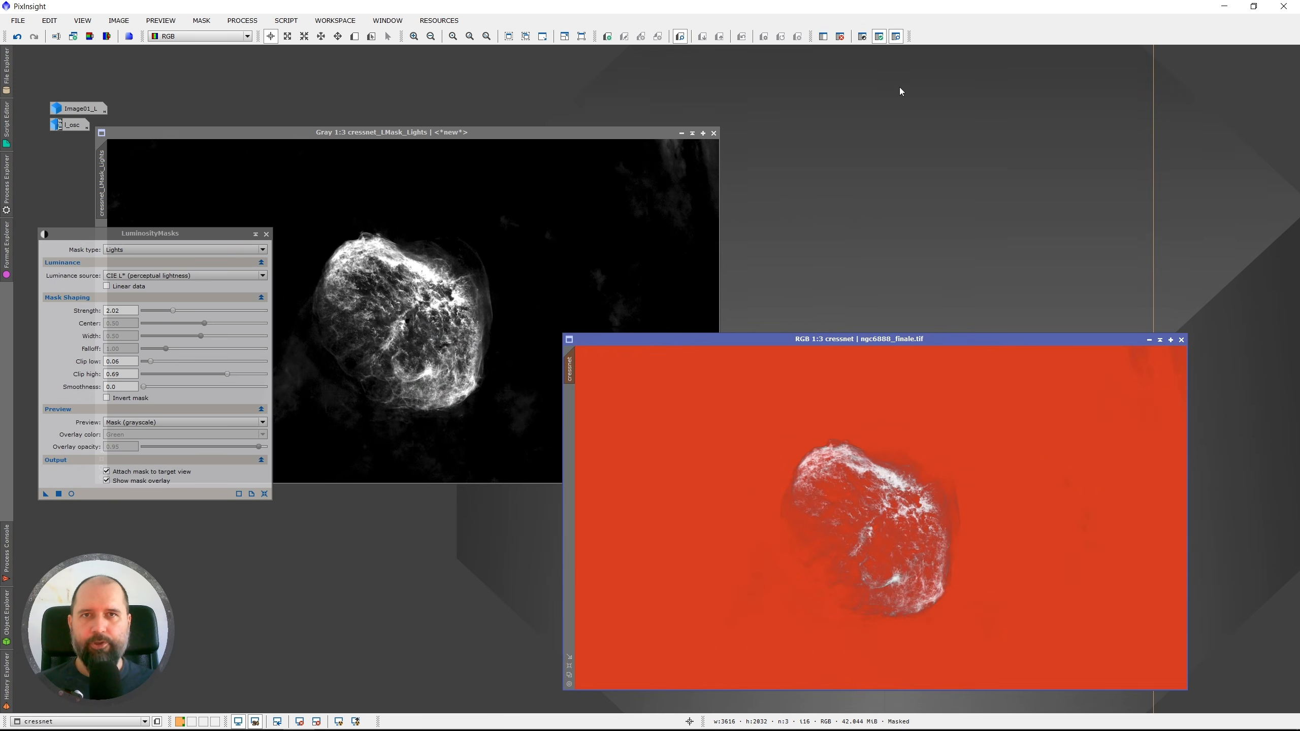
# Toggle the red mask overlay on the cressnet image for comparison and leave it hidden.
pyautogui.click(897, 37)
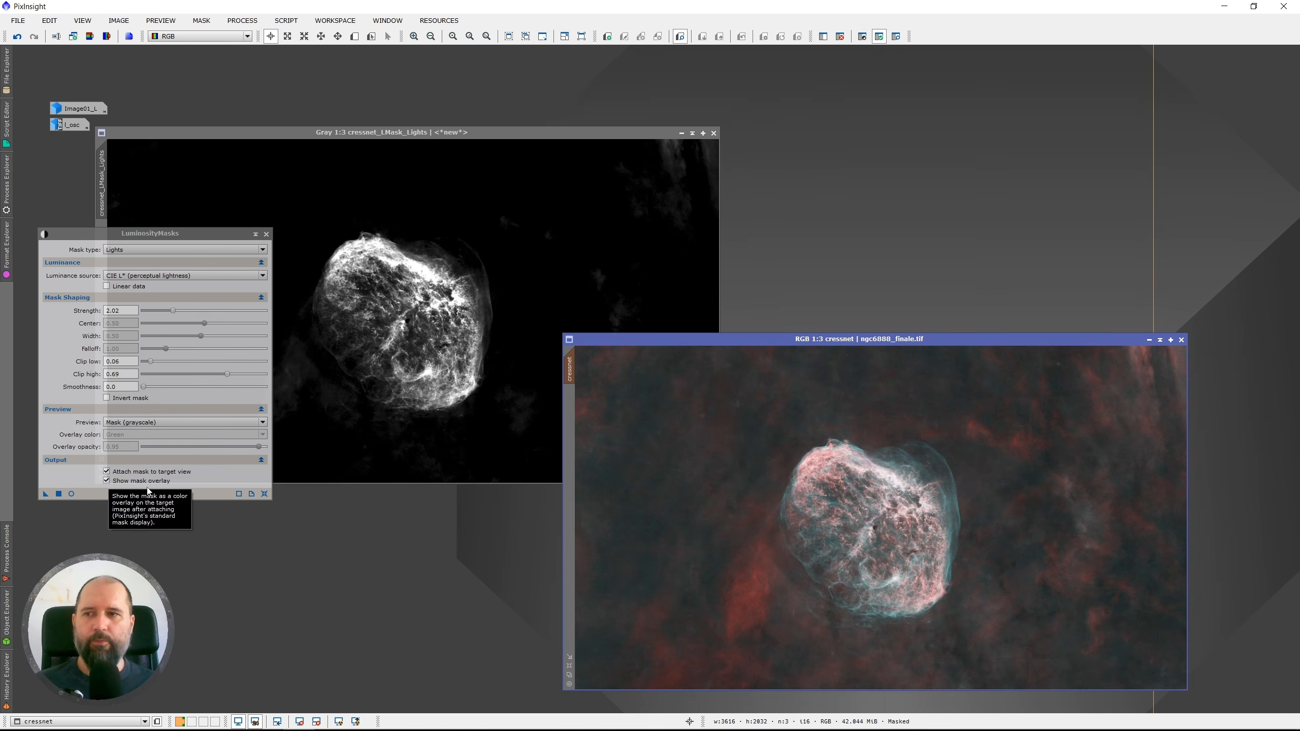
pyautogui.click(898, 37)
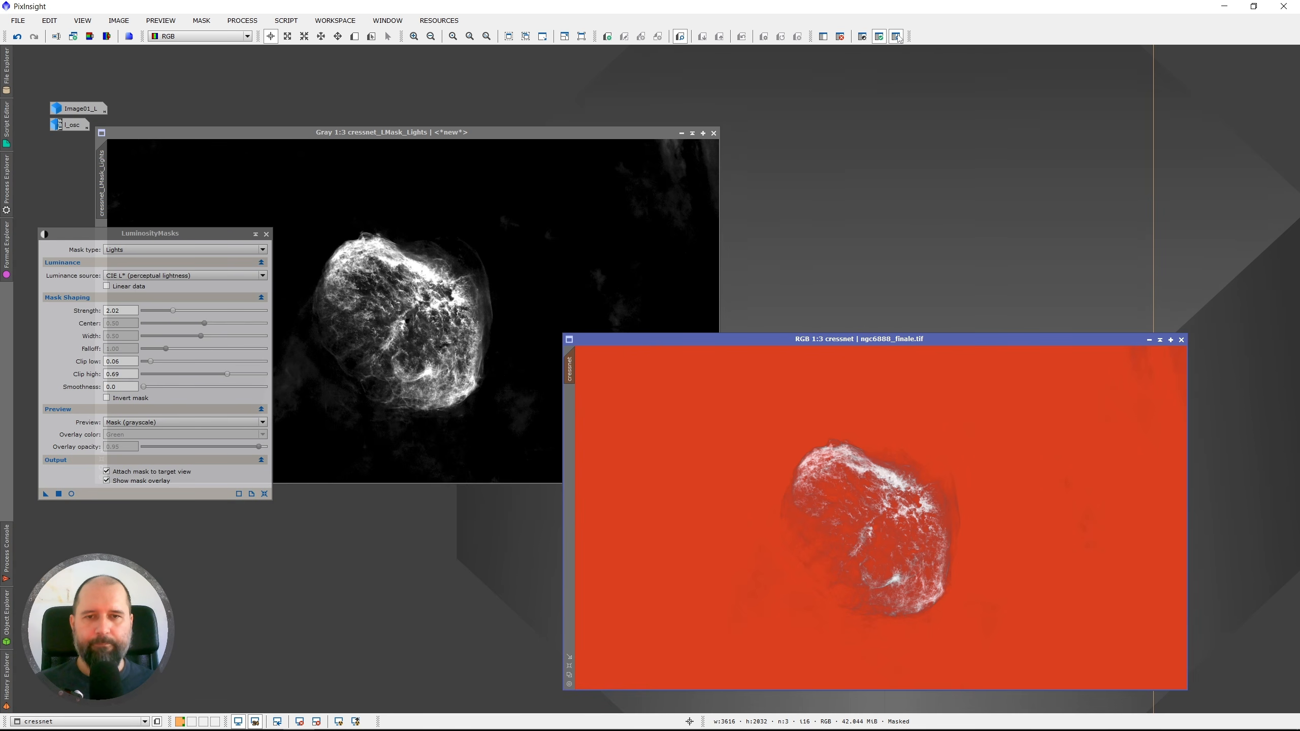
pyautogui.click(897, 37)
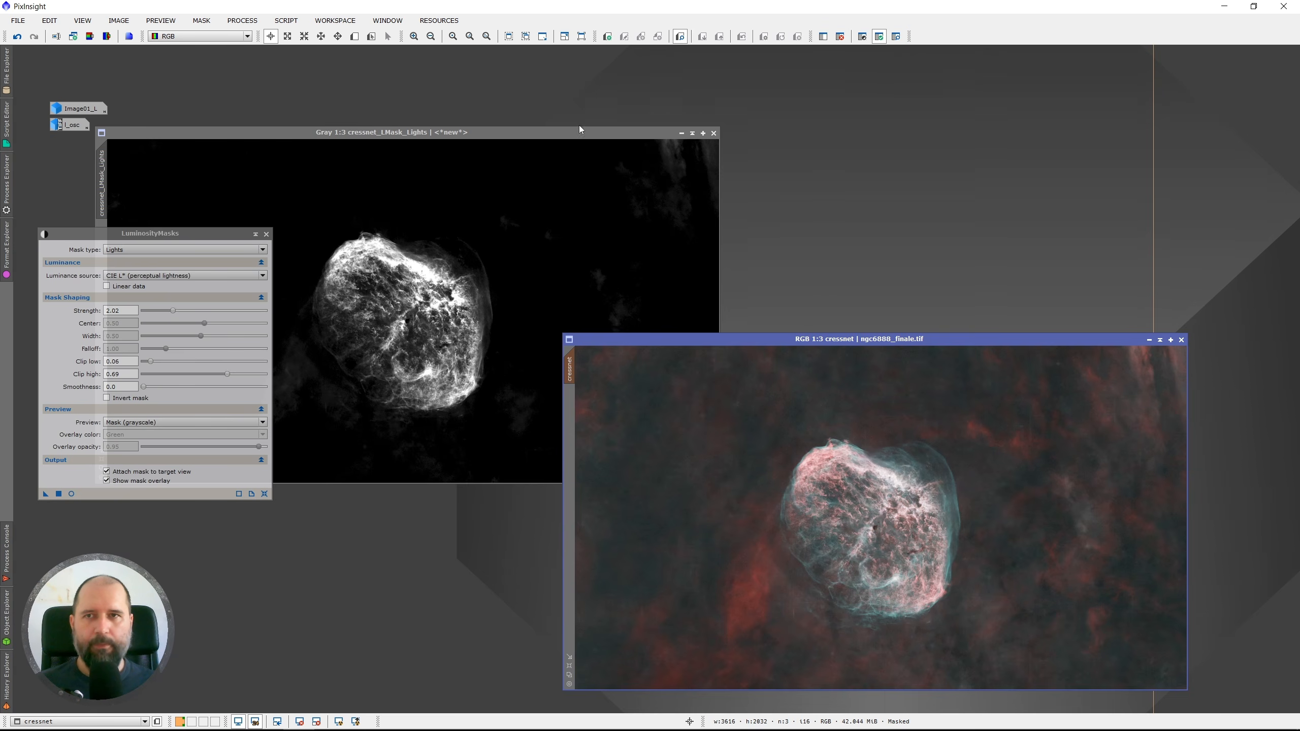
# Iconize the cressnet_LMask_Lights mask out of the way and move the cressnet image to the middle of the workspace.
pyautogui.moveTo(544, 132); pyautogui.dragTo(674, 70)
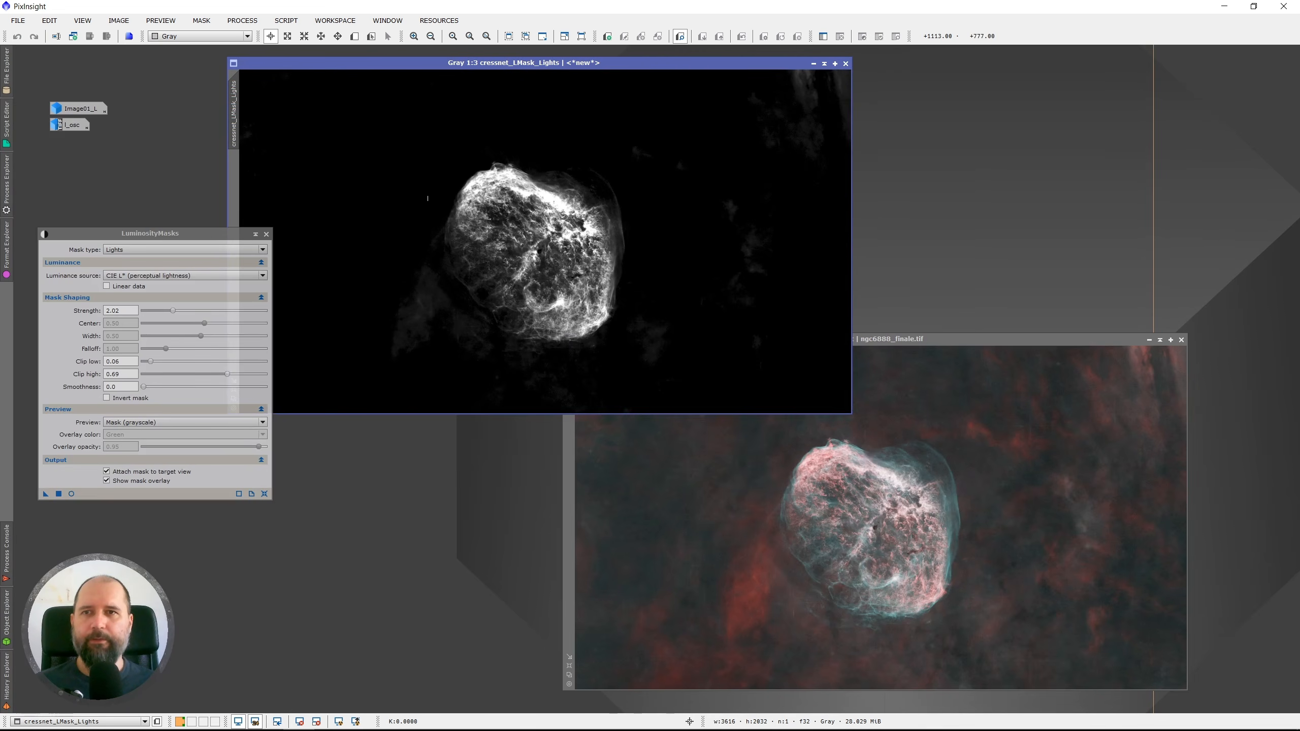
pyautogui.click(814, 63)
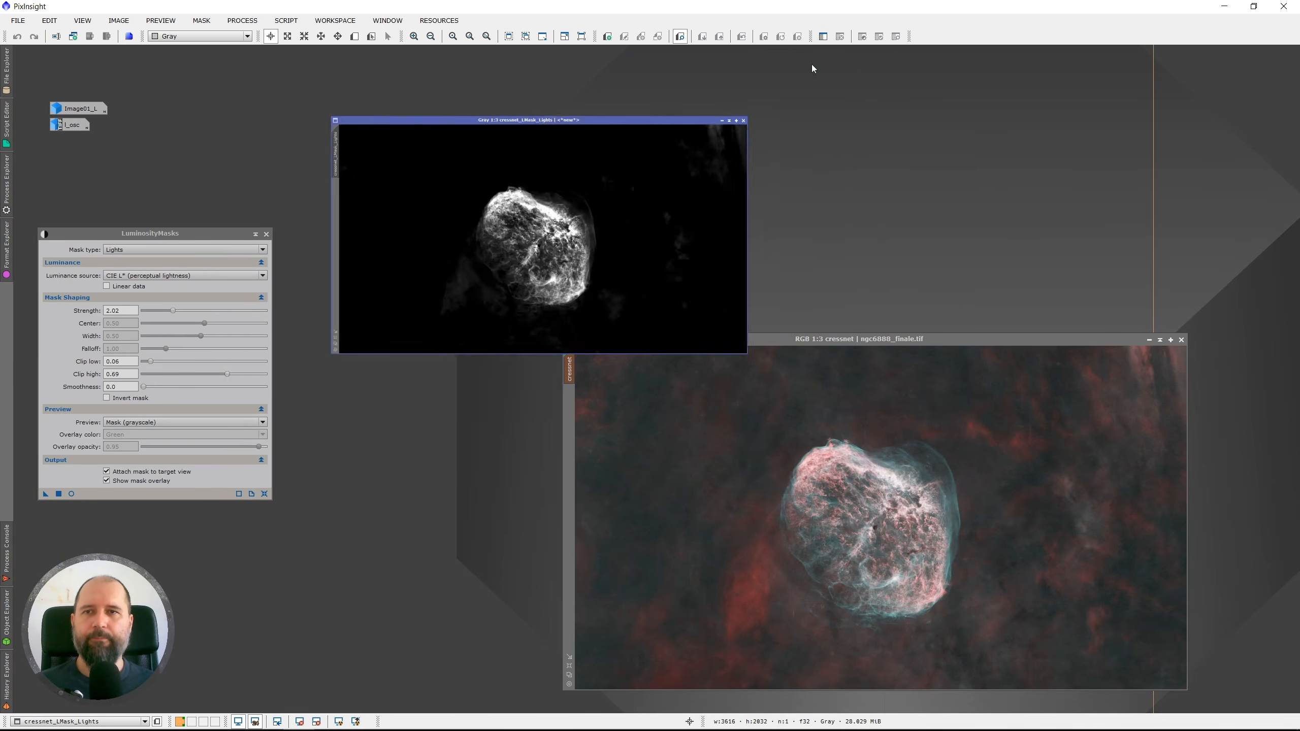
pyautogui.moveTo(574, 239); pyautogui.dragTo(204, 61)
pyautogui.moveTo(662, 340); pyautogui.dragTo(434, 139)
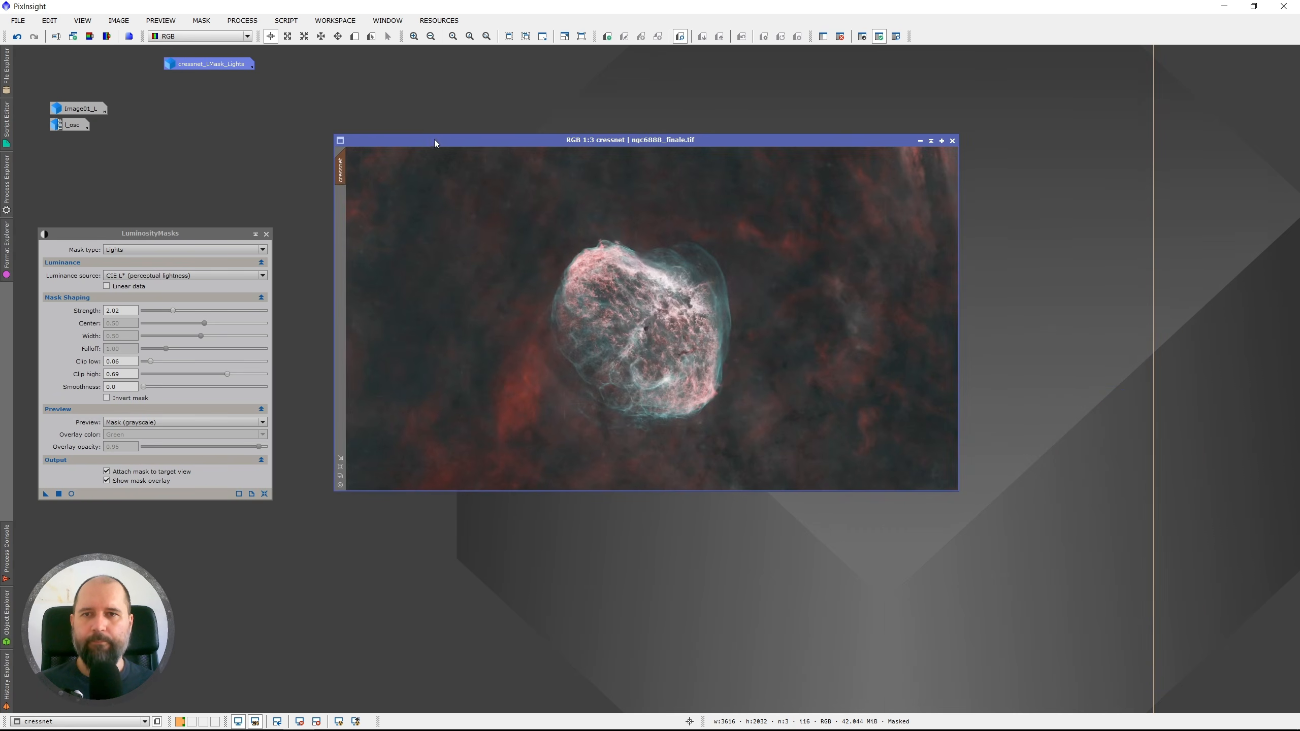
# Open the CurvesTransformation process and arrange it beside the masked cressnet image without overlap.
pyautogui.click(242, 21)
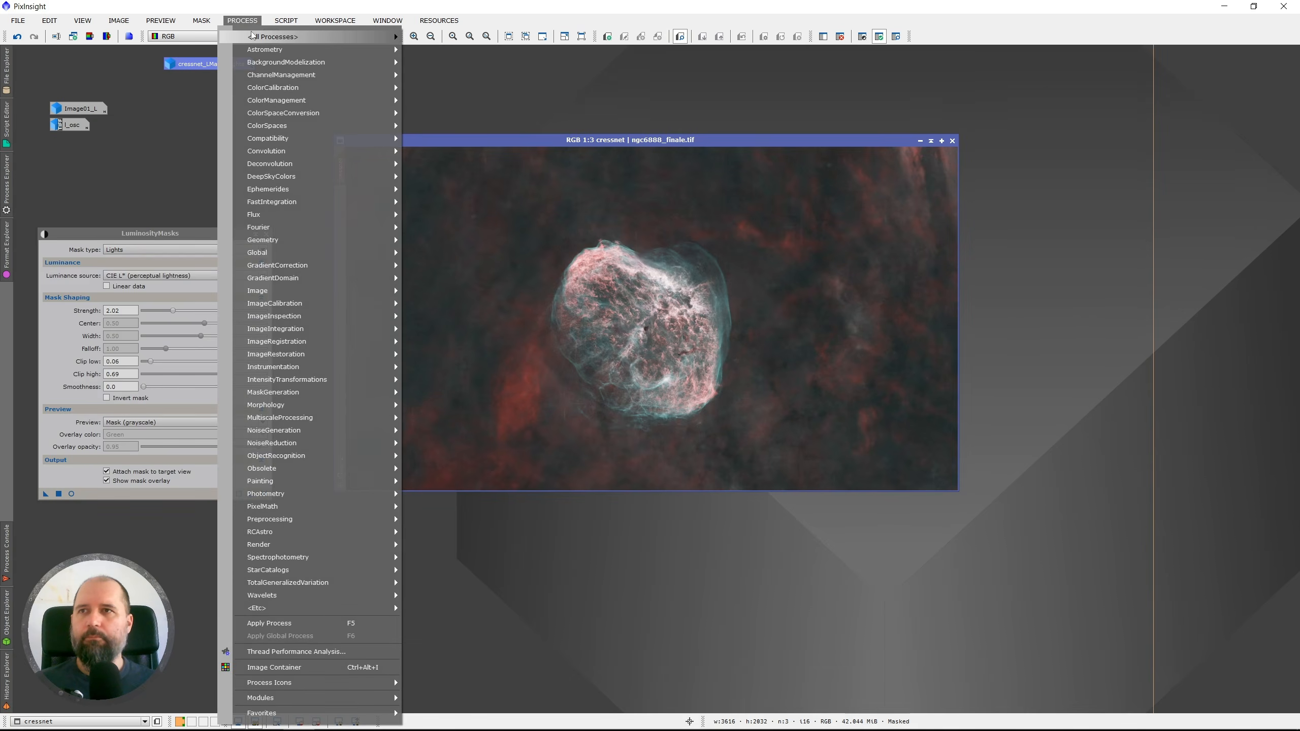
pyautogui.moveTo(314, 38)
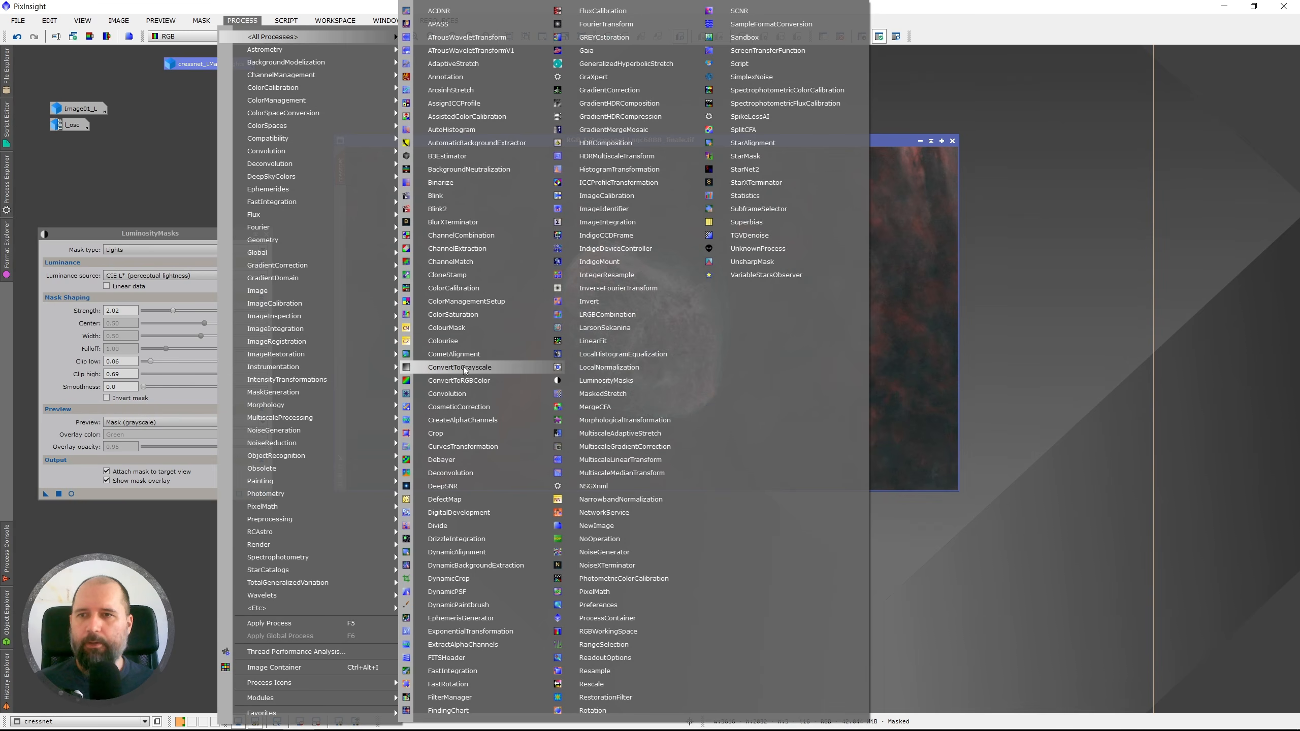
pyautogui.click(457, 447)
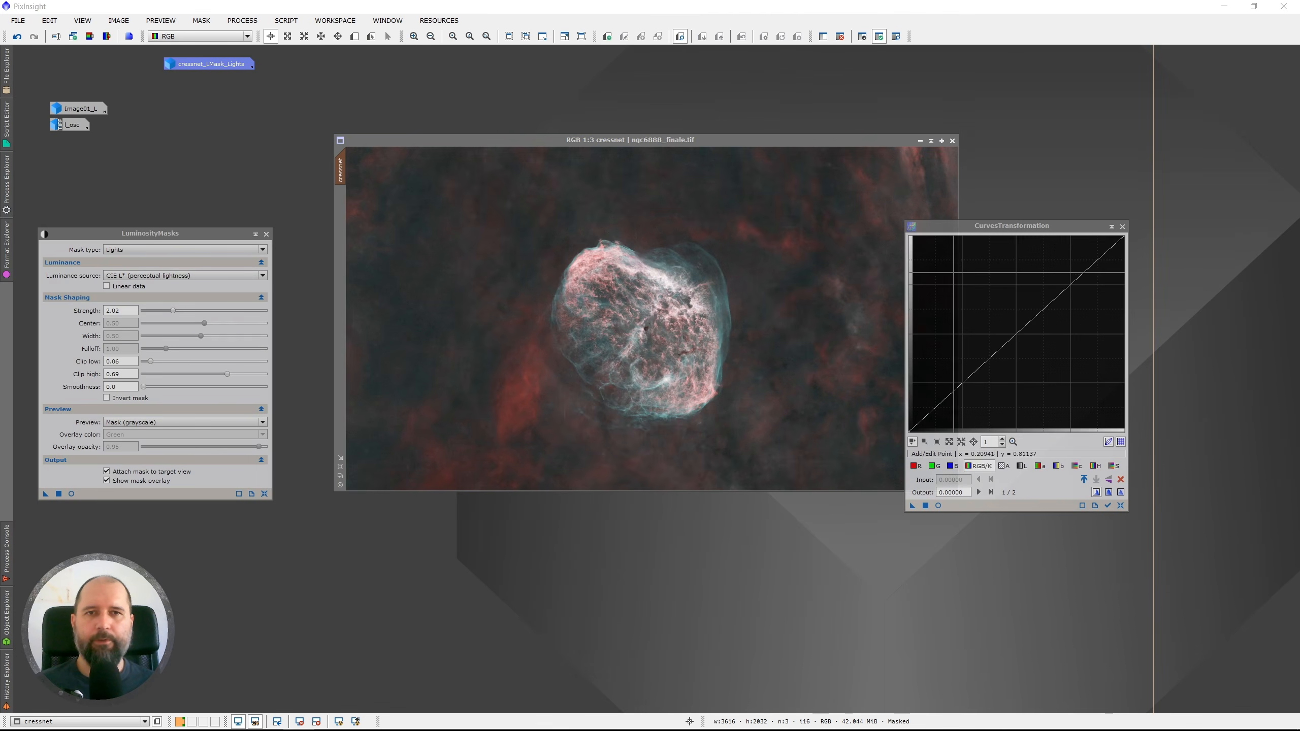
pyautogui.moveTo(973, 226); pyautogui.dragTo(1058, 296)
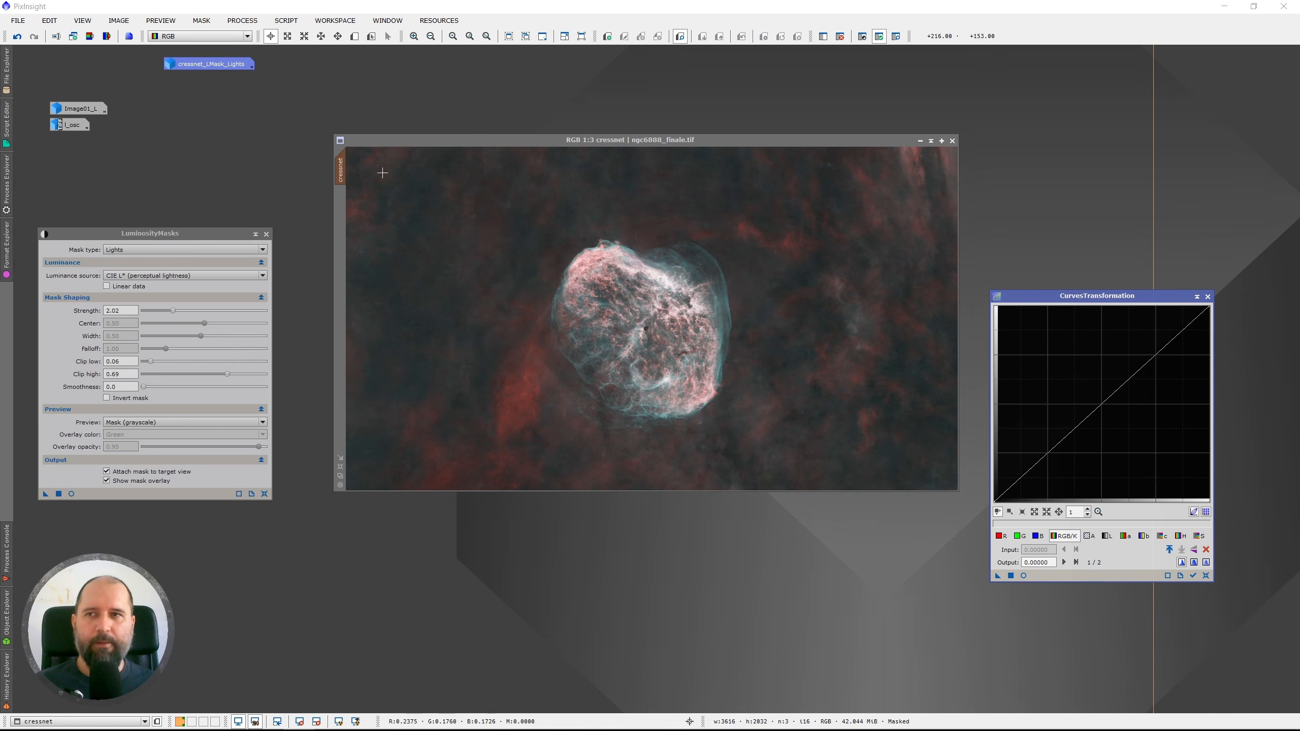
pyautogui.moveTo(467, 141); pyautogui.dragTo(451, 133)
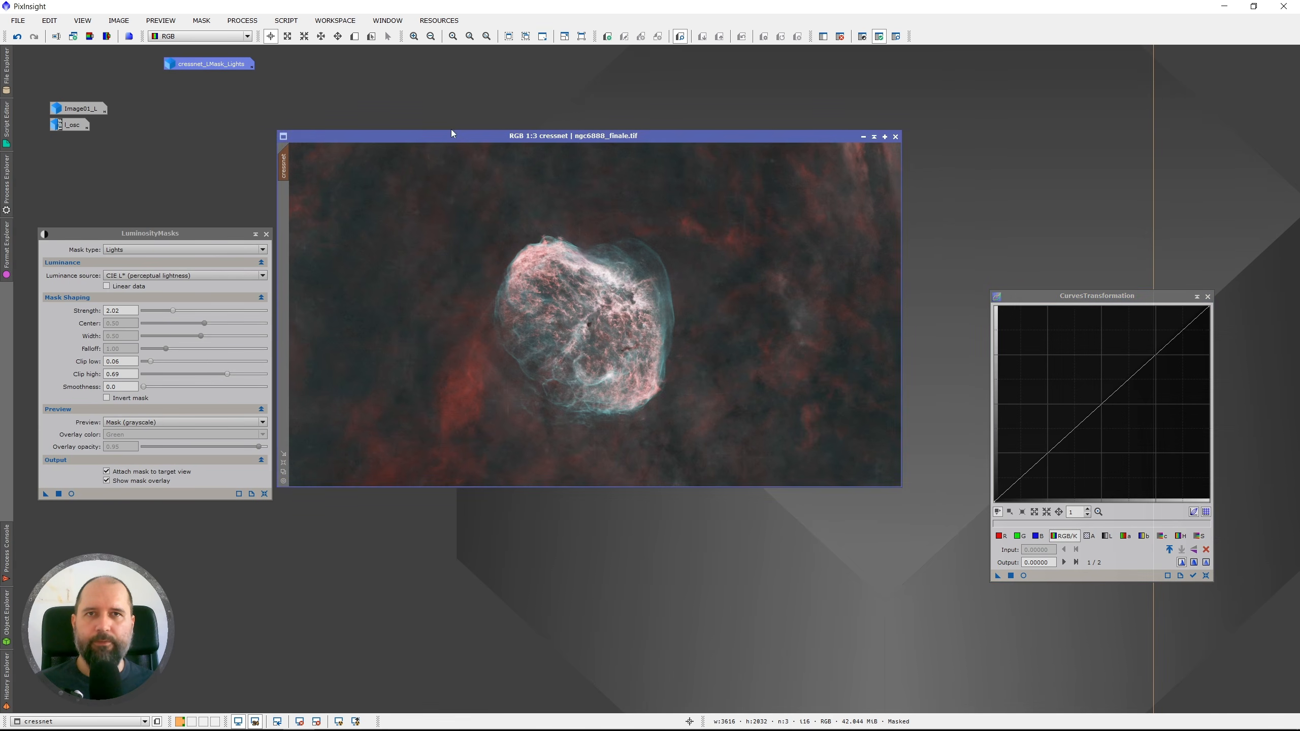
# Preview CurvesTransformation in real time on the masked cressnet image and lower the RGB/K curve to input 0.58118, output 0.40827.
pyautogui.click(897, 37)
pyautogui.click(897, 37)
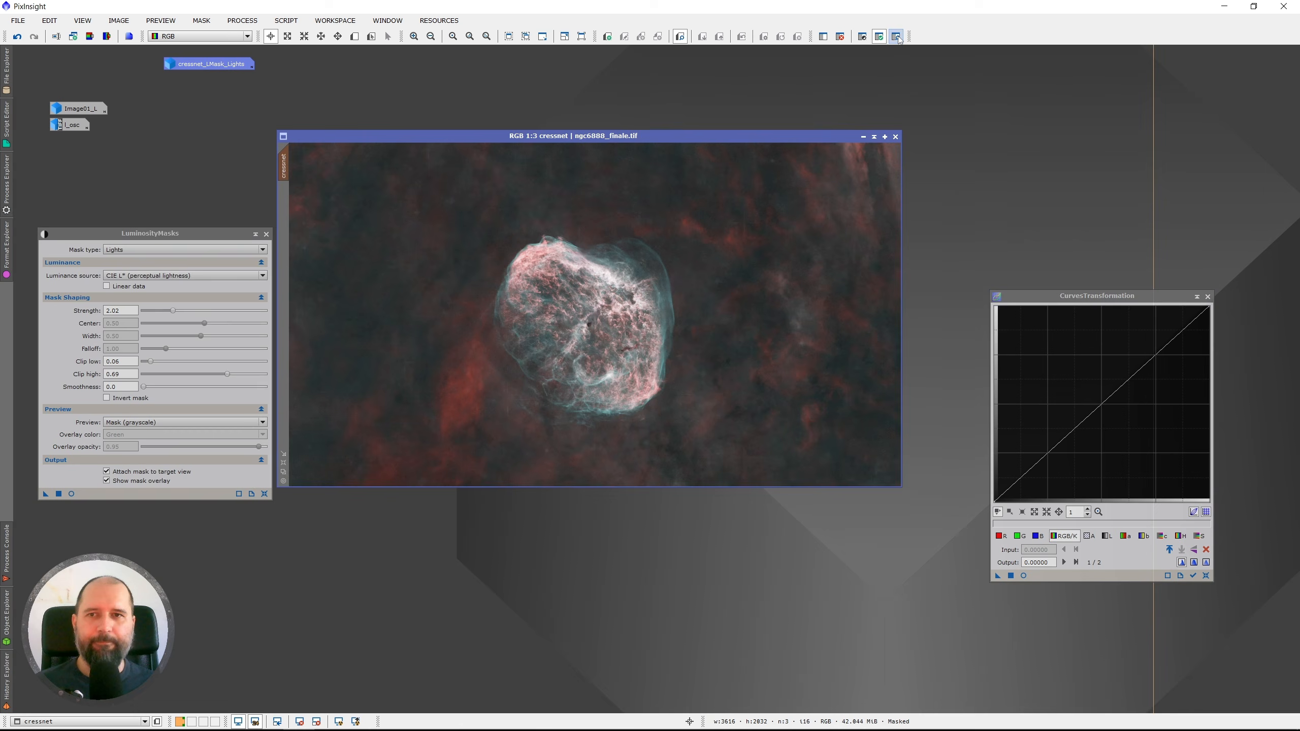
pyautogui.click(1024, 575)
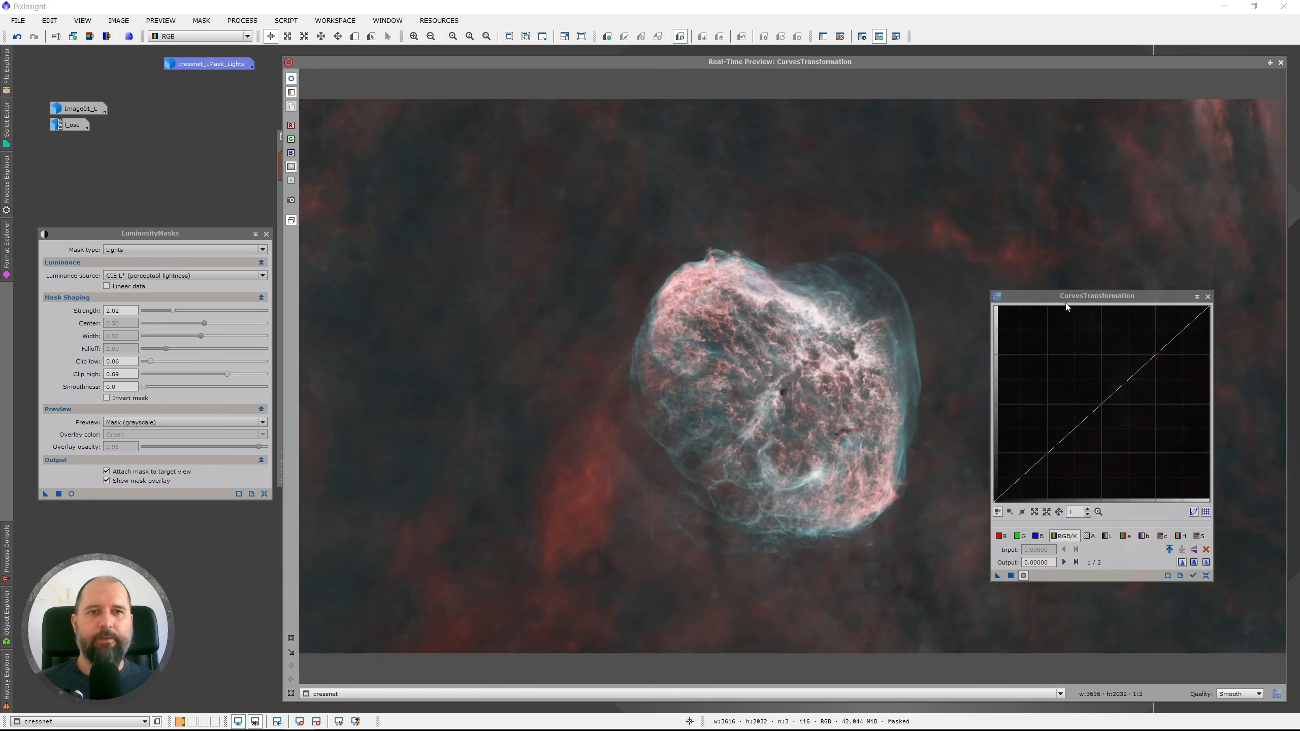
pyautogui.moveTo(1067, 306); pyautogui.dragTo(1097, 316)
pyautogui.click(1126, 411)
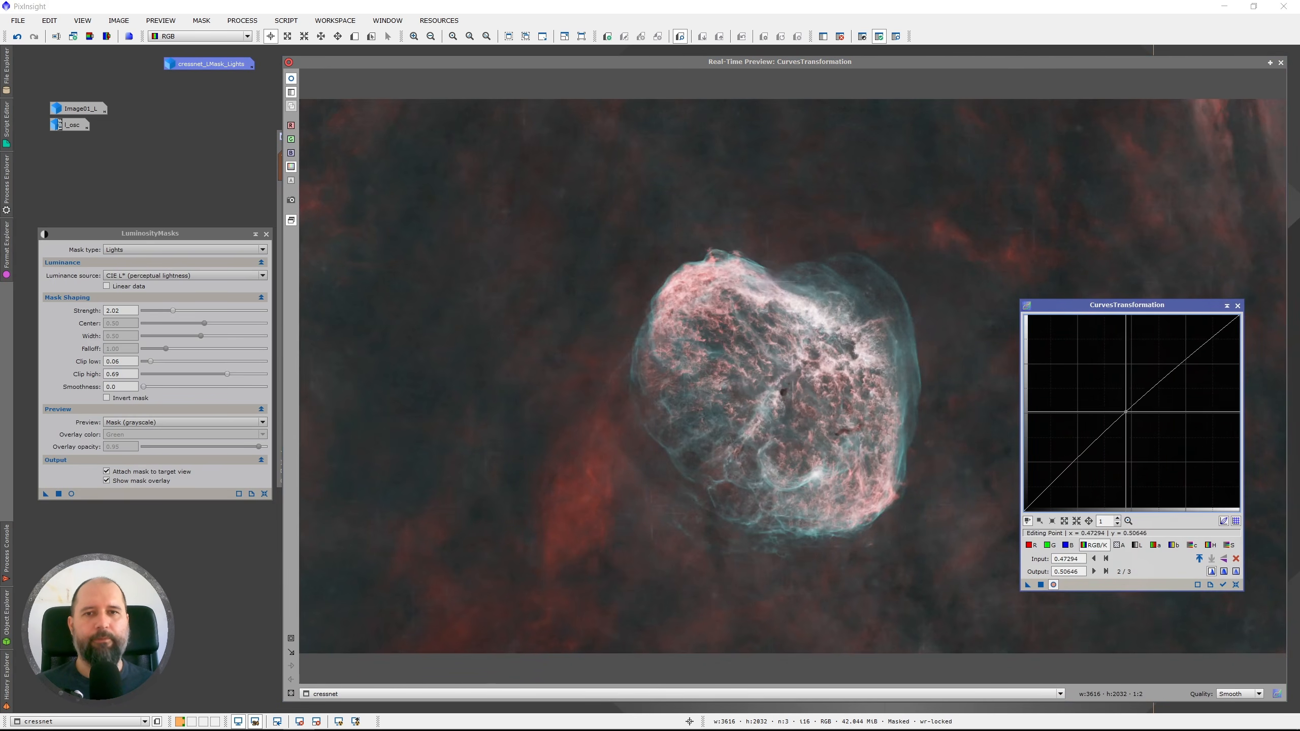
pyautogui.moveTo(1126, 412); pyautogui.dragTo(1151, 436)
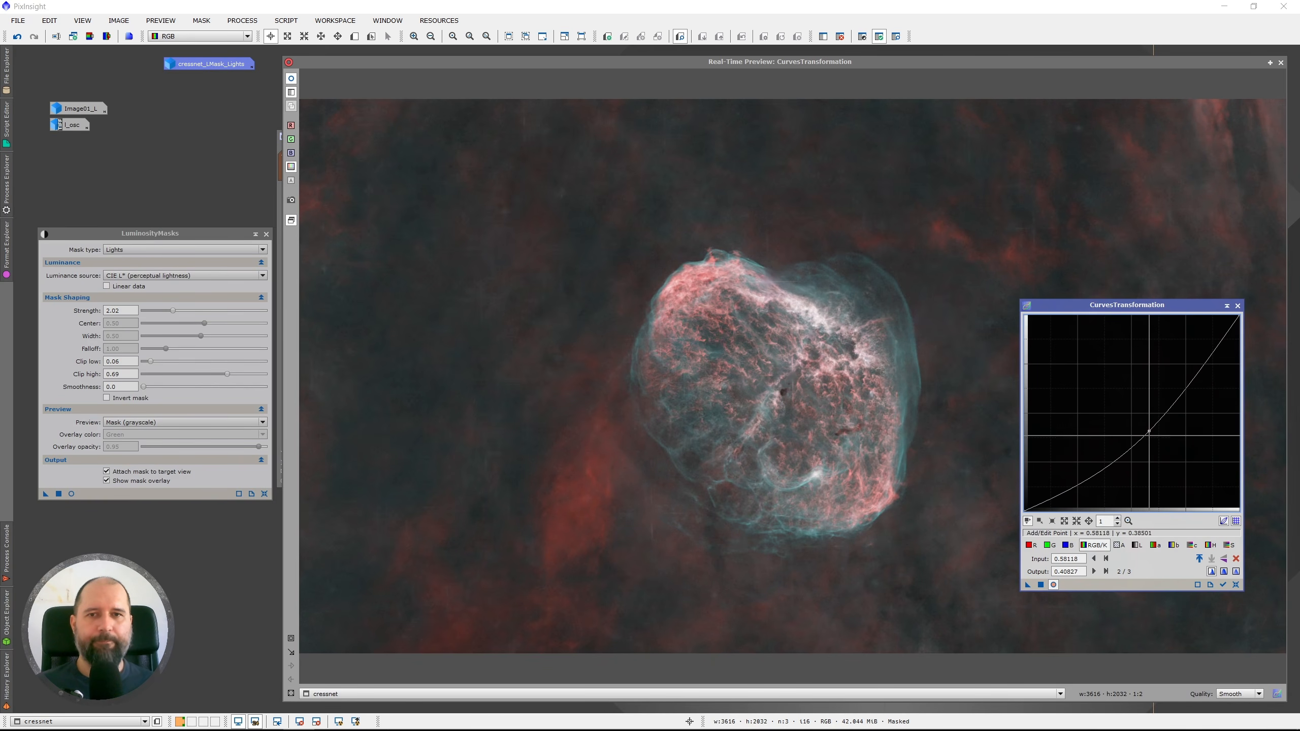
# Raise the saturation curve with a single point at input 0.48235, output 0.55039.
pyautogui.click(1234, 546)
pyautogui.click(1121, 406)
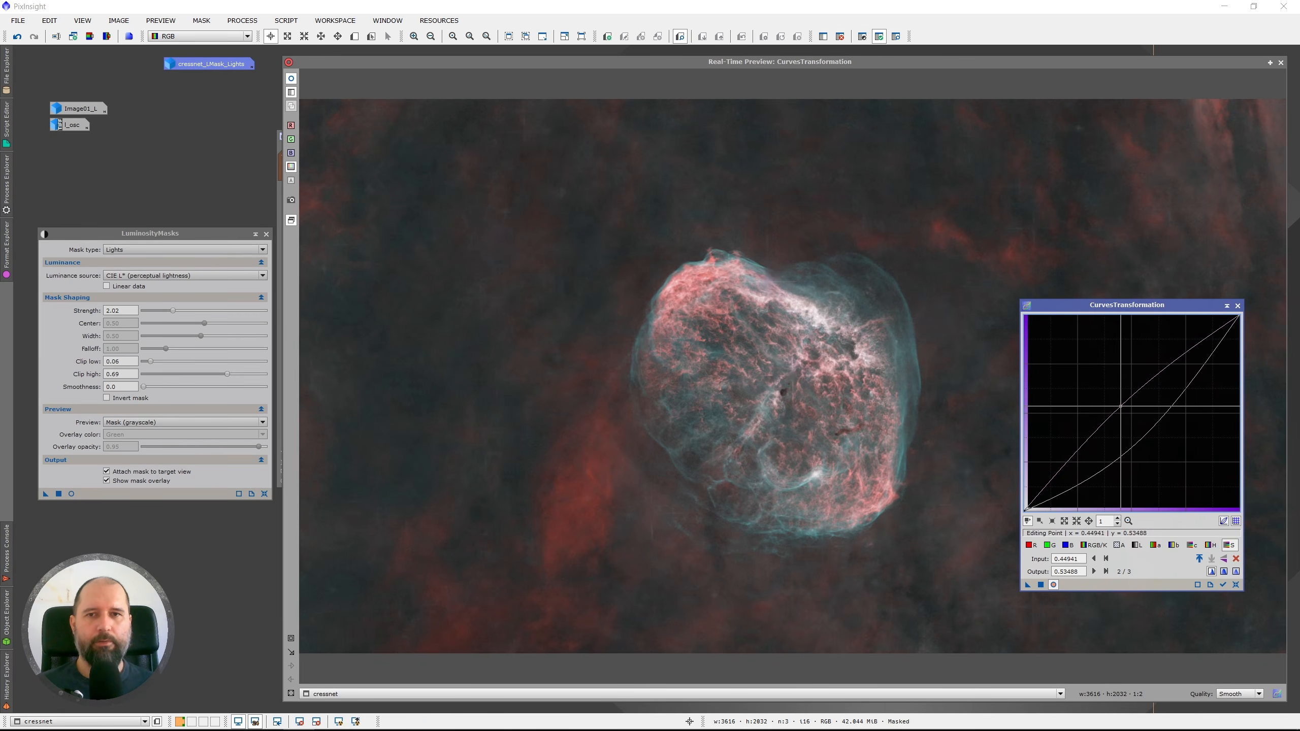
pyautogui.moveTo(1120, 406); pyautogui.dragTo(1128, 402)
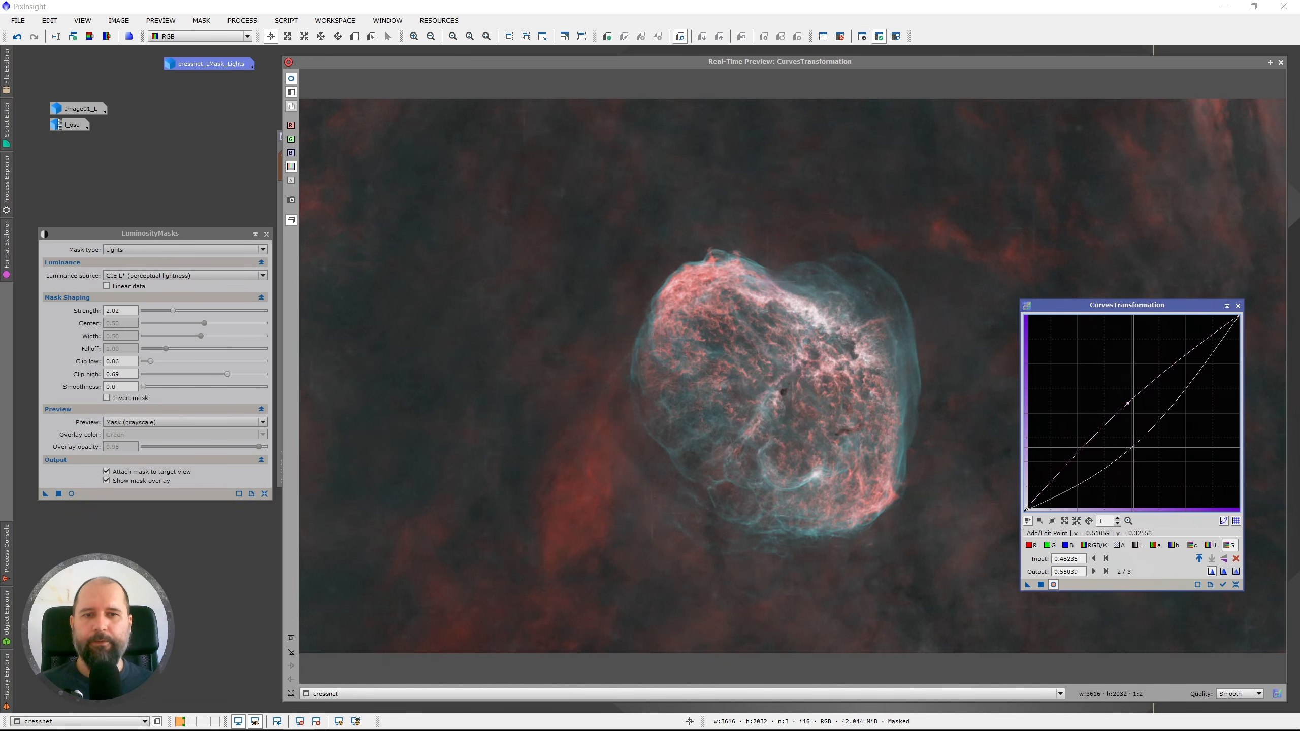
# Apply the curves adjustment to cressnet, close the real-time preview and shift the image window slightly toward the workspace centre.
pyautogui.click(1040, 585)
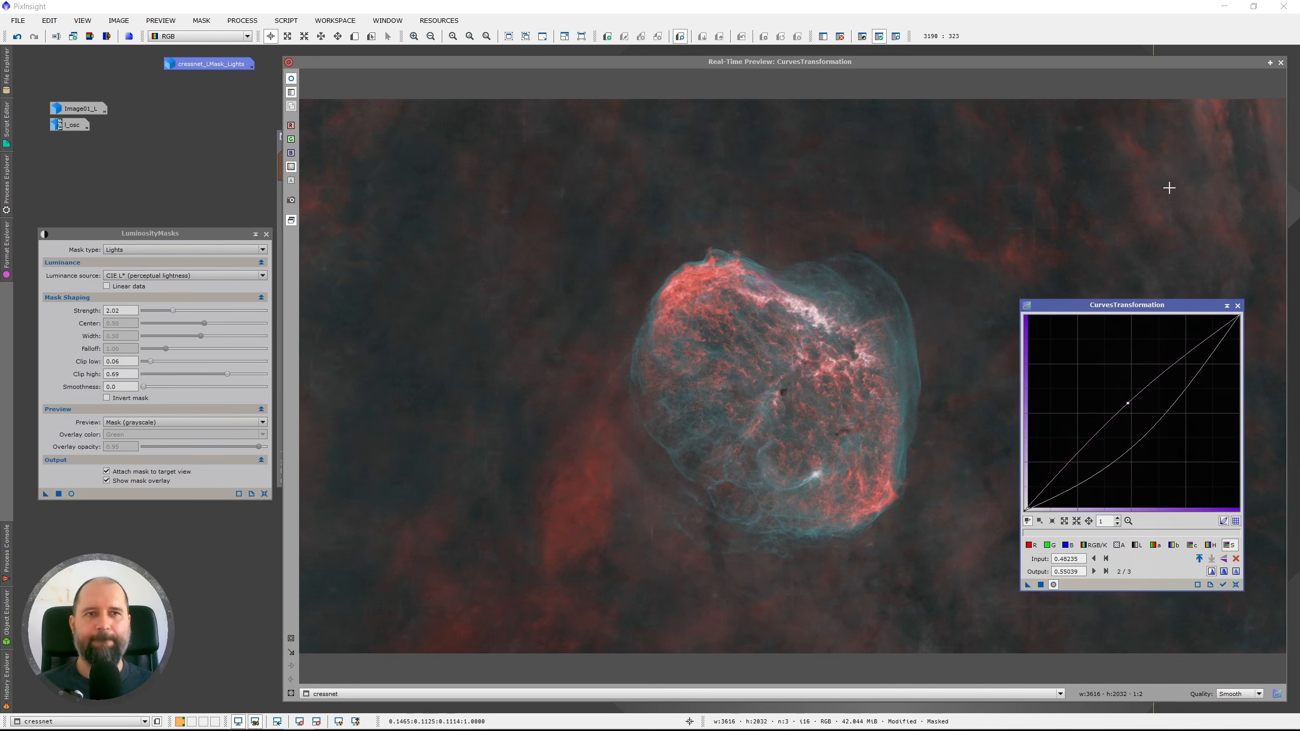
pyautogui.click(1281, 62)
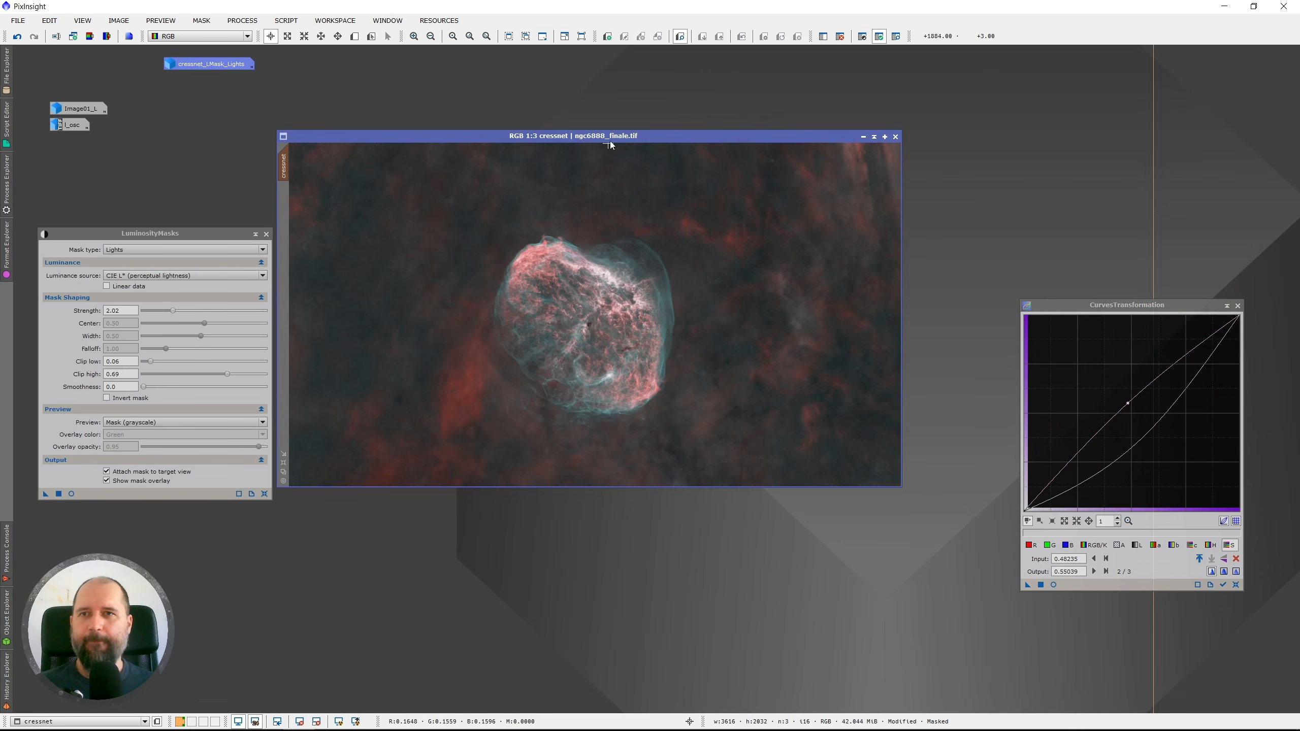
pyautogui.moveTo(609, 146); pyautogui.dragTo(634, 166)
# Compare the whole cressnet image before and after the masked curves adjustment by undoing and redoing it repeatedly, leaving it applied.
pyautogui.click(17, 38)
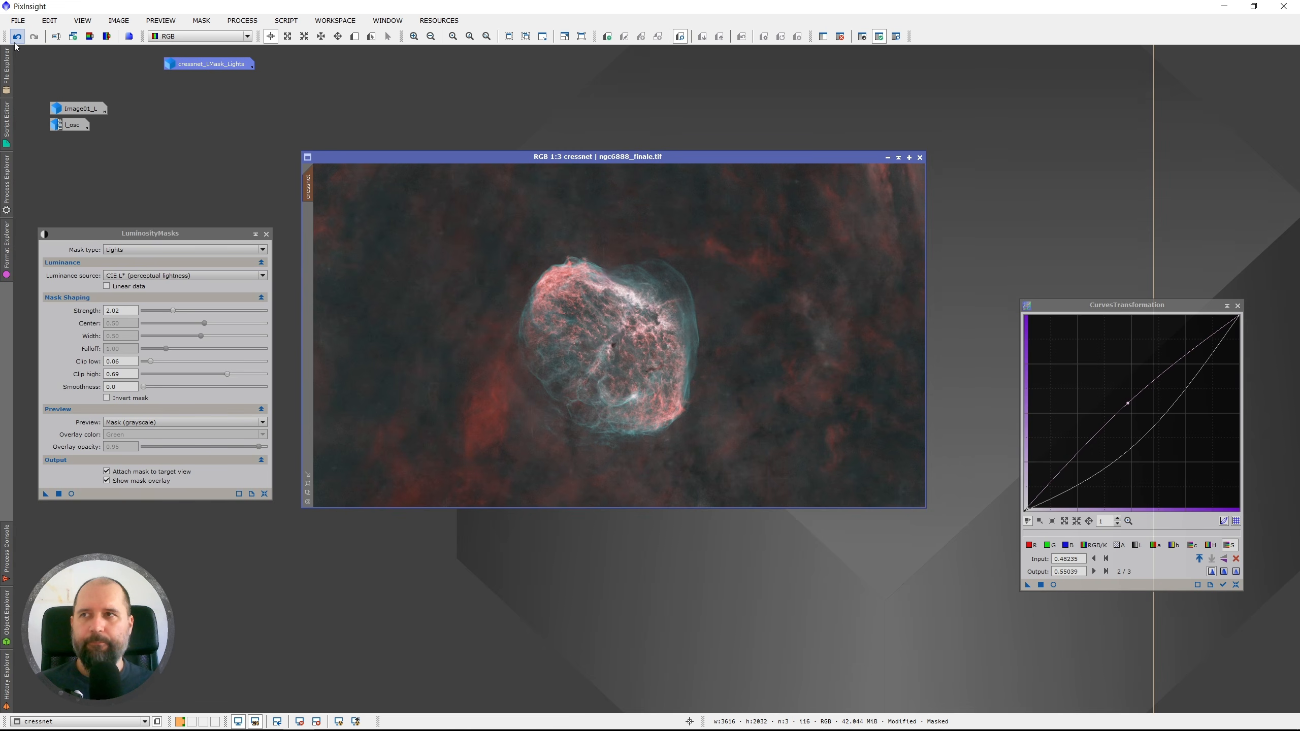
pyautogui.click(17, 39)
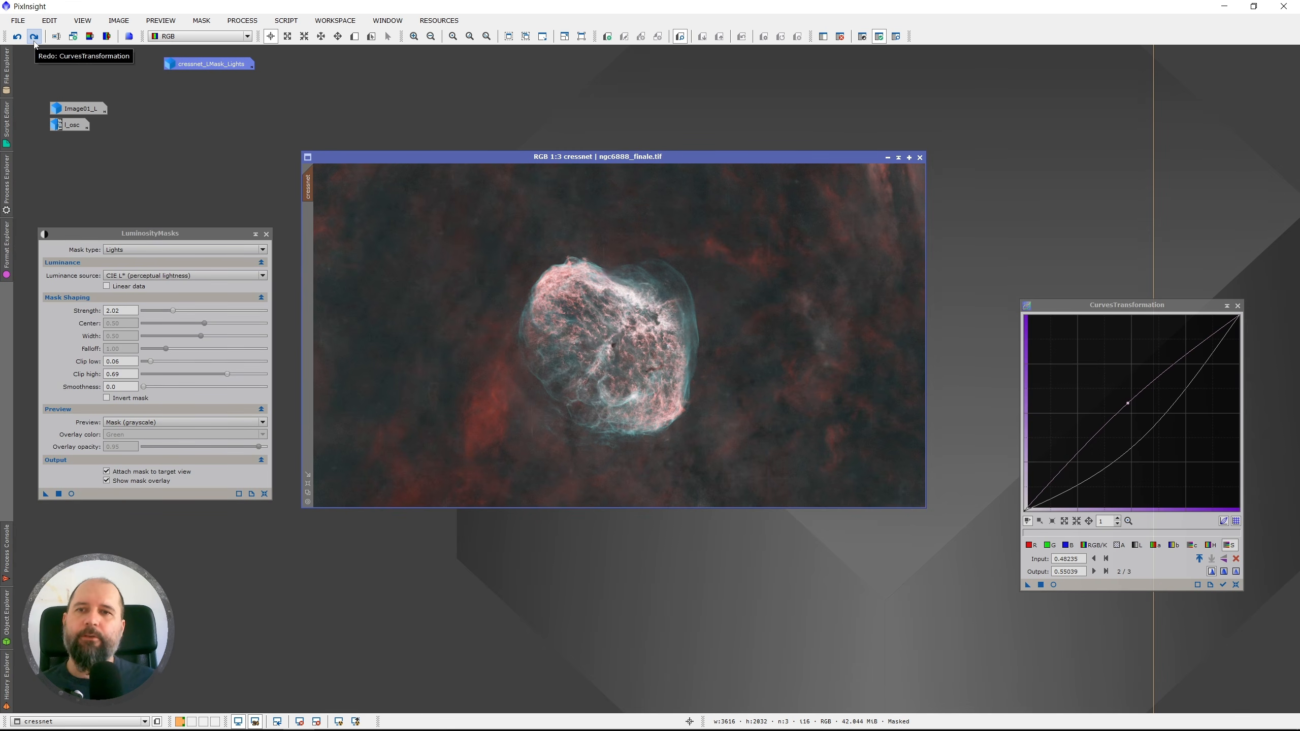
pyautogui.click(34, 38)
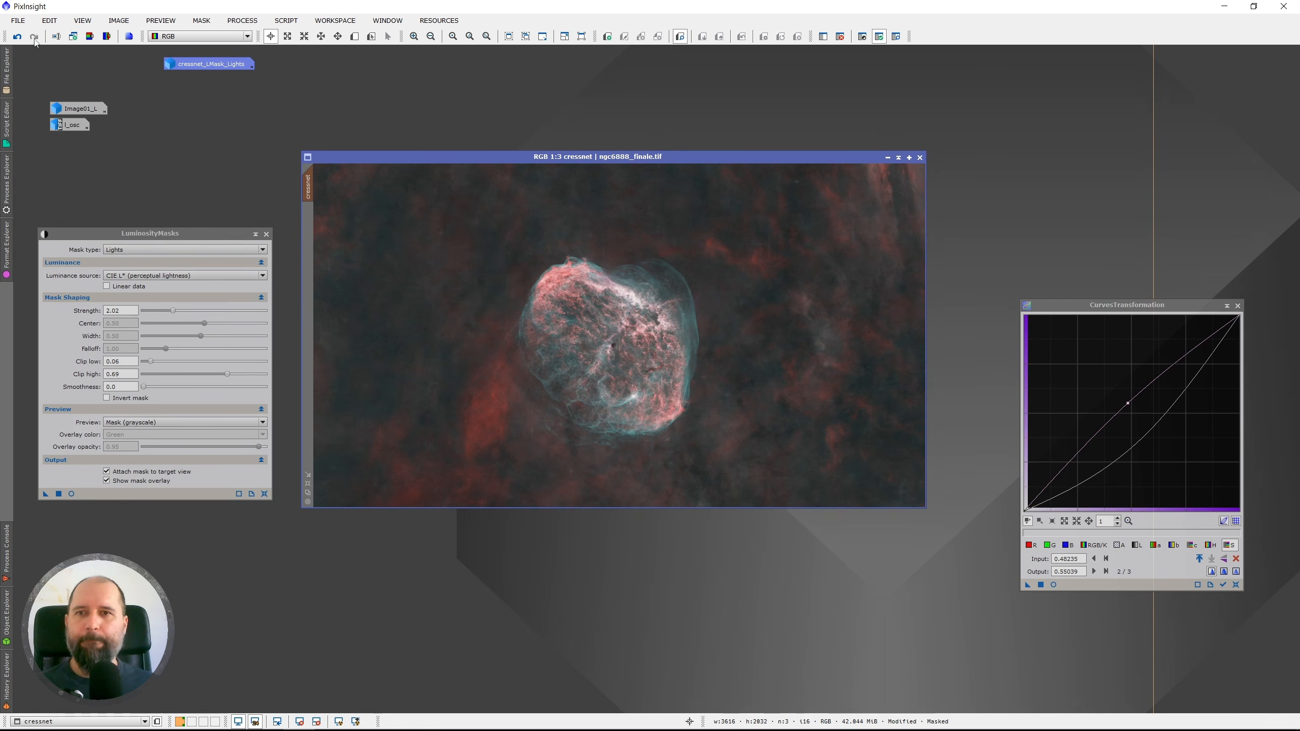
pyautogui.click(17, 37)
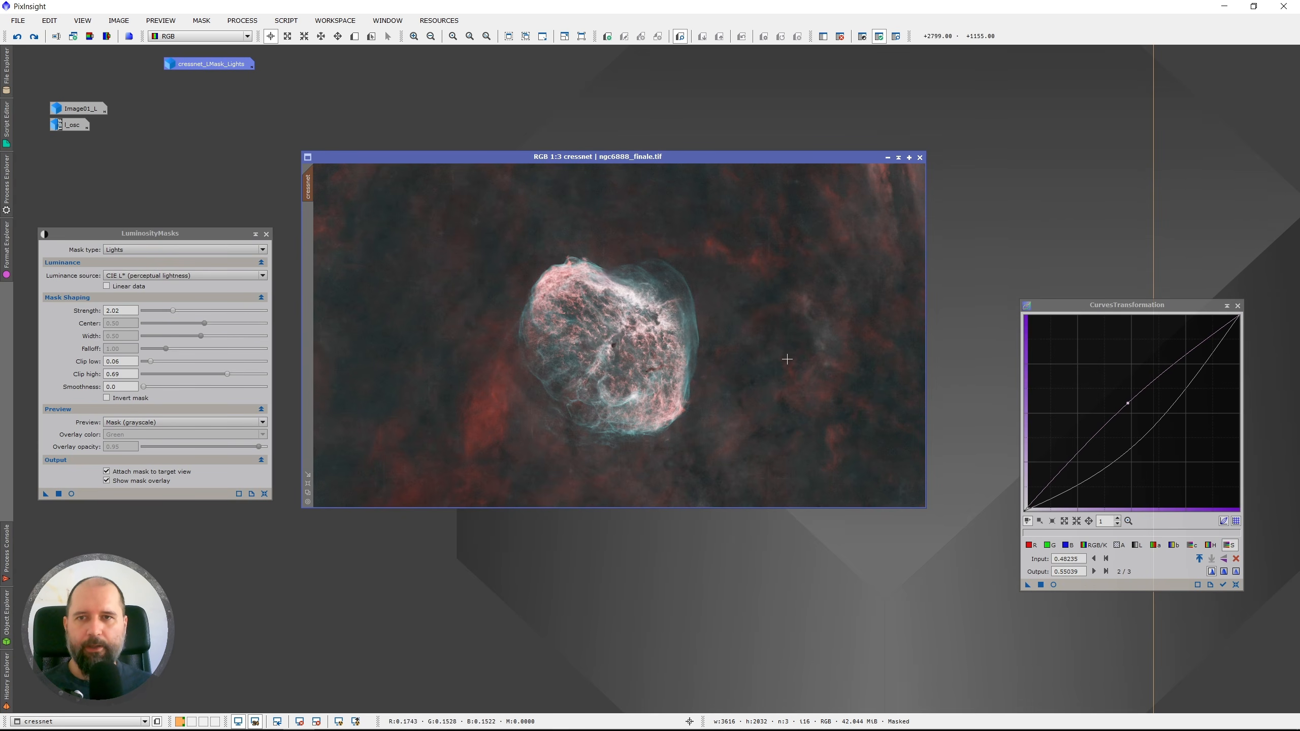
pyautogui.moveTo(533, 160); pyautogui.dragTo(538, 170)
pyautogui.rightClick(538, 169)
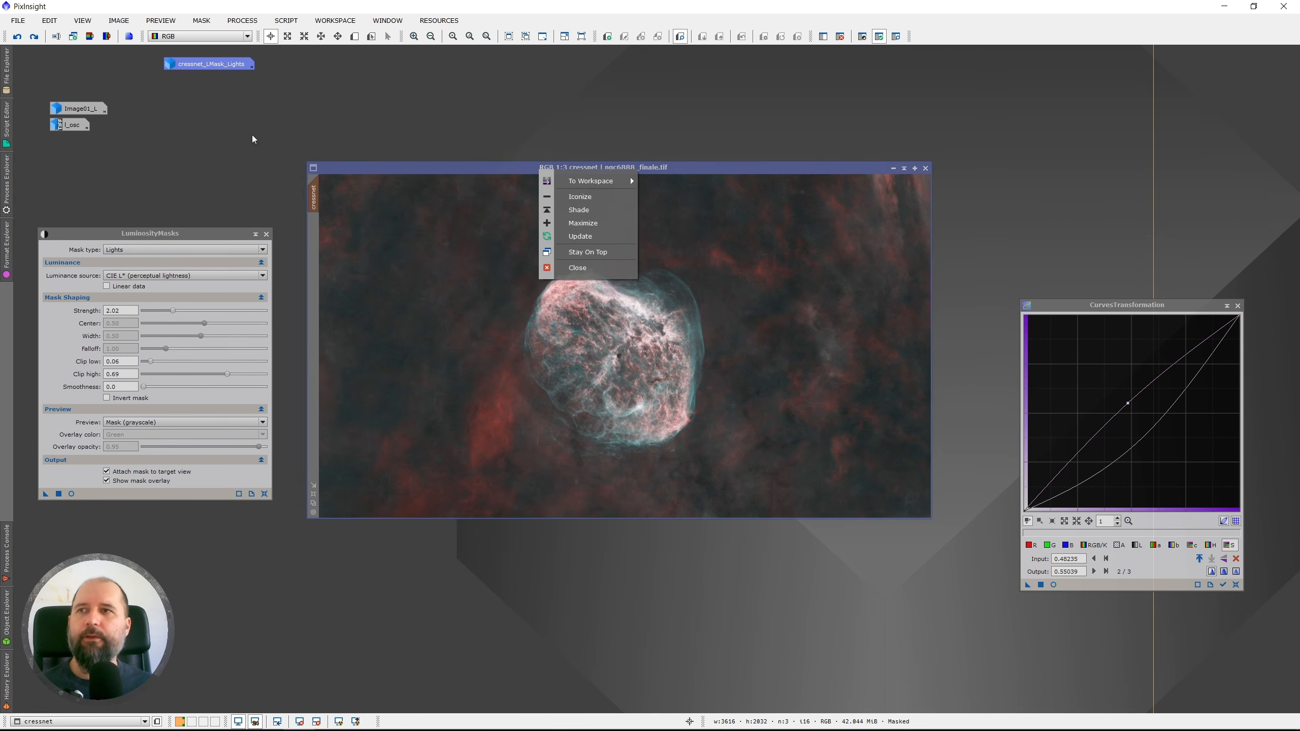
pyautogui.click(409, 165)
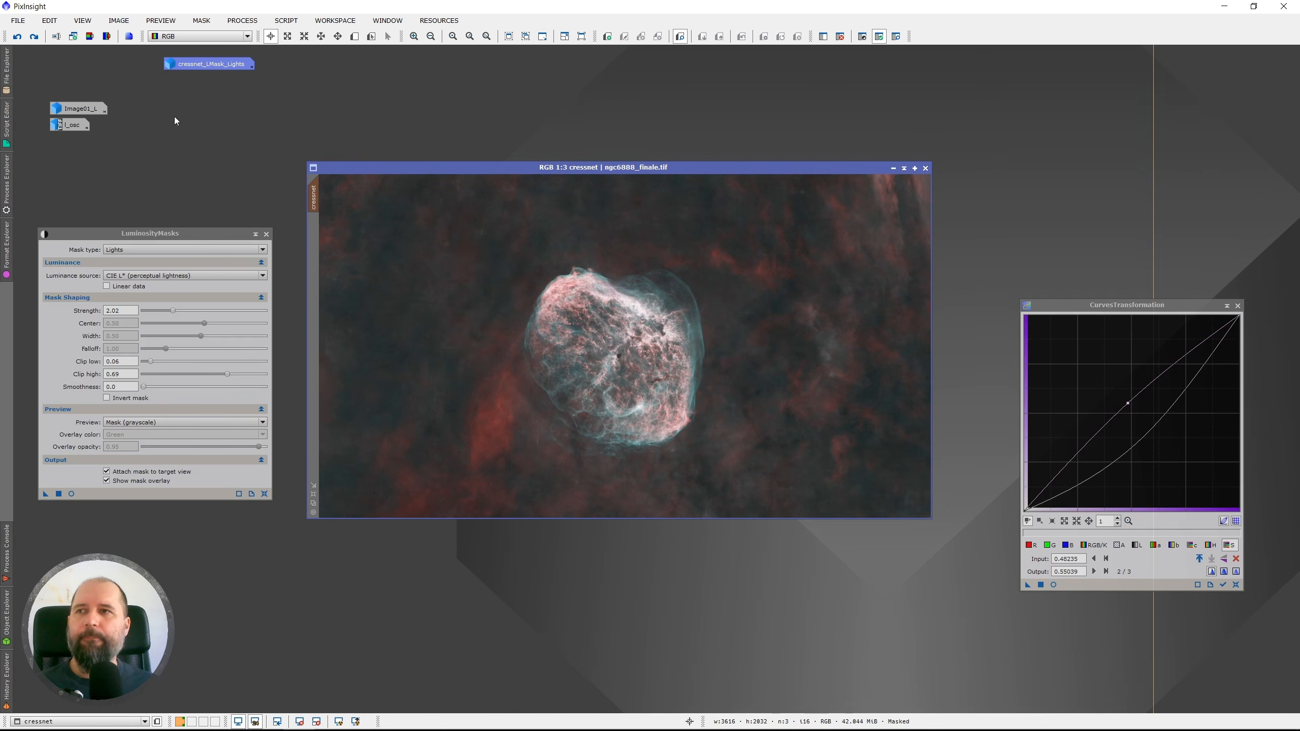
pyautogui.click(34, 37)
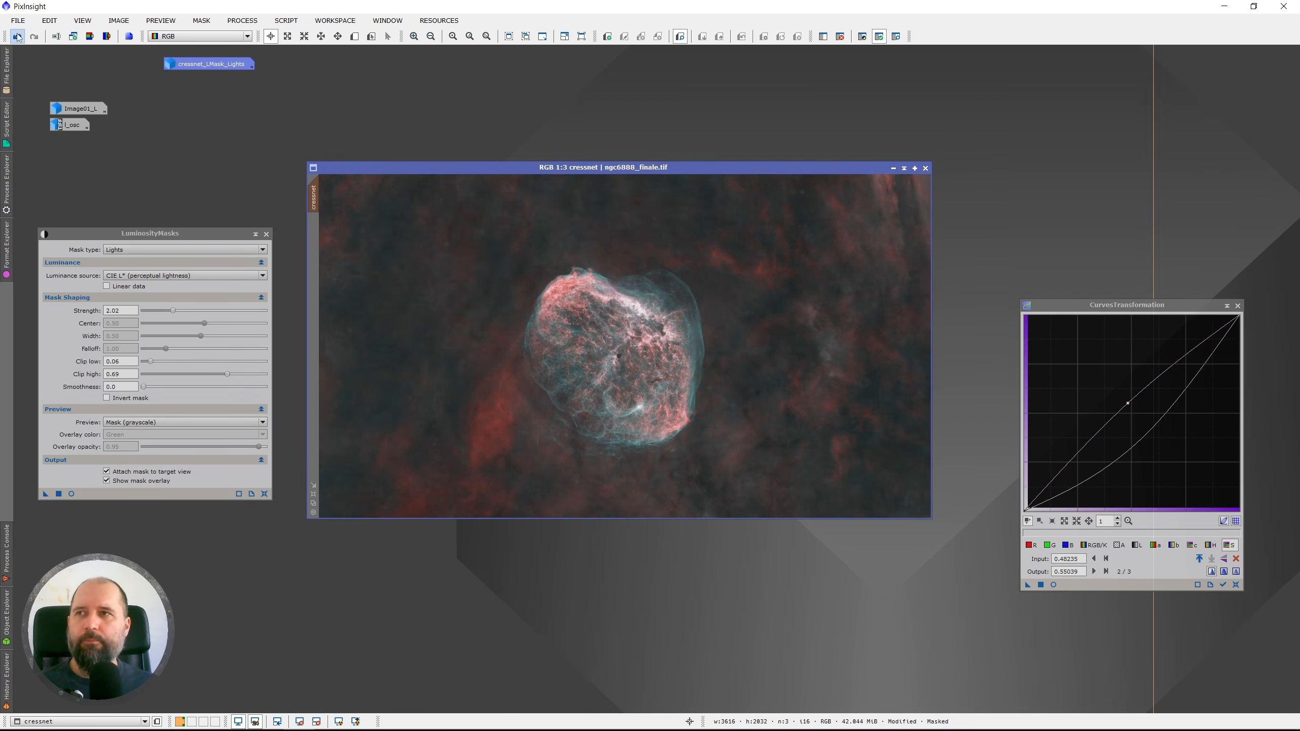
pyautogui.click(18, 37)
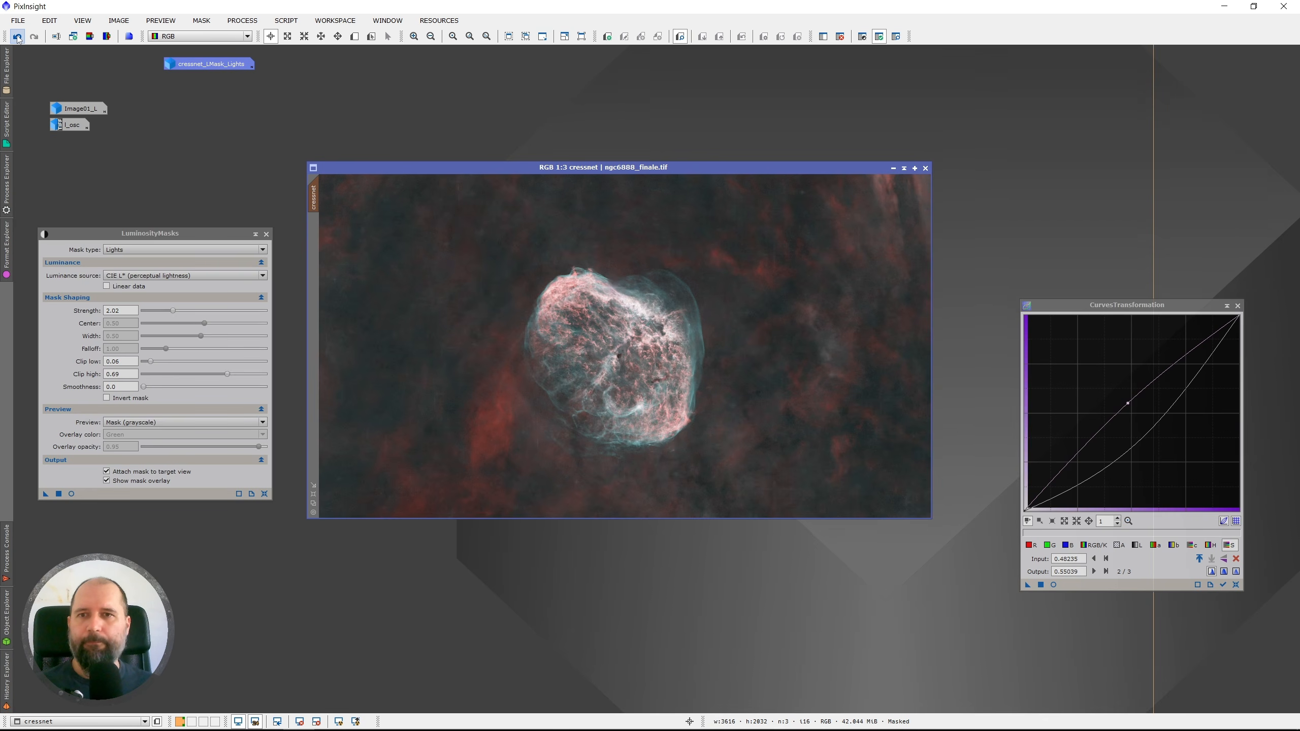
pyautogui.click(35, 37)
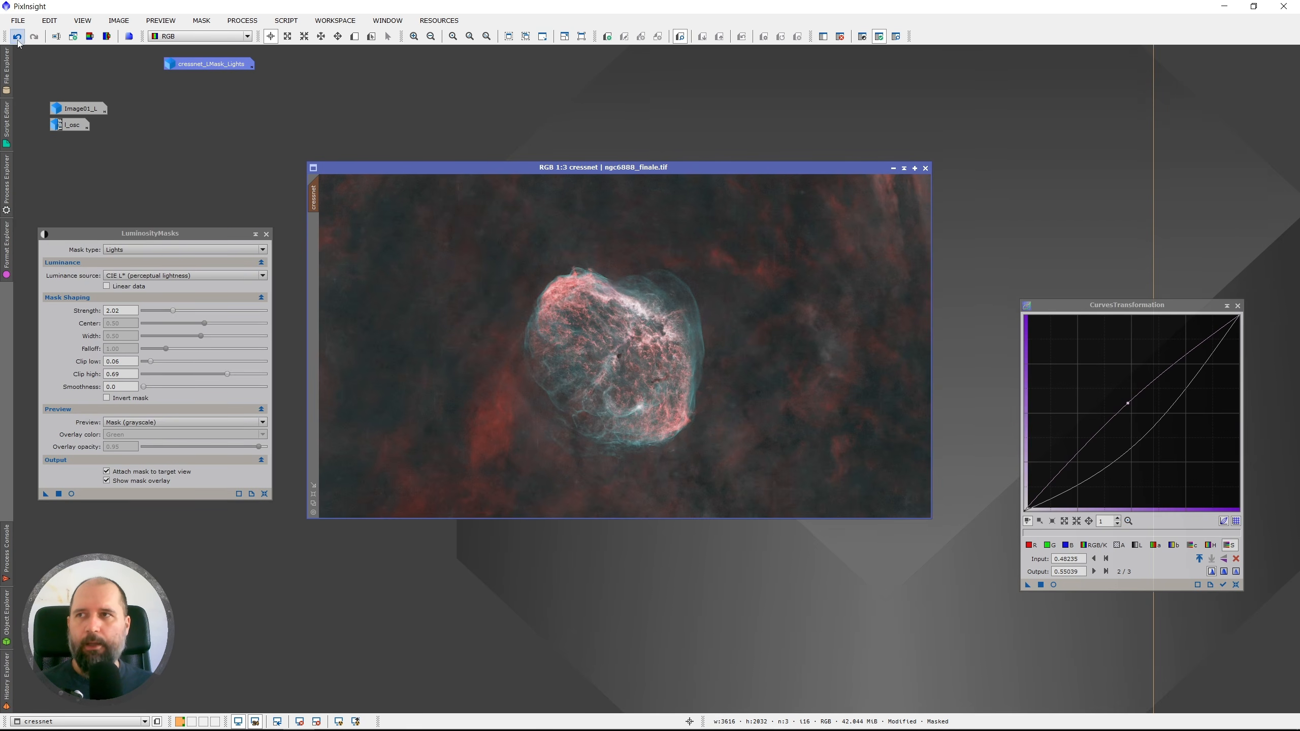
pyautogui.click(18, 37)
pyautogui.click(35, 37)
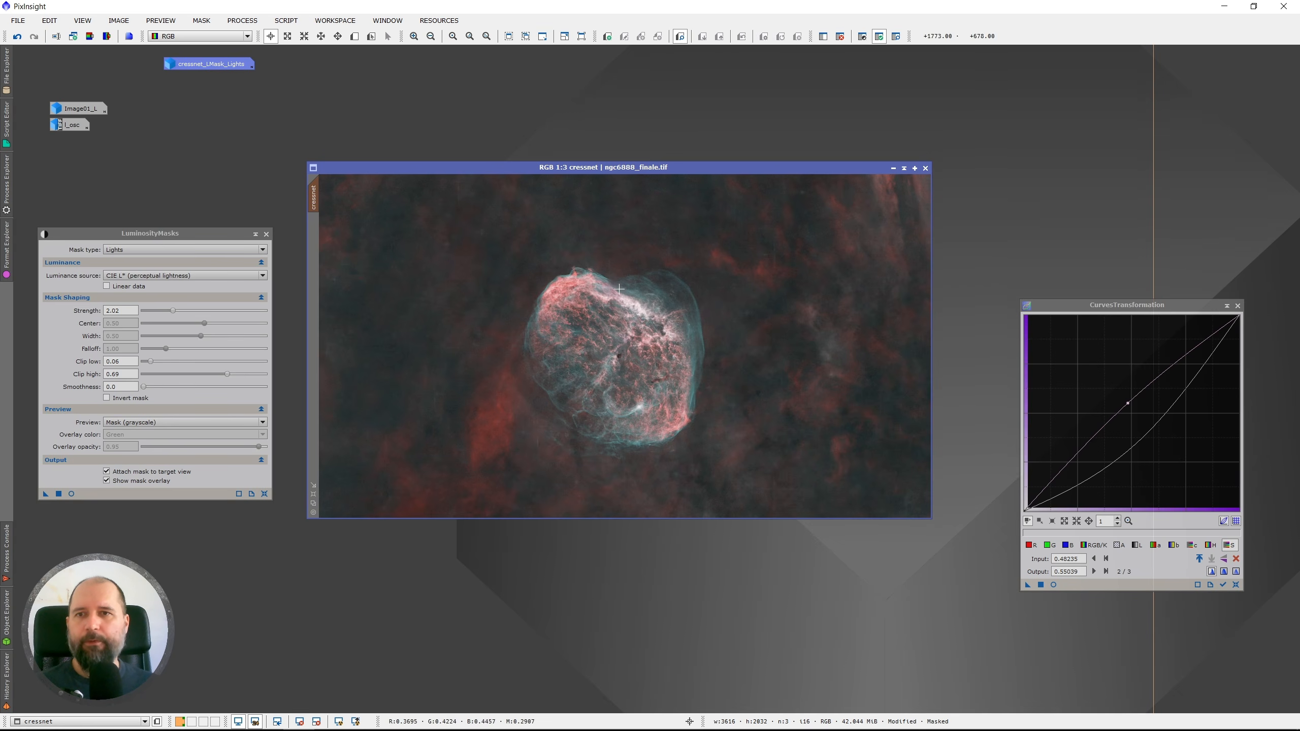
# Compare the nebula's upper rim at 1:1 with and without the curves adjustment, leaving the adjustment applied.
pyautogui.scroll(1, 541, 277)
pyautogui.scroll(1, 541, 278)
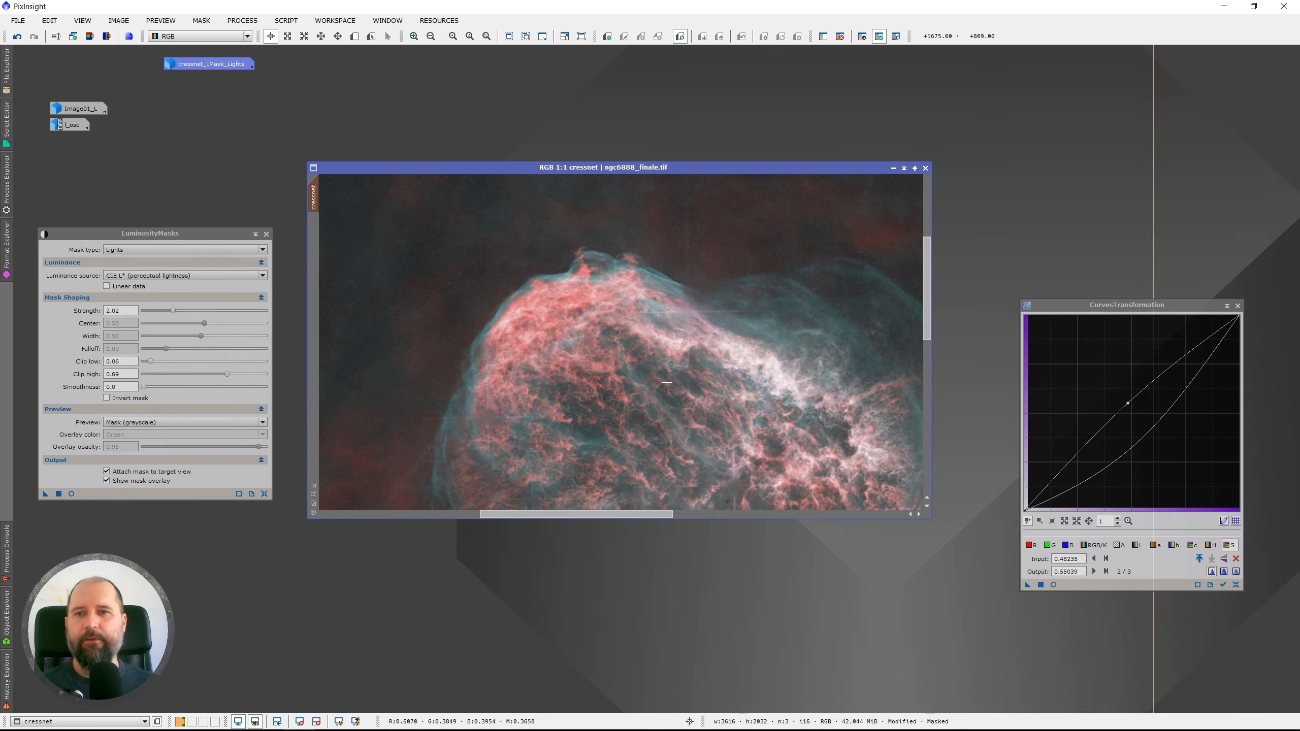
pyautogui.click(16, 37)
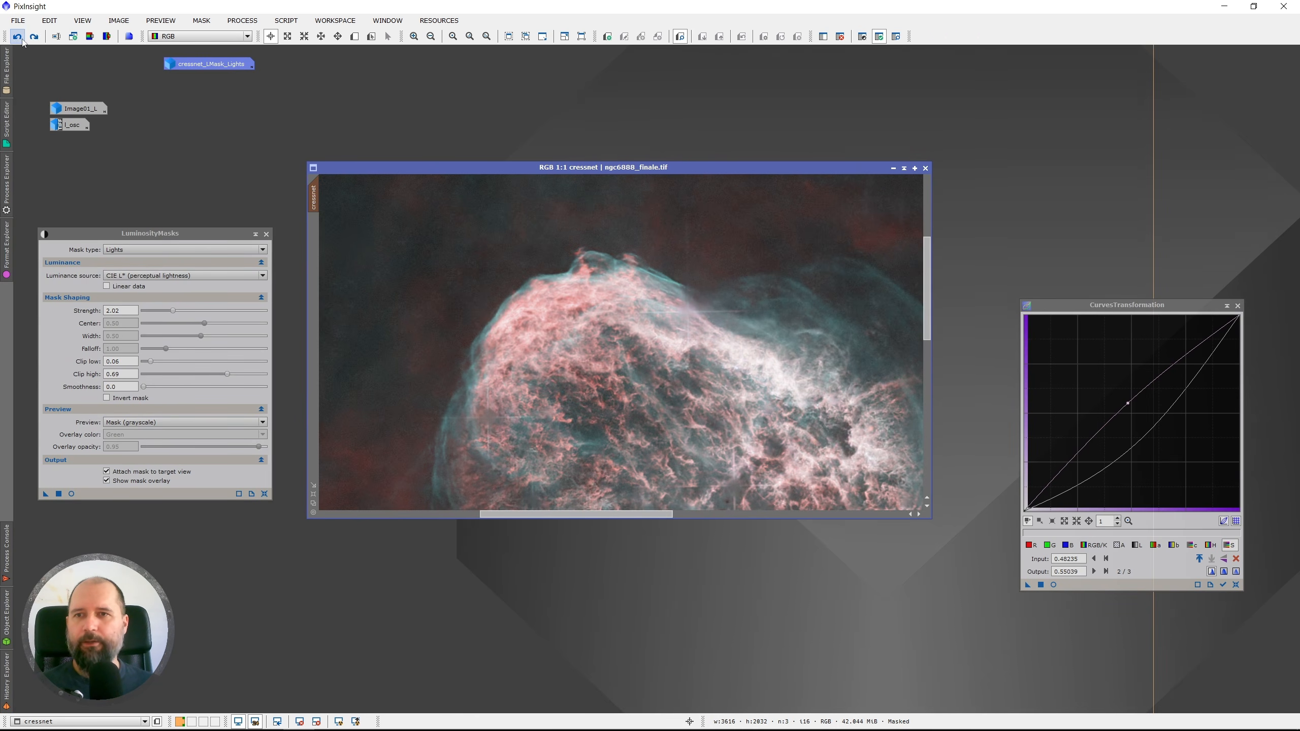
pyautogui.click(34, 37)
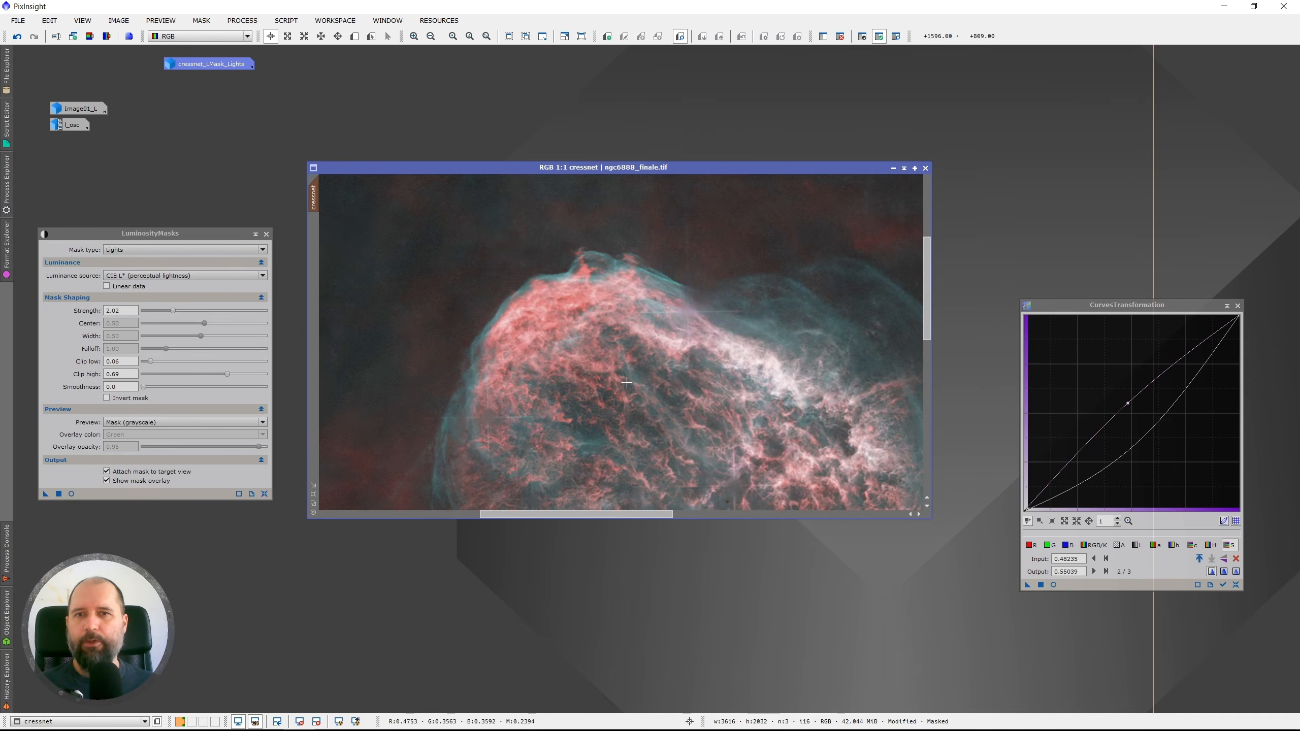
pyautogui.scroll(-2, 620, 342)
# Examine the nebula's lower edge at 1:1 before and after the curves adjustment, keeping the adjusted version.
pyautogui.moveTo(1114, 307); pyautogui.dragTo(1092, 290)
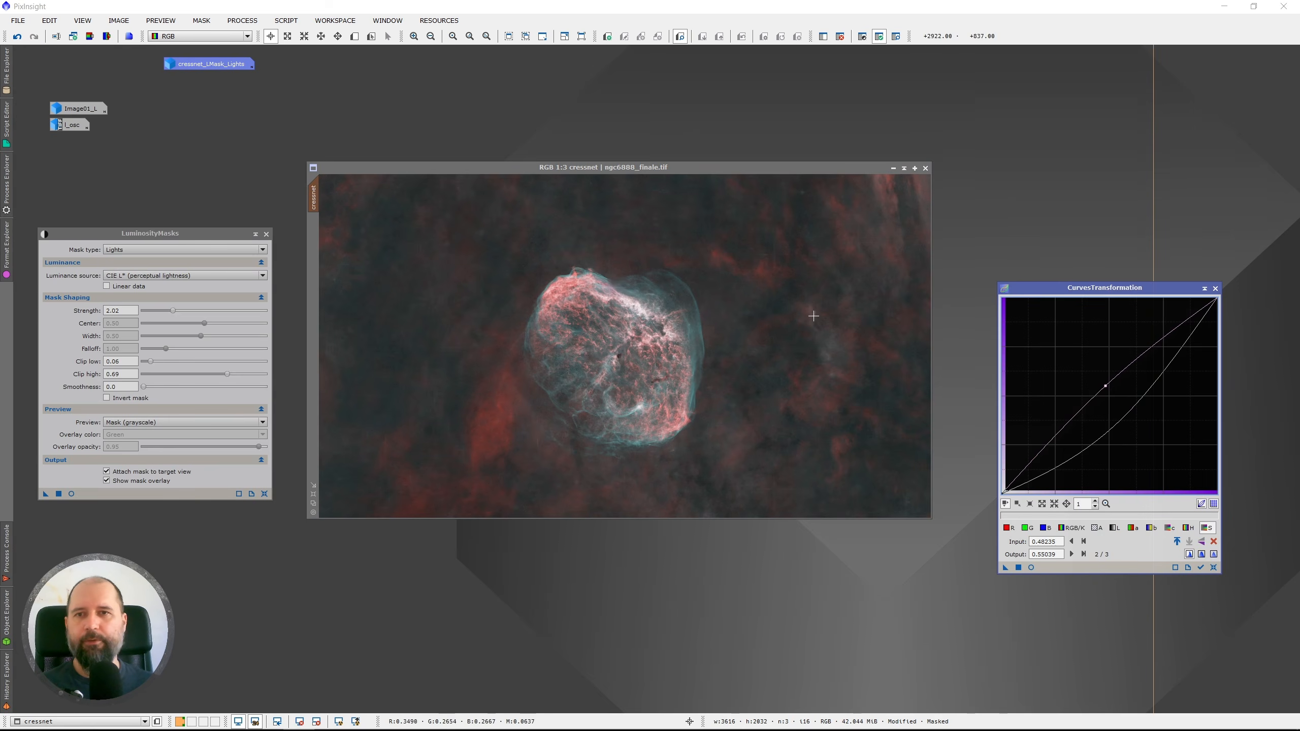
pyautogui.click(684, 465)
pyautogui.scroll(2, 676, 441)
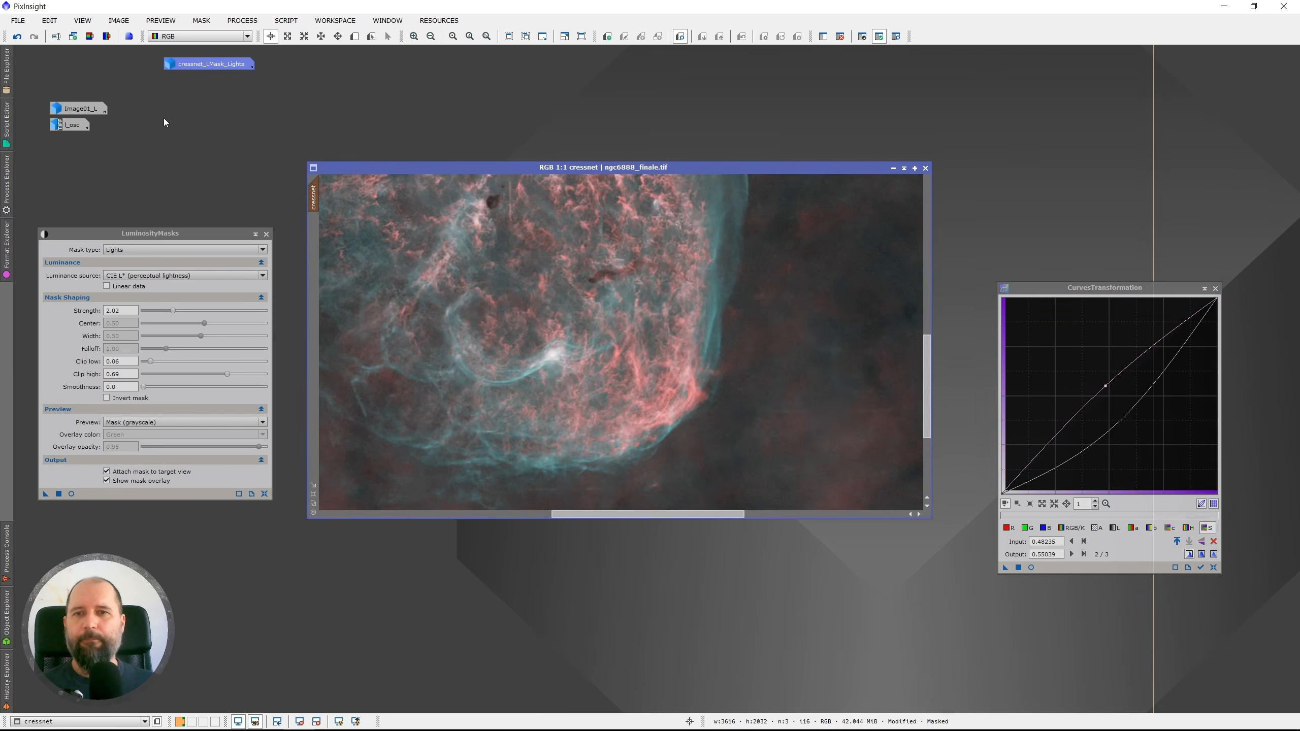
pyautogui.hotkey('ctrl', 'z')
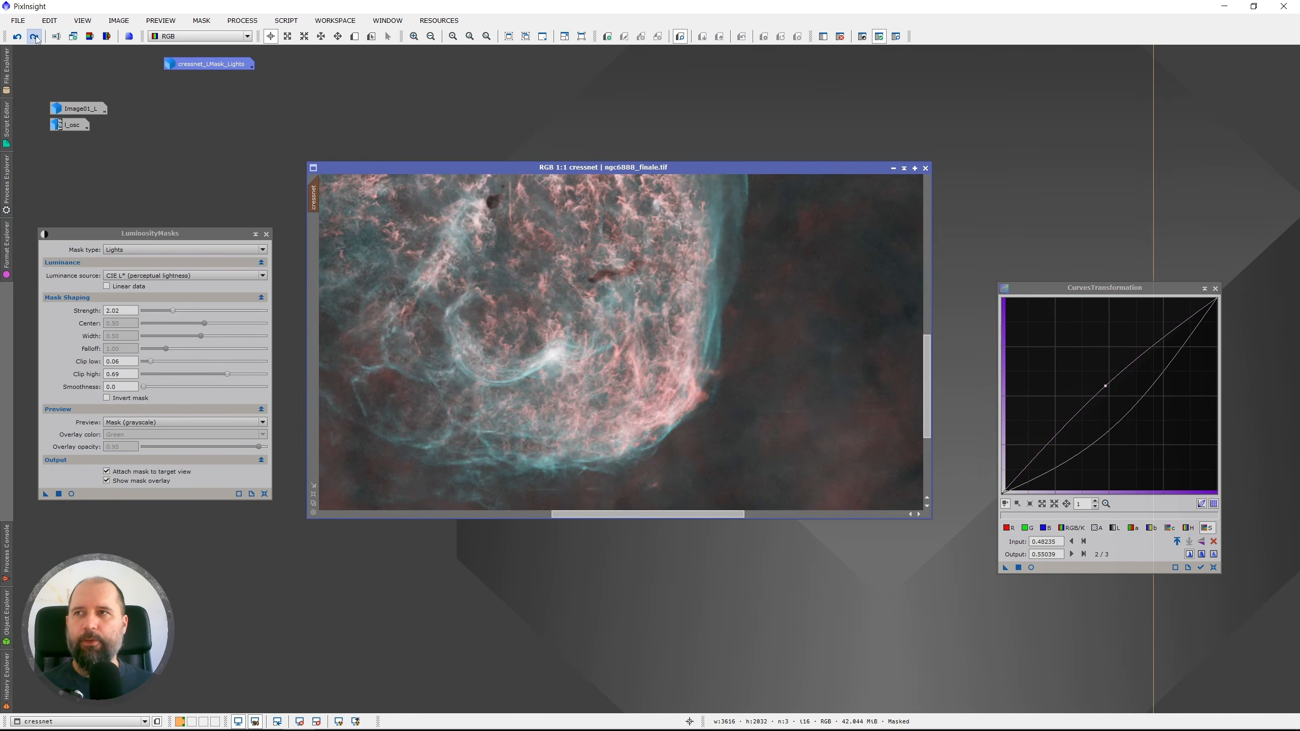
pyautogui.click(35, 38)
pyautogui.scroll(-1, 517, 393)
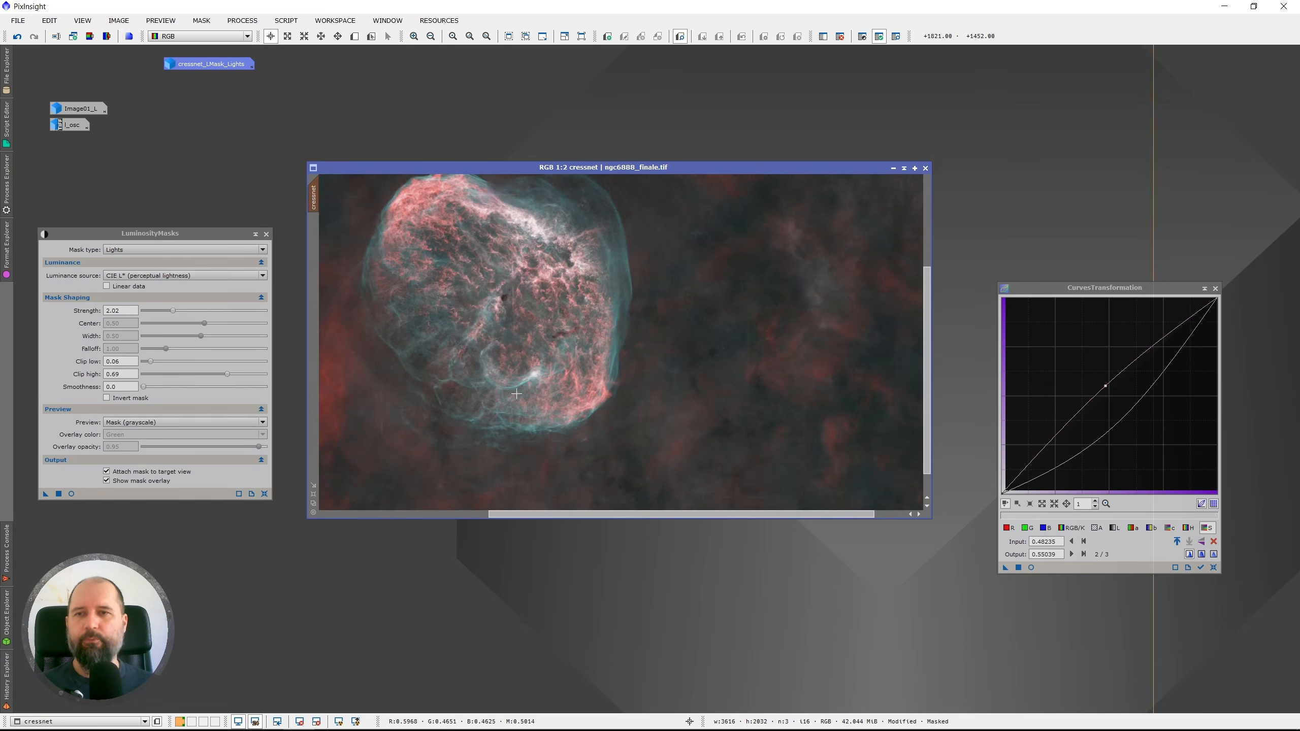
pyautogui.scroll(-1, 487, 360)
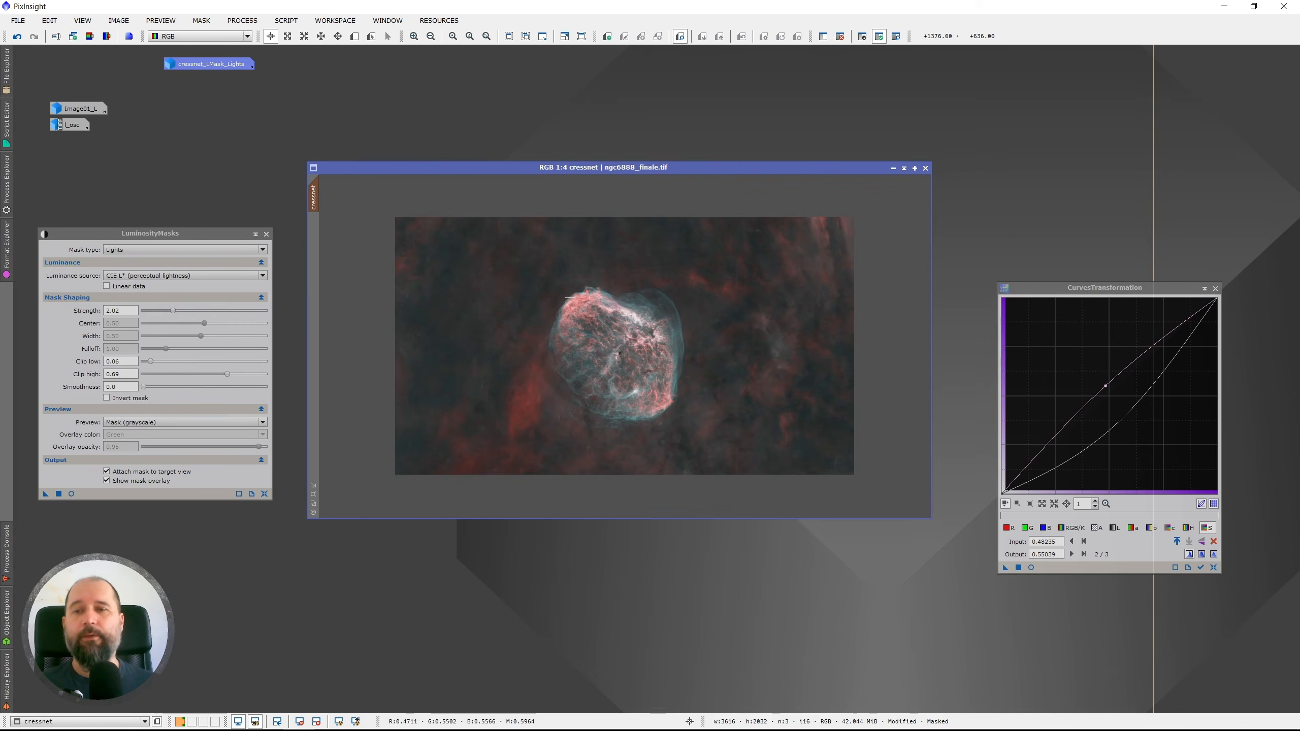
# Inspect the bright upper rim, then compare the nebula's core at 1:1 with the curves adjustment undone and redone.
pyautogui.scroll(1, 570, 296)
pyautogui.scroll(1, 540, 229)
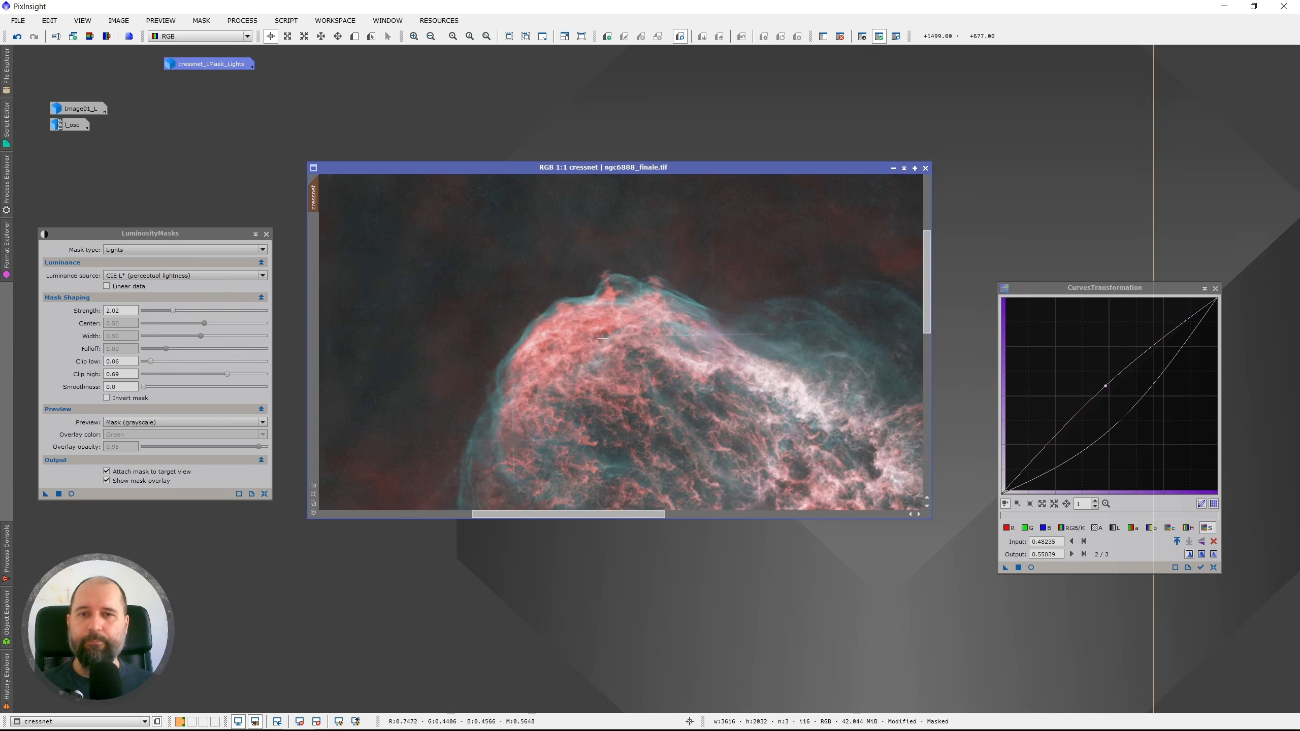
pyautogui.scroll(-2, 609, 340)
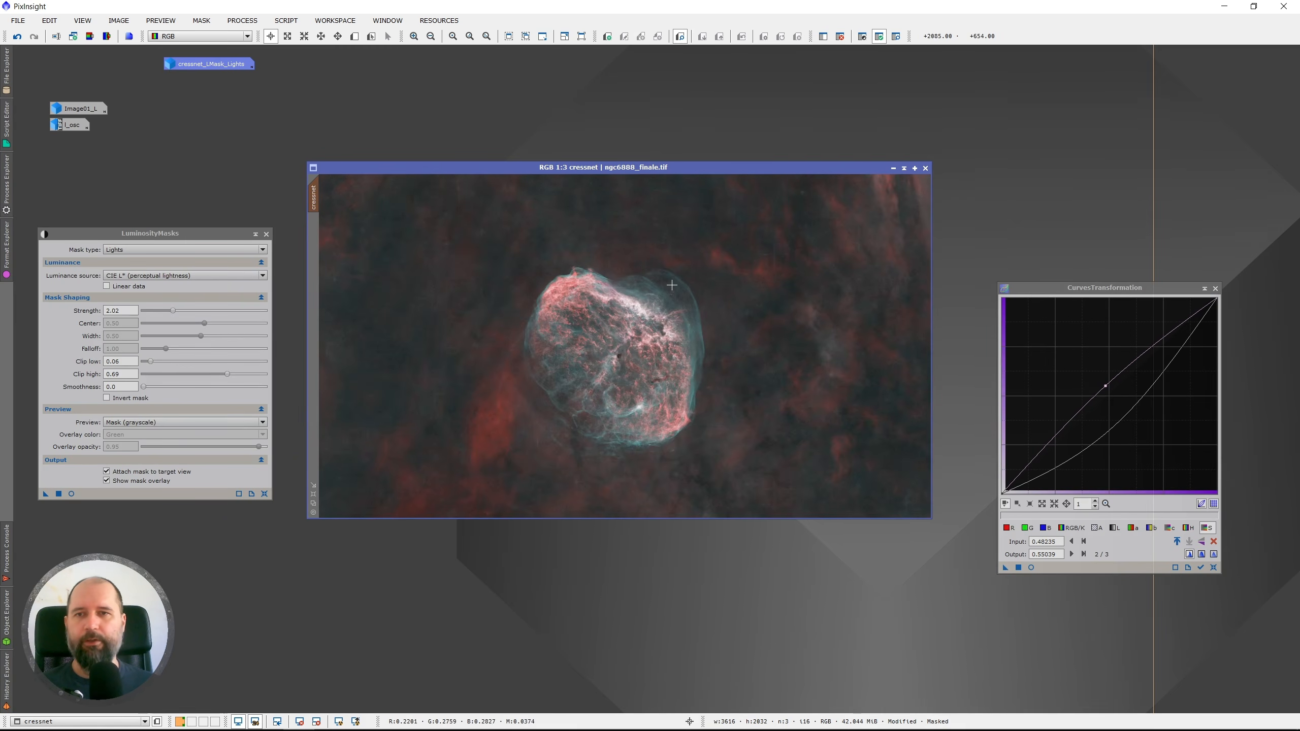
pyautogui.scroll(1, 672, 282)
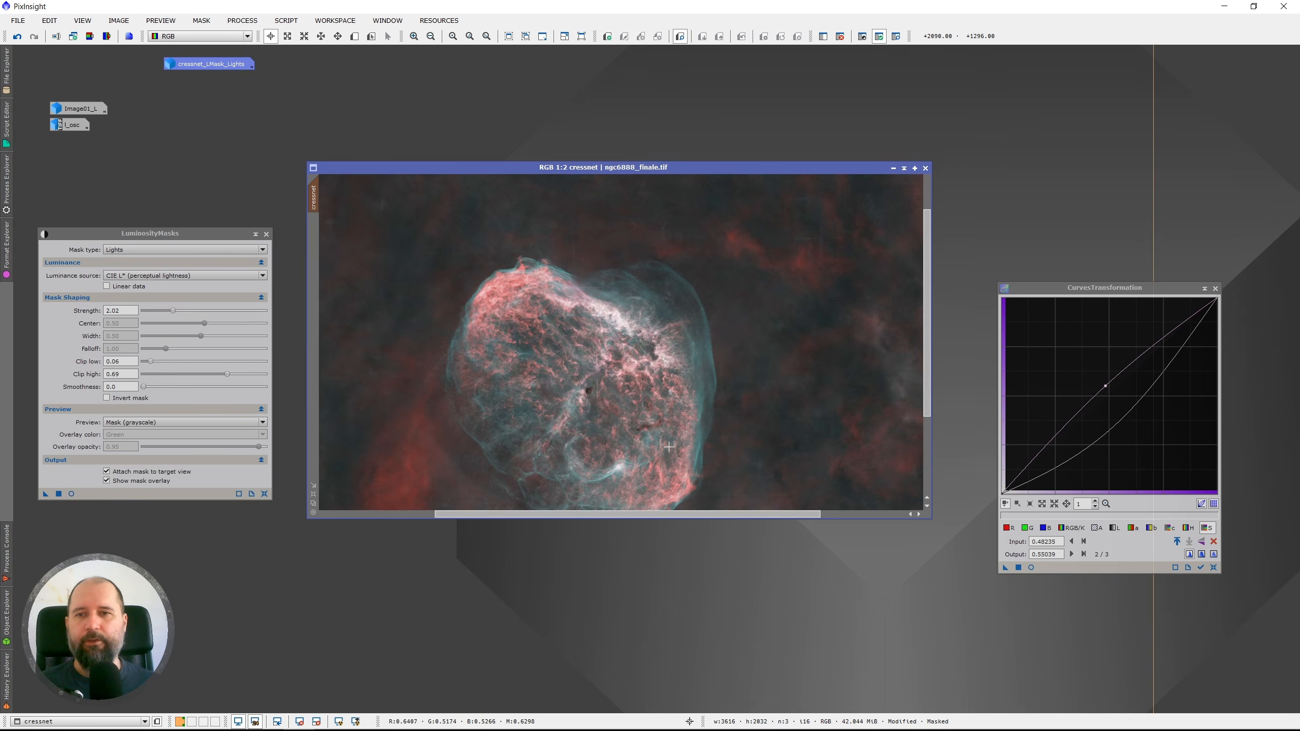
pyautogui.scroll(1, 668, 456)
pyautogui.click(18, 37)
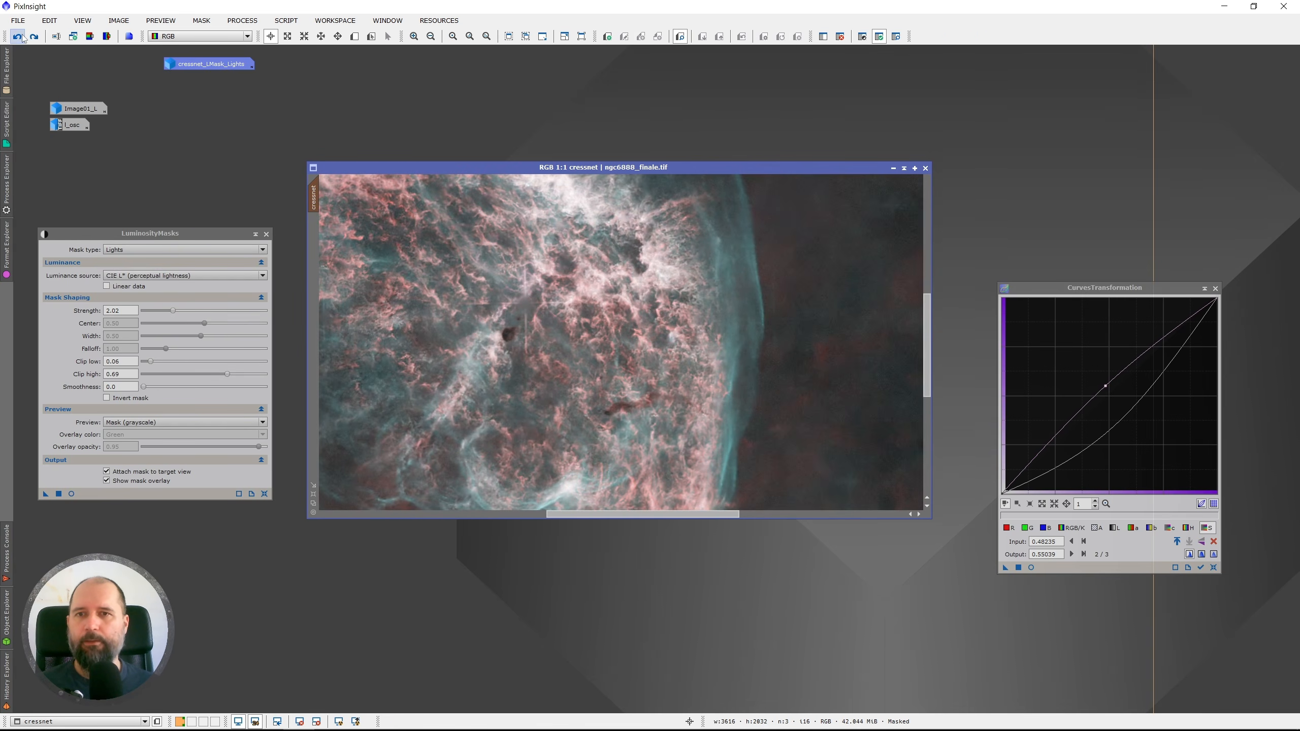
pyautogui.click(35, 36)
pyautogui.scroll(-3, 876, 365)
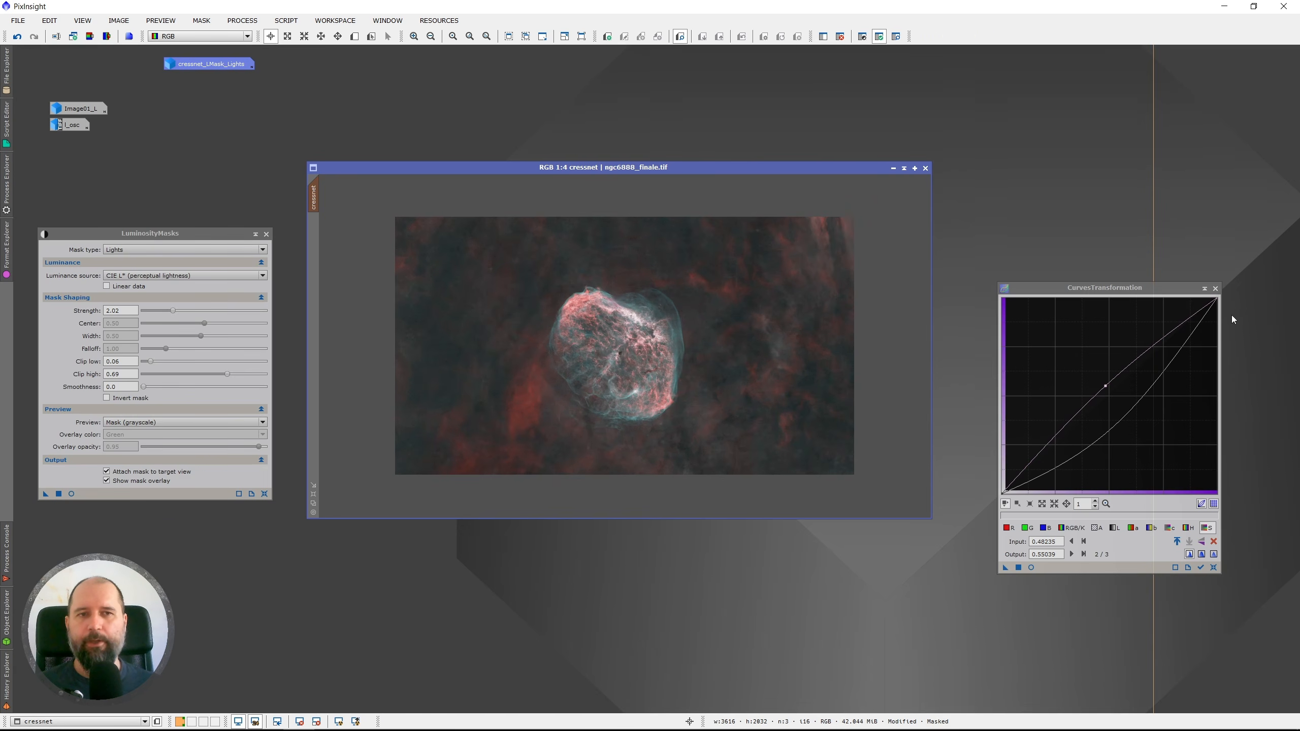
# Reset CurvesTransformation to its default curves and move its window a little farther from the cressnet image.
pyautogui.click(1213, 568)
pyautogui.moveTo(1118, 290); pyautogui.dragTo(1135, 329)
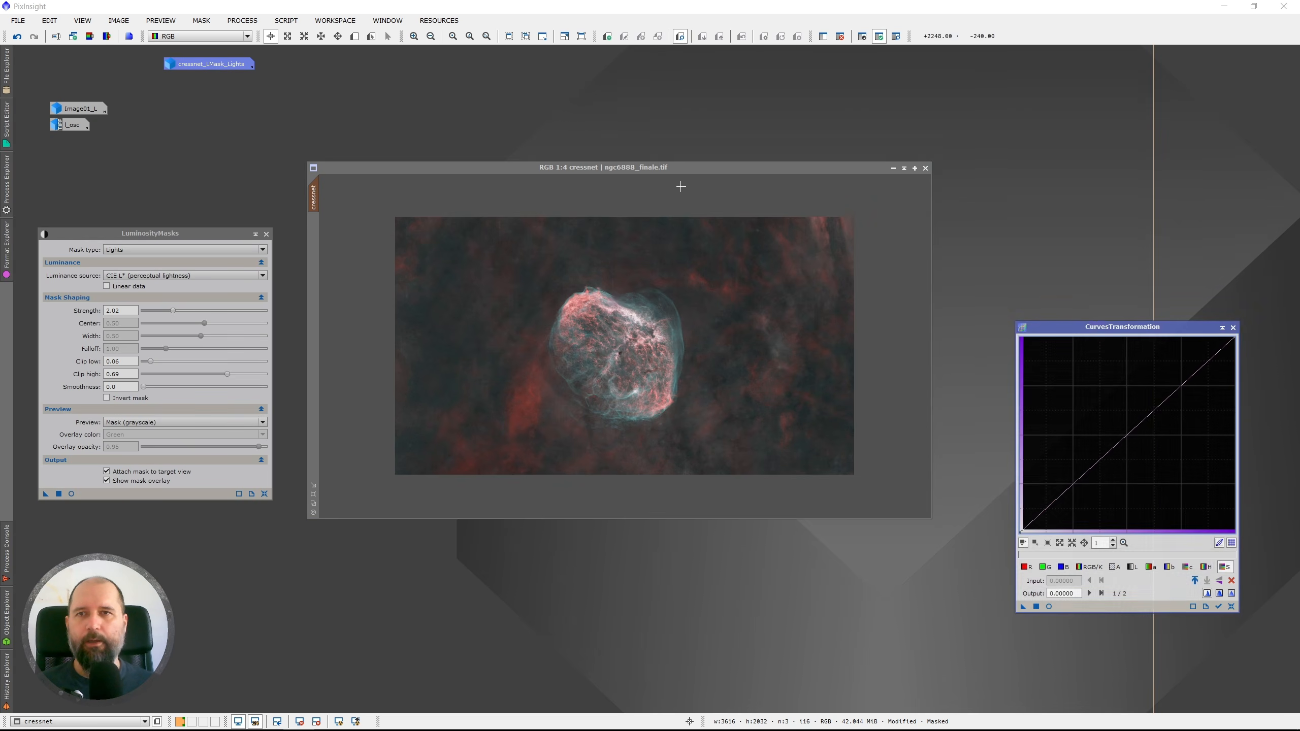
# Remove the Lights mask from the cressnet image and open the LuminosityMasks real-time preview on it.
pyautogui.click(684, 169)
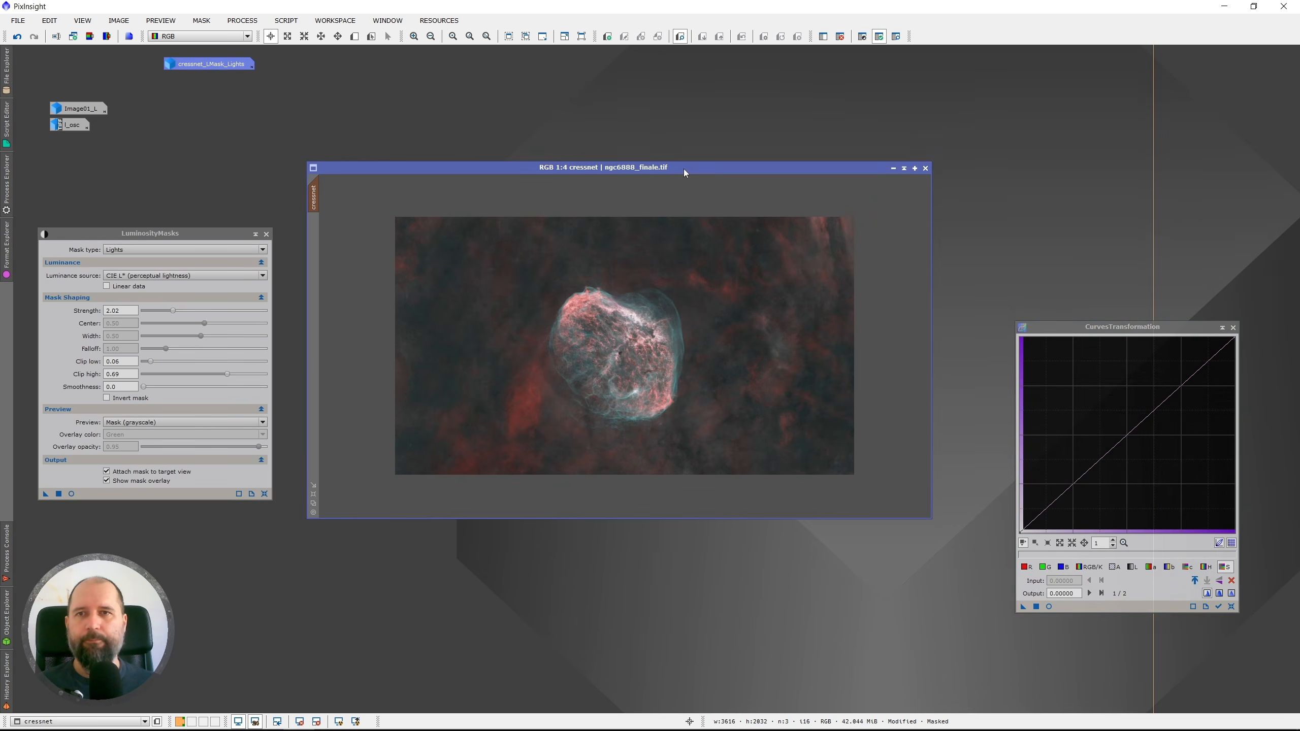
pyautogui.click(842, 37)
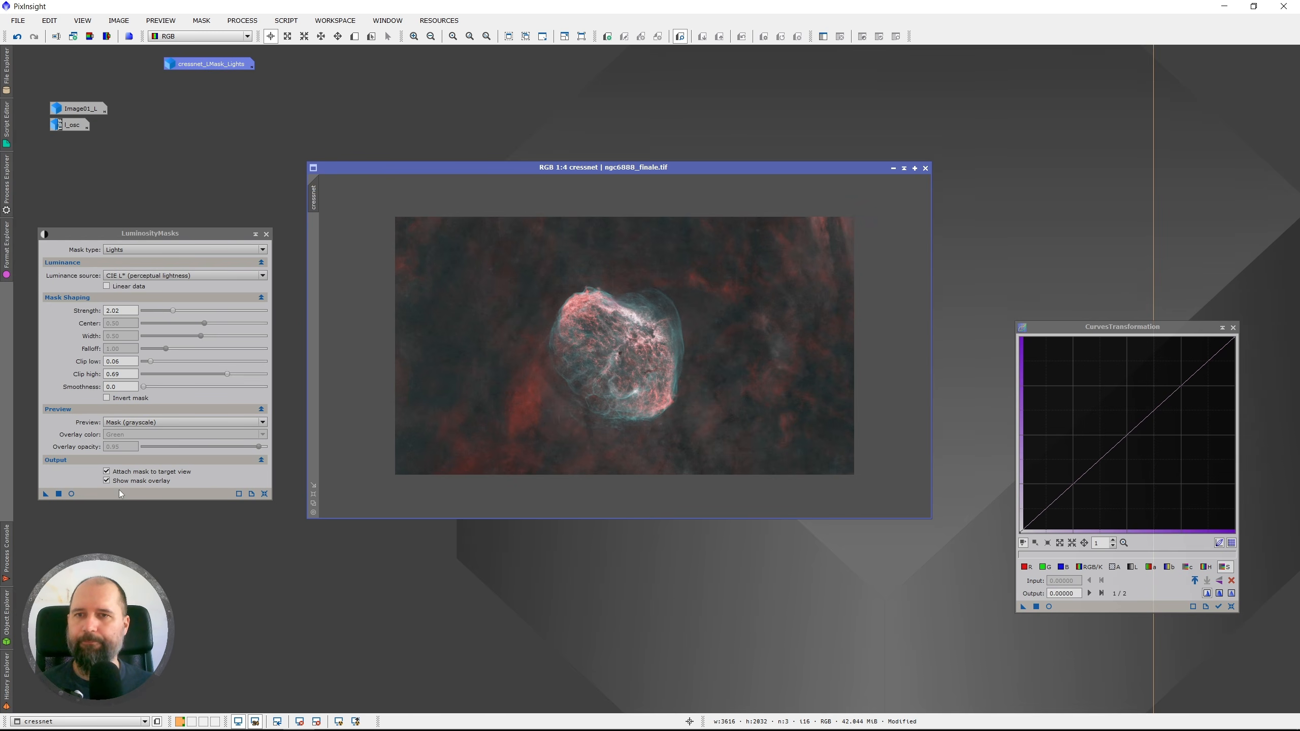
pyautogui.click(72, 495)
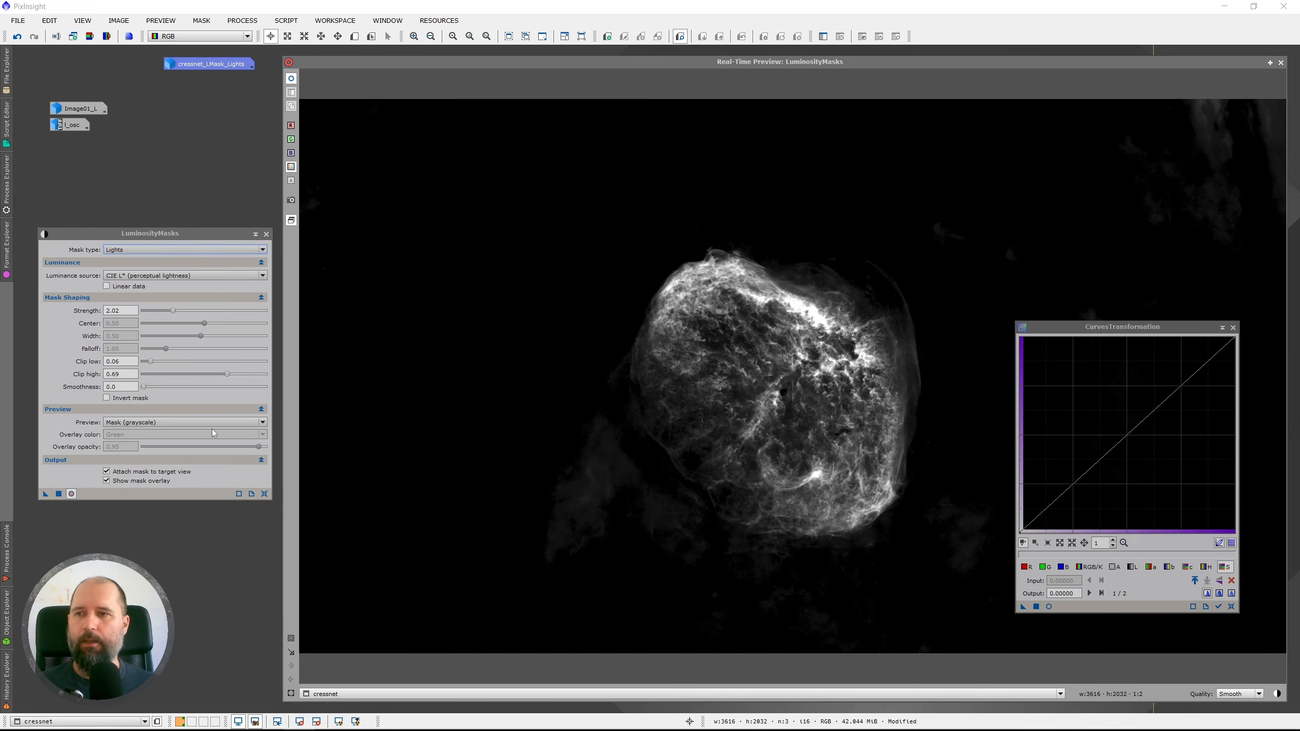
# Reset the LuminosityMasks settings and use CIE L* (perceptual lightness) as the luminance source.
pyautogui.click(265, 493)
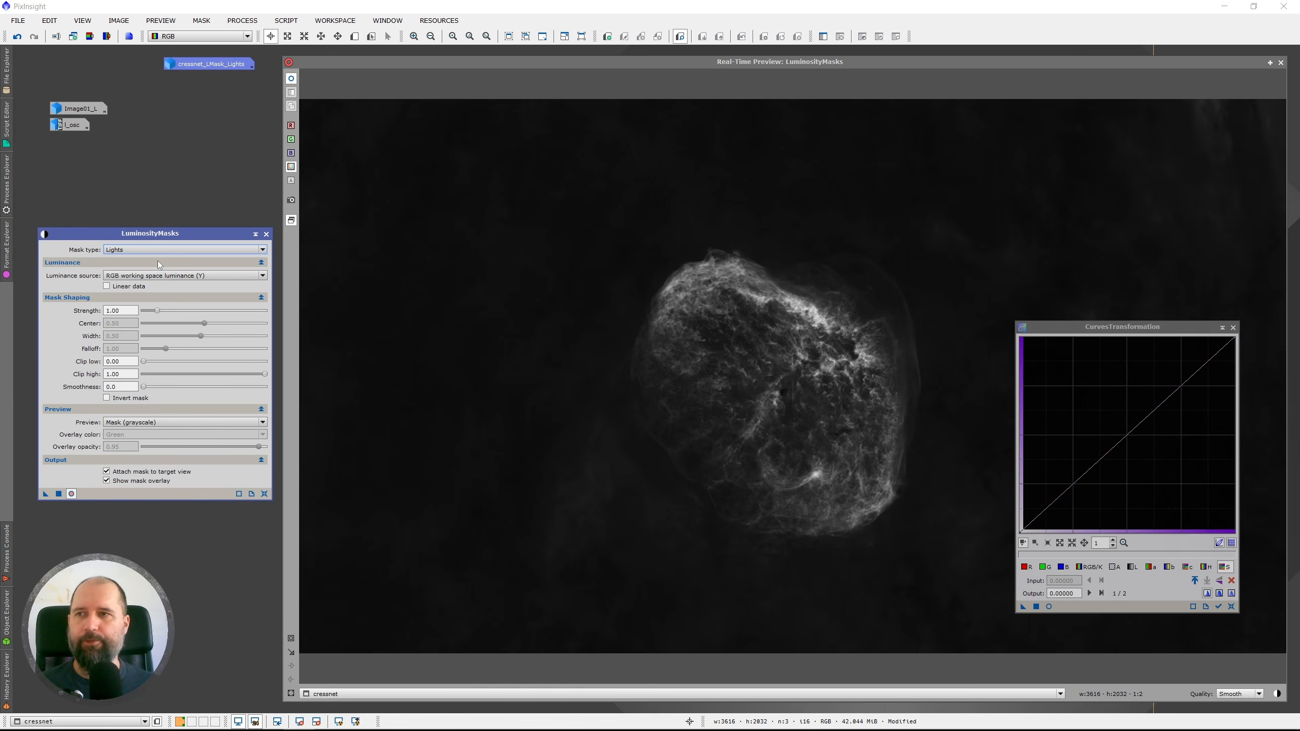
pyautogui.click(169, 276)
pyautogui.click(169, 288)
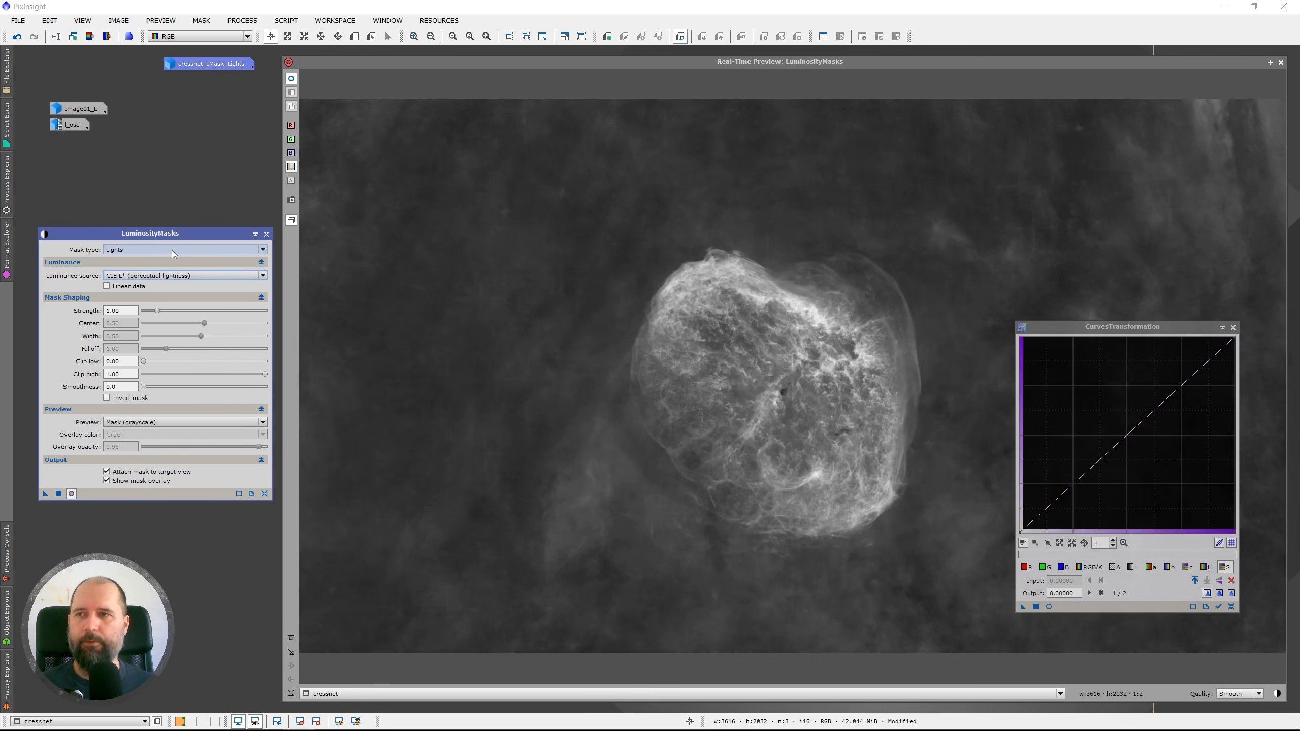
# Make the mask type Darks with a strength of 5.16 and inspect the small bright spot inside the nebula at close range.
pyautogui.click(172, 250)
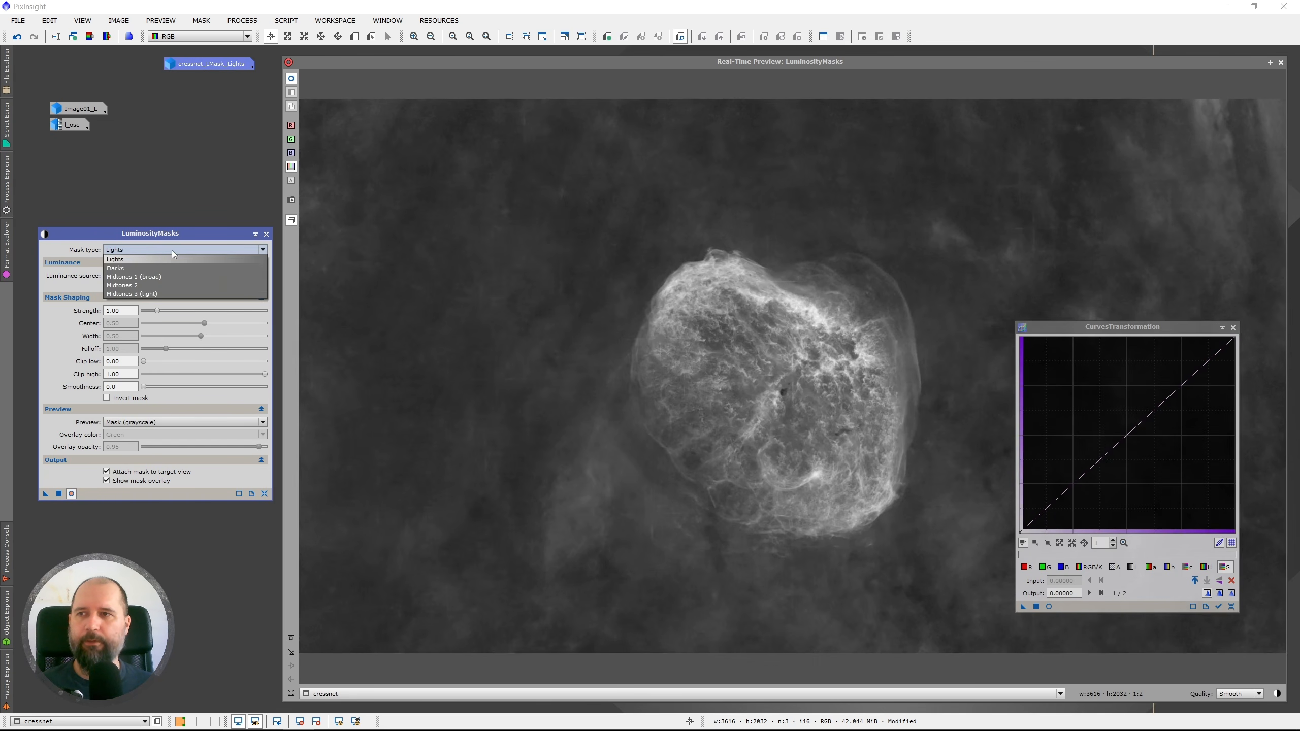
pyautogui.click(143, 267)
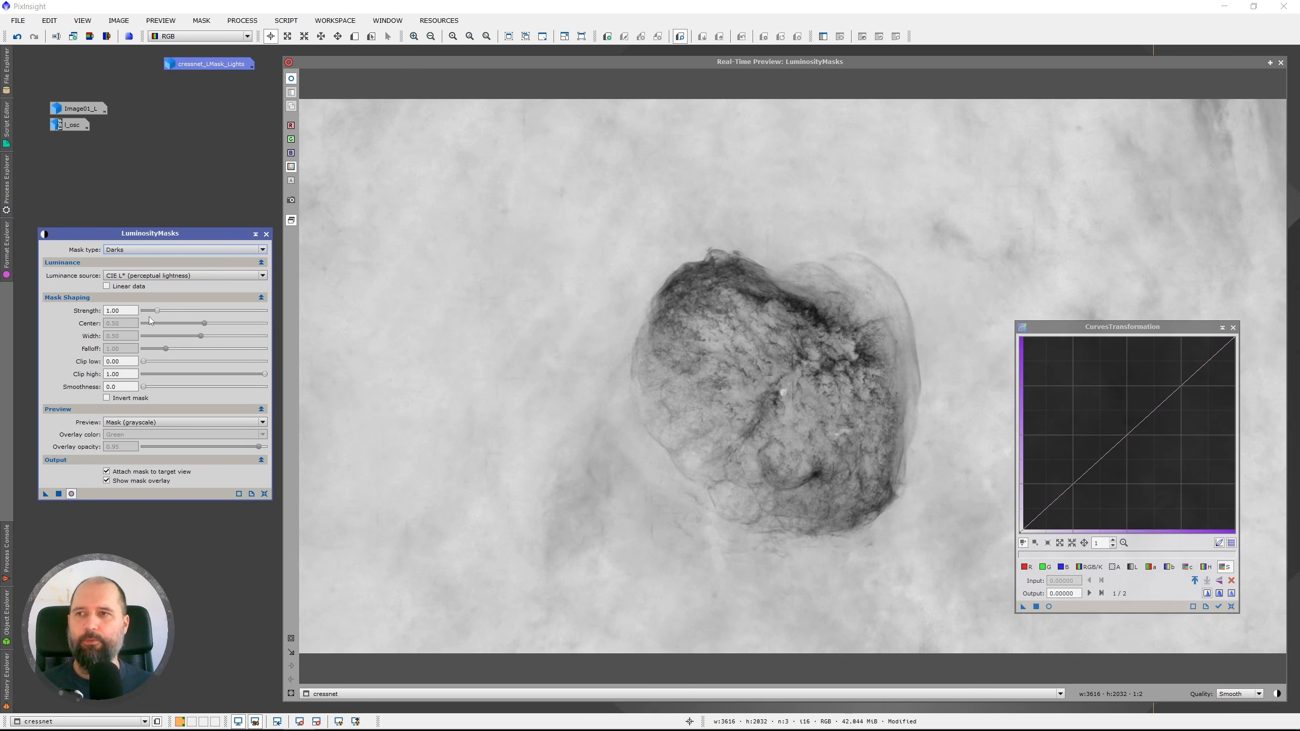
pyautogui.moveTo(156, 310); pyautogui.dragTo(221, 309)
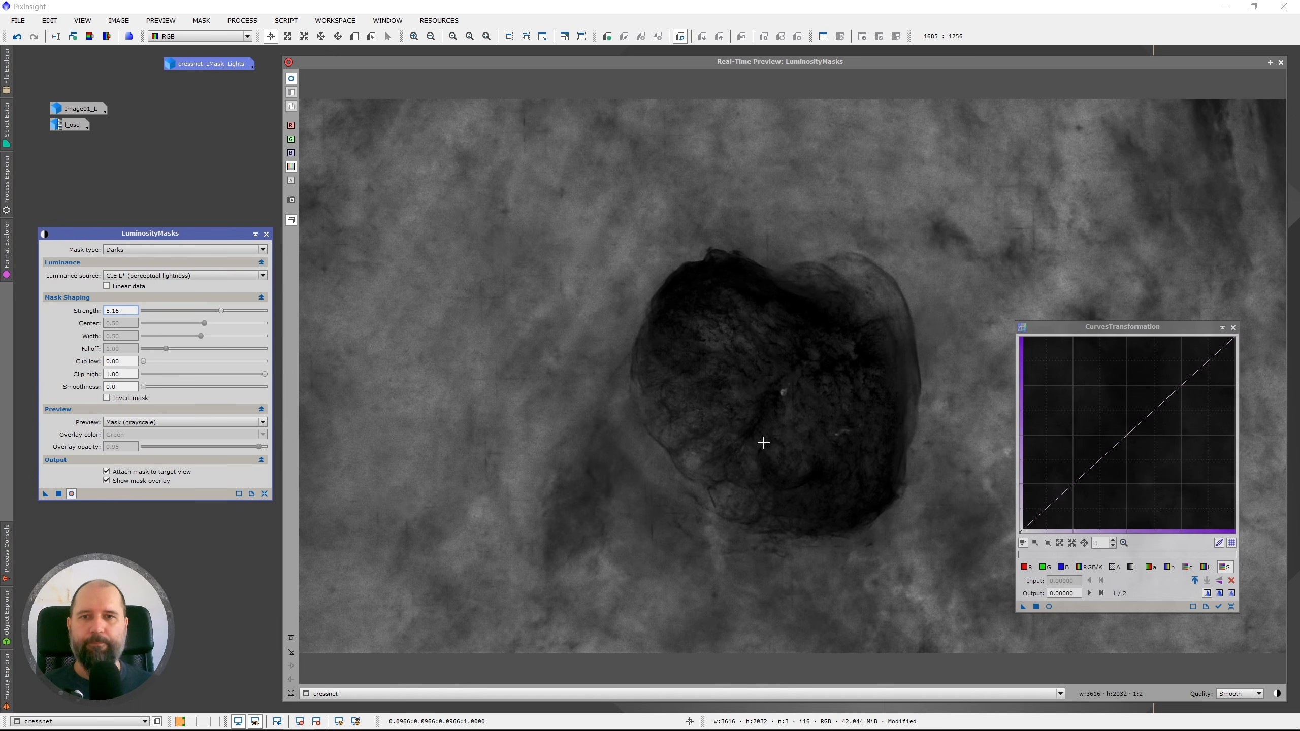
pyautogui.click(304, 637)
pyautogui.moveTo(755, 364); pyautogui.dragTo(816, 420)
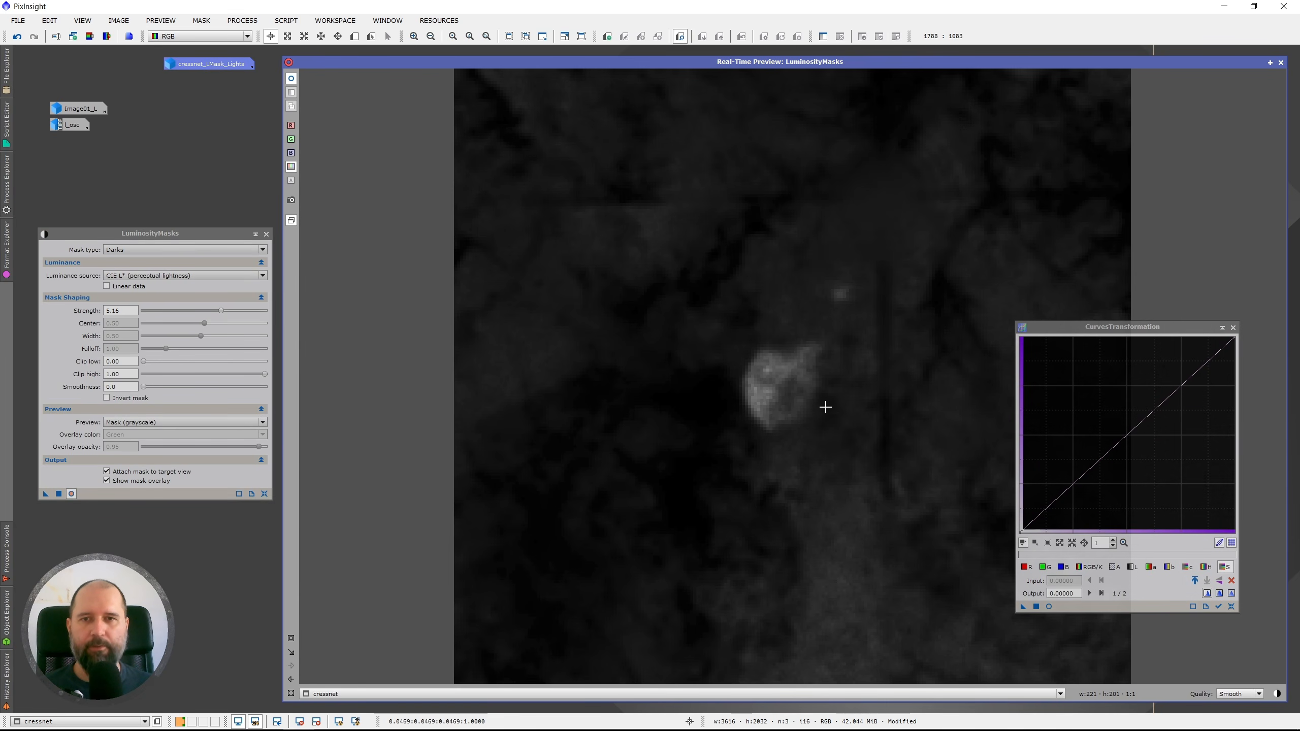
pyautogui.click(290, 695)
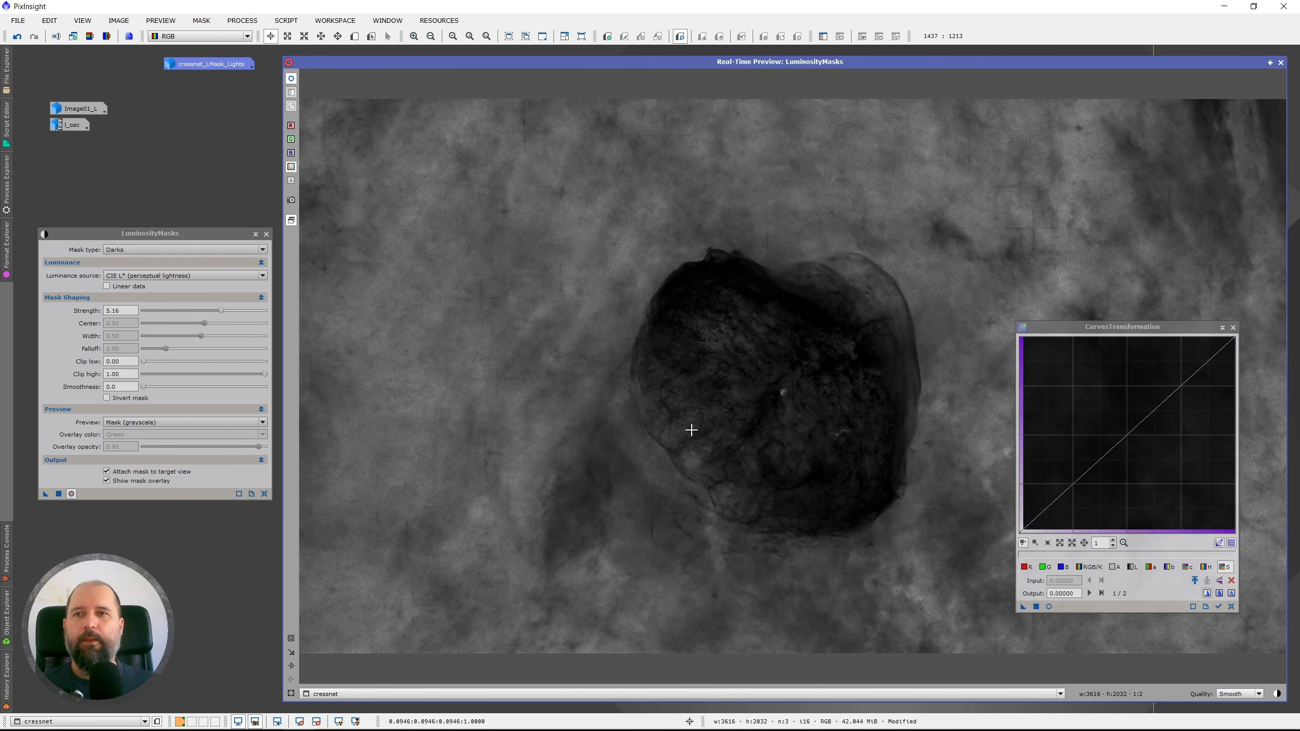
# Preview the Darks mask as a green rubylith overlay at 0.82 opacity, then return the preview to the grayscale mask.
pyautogui.click(142, 423)
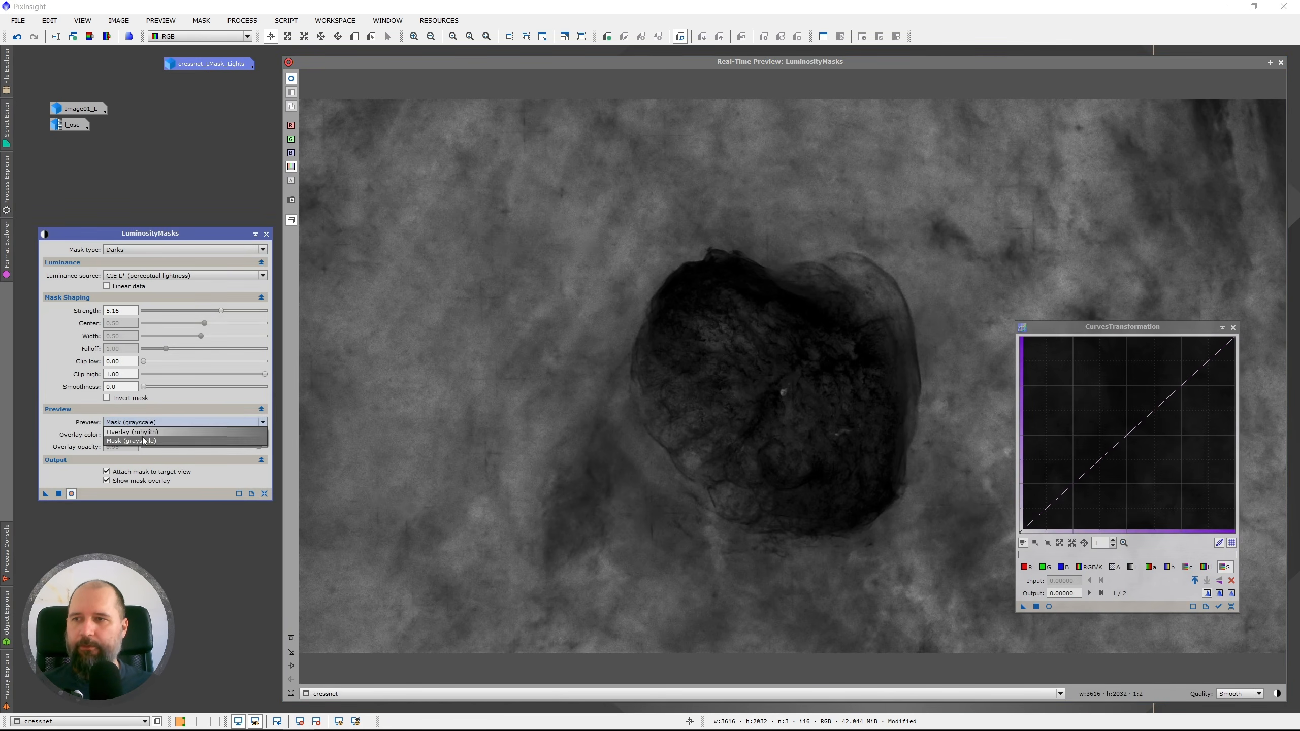
pyautogui.click(146, 435)
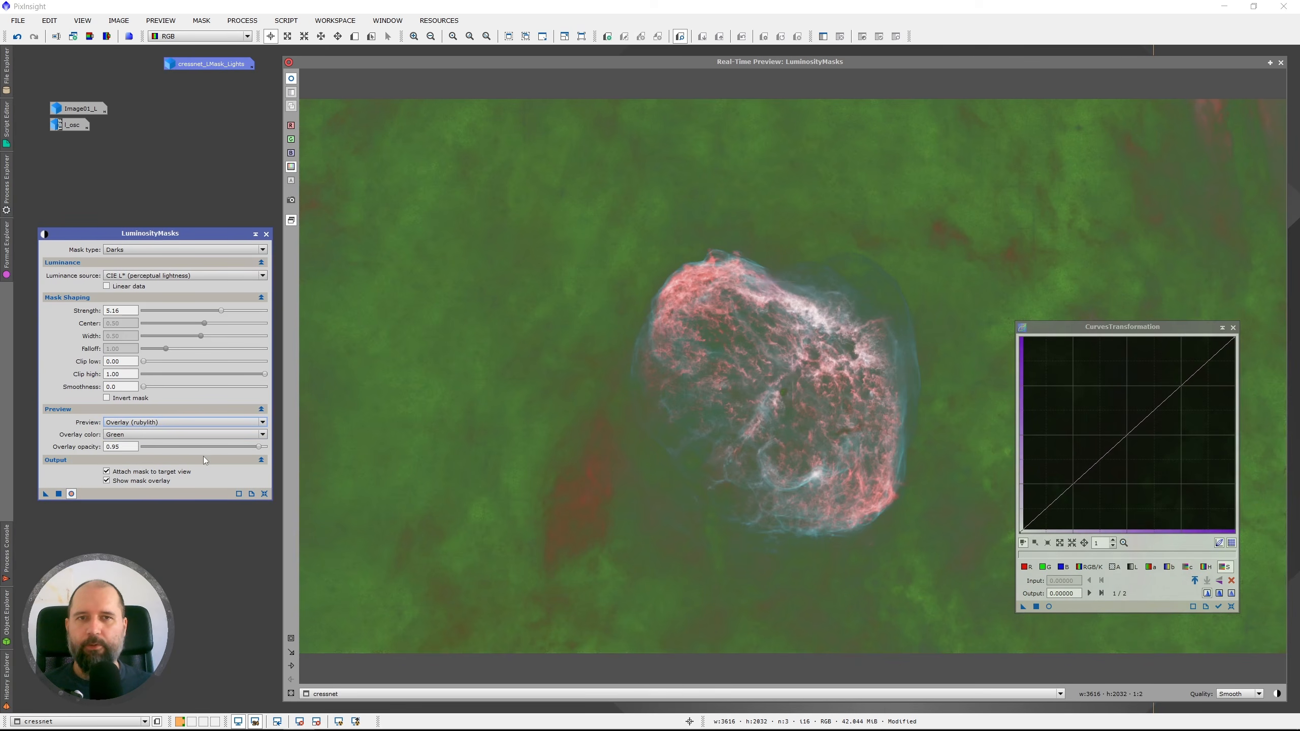
pyautogui.click(256, 446)
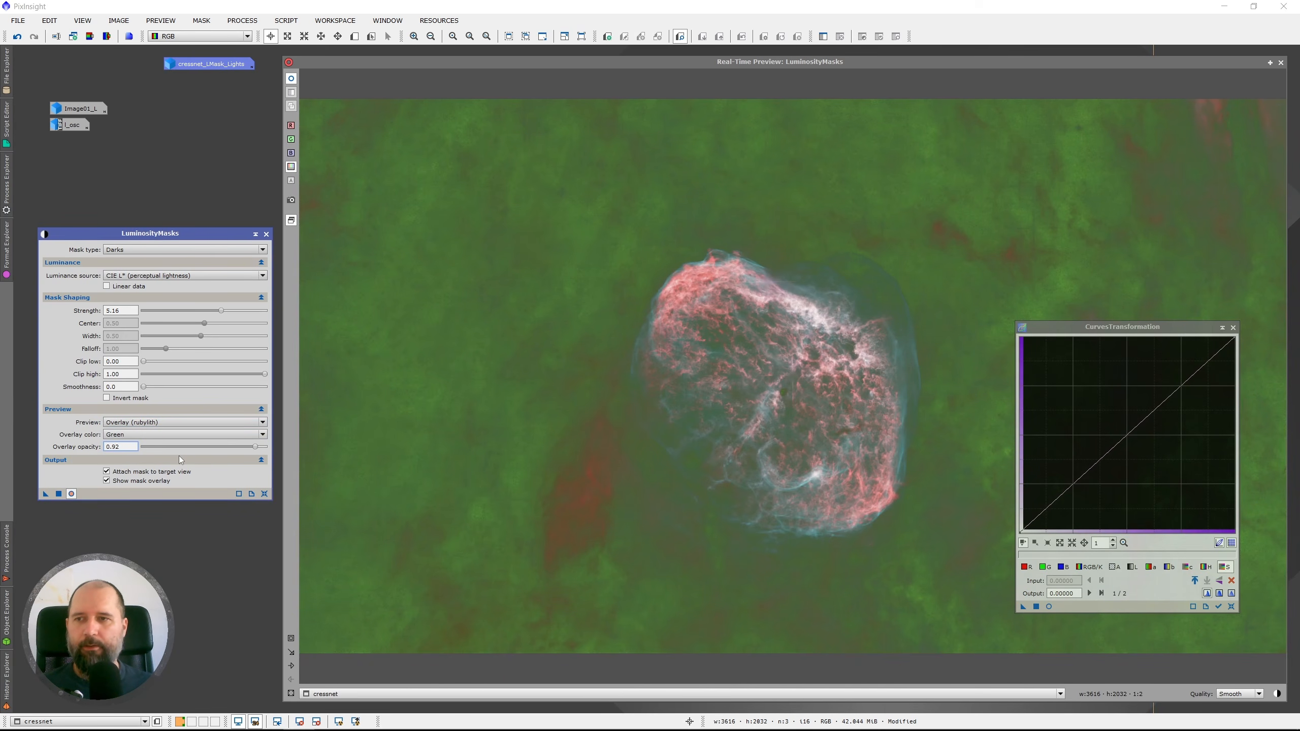
pyautogui.moveTo(234, 452)
pyautogui.mouseDown()
pyautogui.moveTo(101, 456)
pyautogui.moveTo(232, 451)
pyautogui.mouseUp()
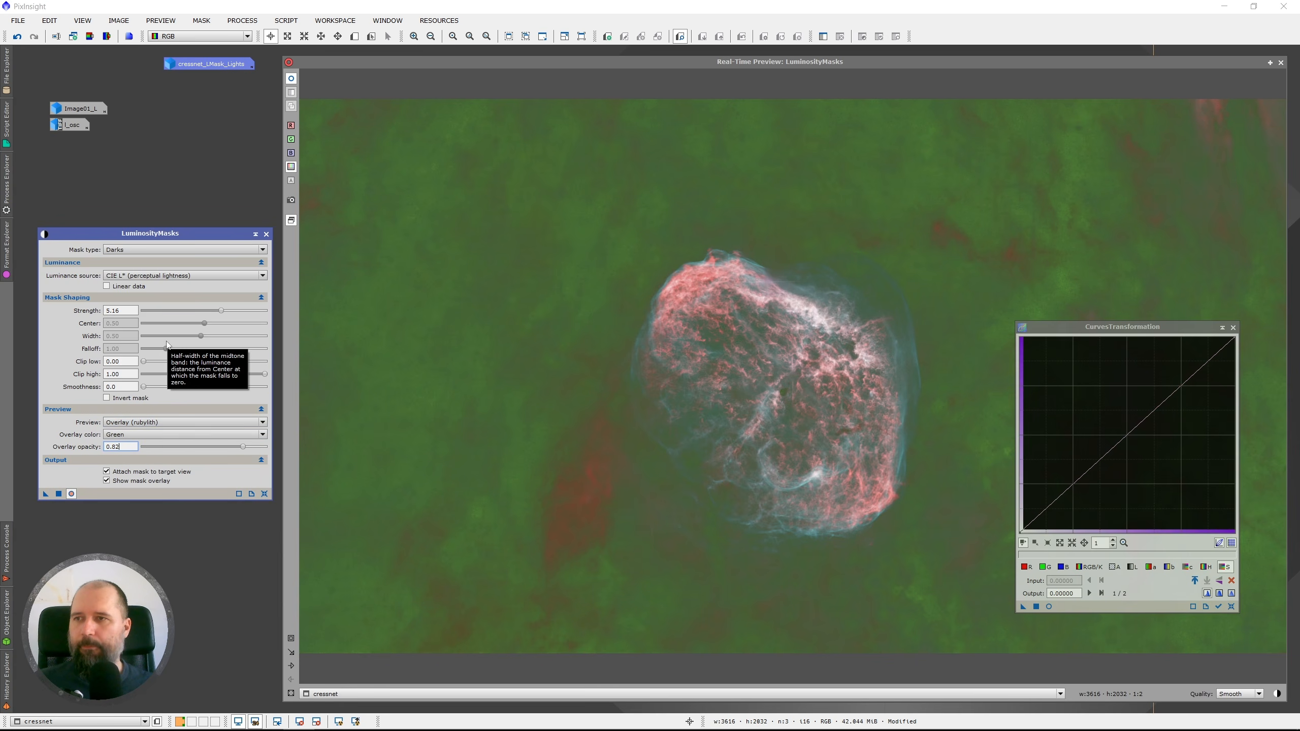
pyautogui.click(126, 426)
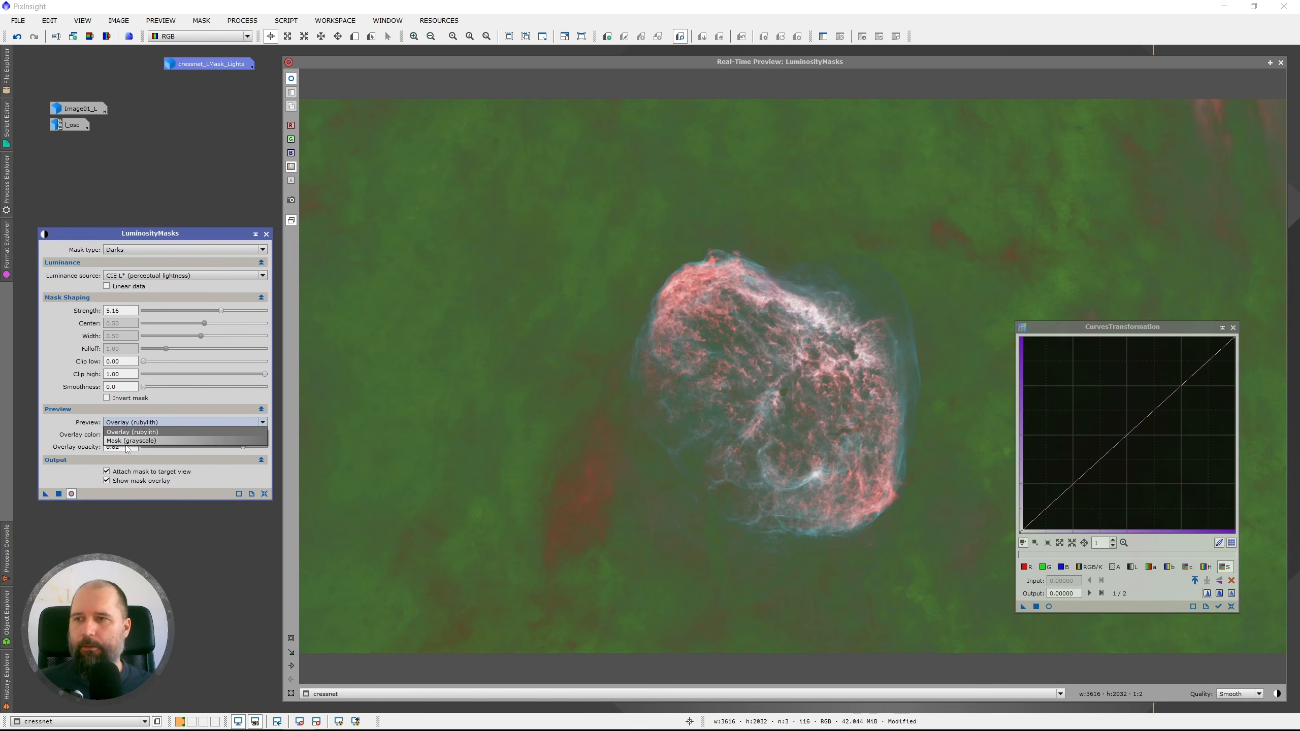
pyautogui.click(130, 441)
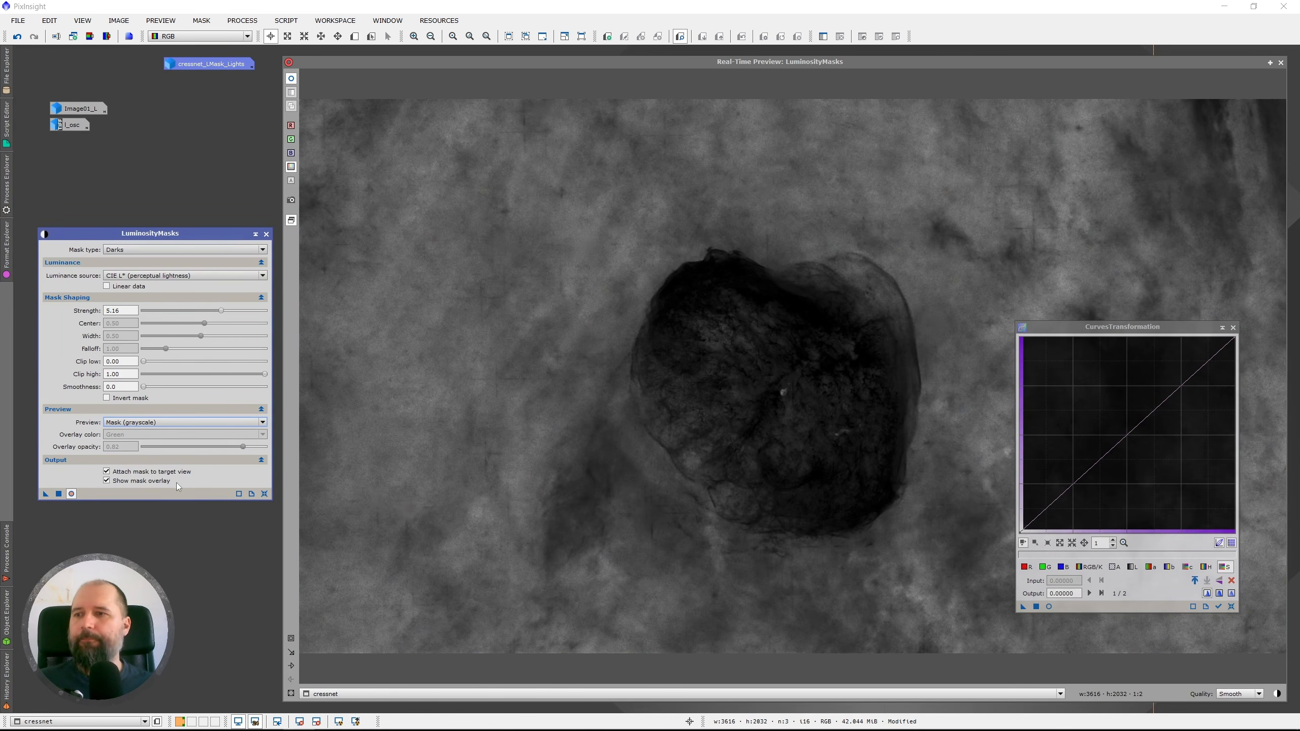
# Generate the Darks mask for cressnet, close the real-time preview and store the mask as an icon beneath the Lights mask.
pyautogui.click(59, 494)
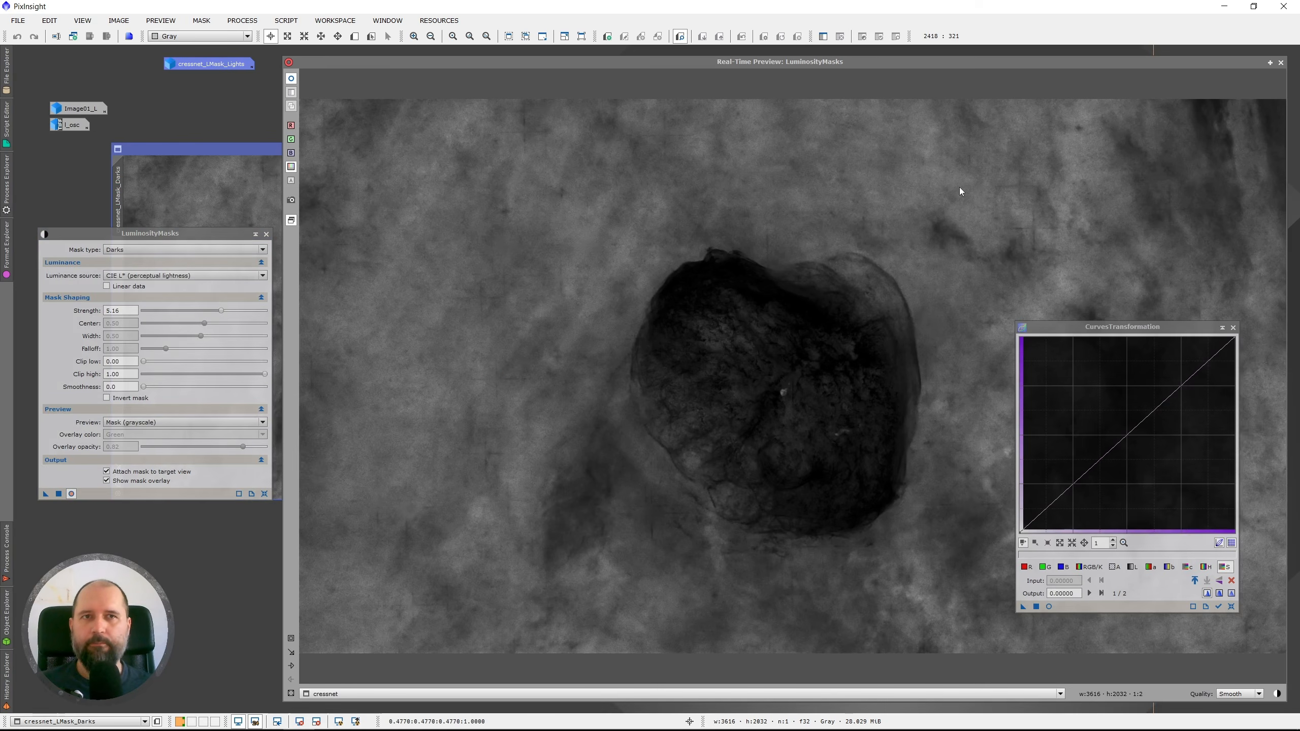
pyautogui.click(1281, 62)
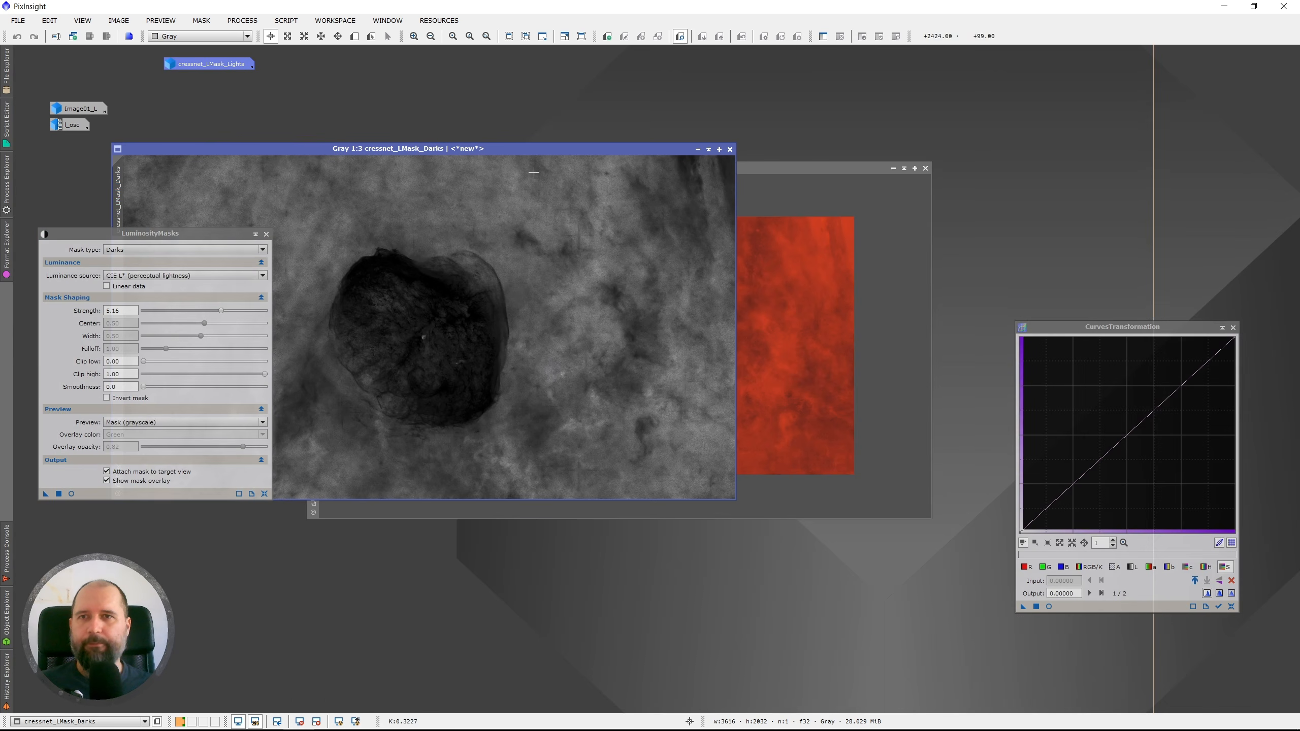
pyautogui.click(698, 153)
pyautogui.moveTo(475, 331); pyautogui.dragTo(211, 81)
pyautogui.moveTo(633, 170); pyautogui.dragTo(641, 177)
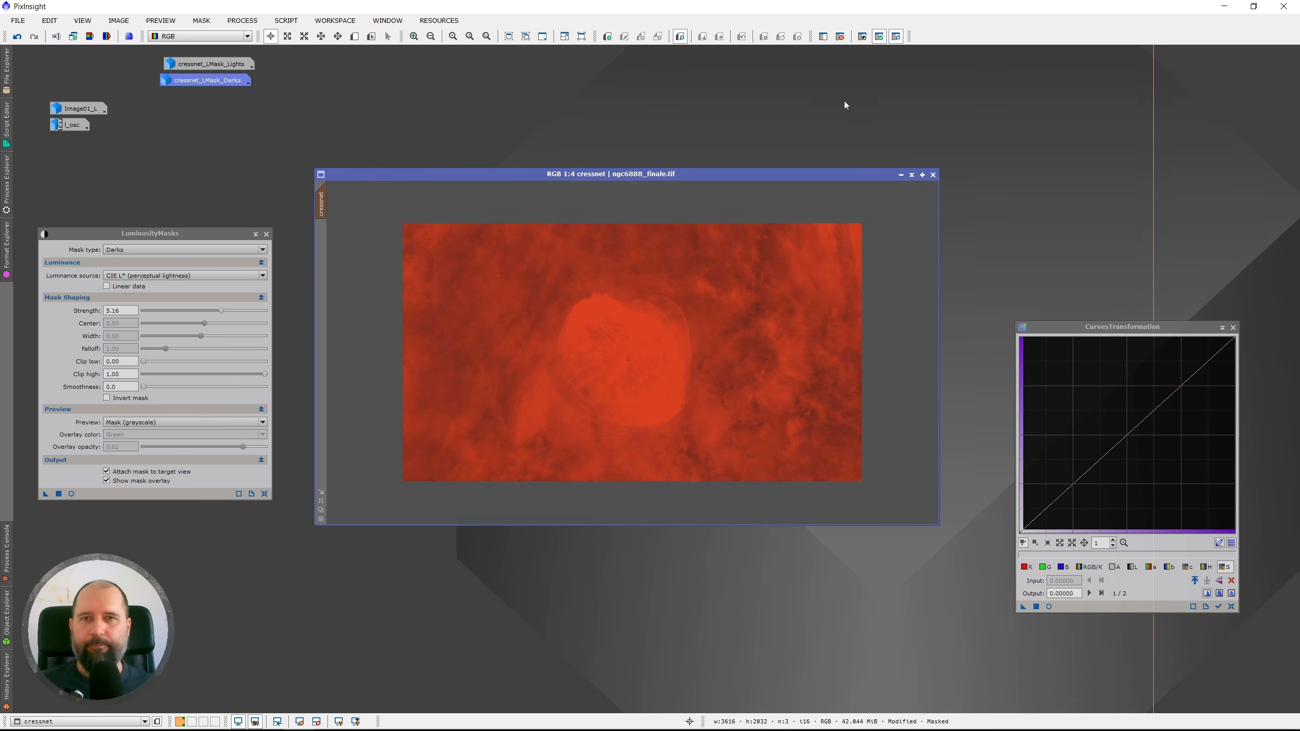
# Hide the red mask overlay on cressnet and disable Show mask overlay in the LuminosityMasks output options.
pyautogui.click(897, 37)
pyautogui.click(128, 480)
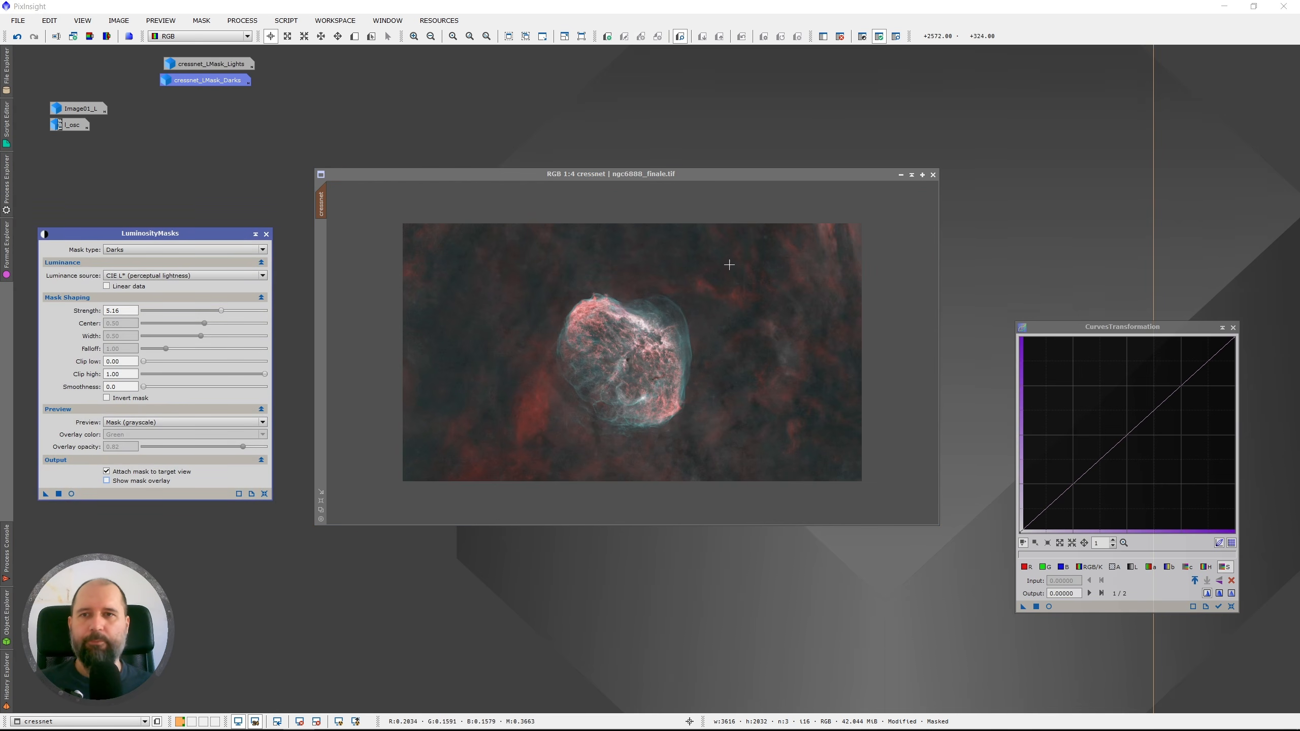
pyautogui.moveTo(719, 173); pyautogui.dragTo(726, 186)
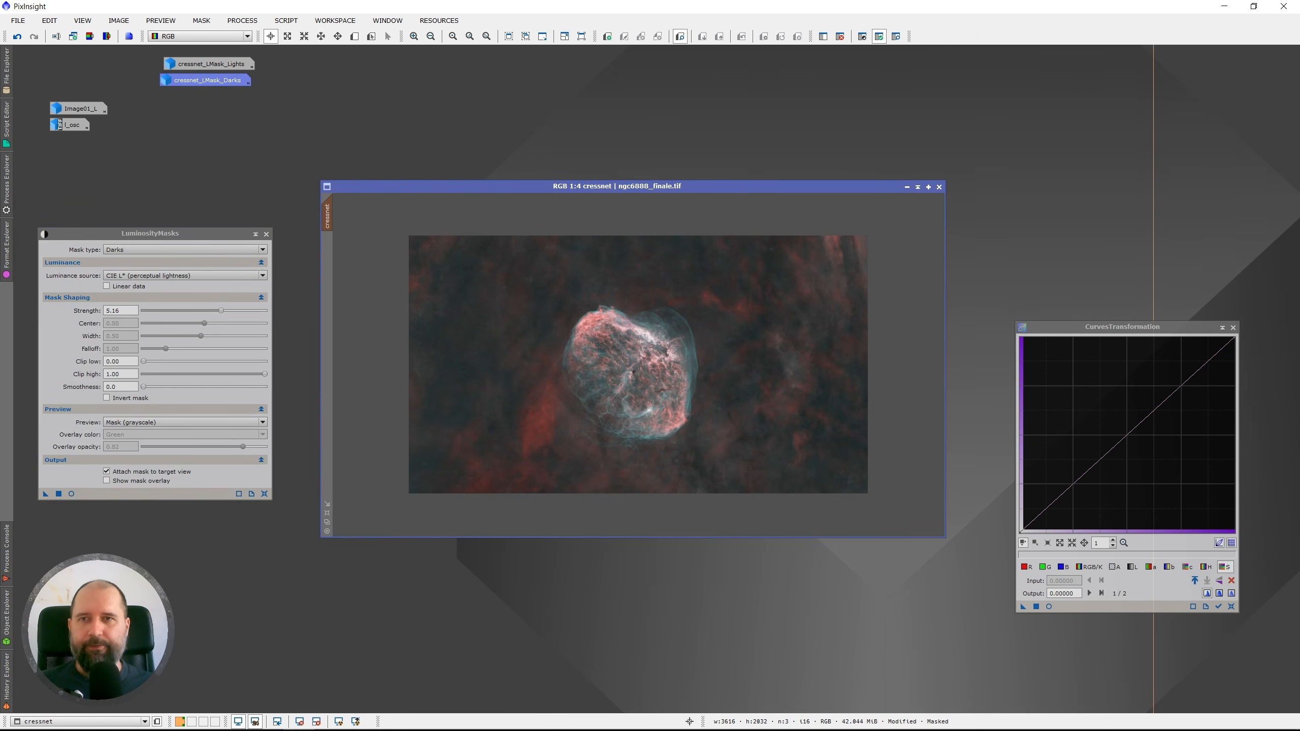
# Preview CurvesTransformation in real time on cressnet and lower the RGB/K curve to about 0.41 output at 0.57 input.
pyautogui.click(1050, 605)
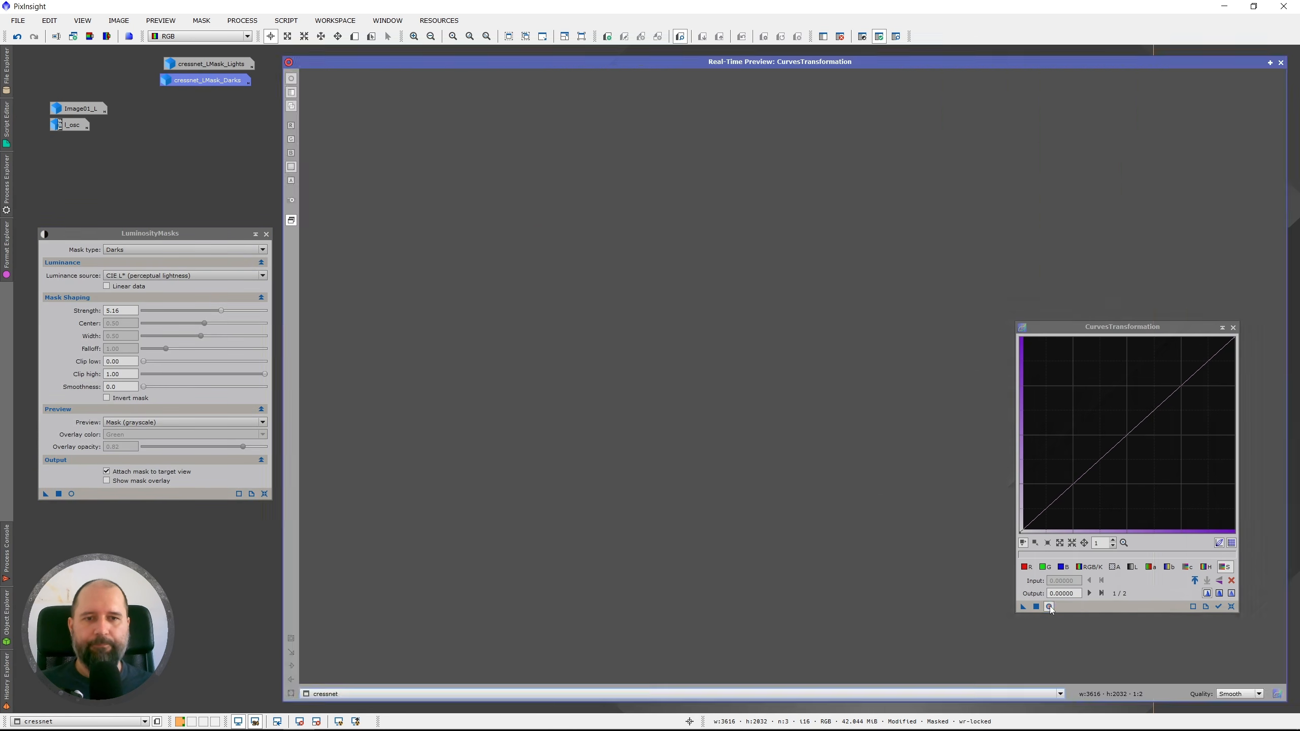
pyautogui.moveTo(1103, 327); pyautogui.dragTo(1136, 296)
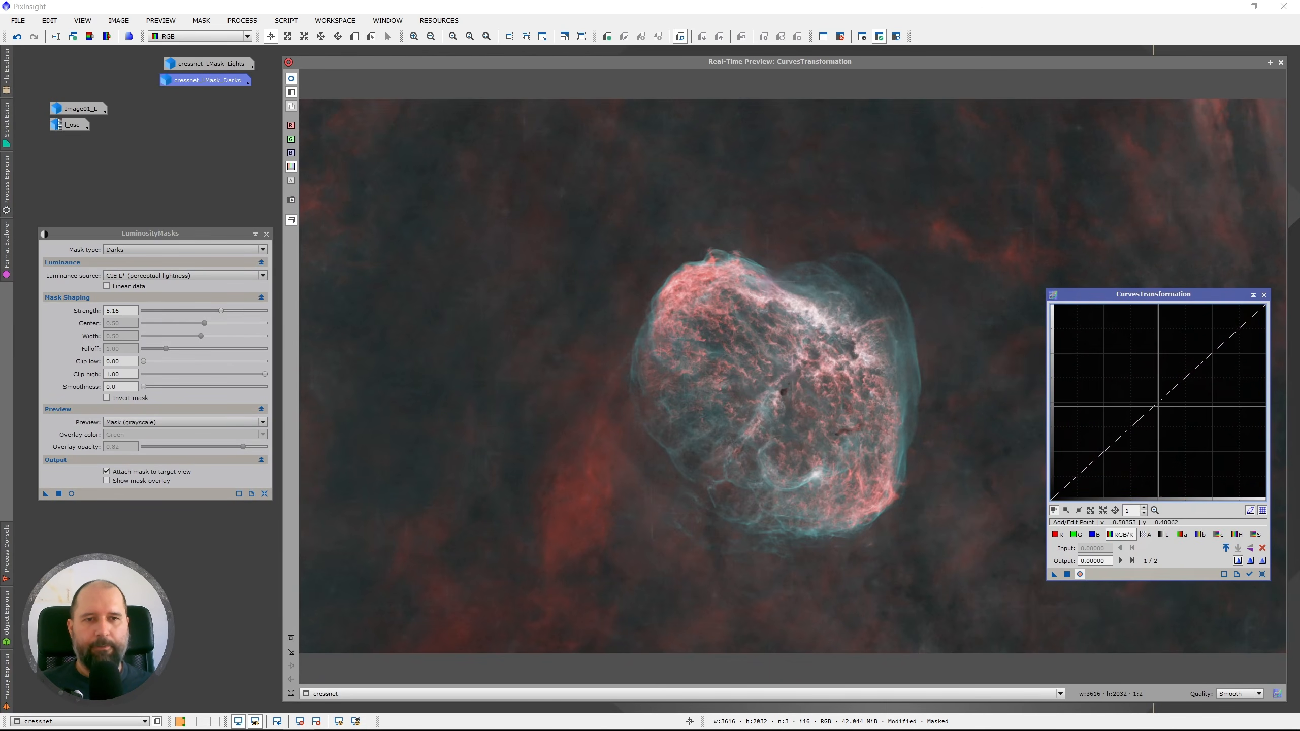
pyautogui.moveTo(1163, 426)
pyautogui.mouseDown()
pyautogui.moveTo(1163, 412)
pyautogui.moveTo(1173, 421)
pyautogui.mouseUp()
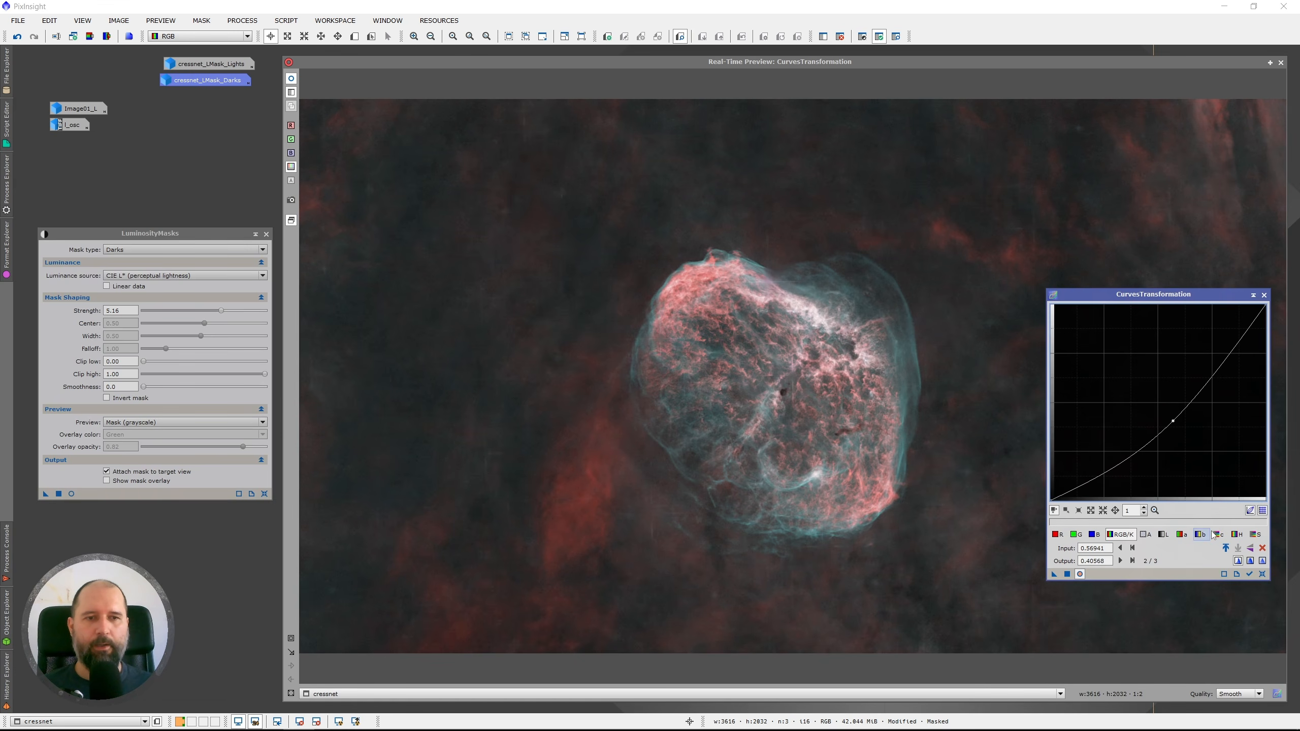
# Lower the saturation curve to about 0.38 output at 0.60 input, apply the curves to cressnet and close the preview.
pyautogui.click(1256, 534)
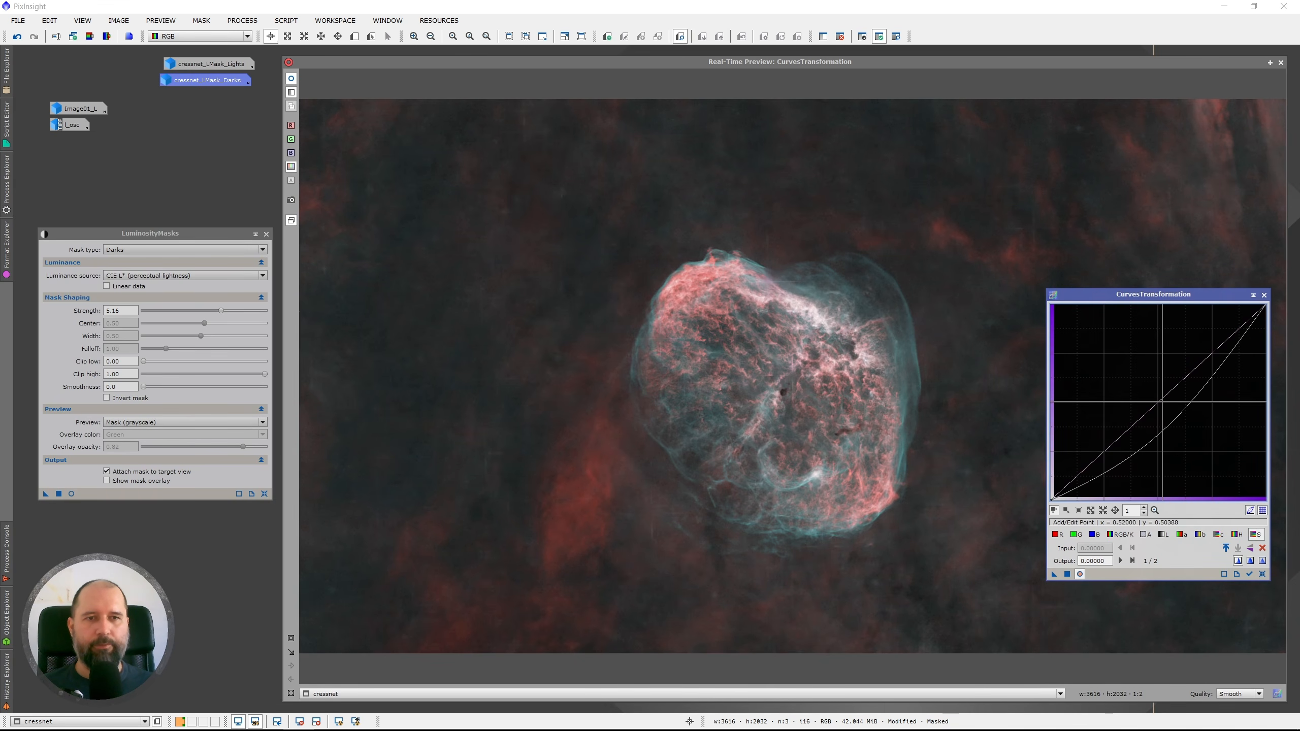
pyautogui.moveTo(1160, 403); pyautogui.dragTo(1179, 426)
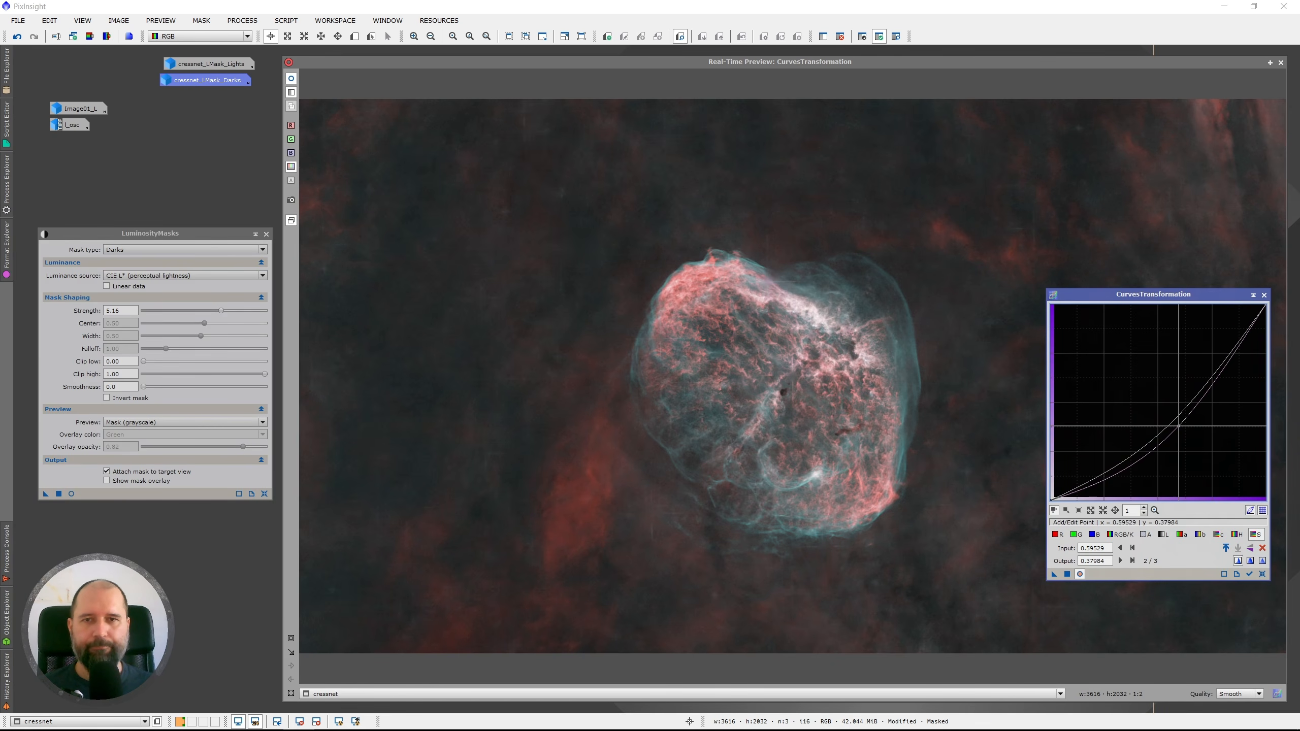
pyautogui.click(293, 80)
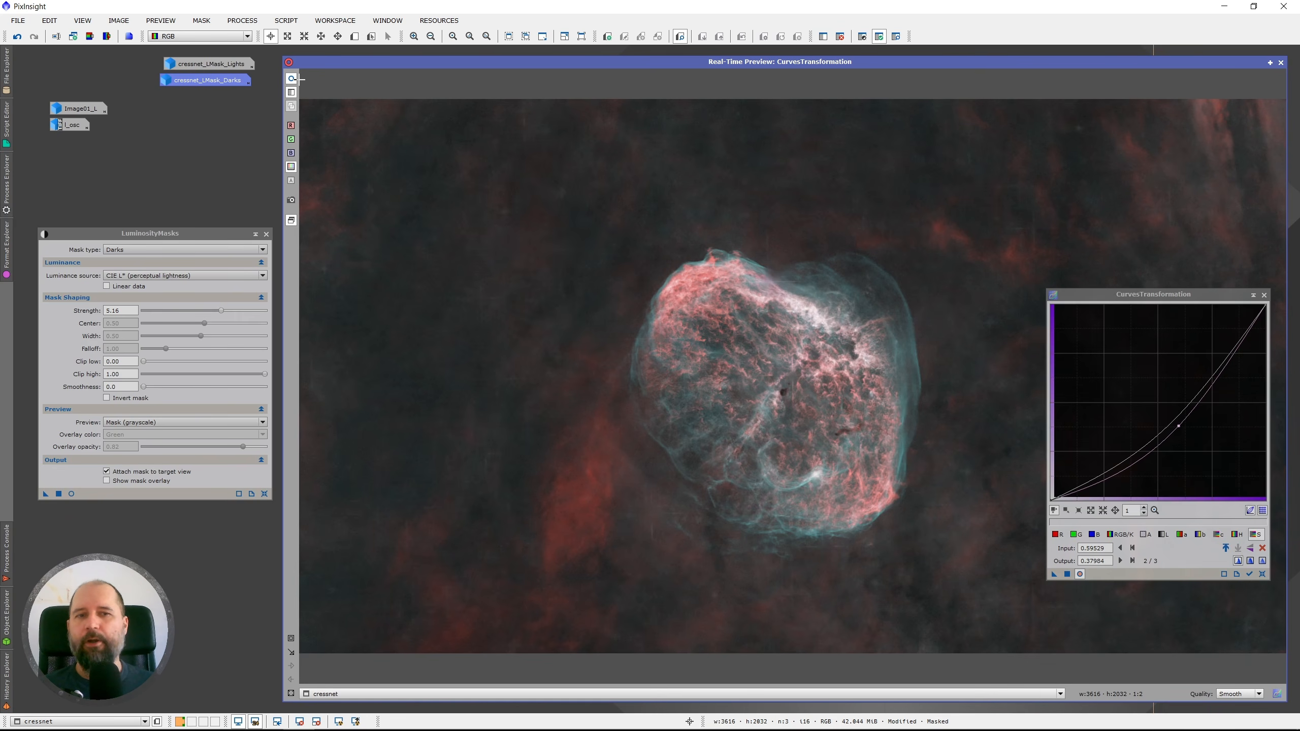
pyautogui.click(1067, 574)
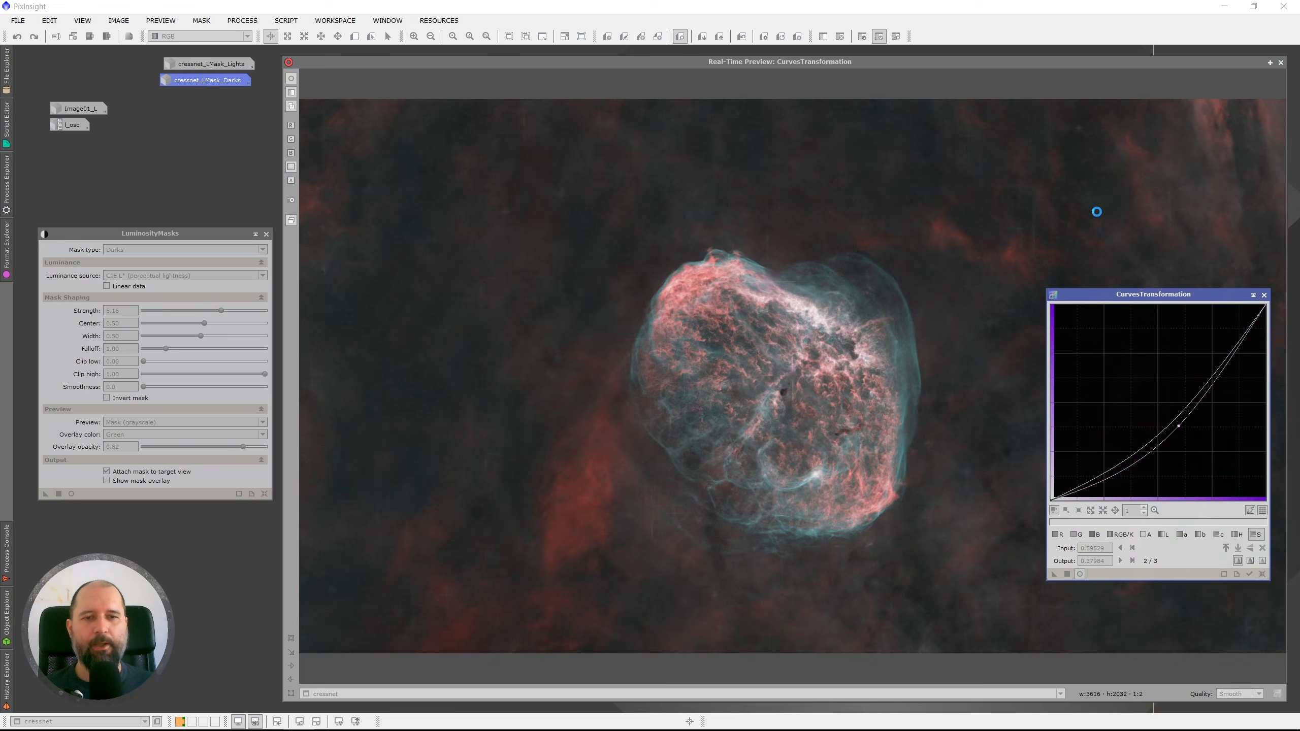
pyautogui.click(1281, 62)
pyautogui.moveTo(615, 187); pyautogui.dragTo(610, 150)
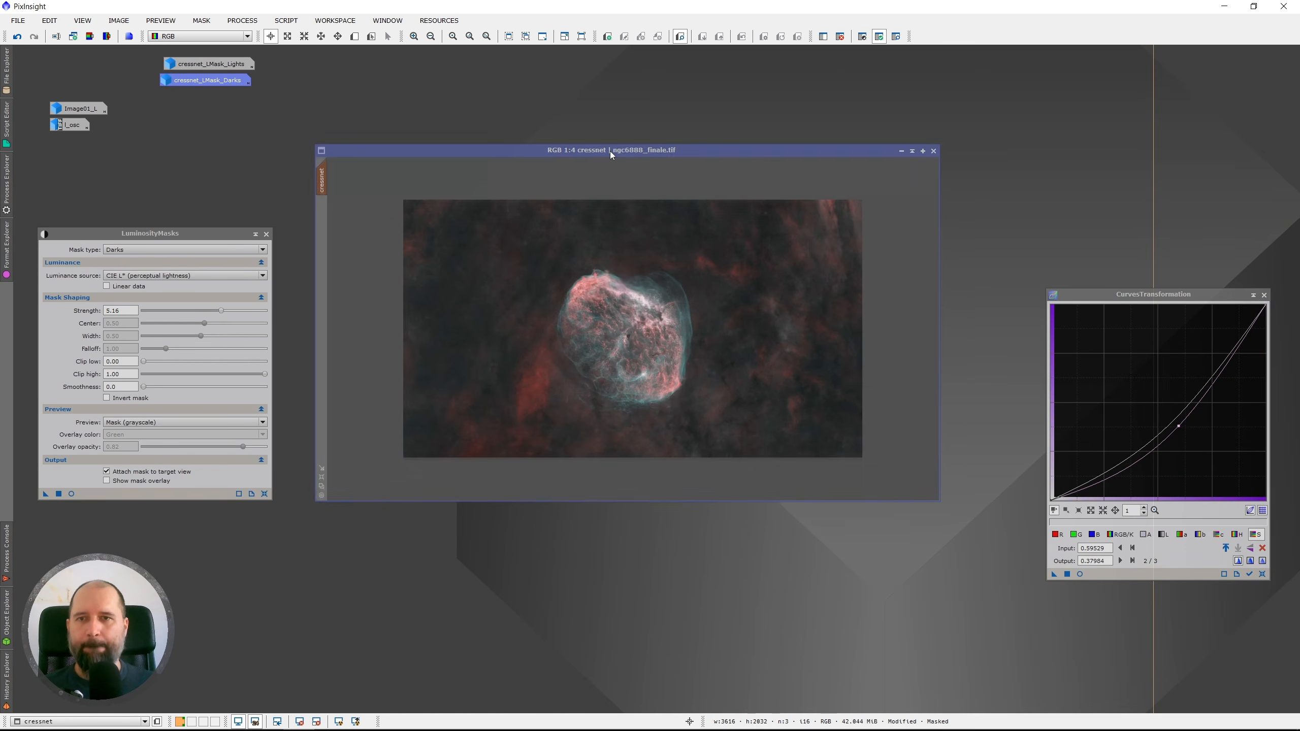
# Compare cressnet with the curves adjustment undone and redone, at full view and at 1:1 on the upper rim, keeping the adjustment.
pyautogui.click(33, 37)
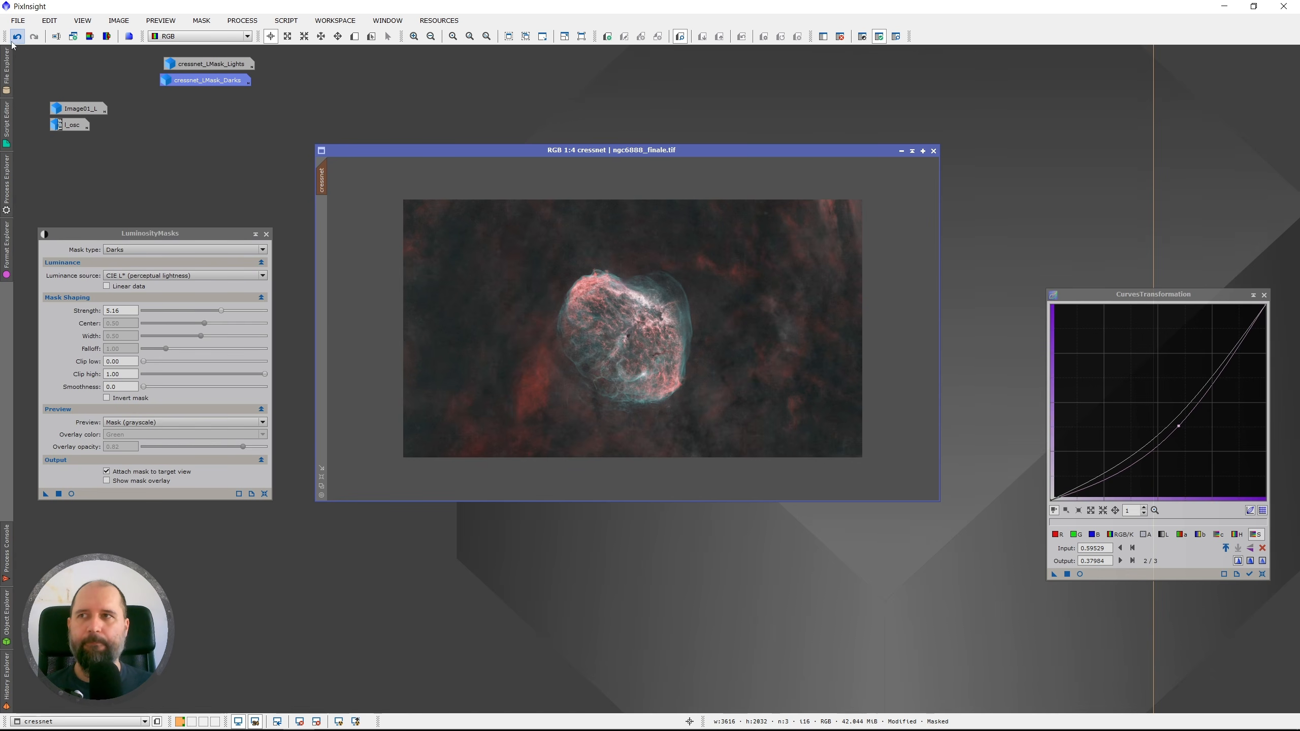
pyautogui.click(14, 41)
pyautogui.click(32, 38)
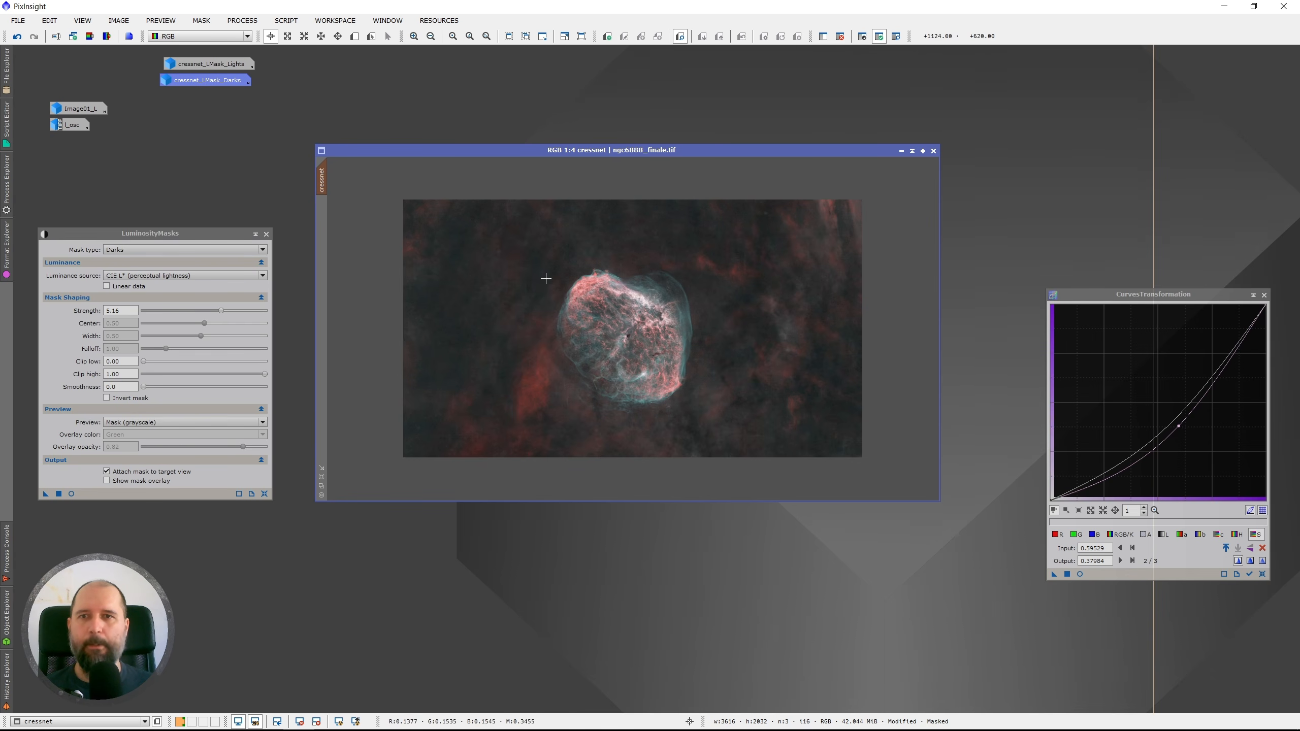
pyautogui.scroll(3, 558, 277)
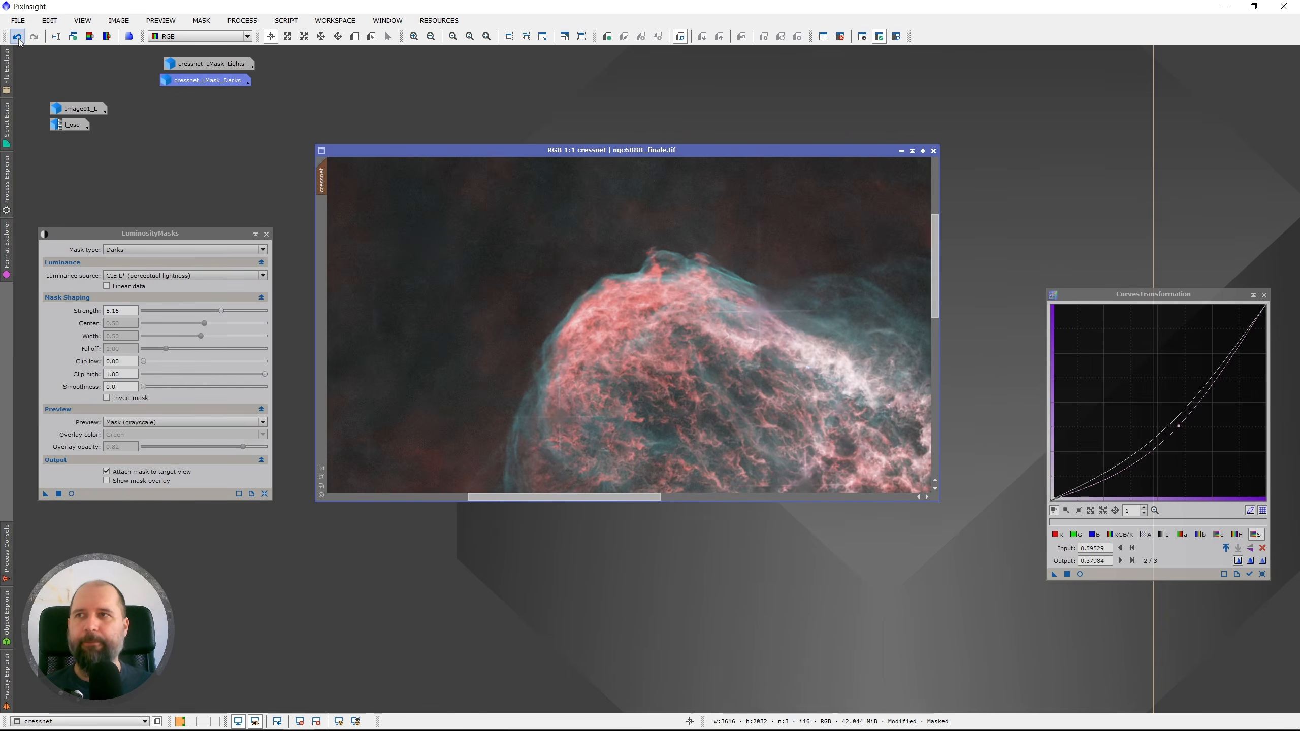
pyautogui.click(18, 38)
pyautogui.click(34, 37)
pyautogui.scroll(-3, 635, 313)
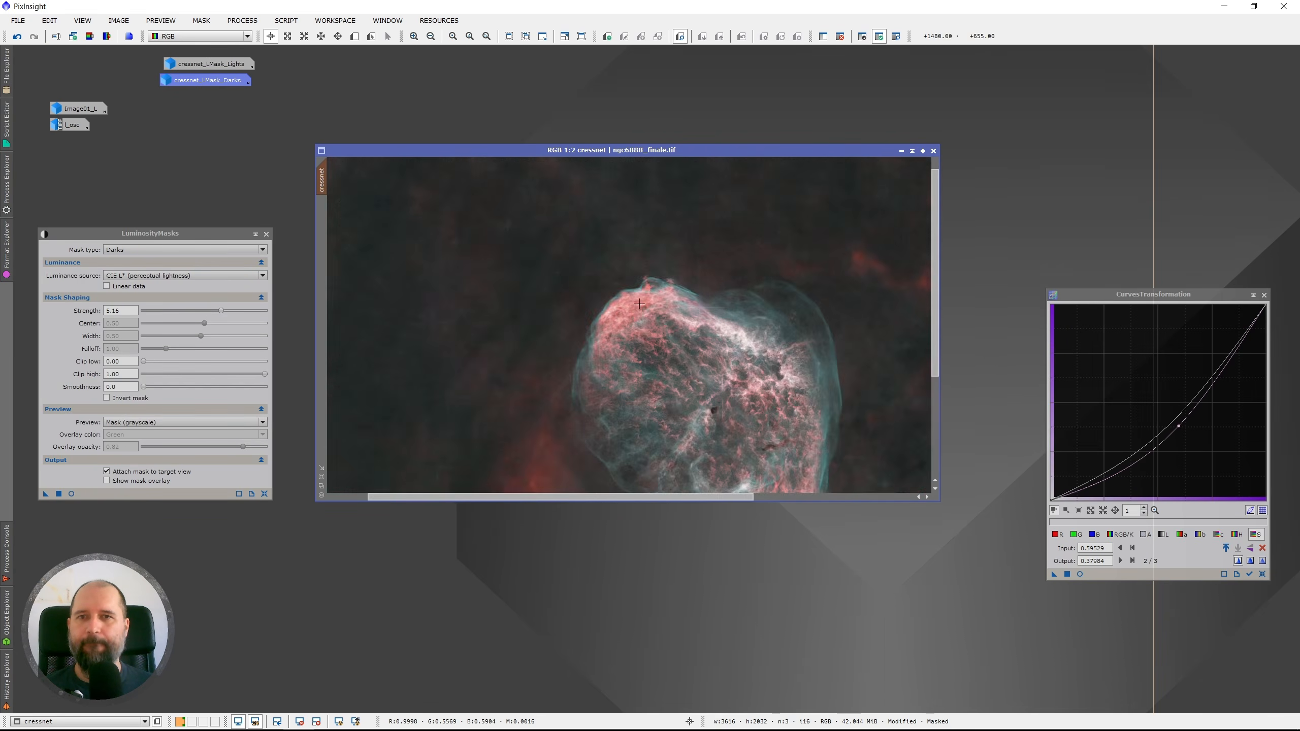
# Remove the Darks mask from the cressnet image and close CurvesTransformation.
pyautogui.click(842, 37)
pyautogui.moveTo(670, 153); pyautogui.dragTo(684, 166)
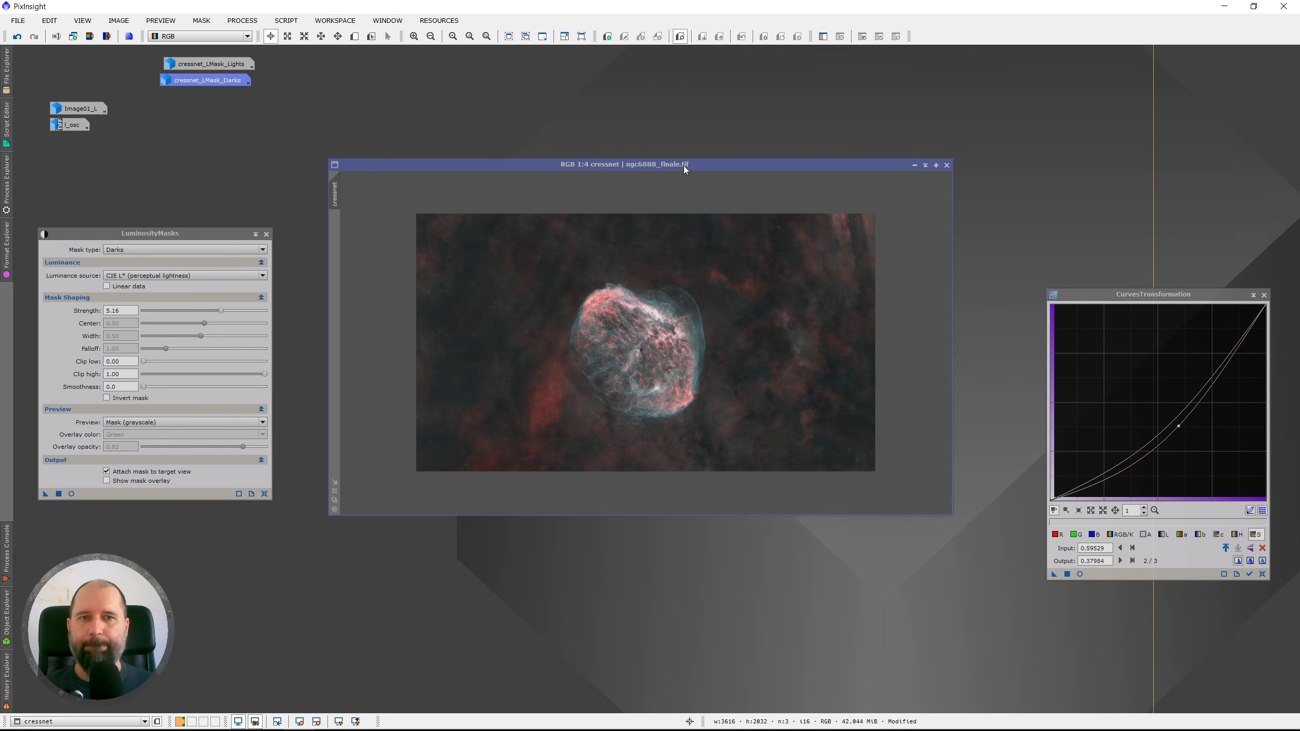
pyautogui.moveTo(1168, 293); pyautogui.dragTo(1111, 241)
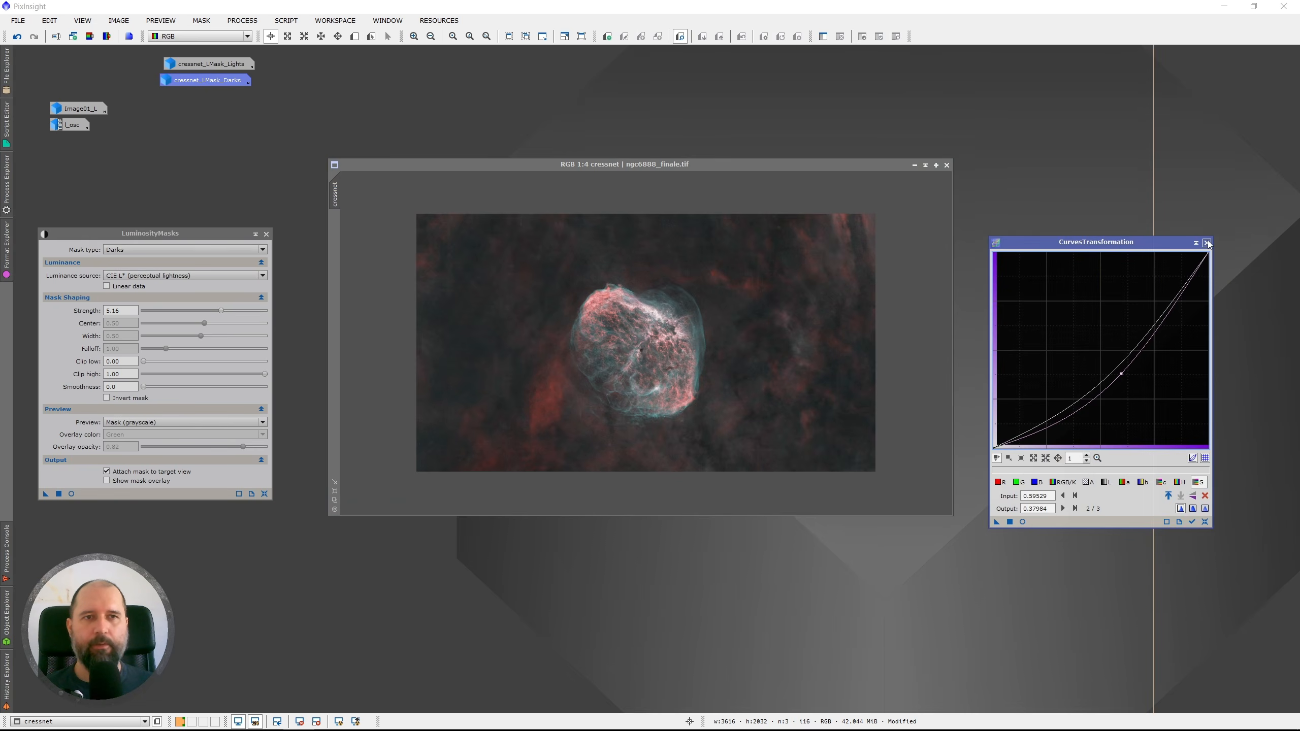
pyautogui.click(1208, 243)
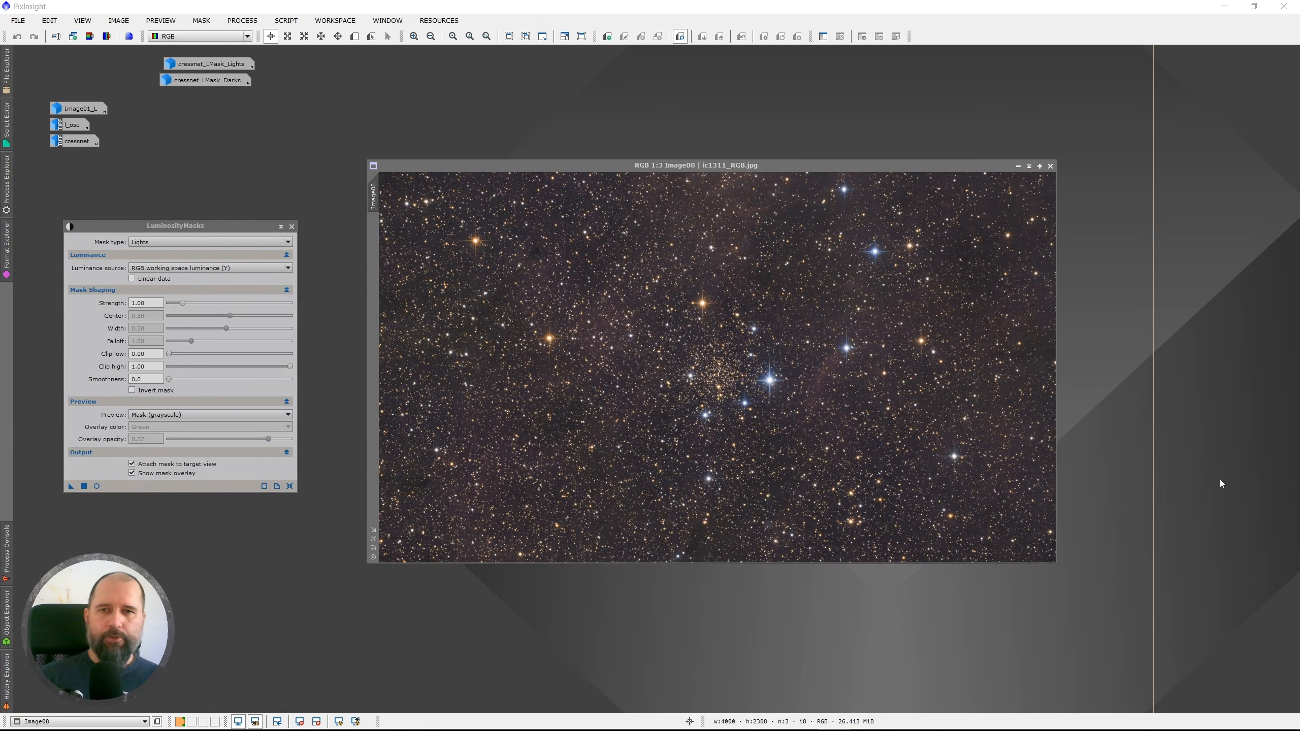
# Examine the bright blue star beside the cluster in the ic1311_RGB.jpg image at 2:1.
pyautogui.click(773, 166)
pyautogui.scroll(1, 781, 418)
pyautogui.scroll(1, 781, 418)
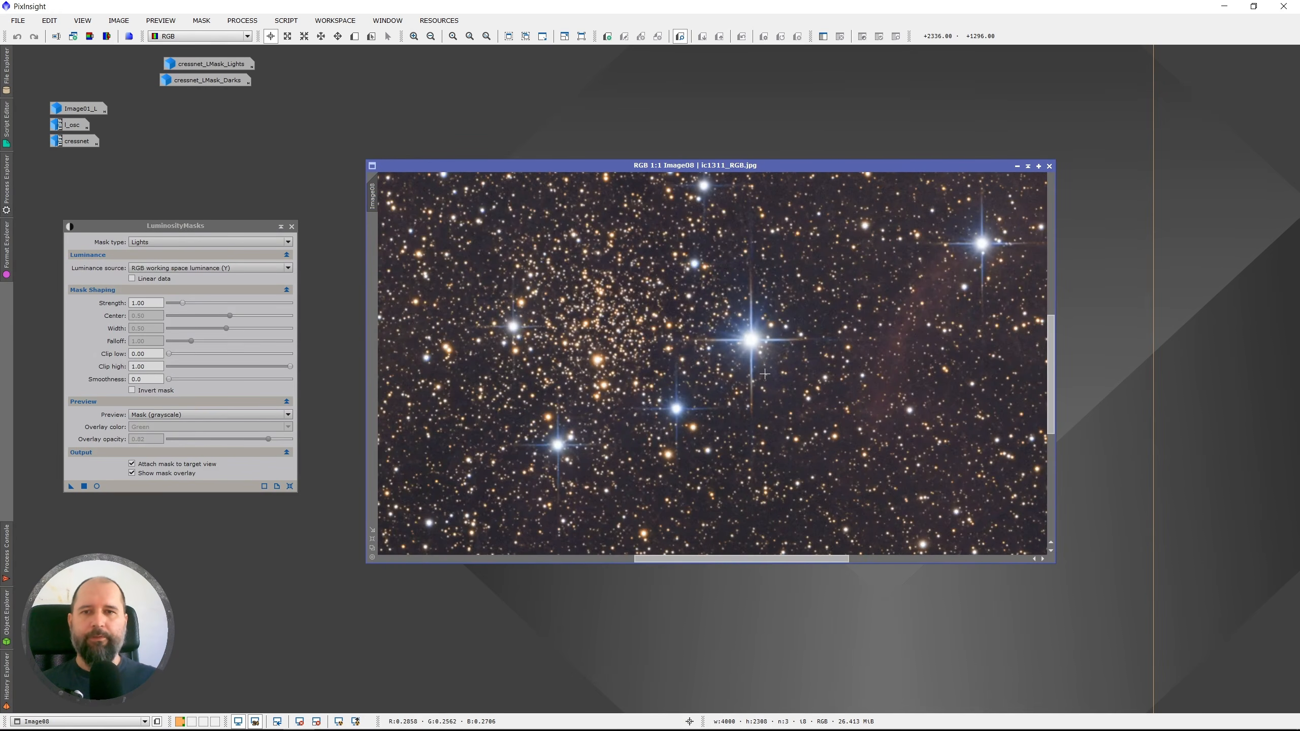
pyautogui.scroll(1, 752, 332)
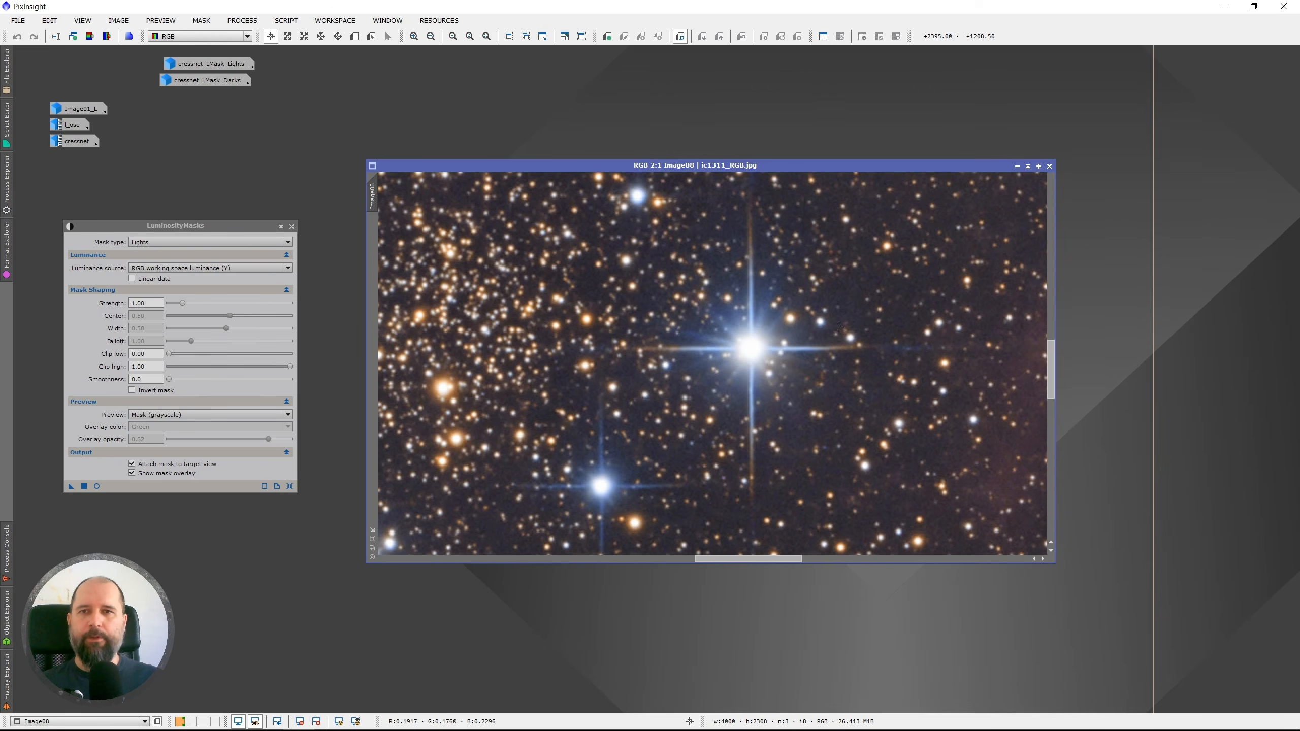
# Preview LuminosityMasks in real time on the whole ic1311_RGB.jpg image and set the mask type to Midtones 1 (broad).
pyautogui.scroll(-4, 754, 351)
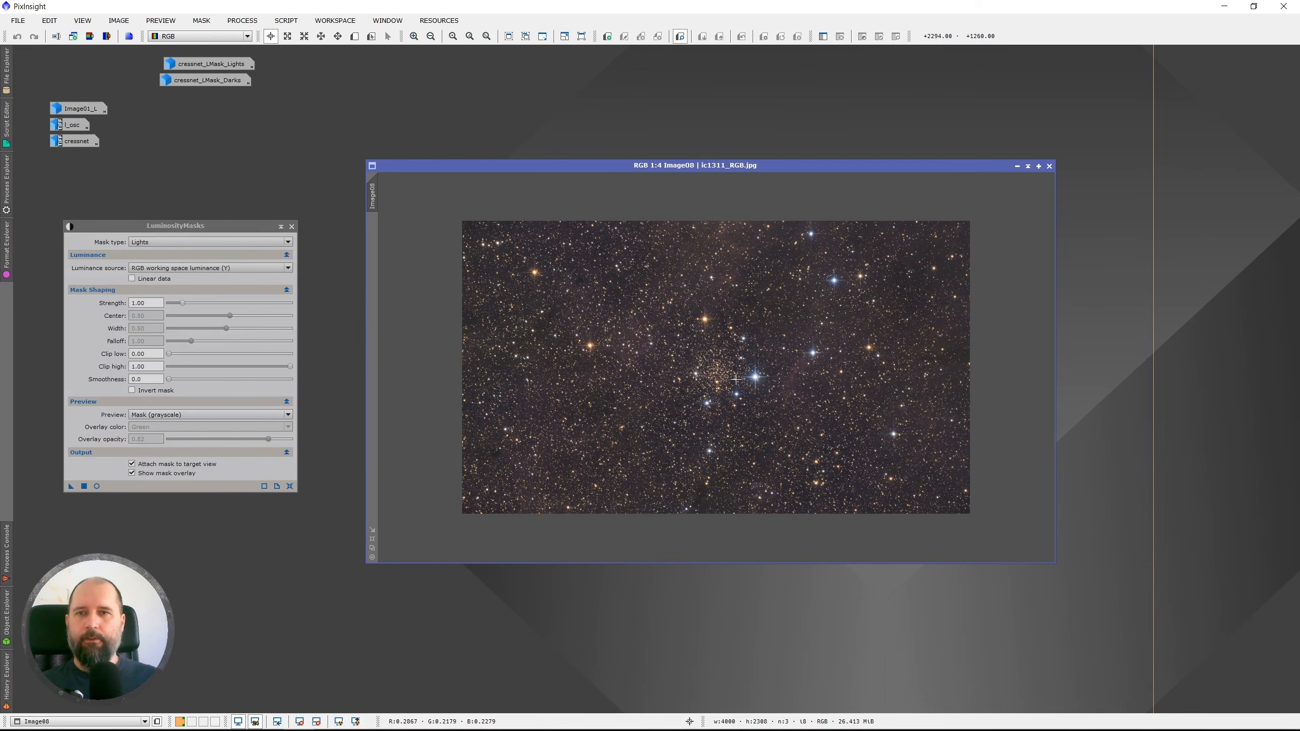
pyautogui.click(96, 487)
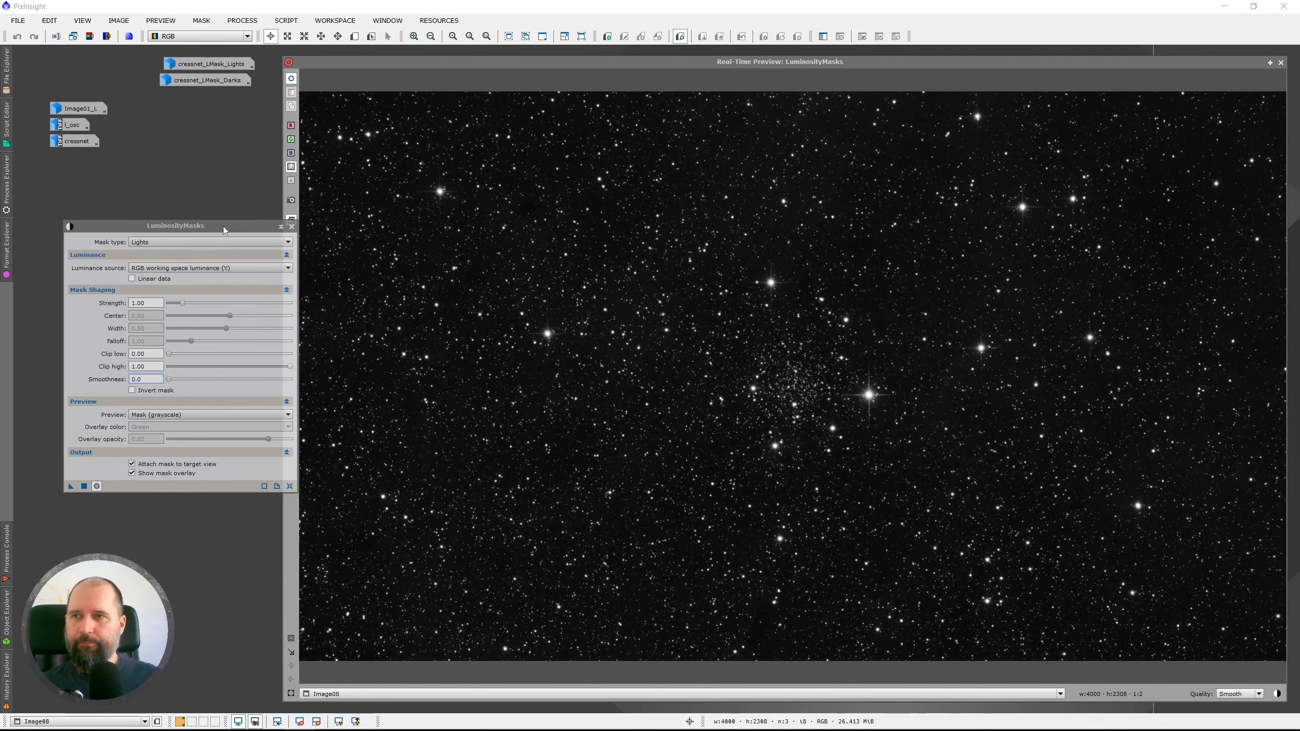
pyautogui.moveTo(224, 230); pyautogui.dragTo(197, 239)
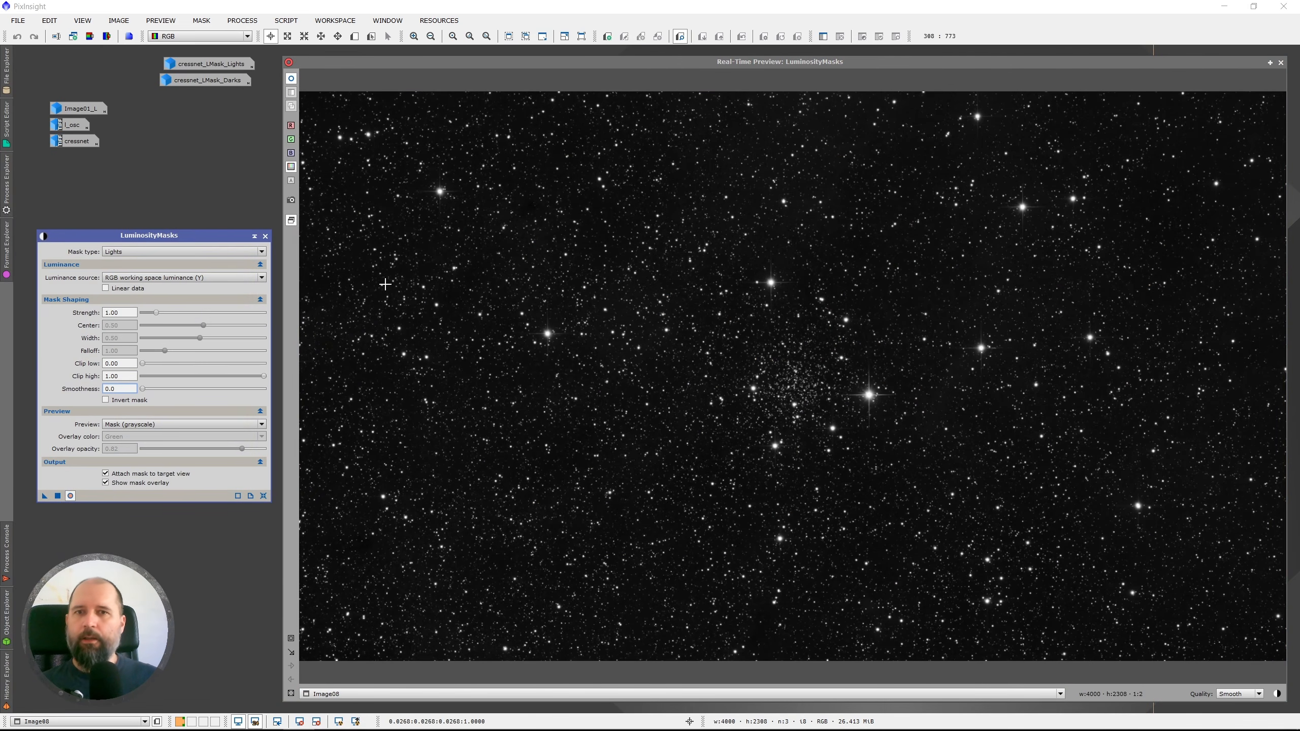
pyautogui.click(148, 252)
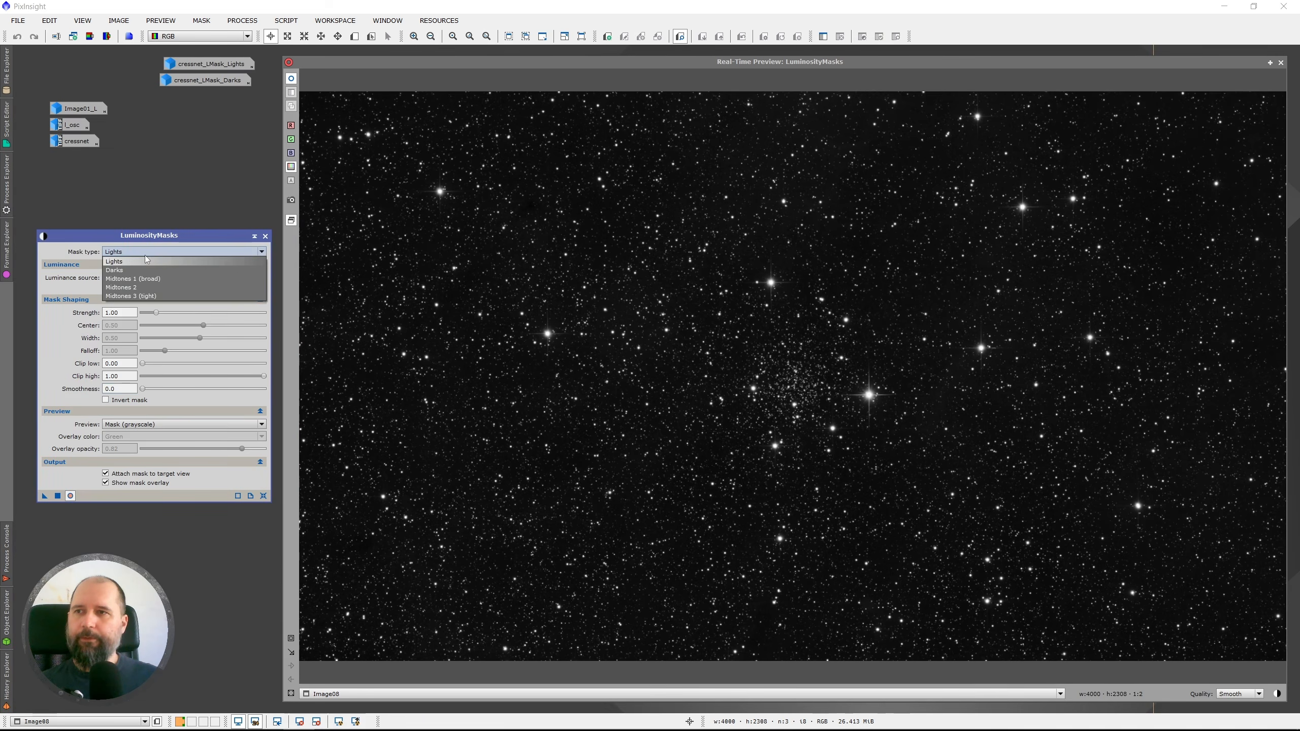
pyautogui.click(140, 281)
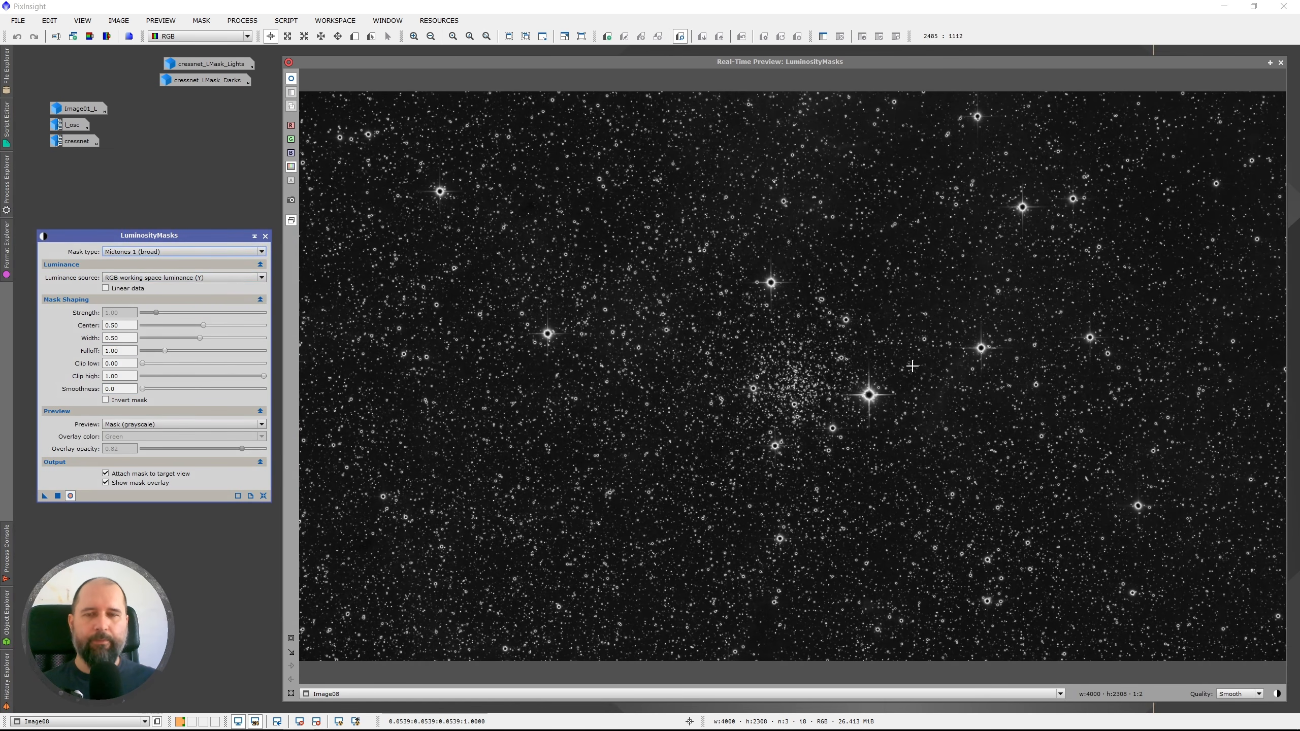
# Inspect the mask around the star cluster and set Clip low to 0.10, keeping Clip high at 1.00.
pyautogui.click(291, 638)
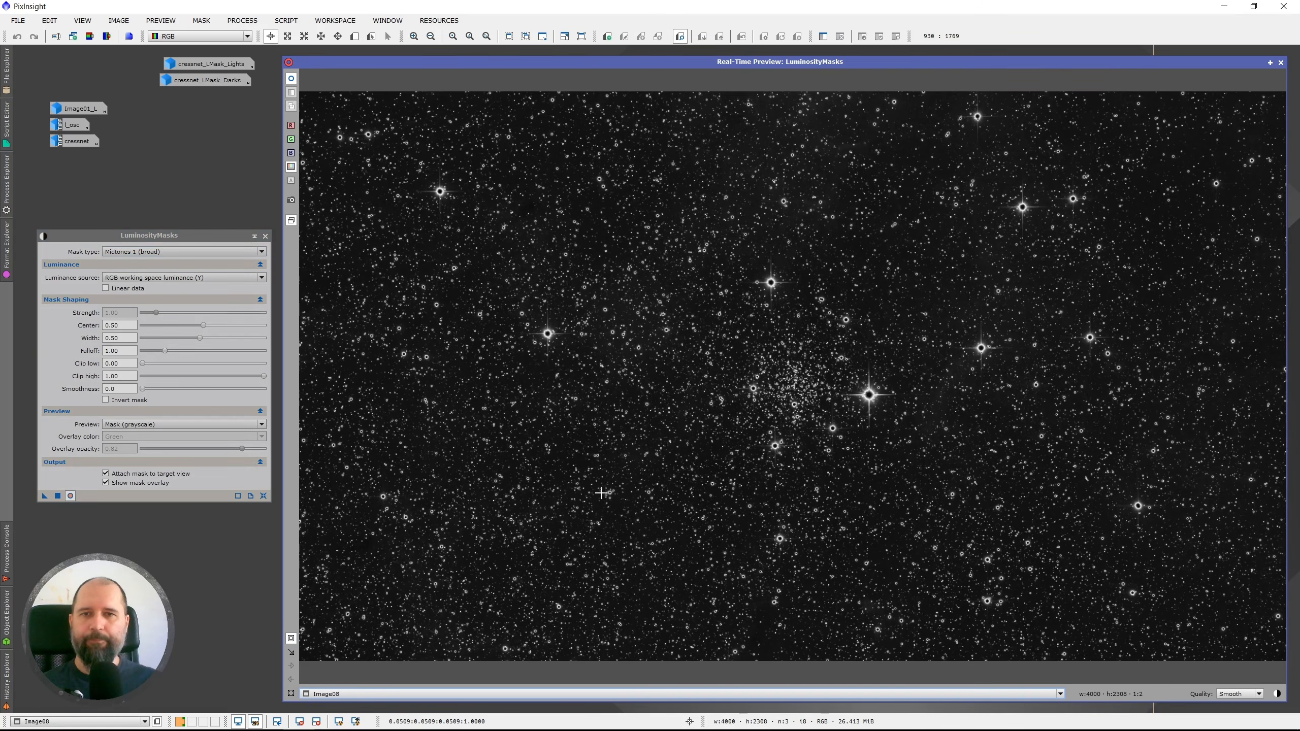
pyautogui.moveTo(666, 294); pyautogui.dragTo(1027, 494)
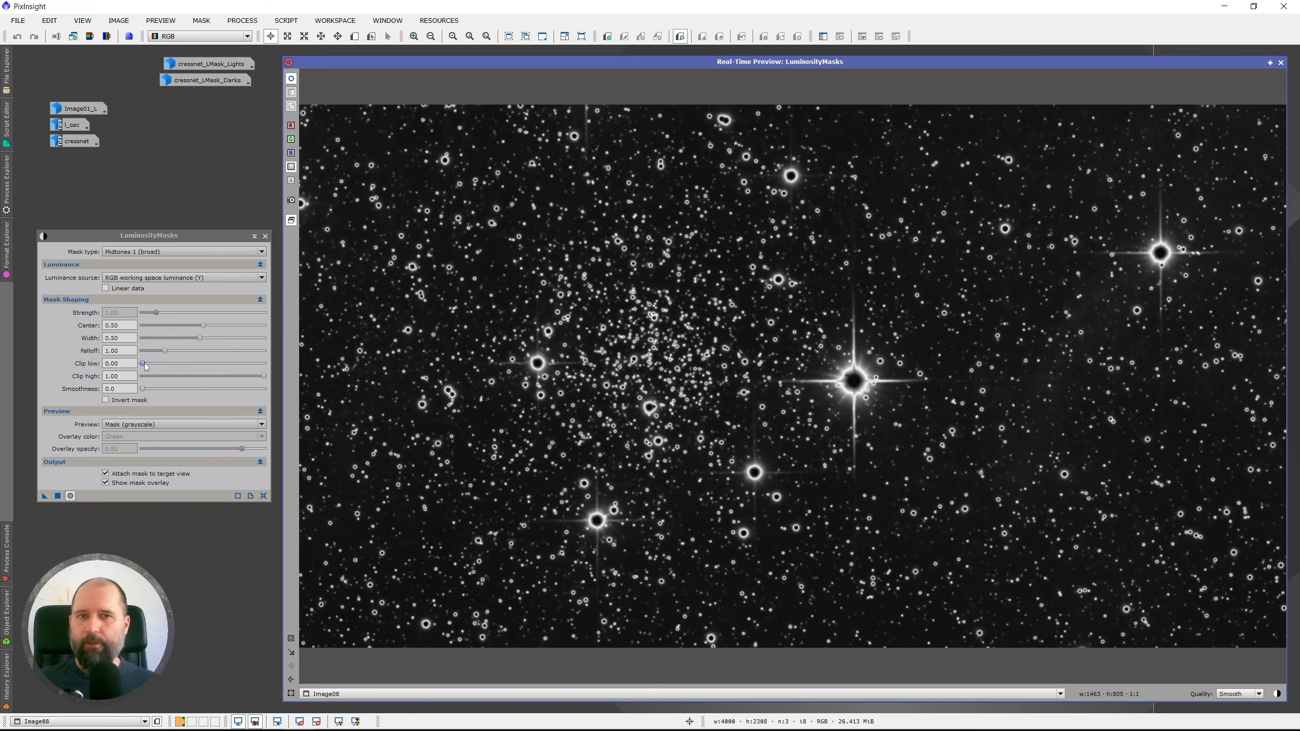
pyautogui.moveTo(144, 363); pyautogui.dragTo(148, 365)
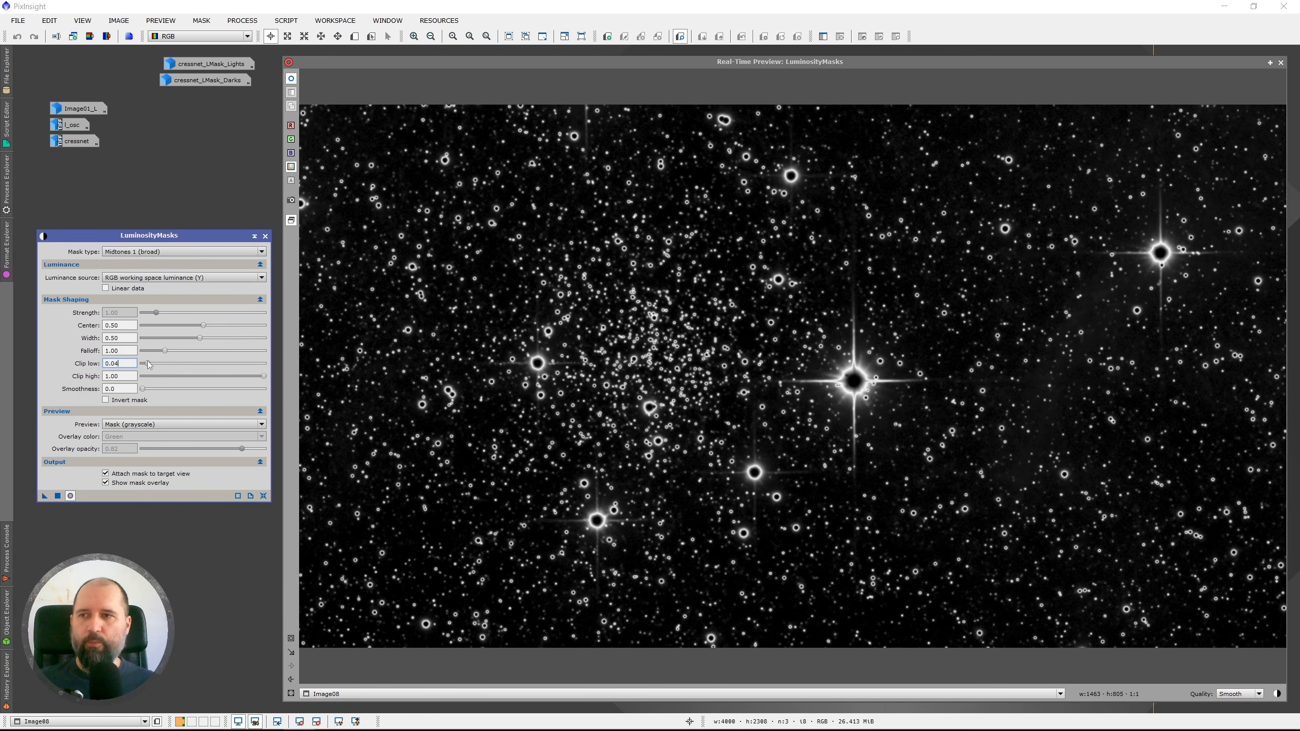
pyautogui.moveTo(148, 365); pyautogui.dragTo(155, 365)
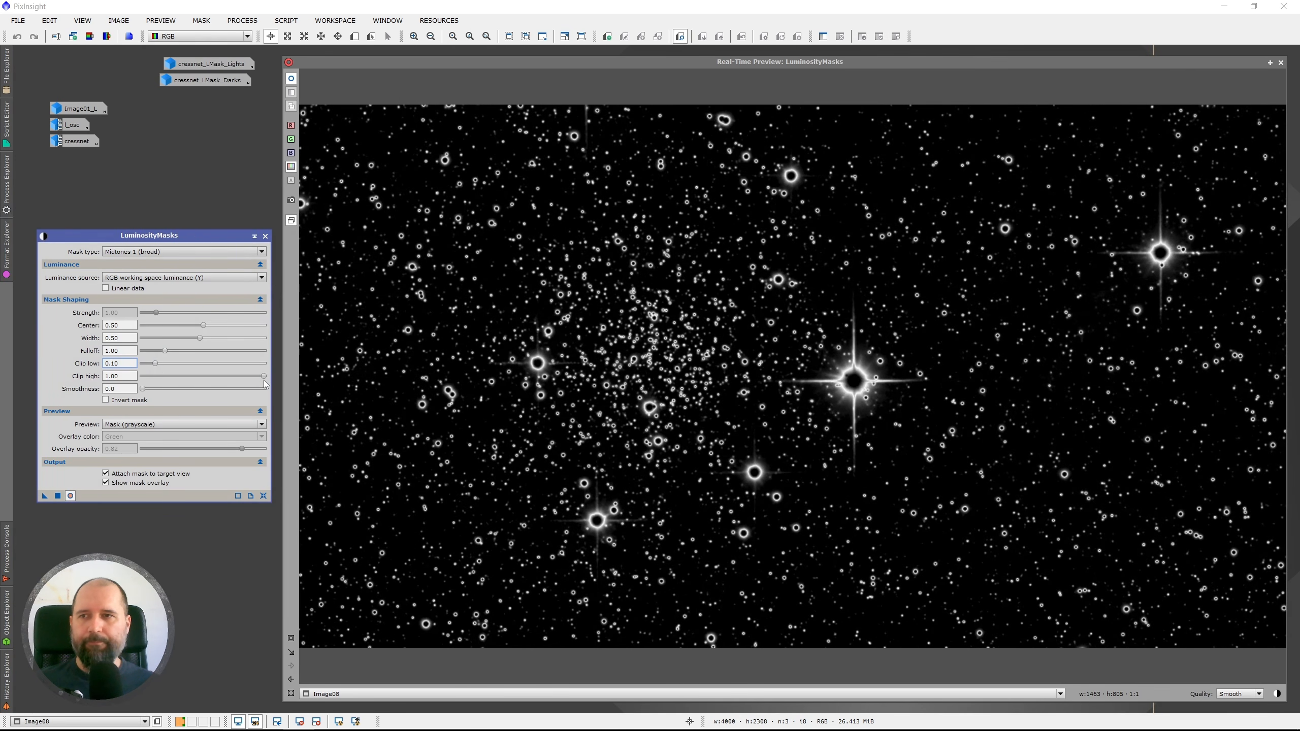
pyautogui.moveTo(264, 377)
pyautogui.mouseDown()
pyautogui.moveTo(244, 379)
pyautogui.moveTo(269, 375)
pyautogui.mouseUp()
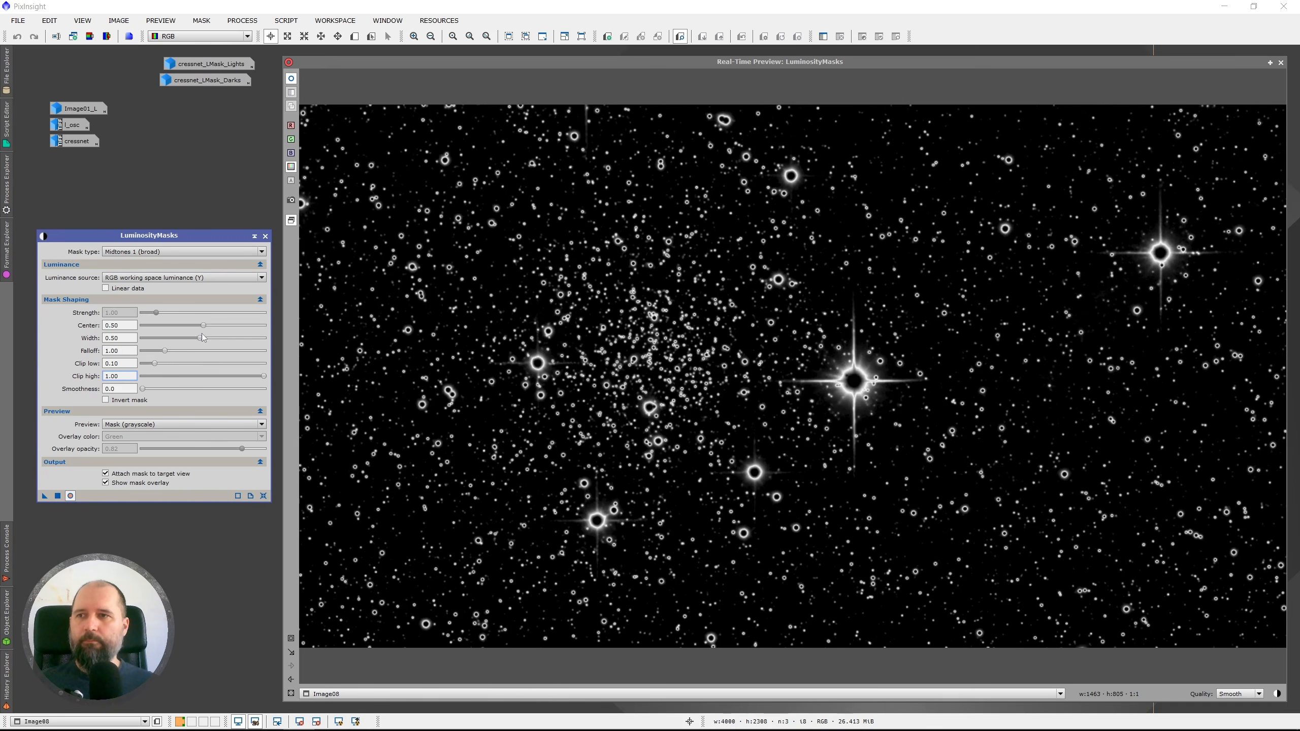
# Try the mask's Center at 0.42 and 1.00, and restore it to 0.50.
pyautogui.moveTo(203, 325); pyautogui.dragTo(194, 328)
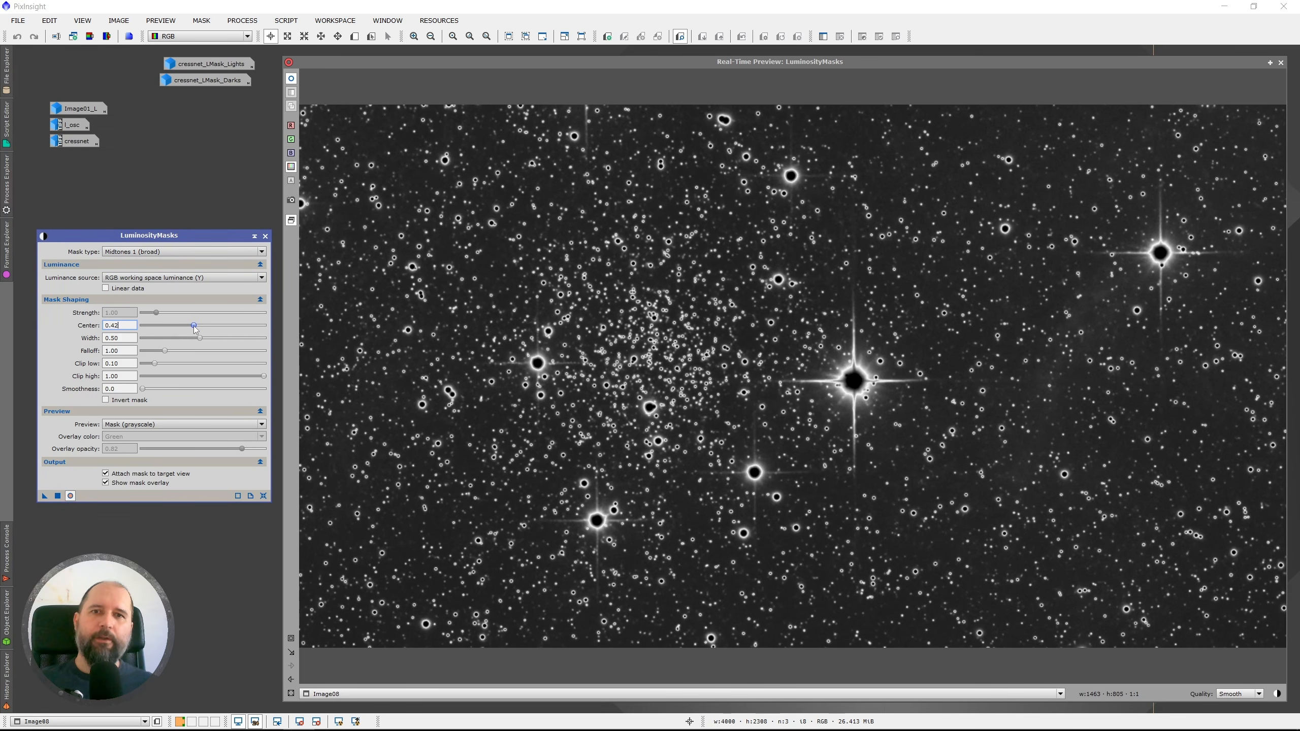
pyautogui.moveTo(194, 326); pyautogui.dragTo(269, 338)
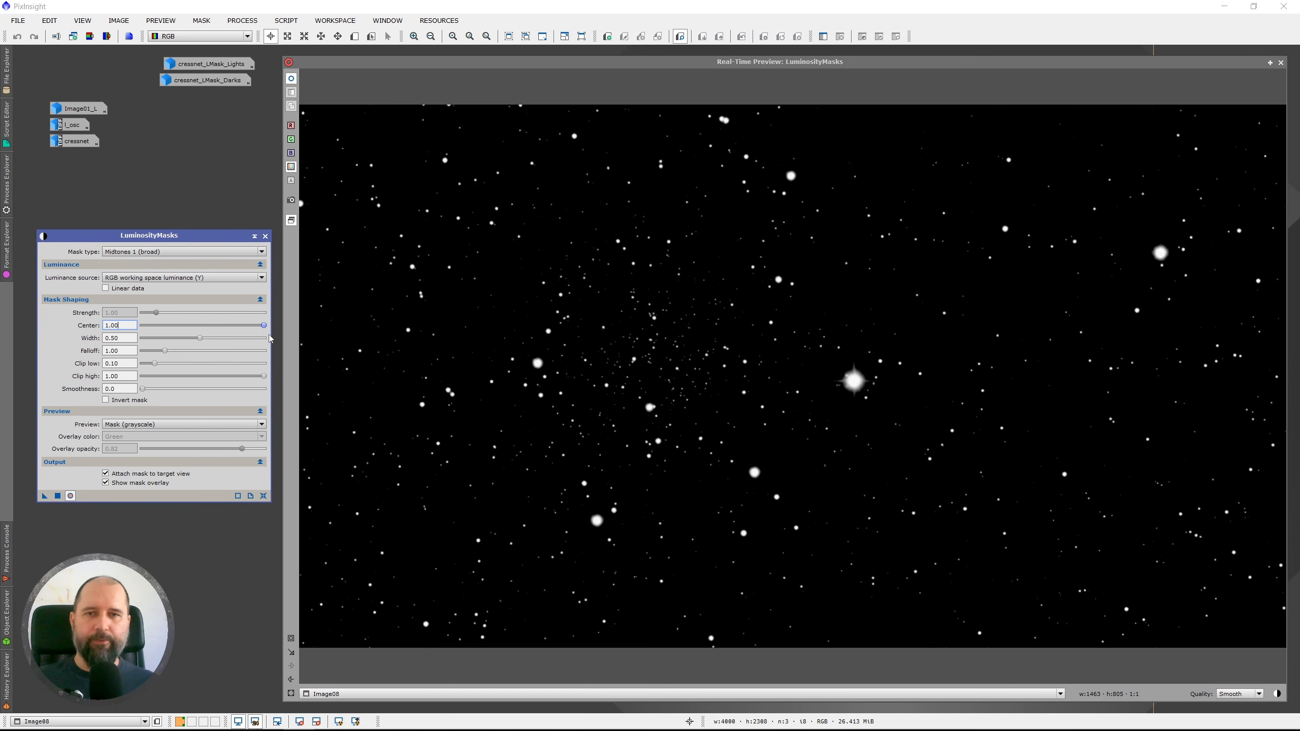
pyautogui.moveTo(266, 337); pyautogui.dragTo(203, 329)
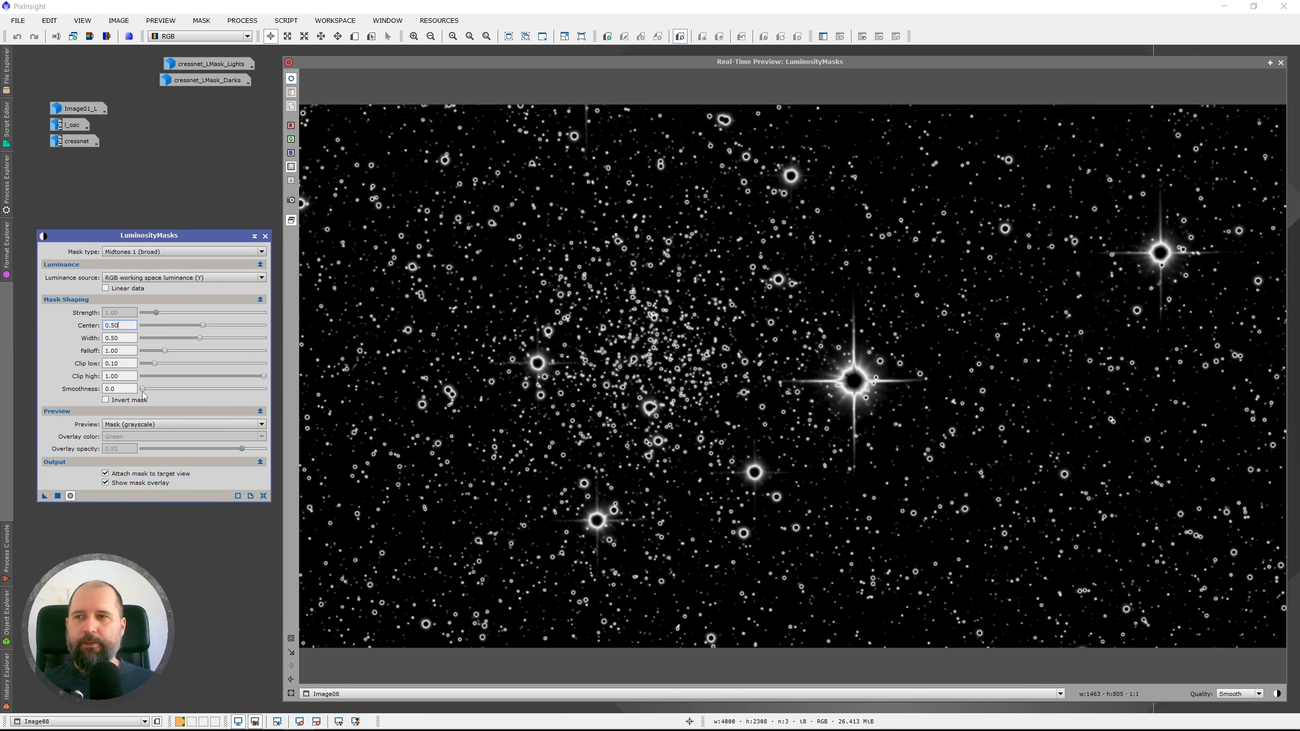
# Set the midtones mask's Smoothness to 0.7.
pyautogui.moveTo(142, 389); pyautogui.dragTo(142, 389)
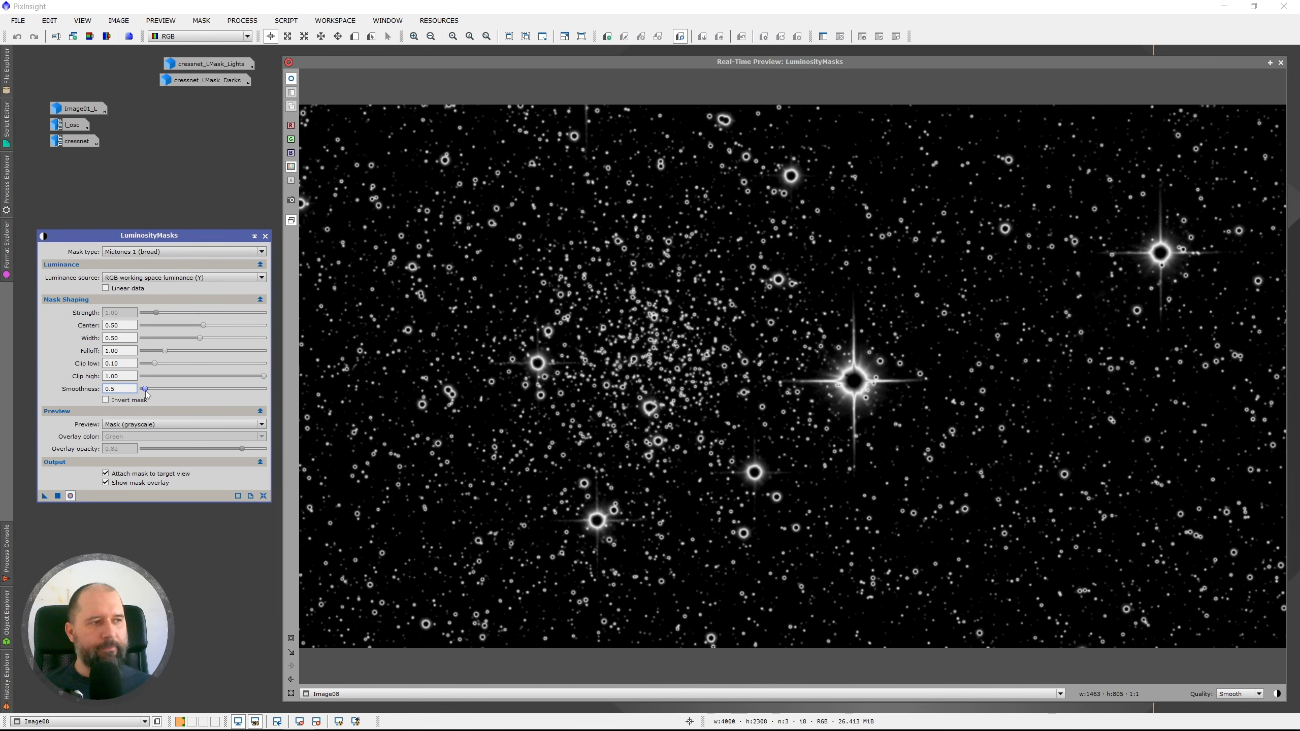
pyautogui.press('BackSpace')
pyautogui.write('6')
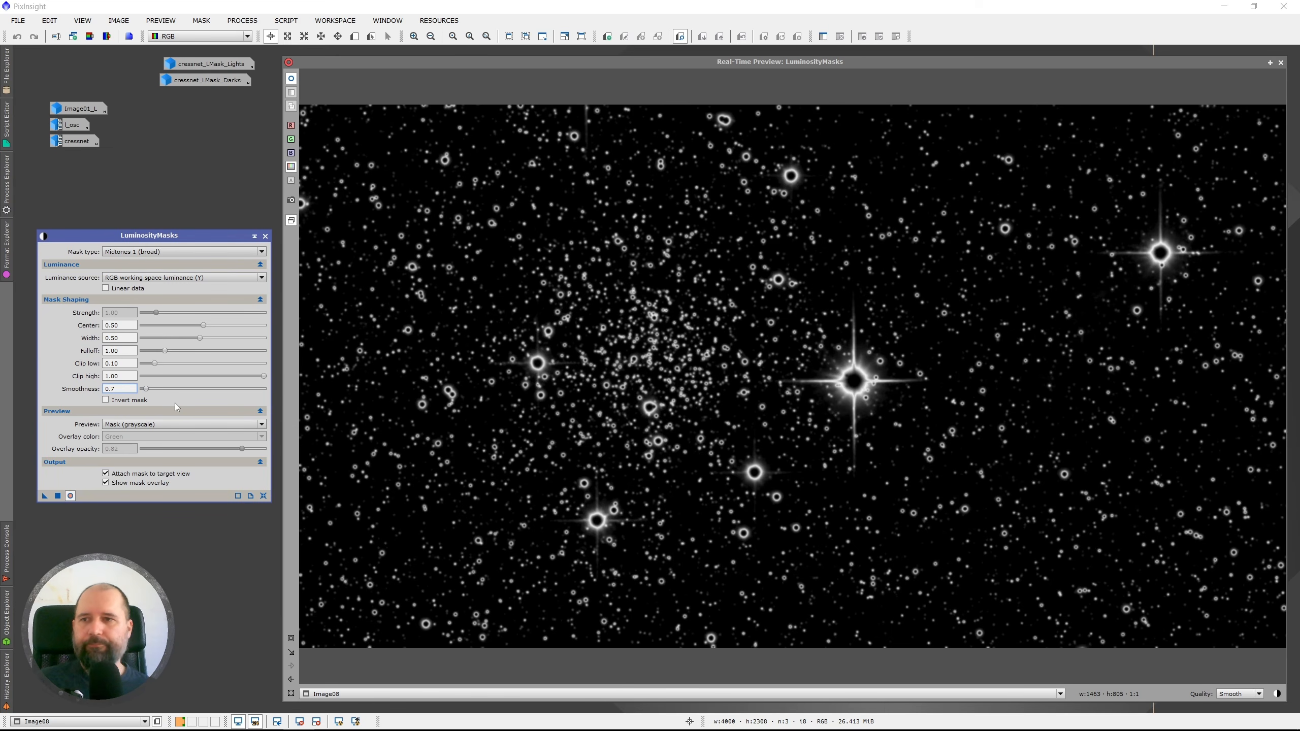
# Generate the midtones mask attached to the image without mask overlay, close the preview and iconize the mask beneath the cressnet masks.
pyautogui.click(107, 483)
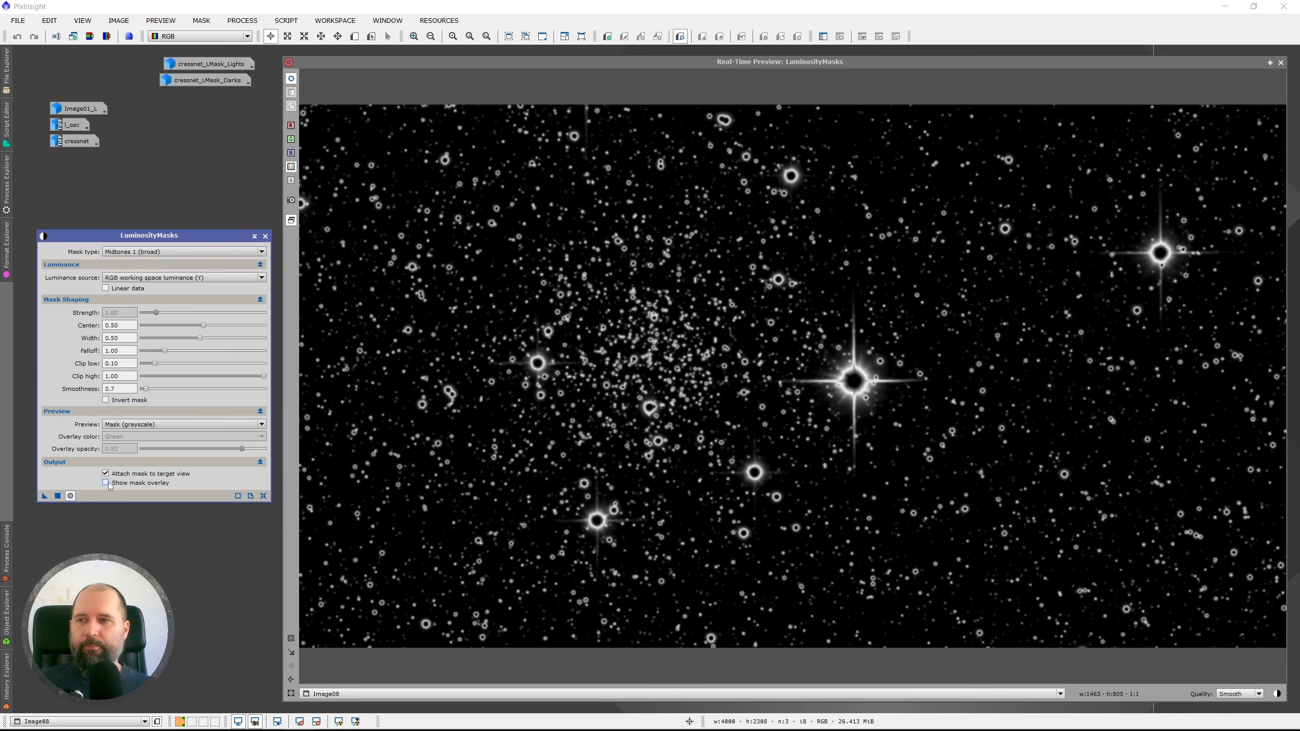
pyautogui.click(58, 496)
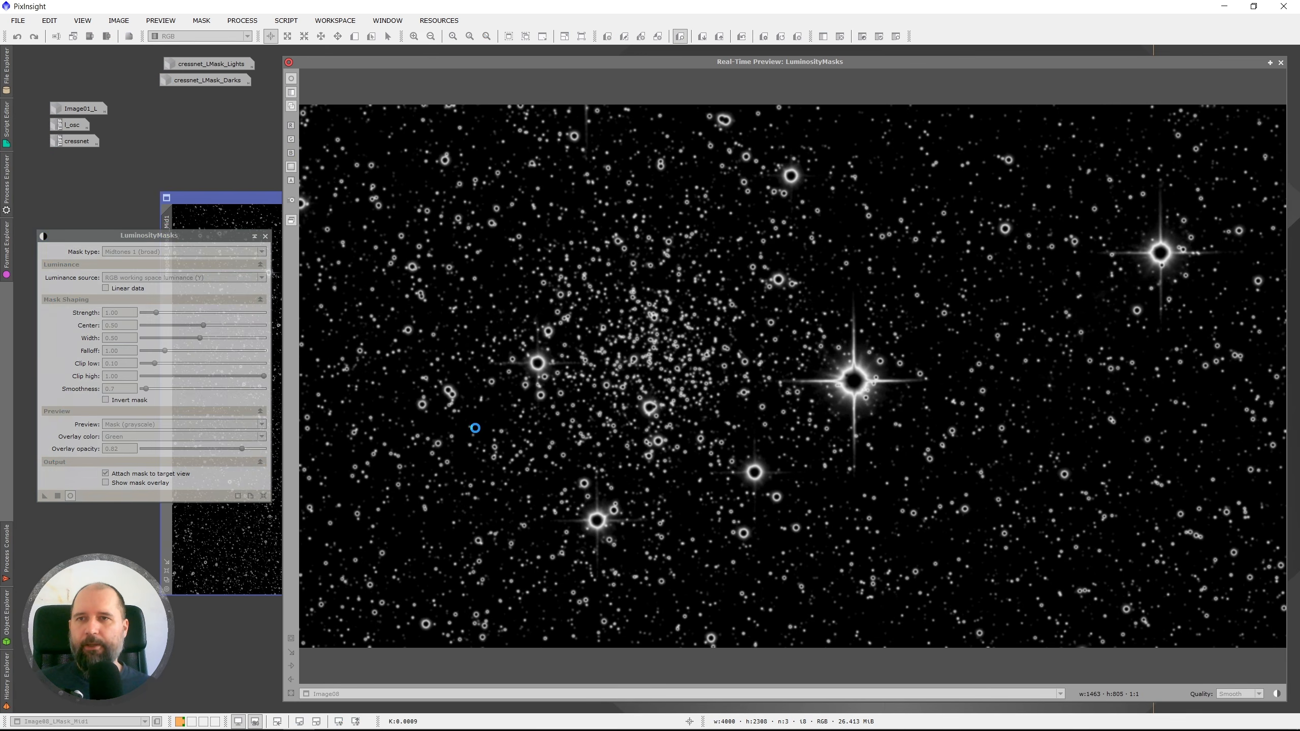
pyautogui.click(1280, 63)
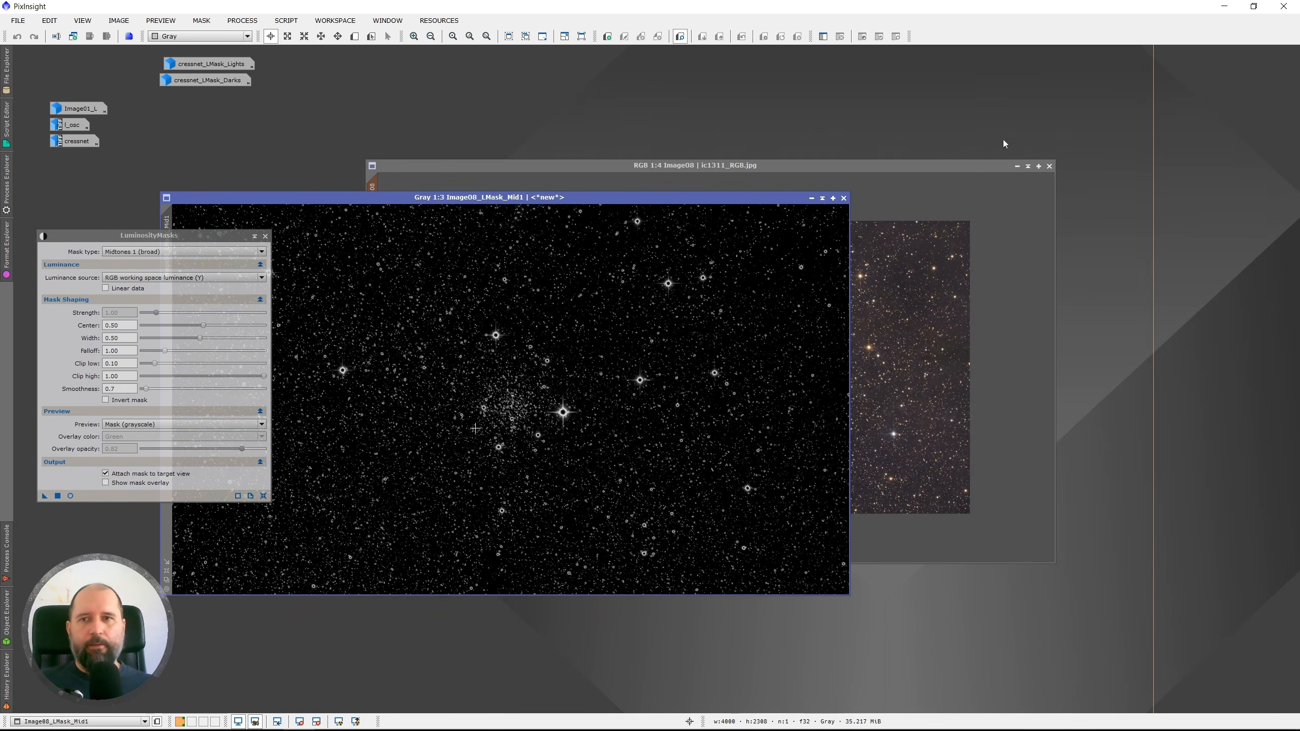
pyautogui.click(811, 198)
pyautogui.moveTo(540, 404); pyautogui.dragTo(200, 96)
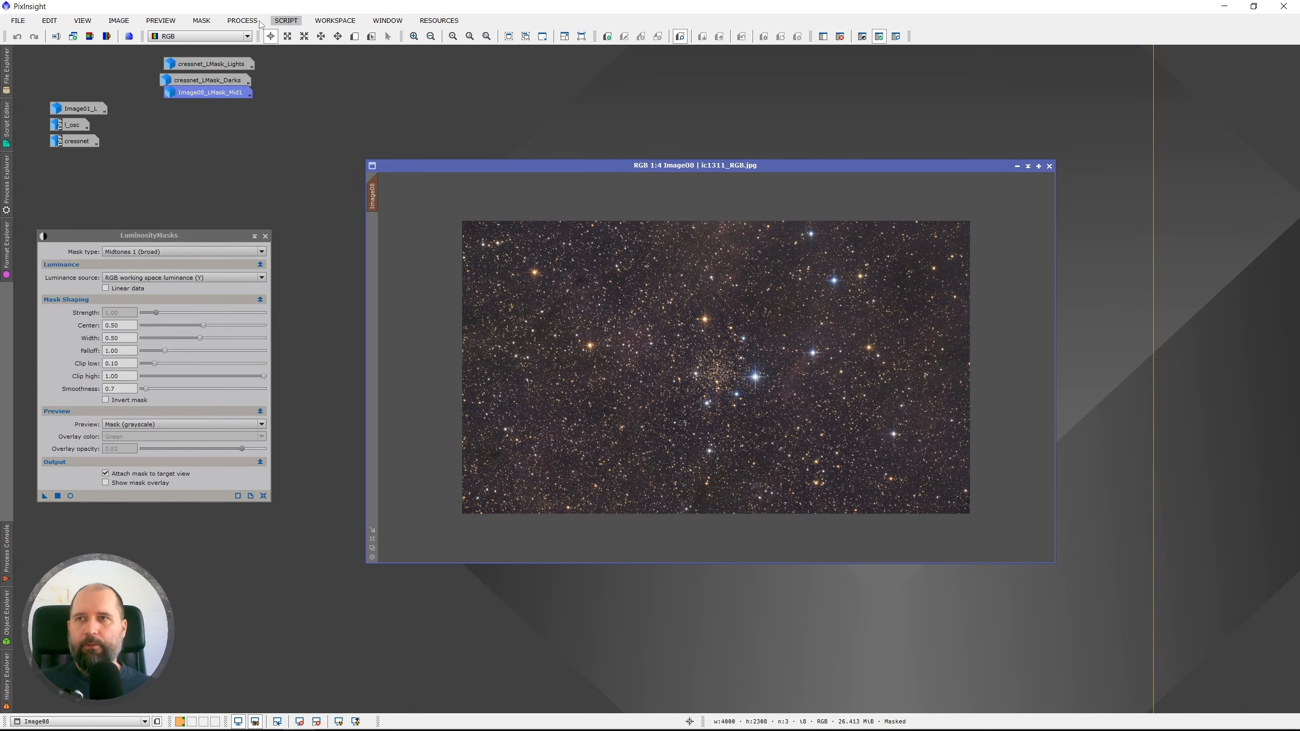
# Open CurvesTransformation beside the star image and reset its curve to a straight line.
pyautogui.click(242, 20)
pyautogui.moveTo(317, 37)
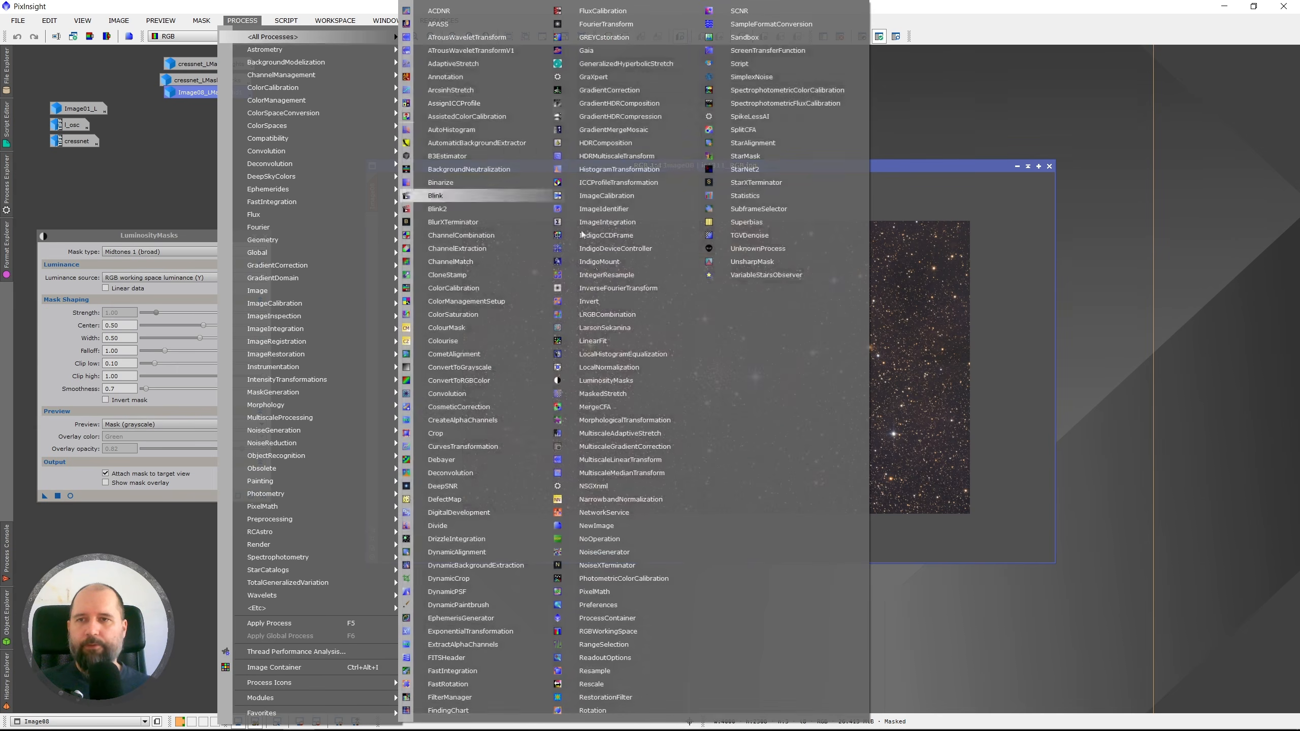
pyautogui.click(490, 444)
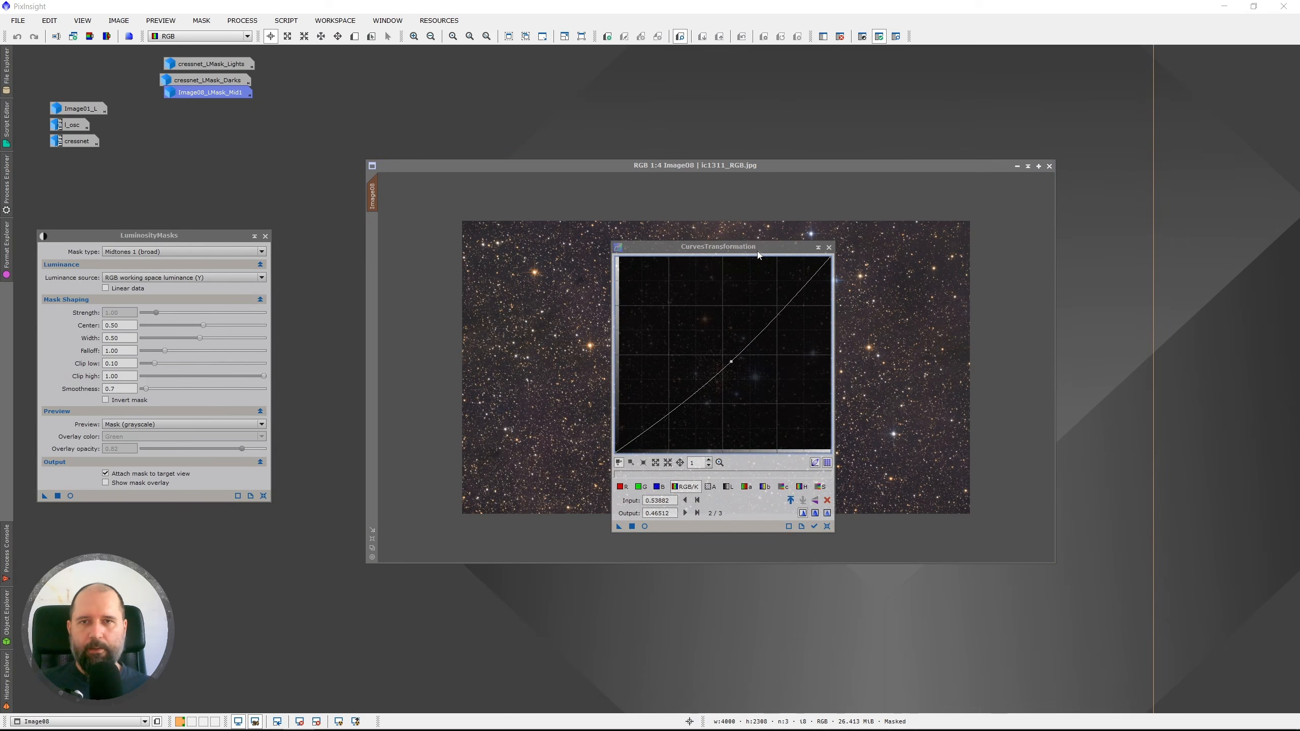
pyautogui.moveTo(727, 247); pyautogui.dragTo(1064, 330)
pyautogui.click(1165, 609)
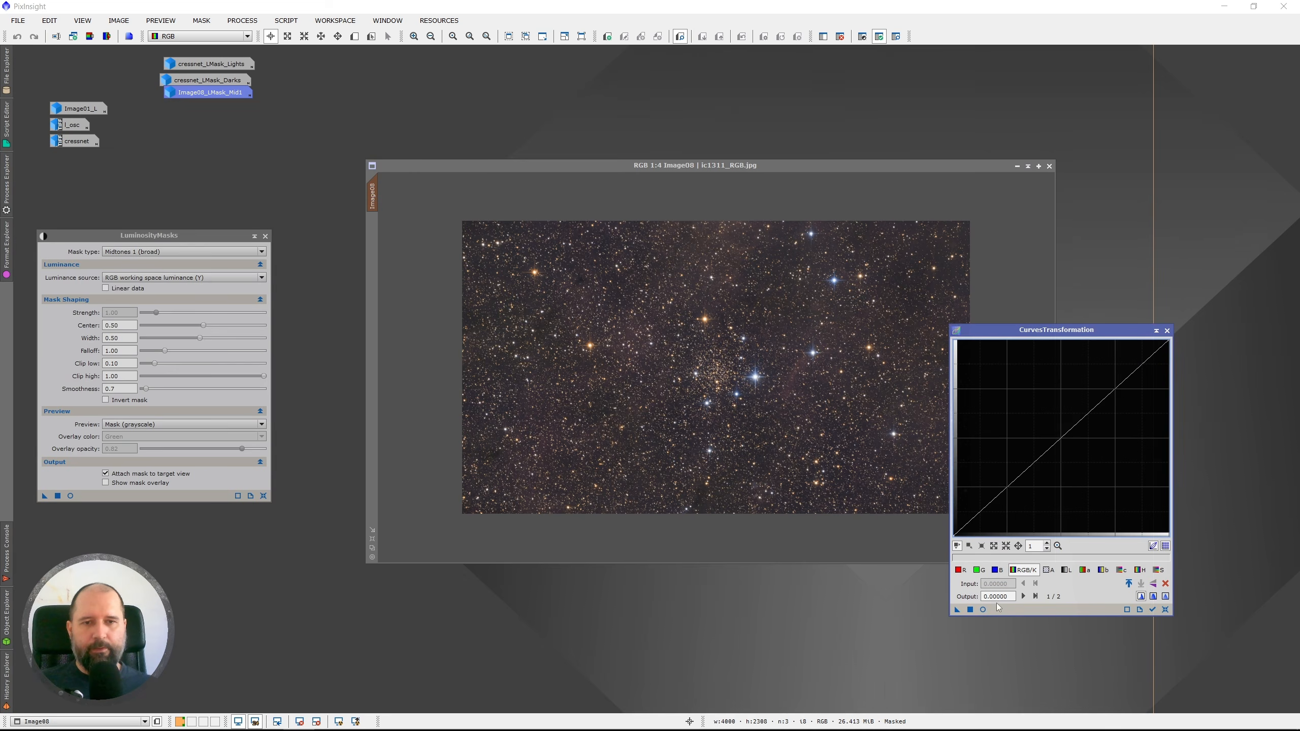
# Preview the curves in real time on the cluster and lower the RGB/K curve to about 0.46 output at 0.53 input.
pyautogui.click(982, 609)
pyautogui.moveTo(1040, 333); pyautogui.dragTo(1140, 342)
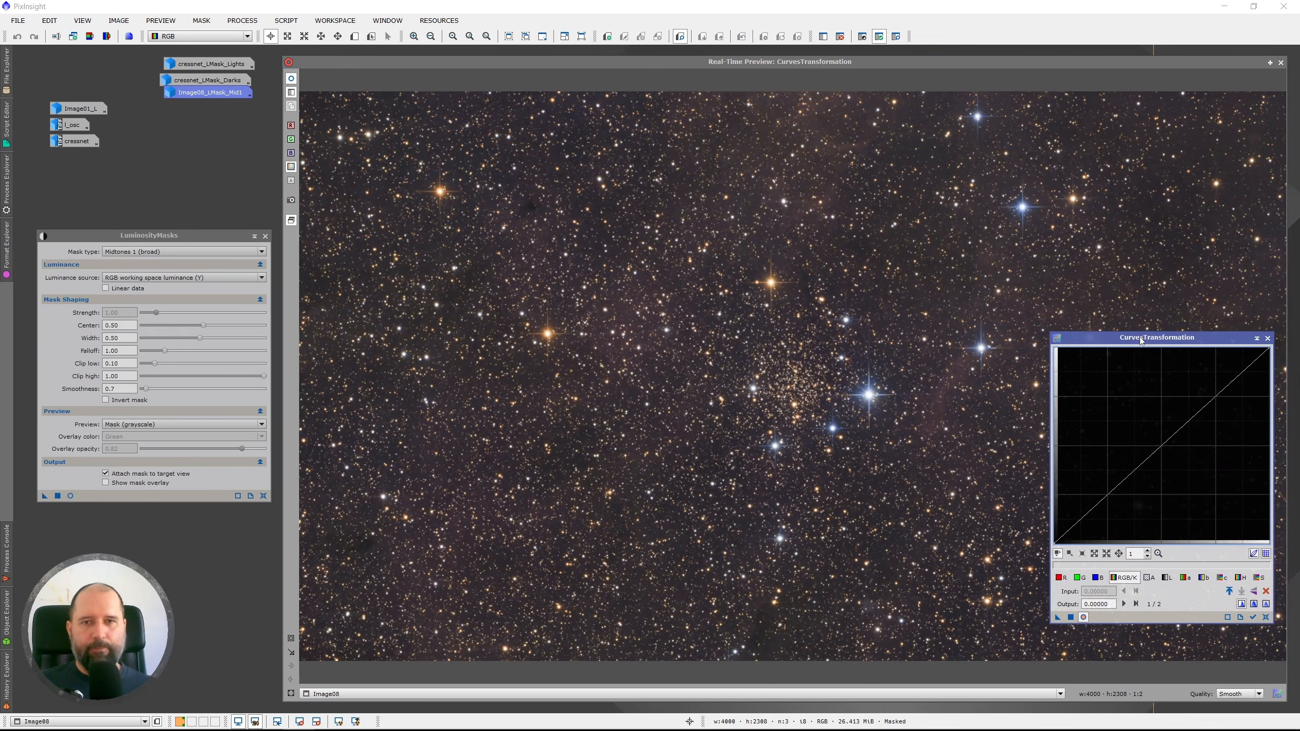
pyautogui.click(340, 593)
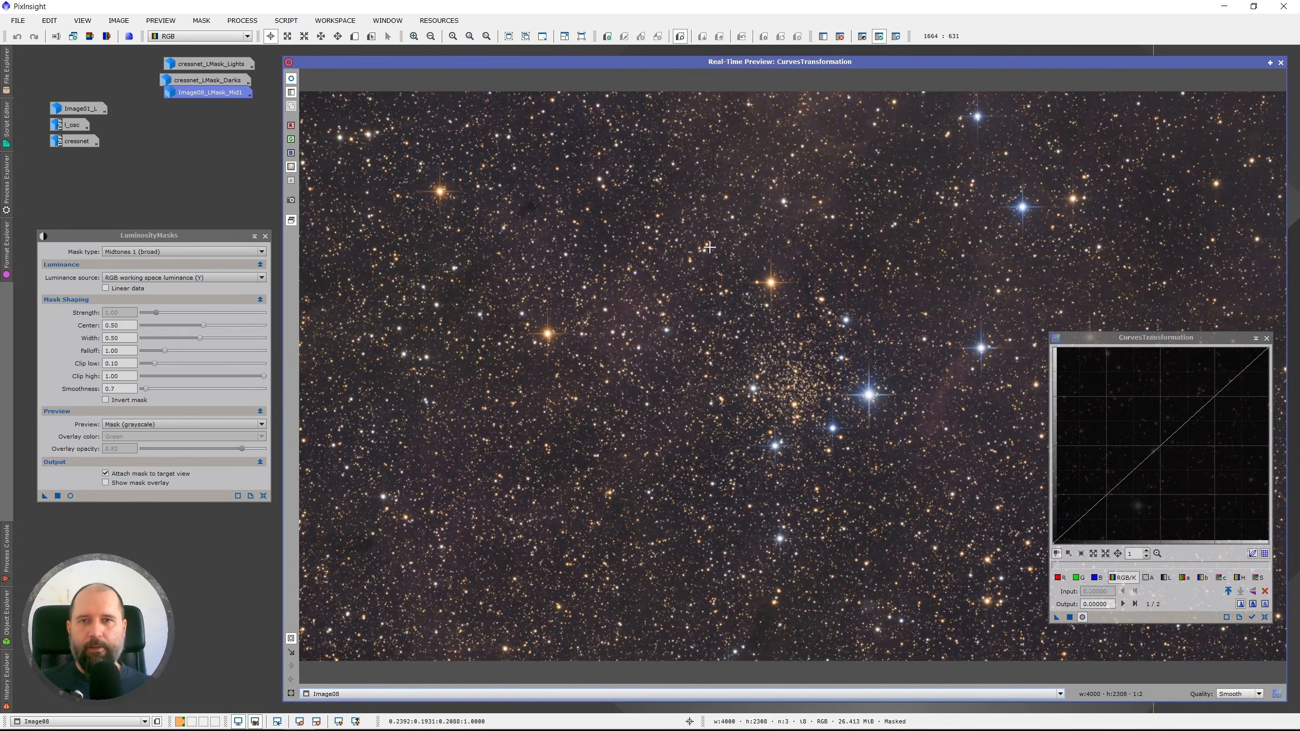
pyautogui.moveTo(702, 229); pyautogui.dragTo(927, 556)
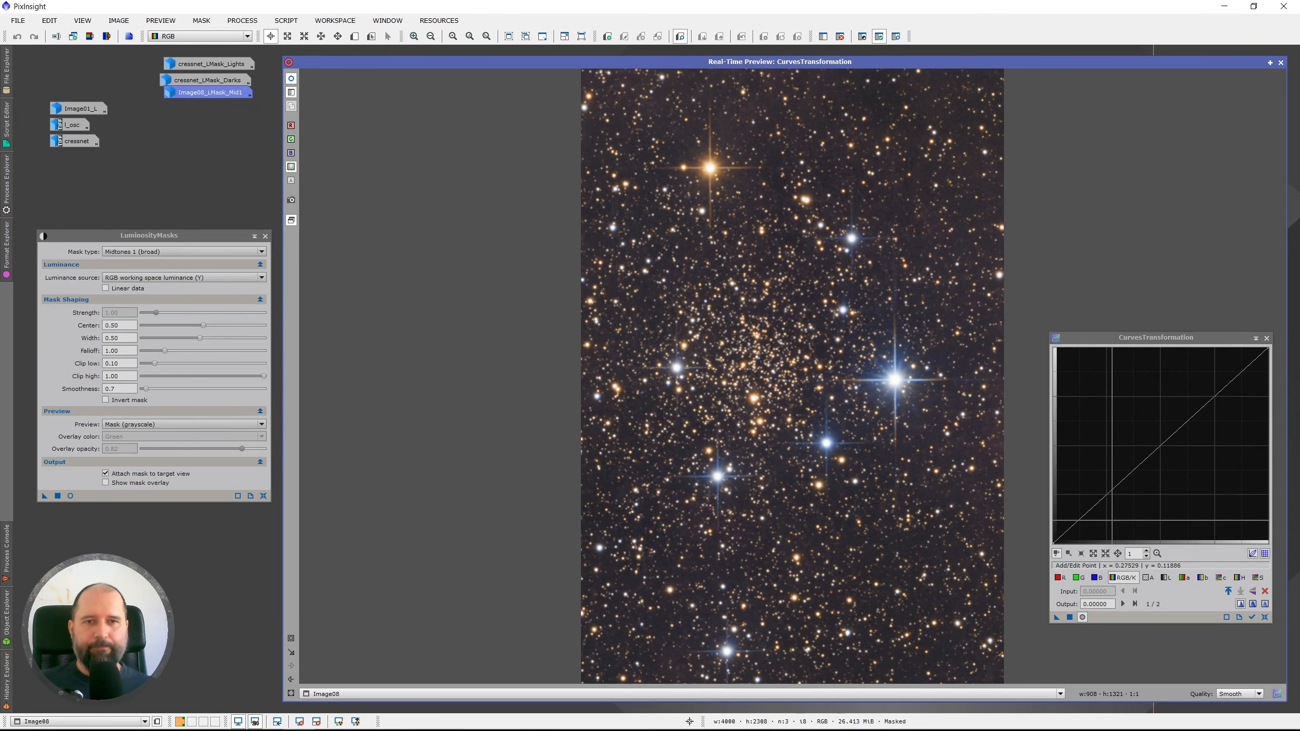
pyautogui.moveTo(1161, 446); pyautogui.dragTo(1189, 477)
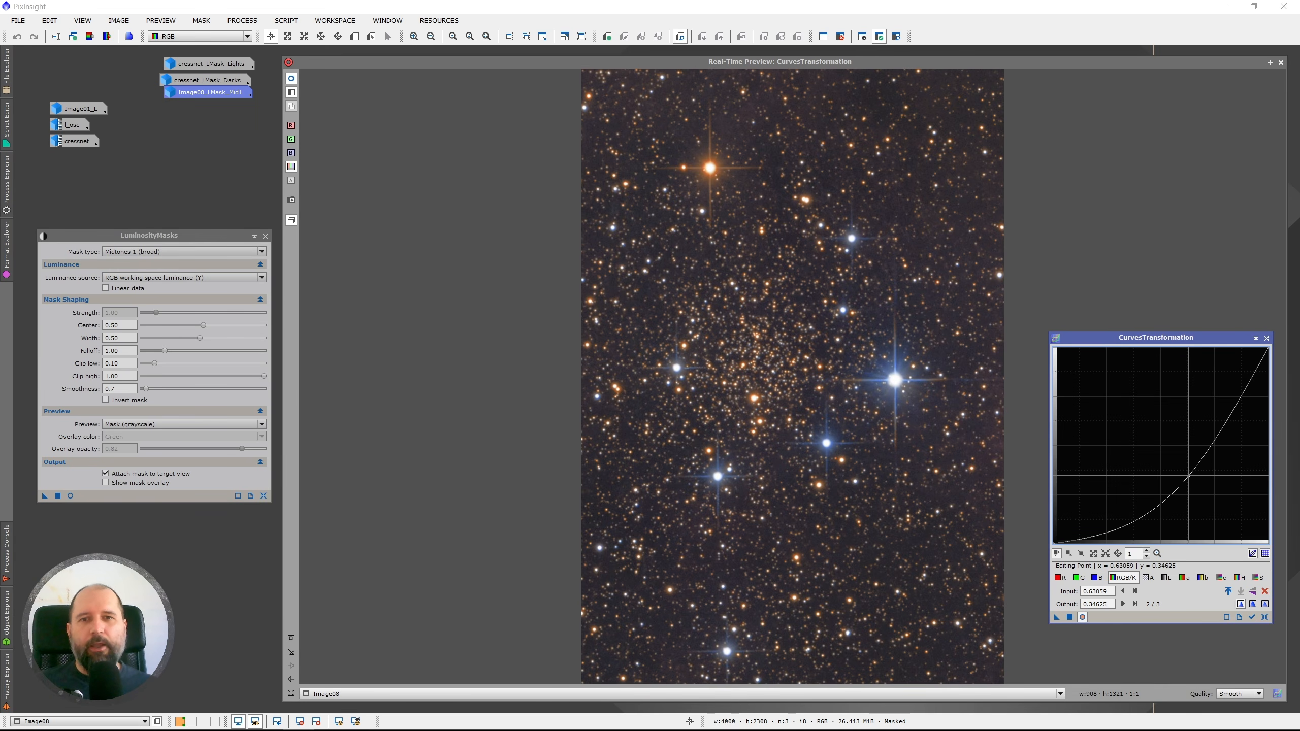
pyautogui.moveTo(1189, 477); pyautogui.dragTo(1169, 454)
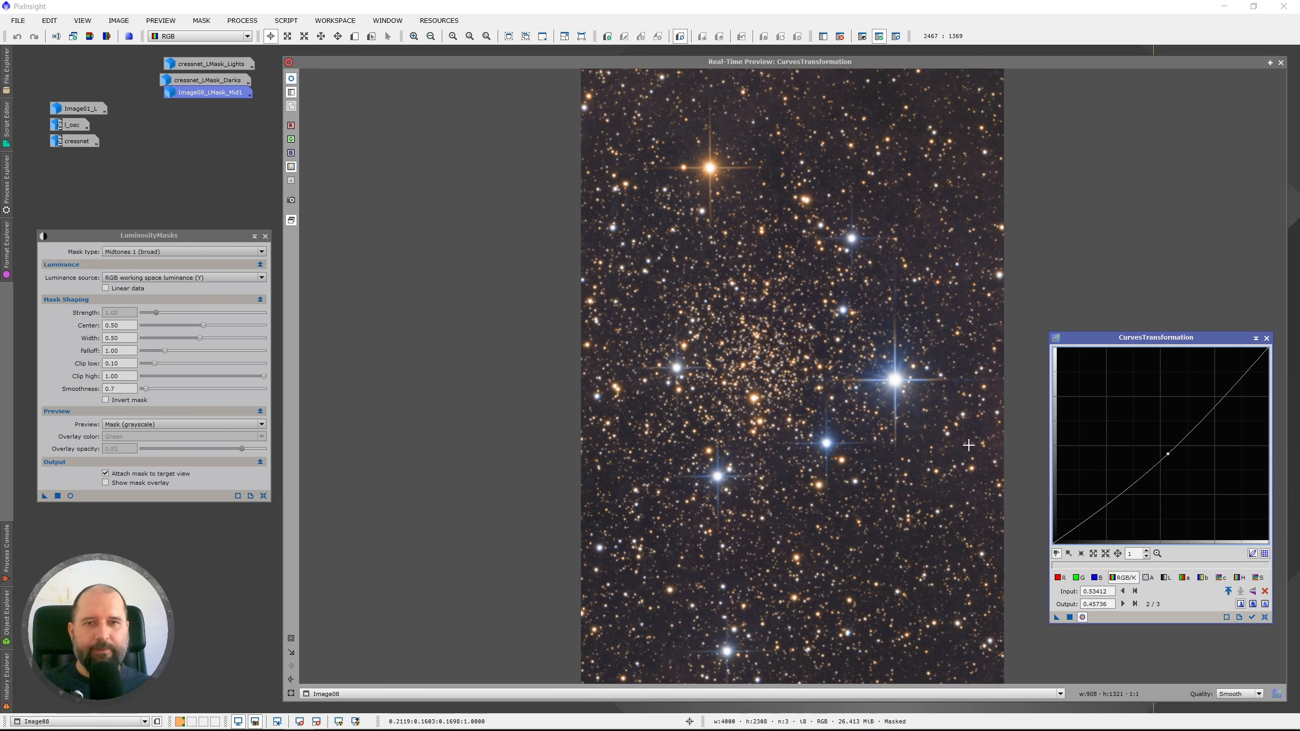
# Compare the star cluster with the curves adjustment switched off and on in the real-time preview.
pyautogui.click(297, 83)
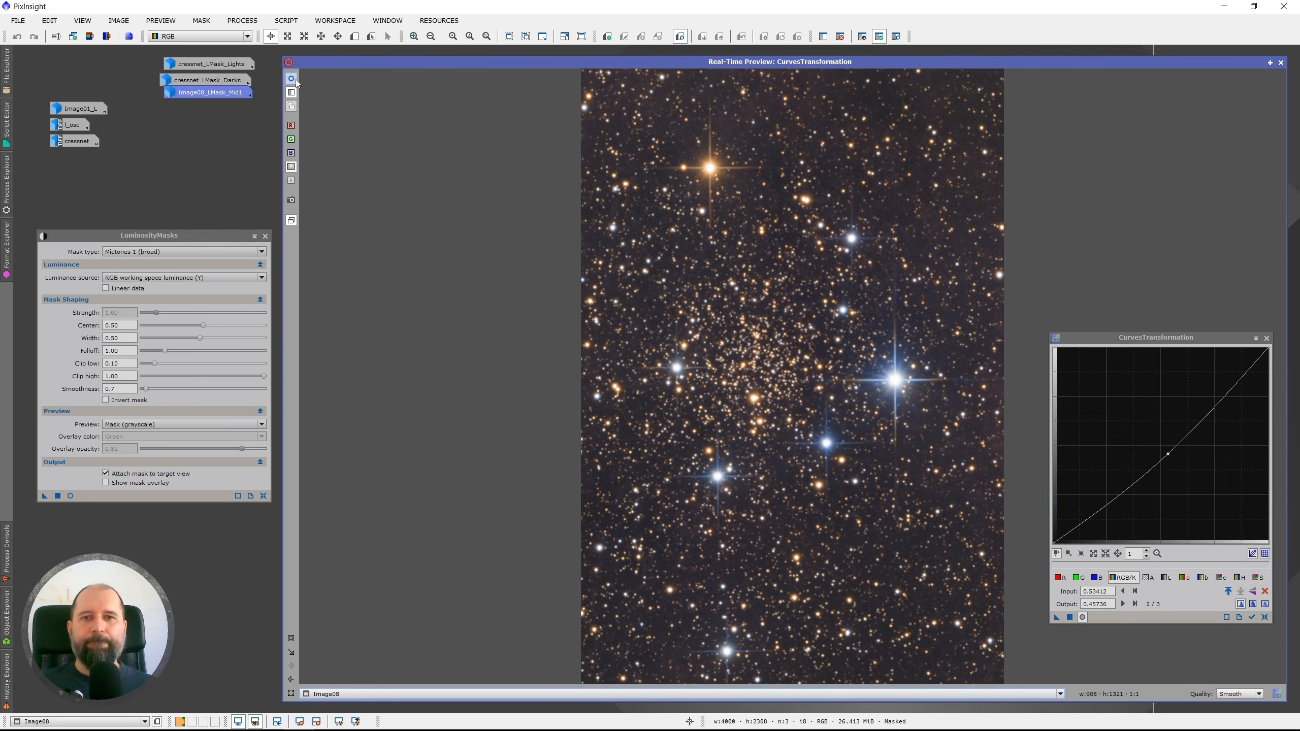
pyautogui.click(296, 80)
pyautogui.click(296, 80)
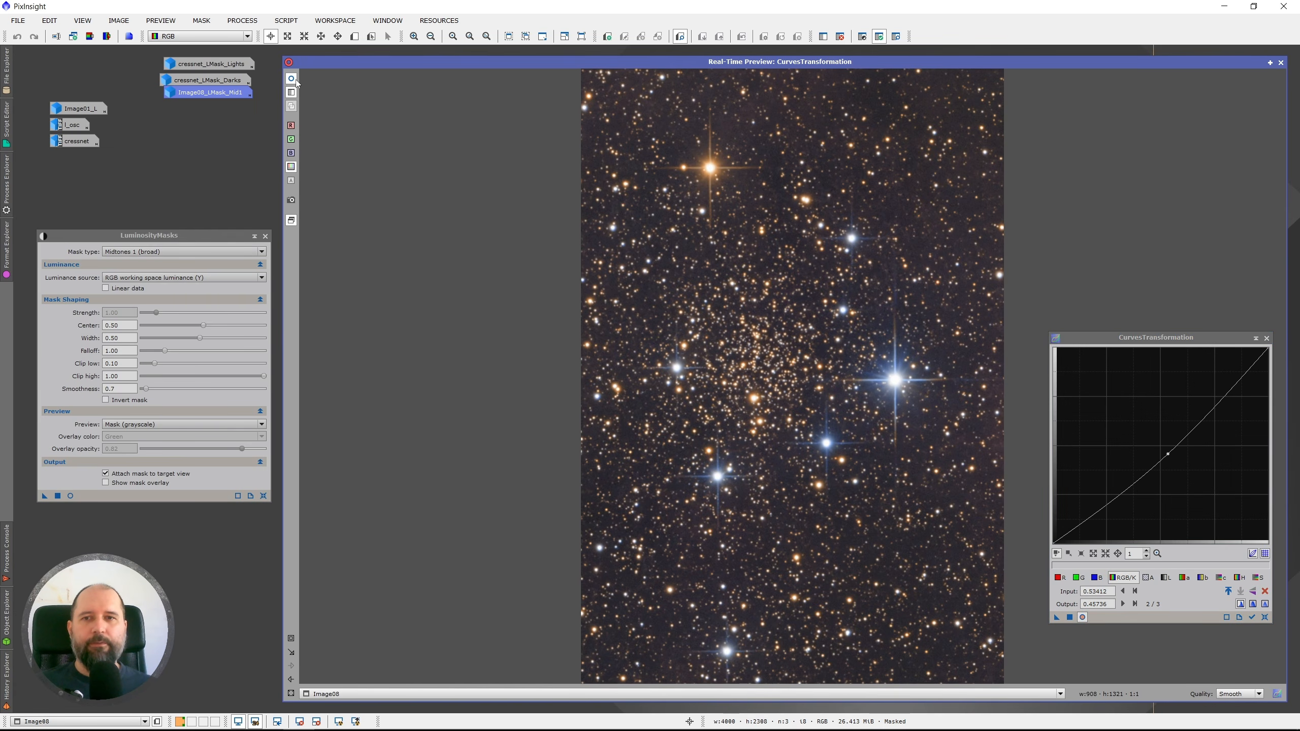
pyautogui.click(296, 80)
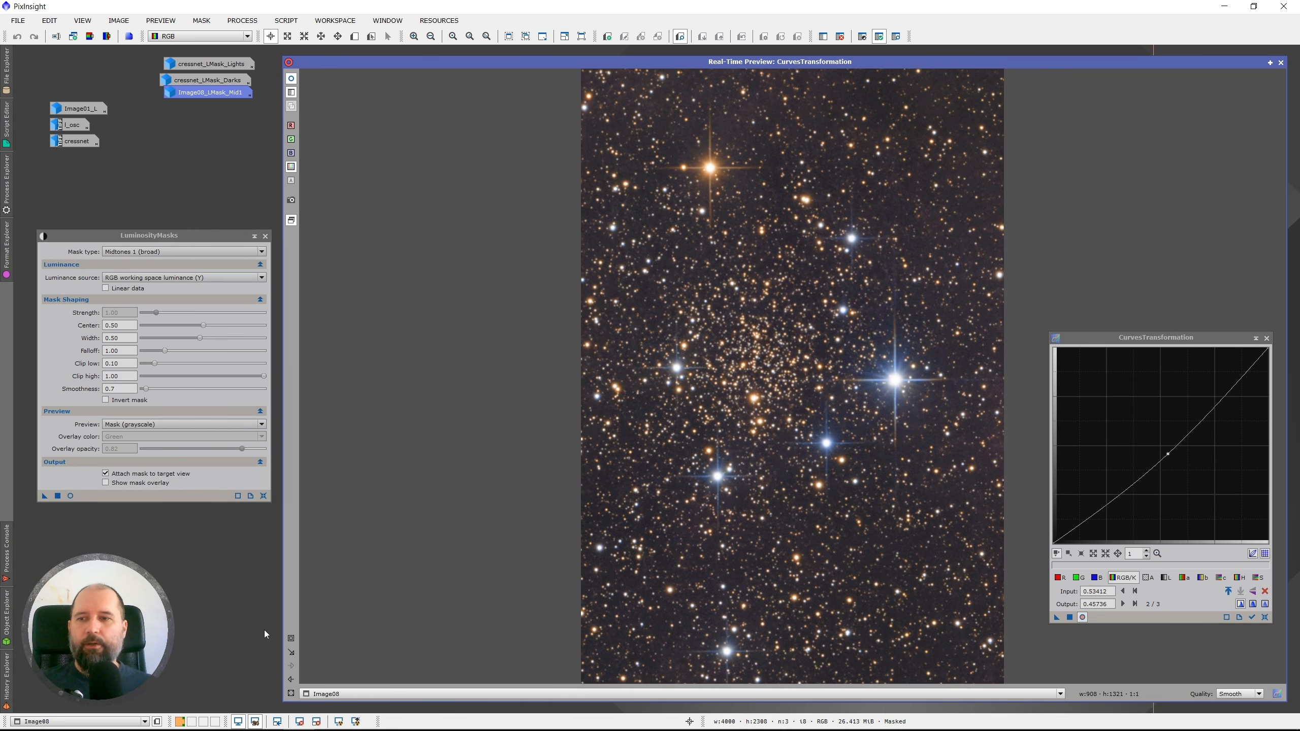
# Zoom in on the bright blue star beside the cluster and compare its halo with the curves preview switched off and on.
pyautogui.moveTo(755, 272); pyautogui.dragTo(1006, 551)
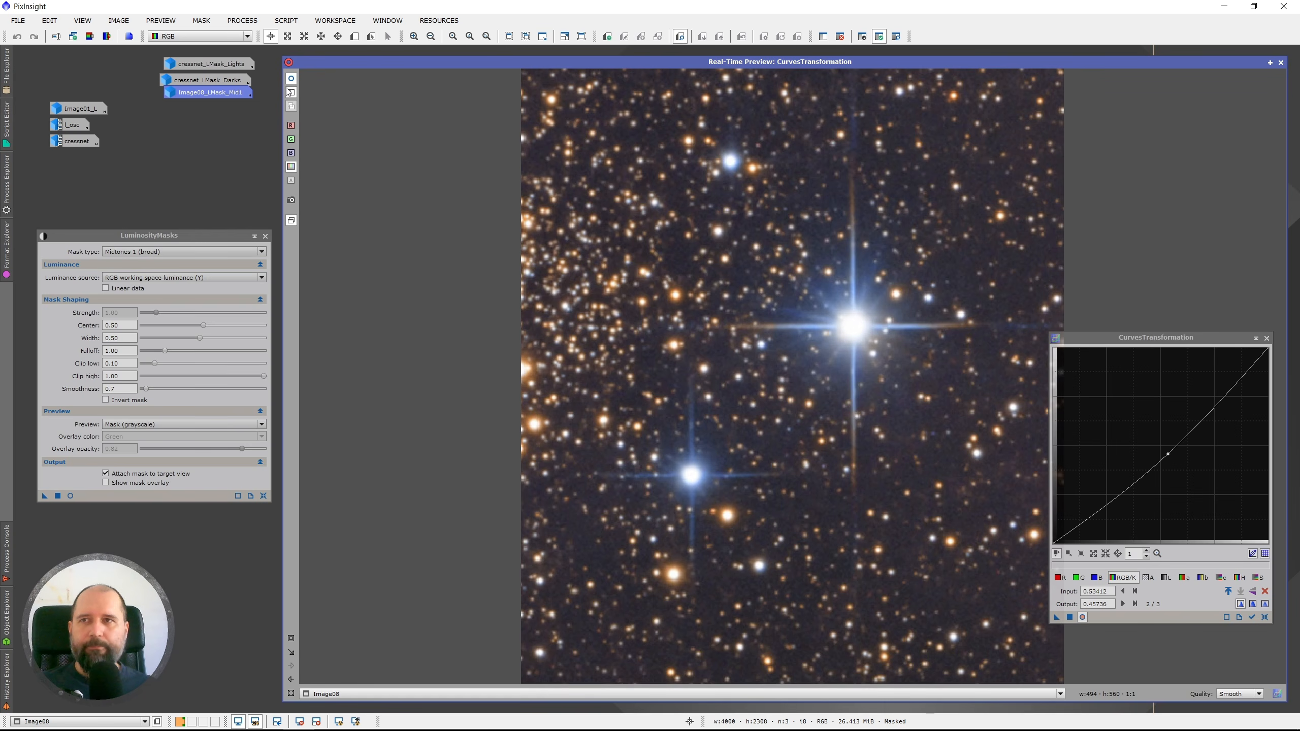
pyautogui.click(290, 78)
pyautogui.click(291, 78)
pyautogui.click(291, 79)
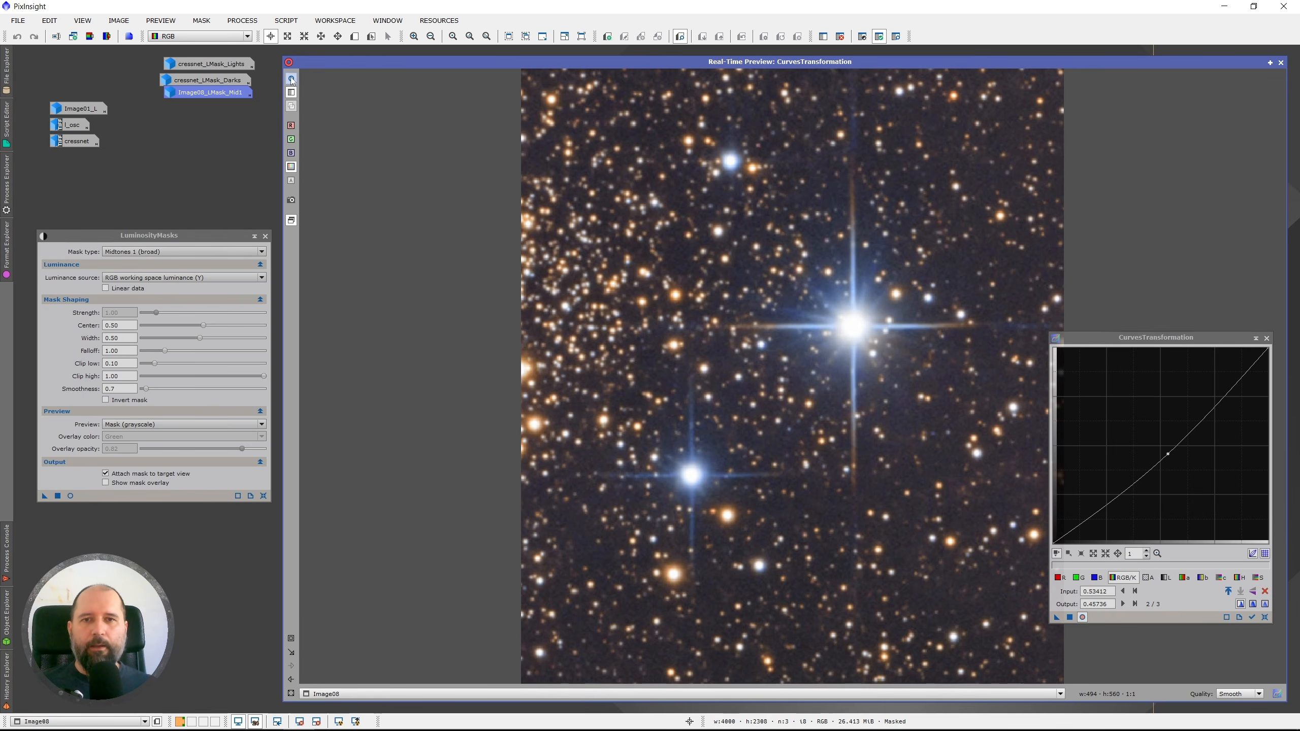
pyautogui.click(290, 78)
pyautogui.click(290, 78)
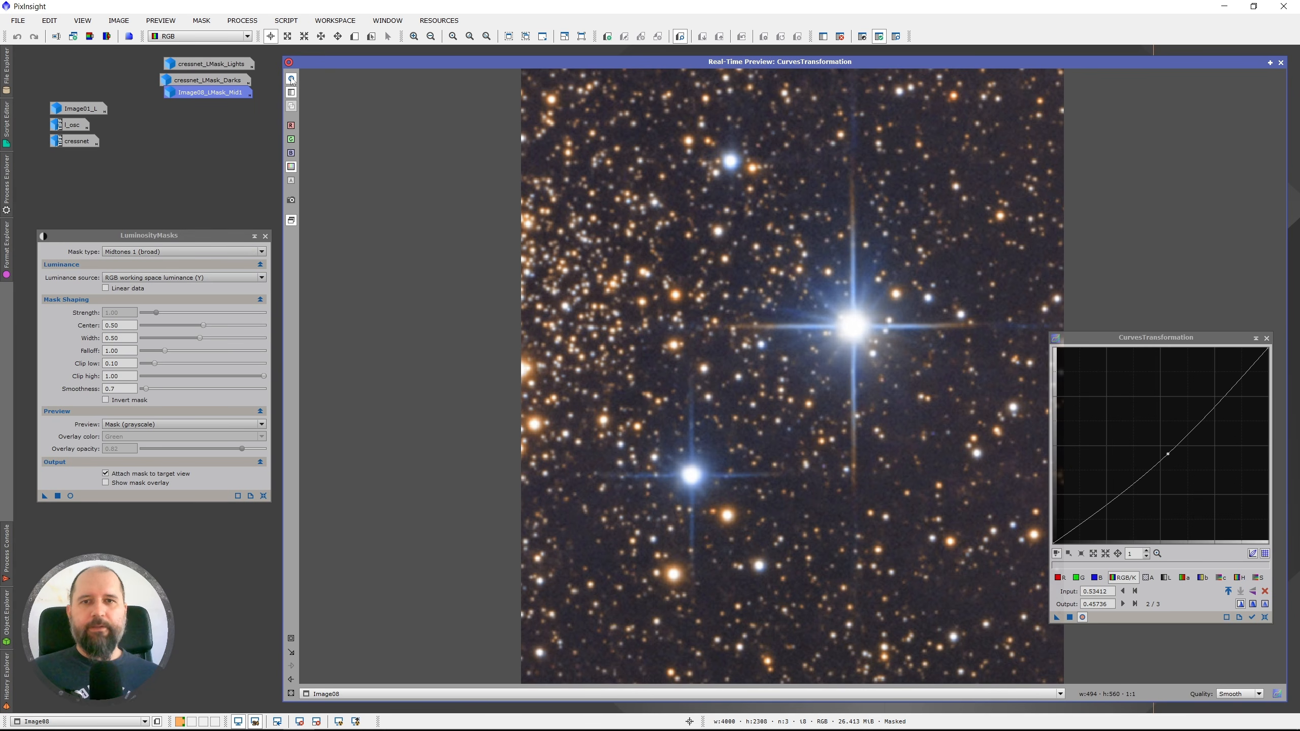
pyautogui.click(290, 79)
pyautogui.click(290, 78)
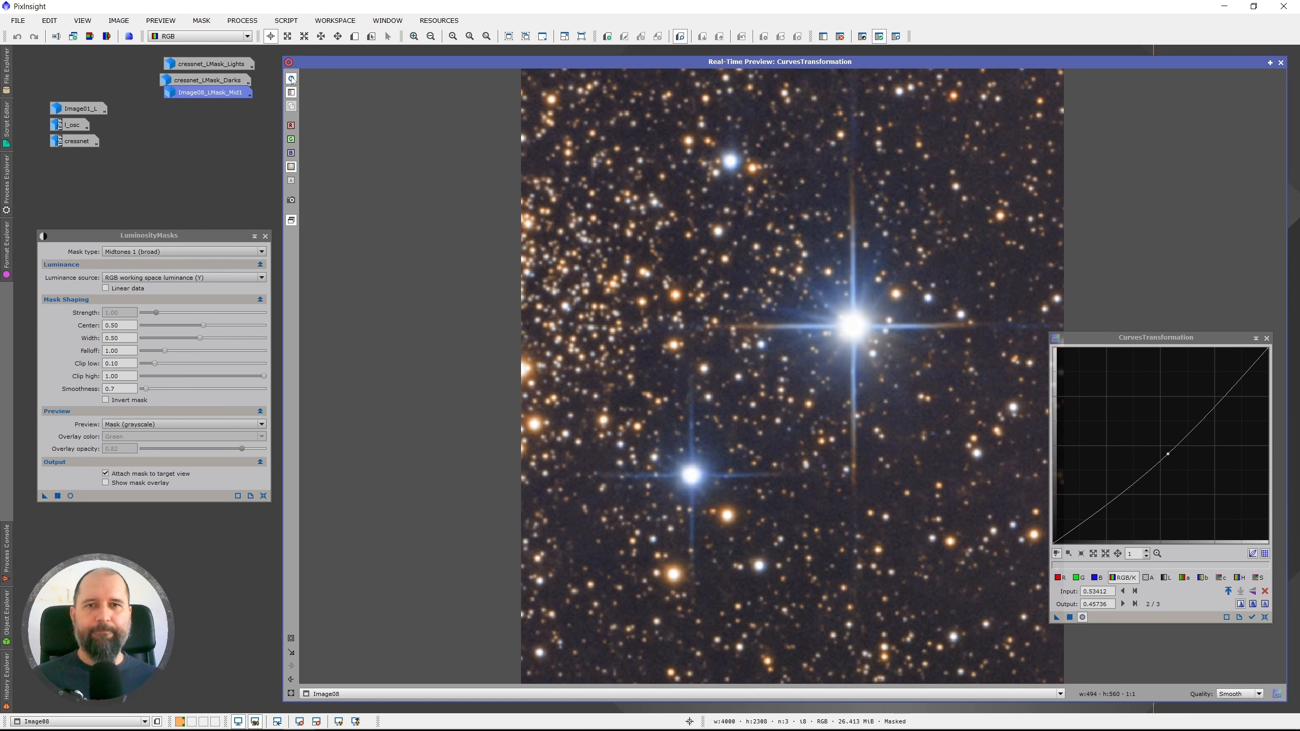
pyautogui.click(291, 78)
pyautogui.click(291, 78)
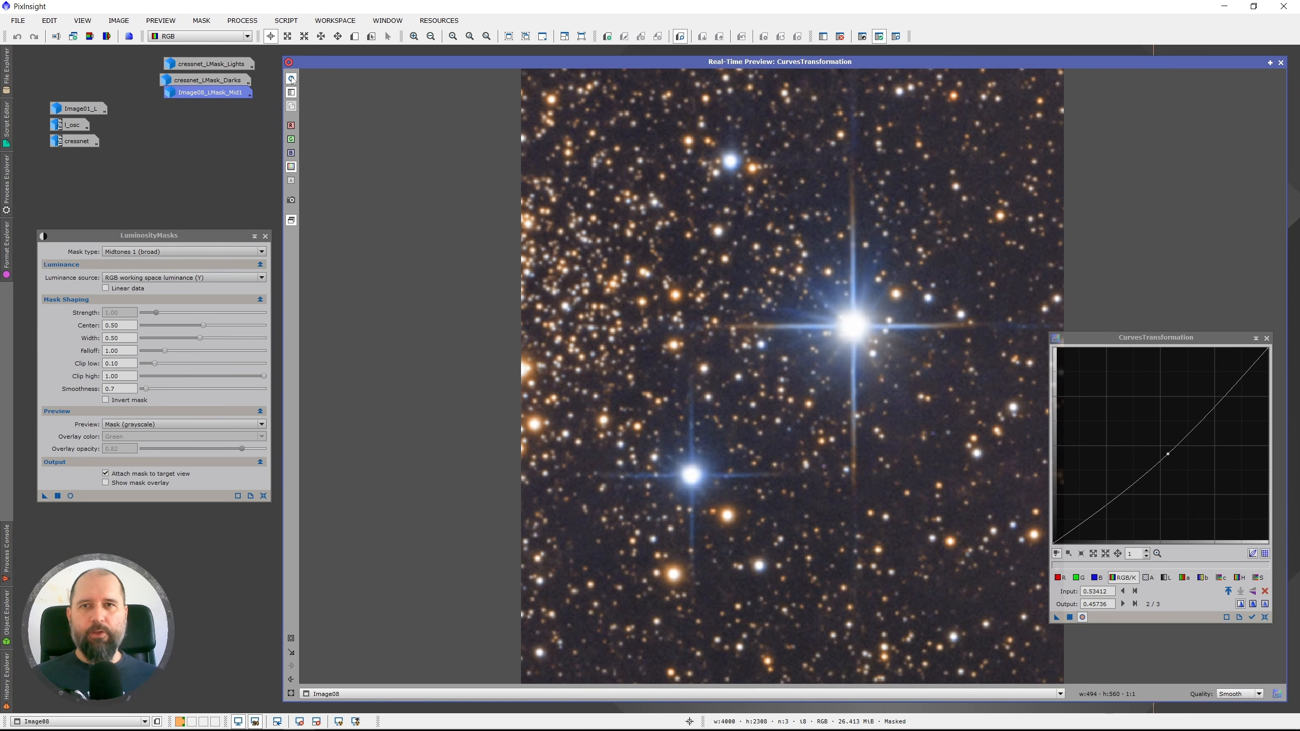
# Compare the star image with the curves preview off and on, apply the curves, and close CurvesTransformation and the preview.
pyautogui.click(291, 78)
pyautogui.click(290, 78)
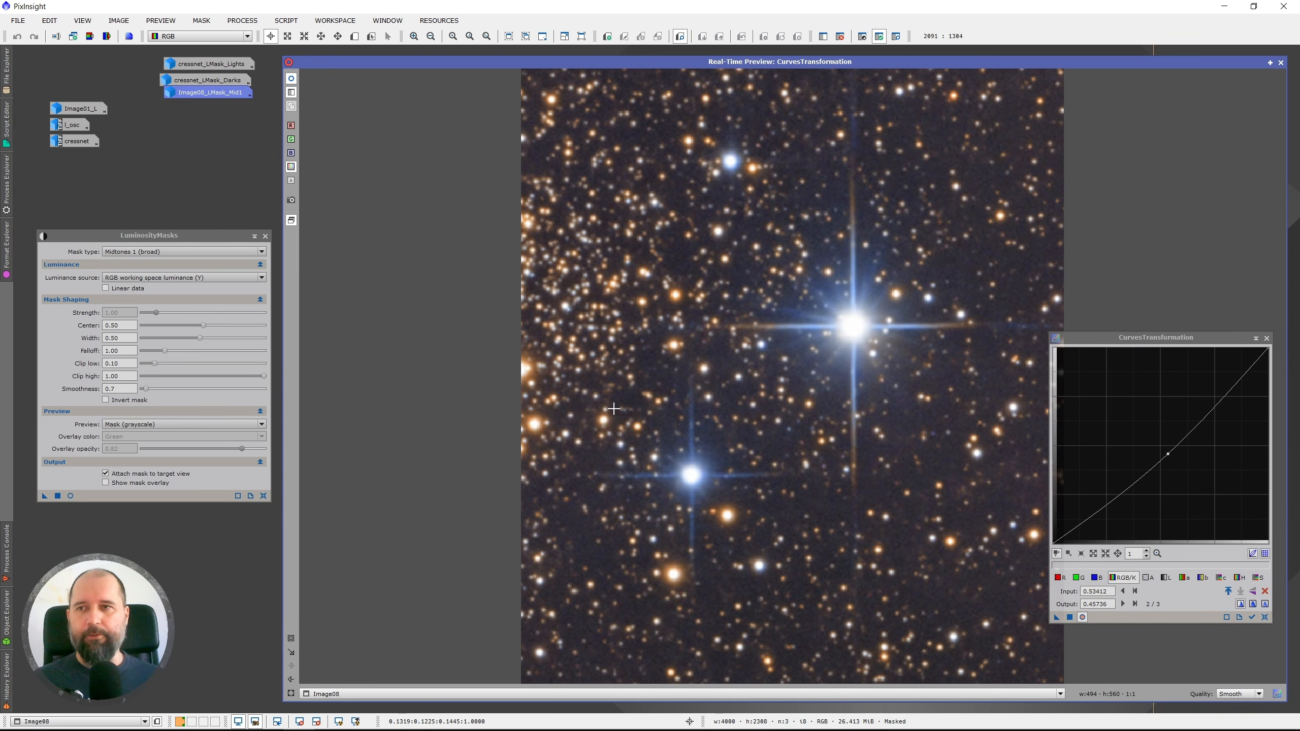
pyautogui.click(1070, 617)
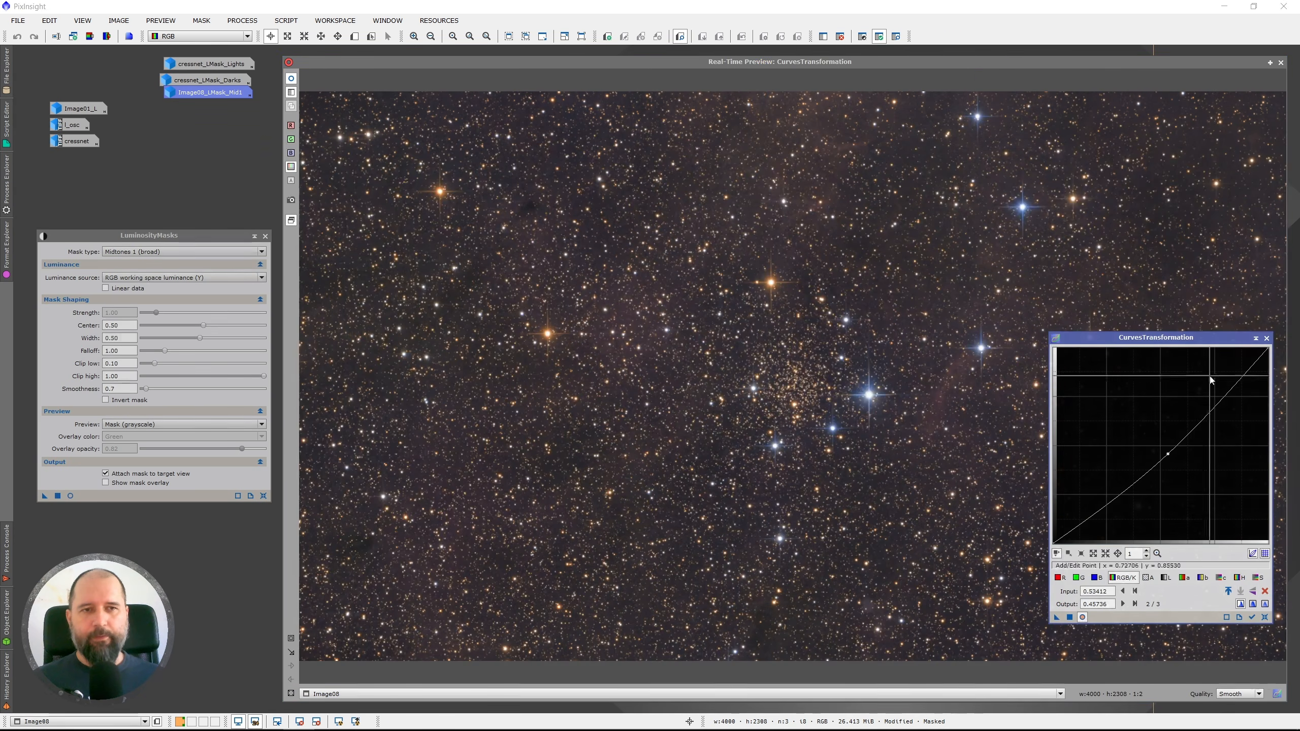
pyautogui.click(1266, 339)
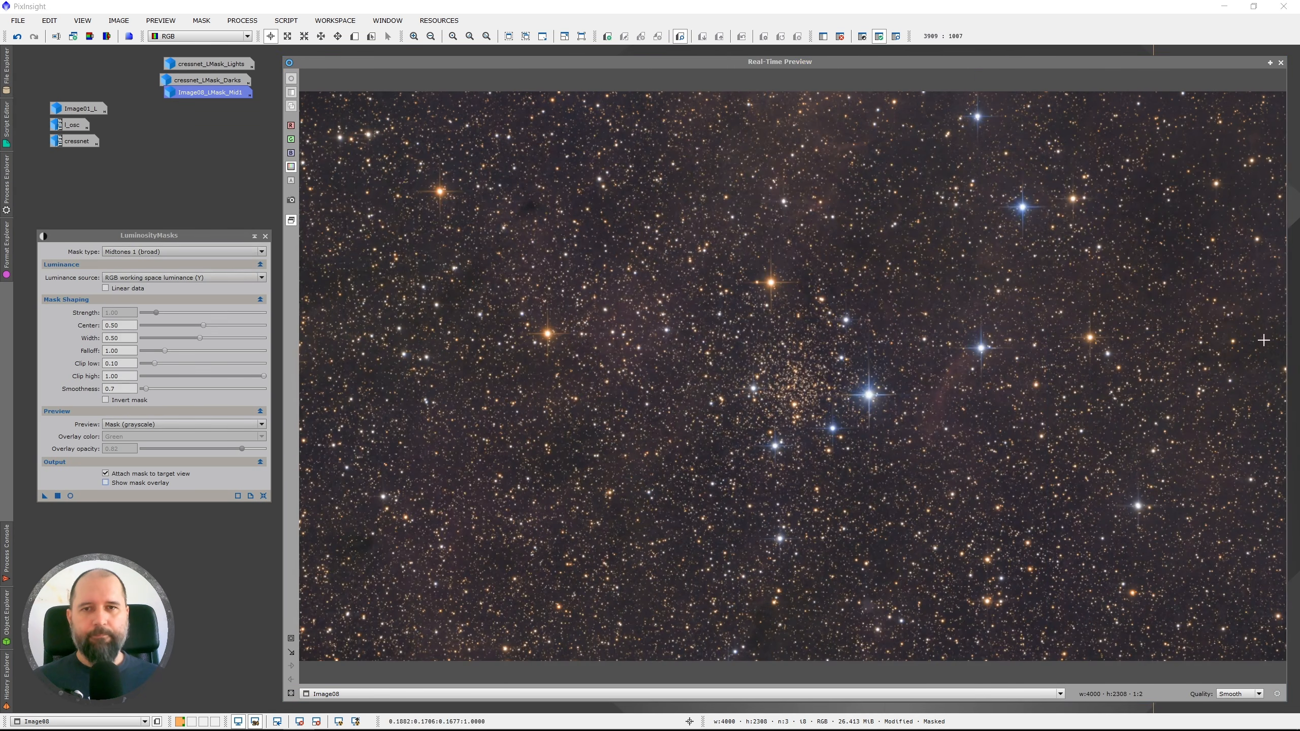
pyautogui.click(1281, 63)
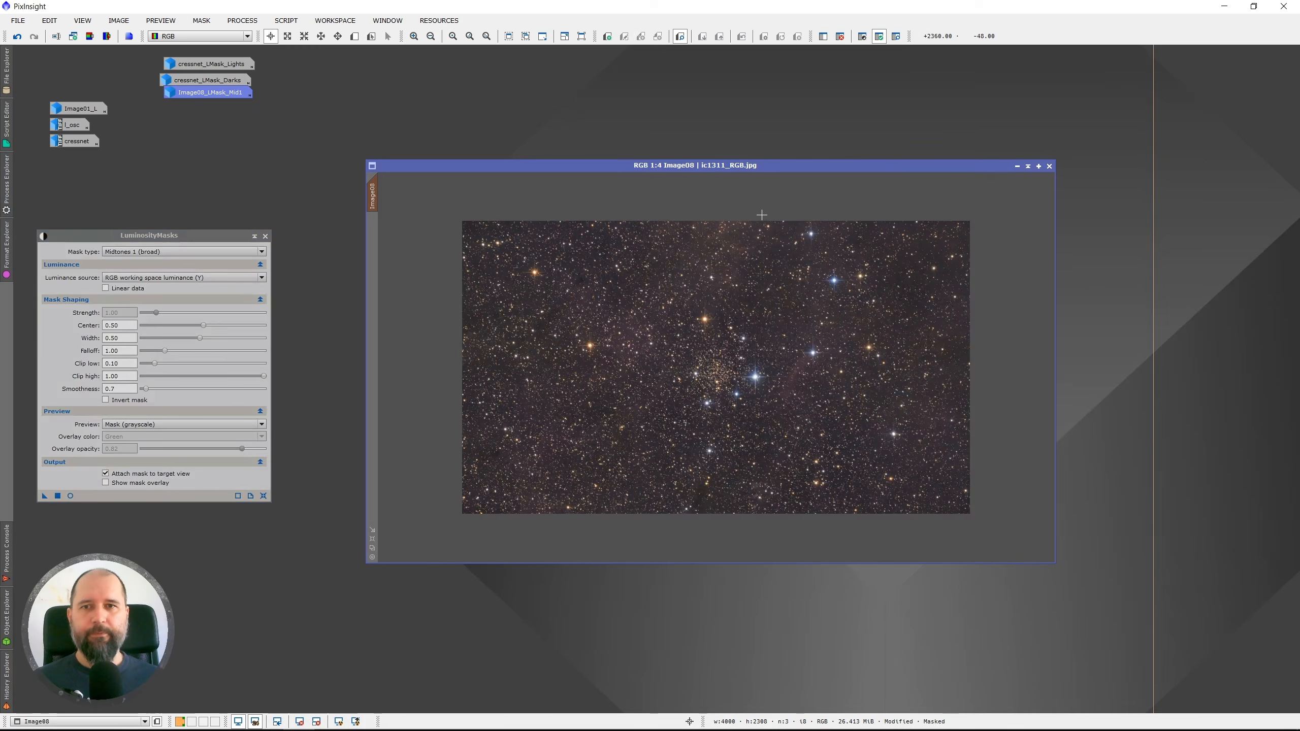
# Zoom in on the cluster and bright blue stars and compare the halos by repeatedly undoing and redoing the curves adjustment.
pyautogui.scroll(2, 799, 384)
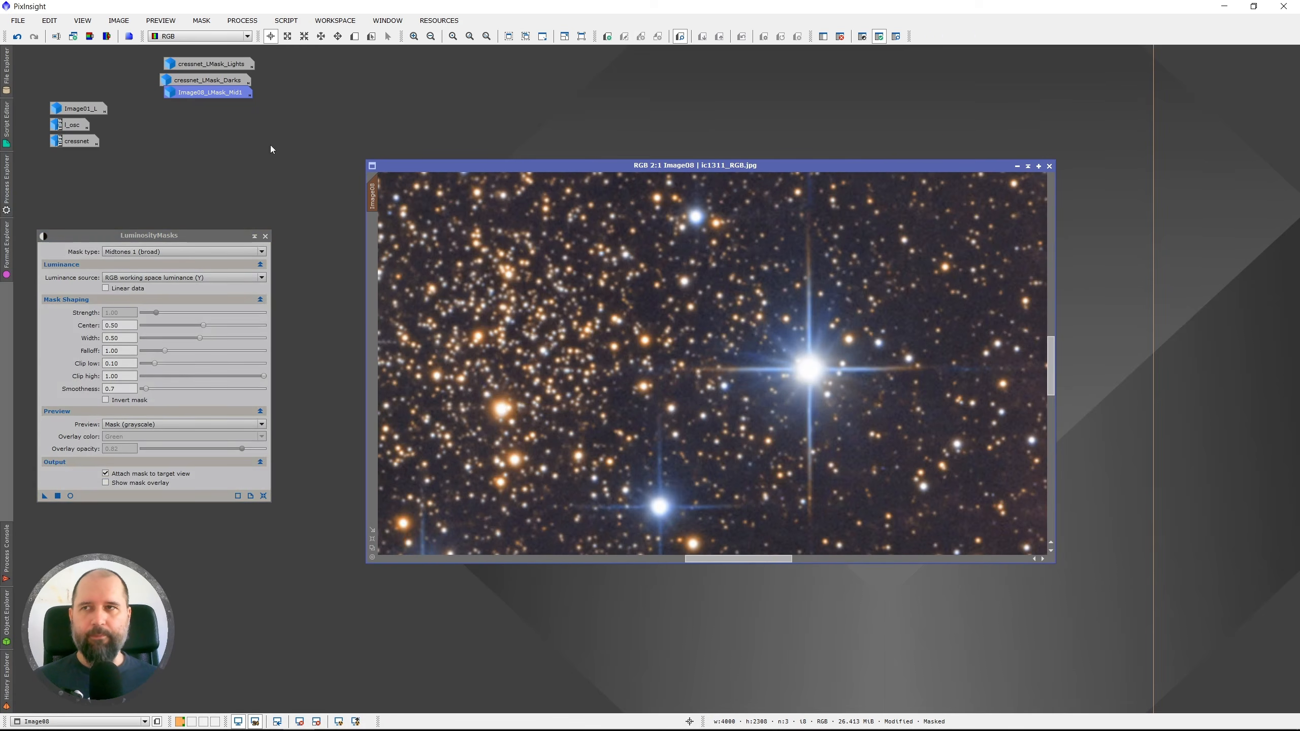
pyautogui.click(17, 36)
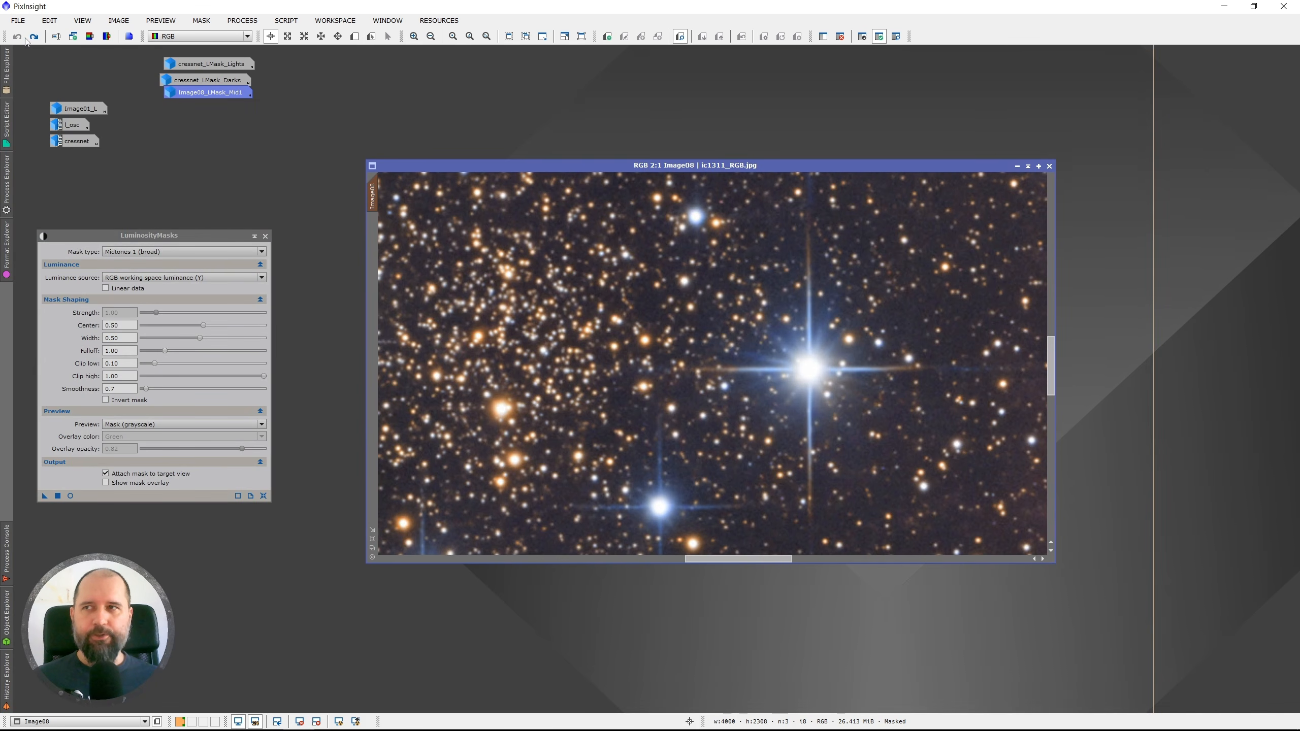
pyautogui.click(34, 37)
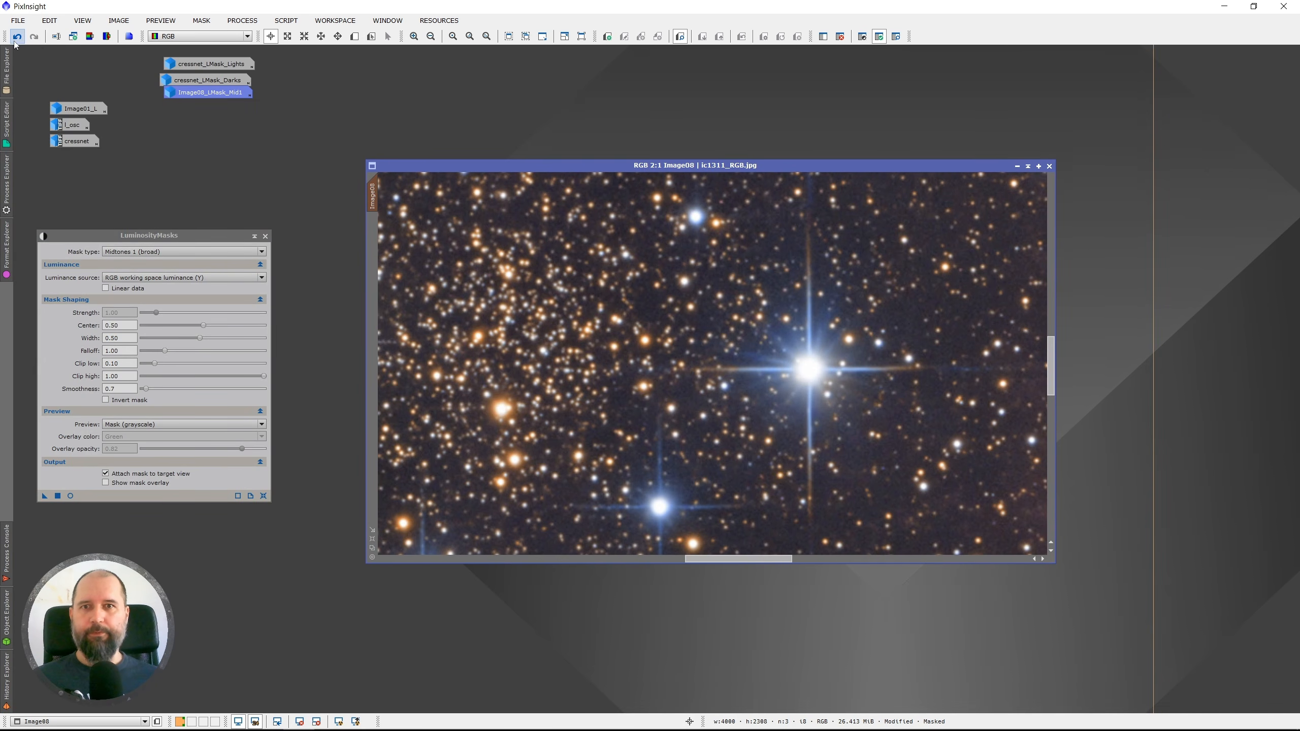
pyautogui.click(17, 37)
pyautogui.click(32, 38)
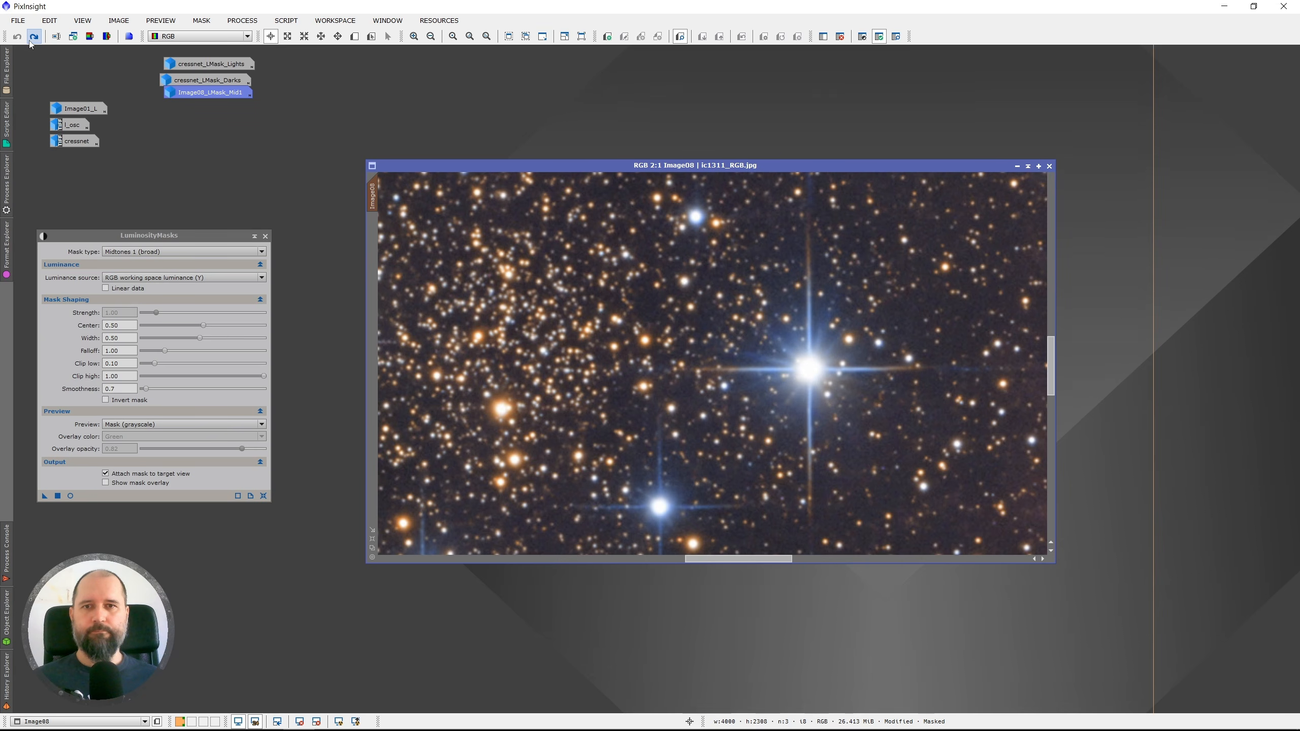
pyautogui.click(18, 38)
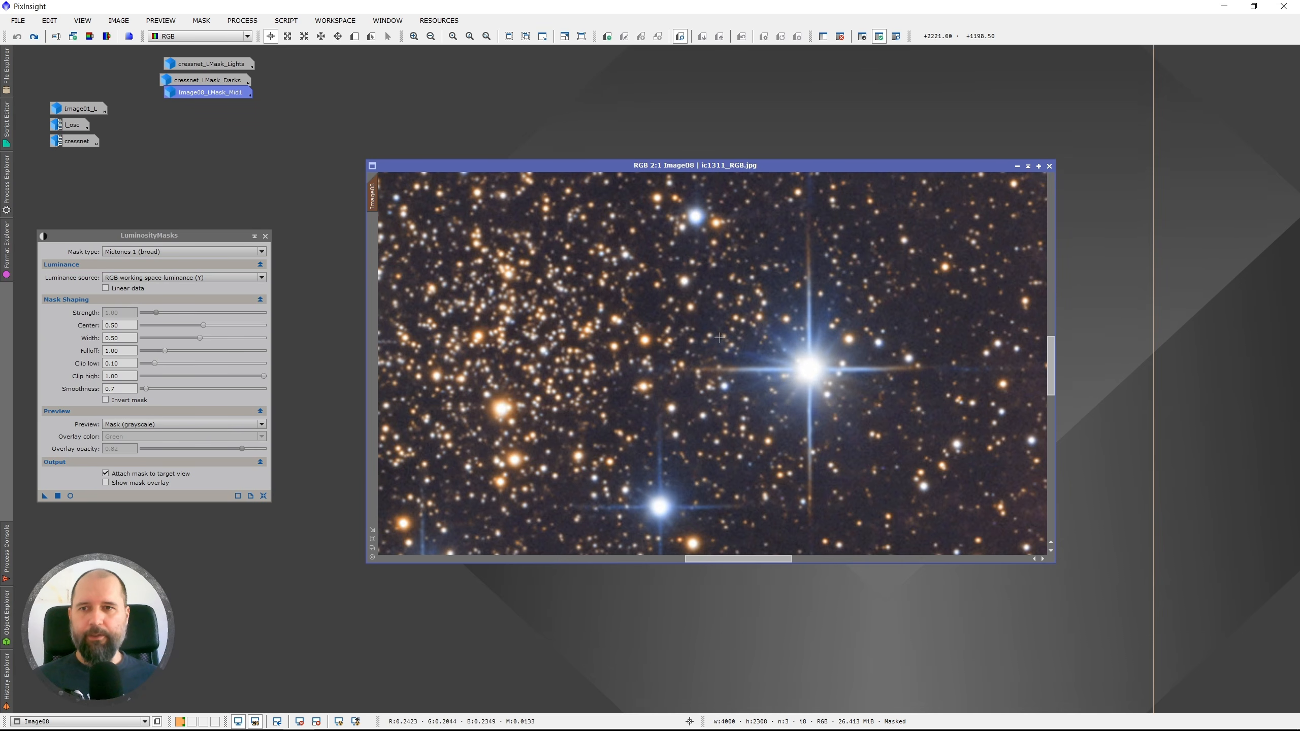
pyautogui.scroll(-4, 721, 346)
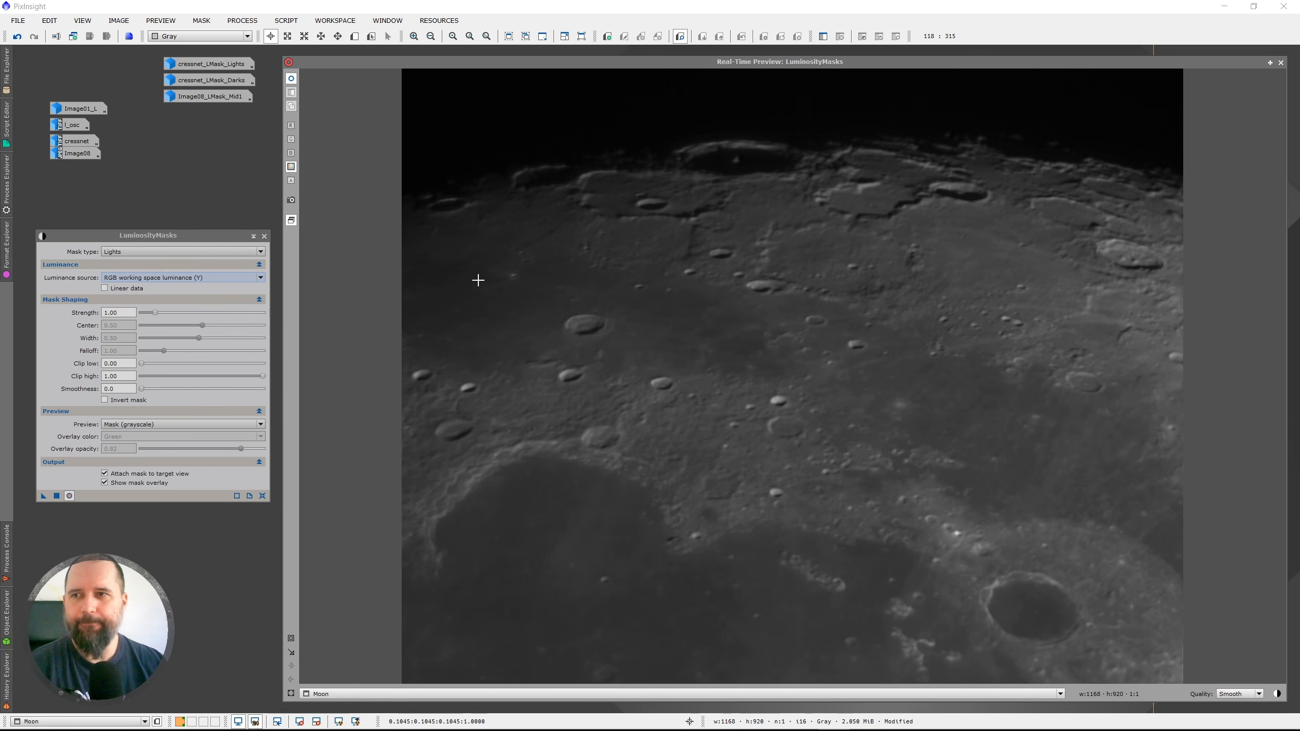
# Shape the Moon's Lights mask with strength 1.88, clip low 0.06, clip high 0.54 and smoothness 1.0, checking it against the original image.
pyautogui.click(196, 238)
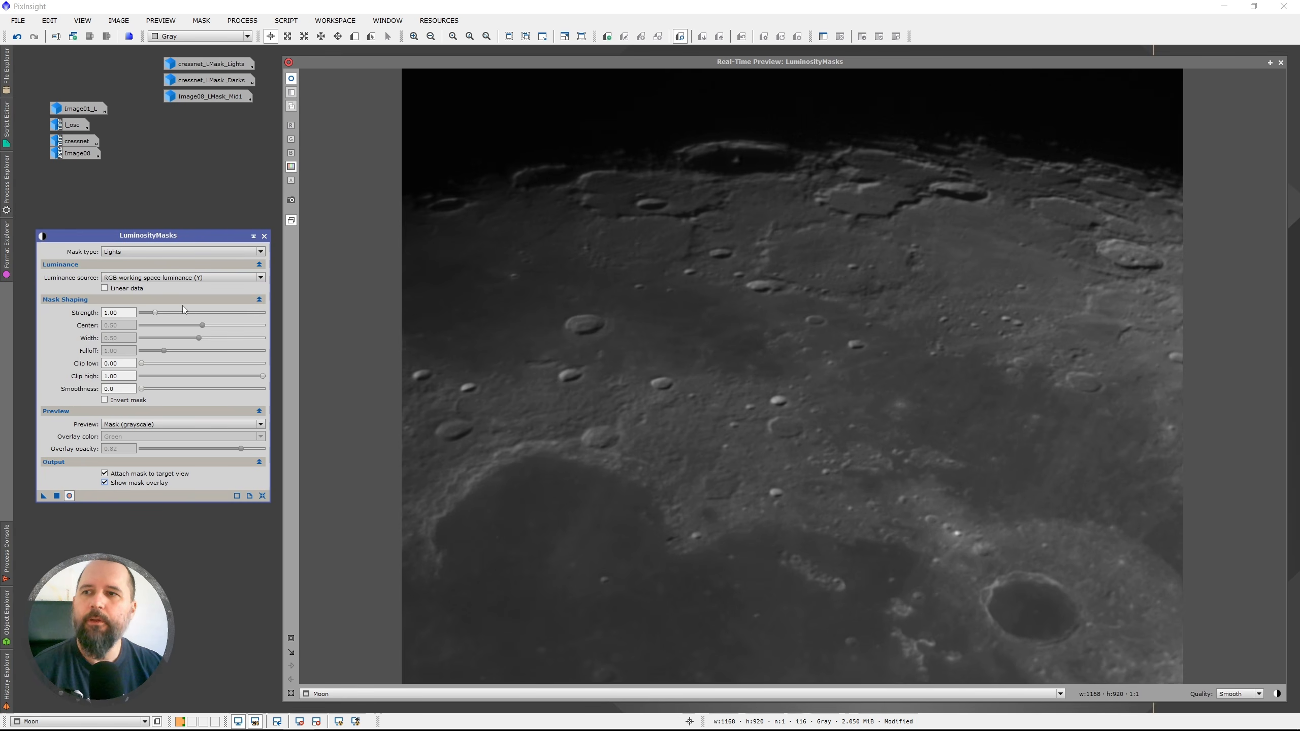
pyautogui.click(157, 313)
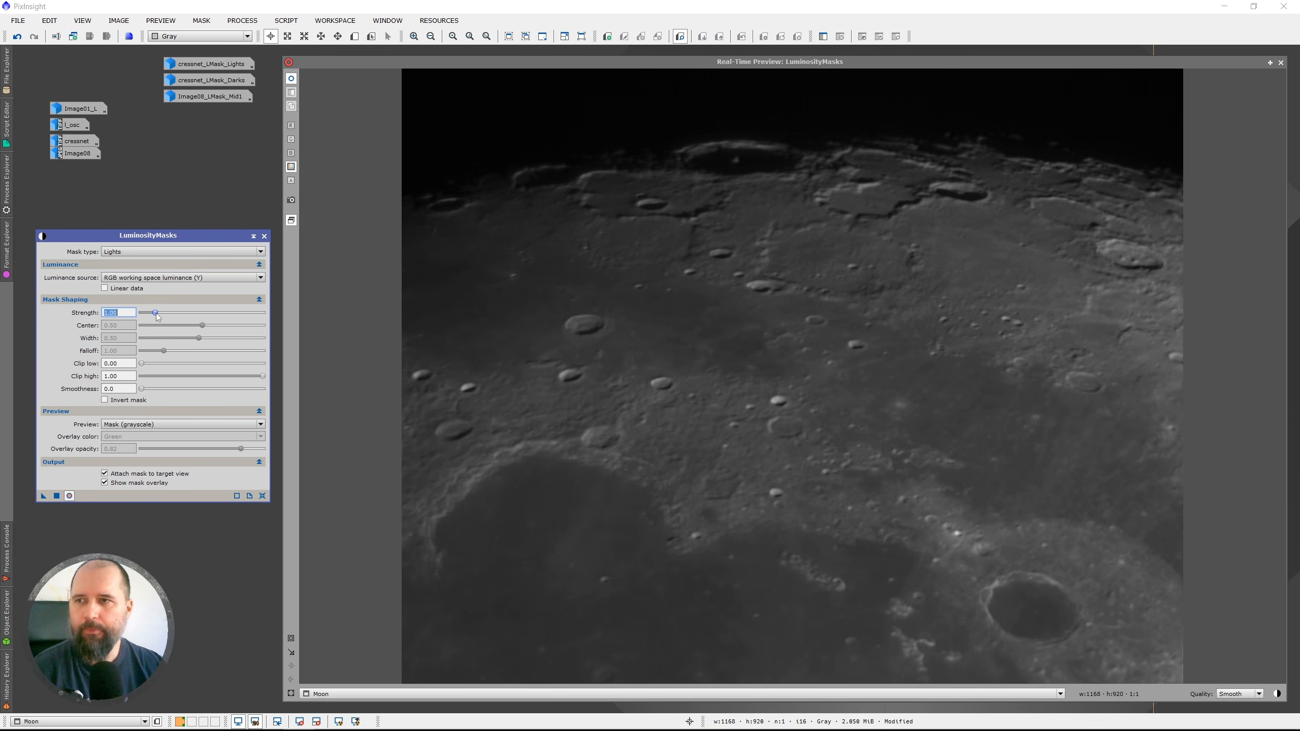
pyautogui.moveTo(157, 313); pyautogui.dragTo(166, 313)
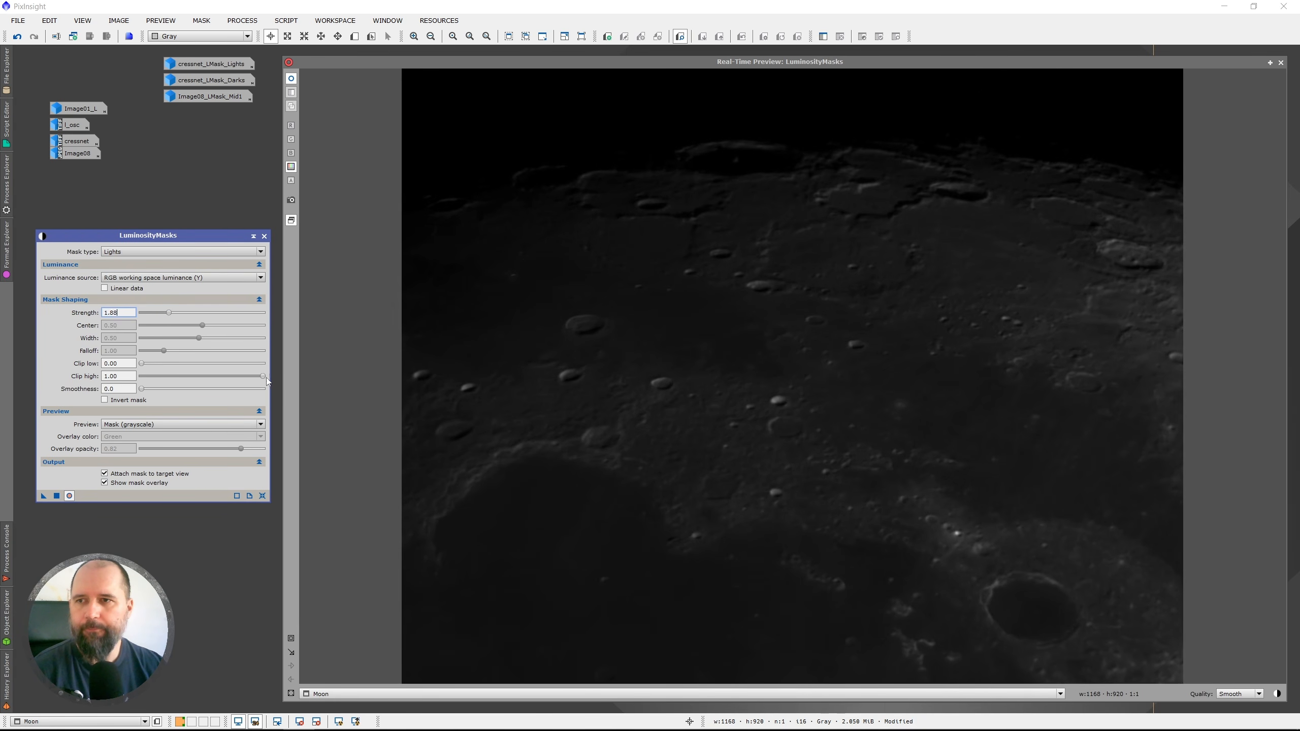
pyautogui.moveTo(263, 377); pyautogui.dragTo(152, 370)
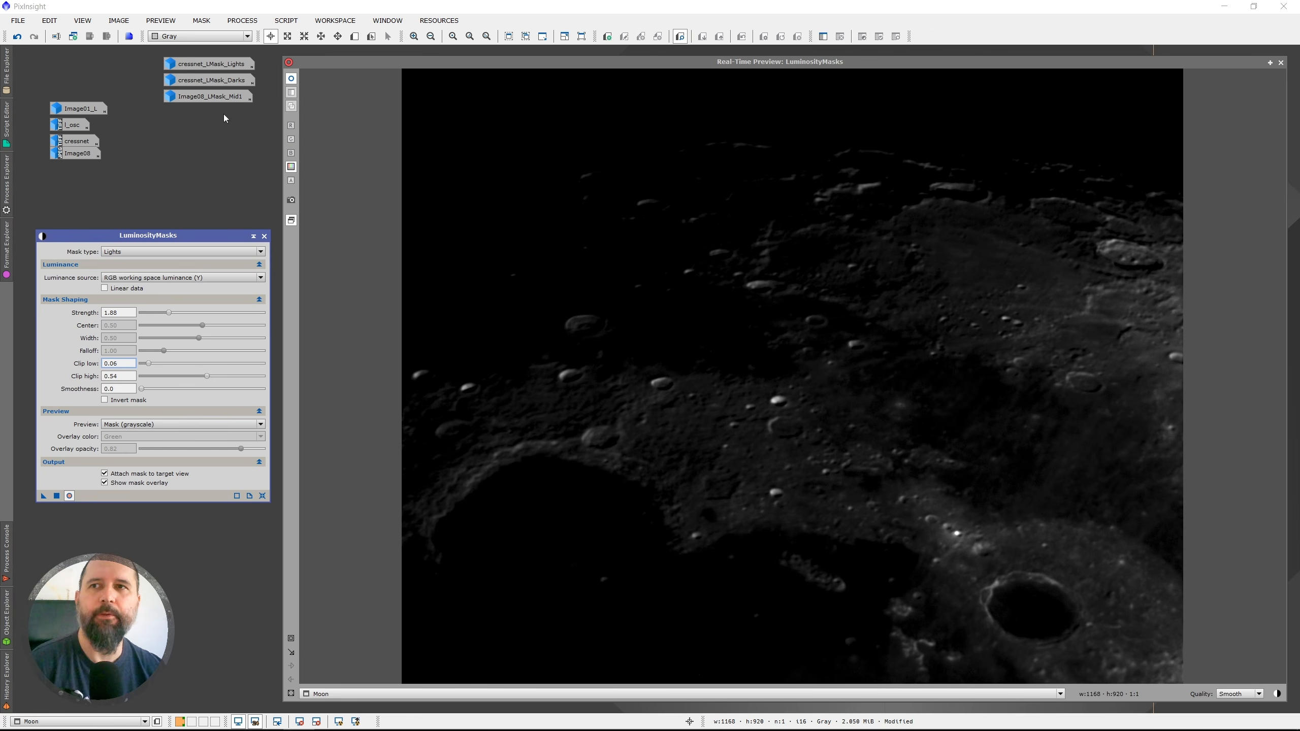
pyautogui.click(291, 79)
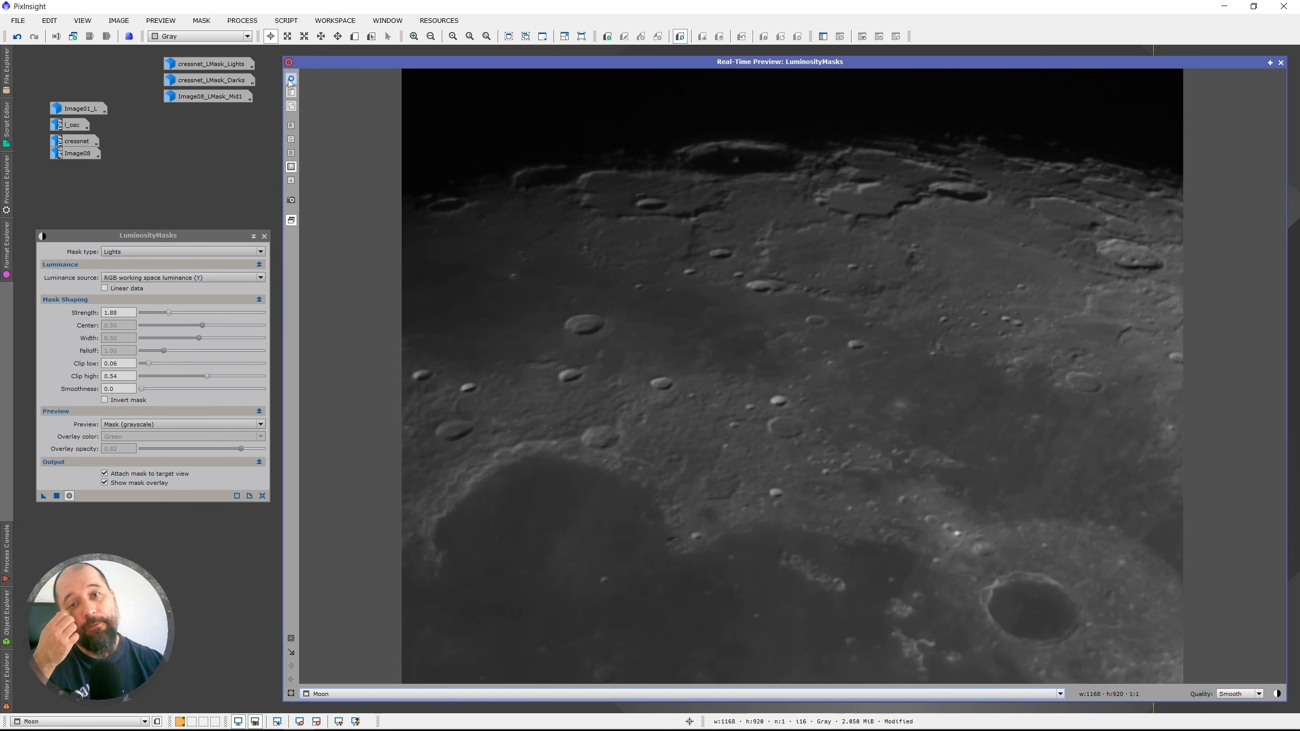
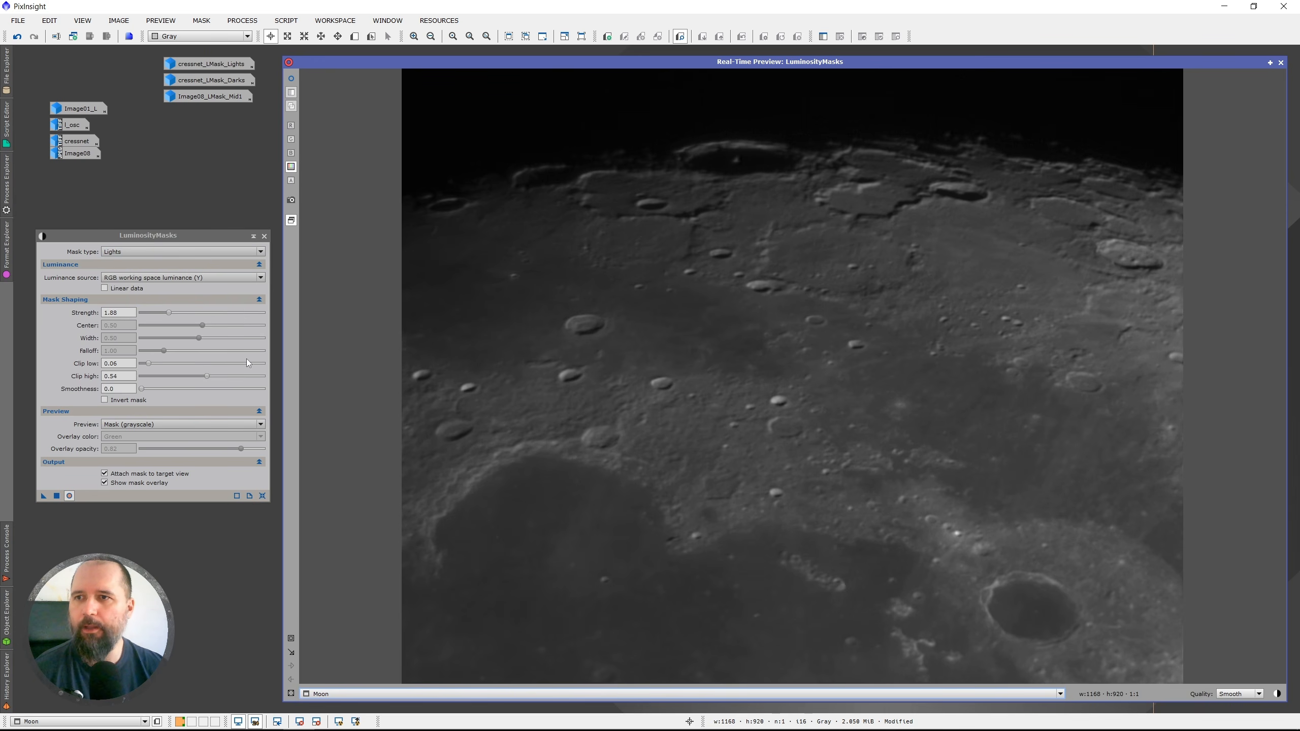
pyautogui.click(291, 78)
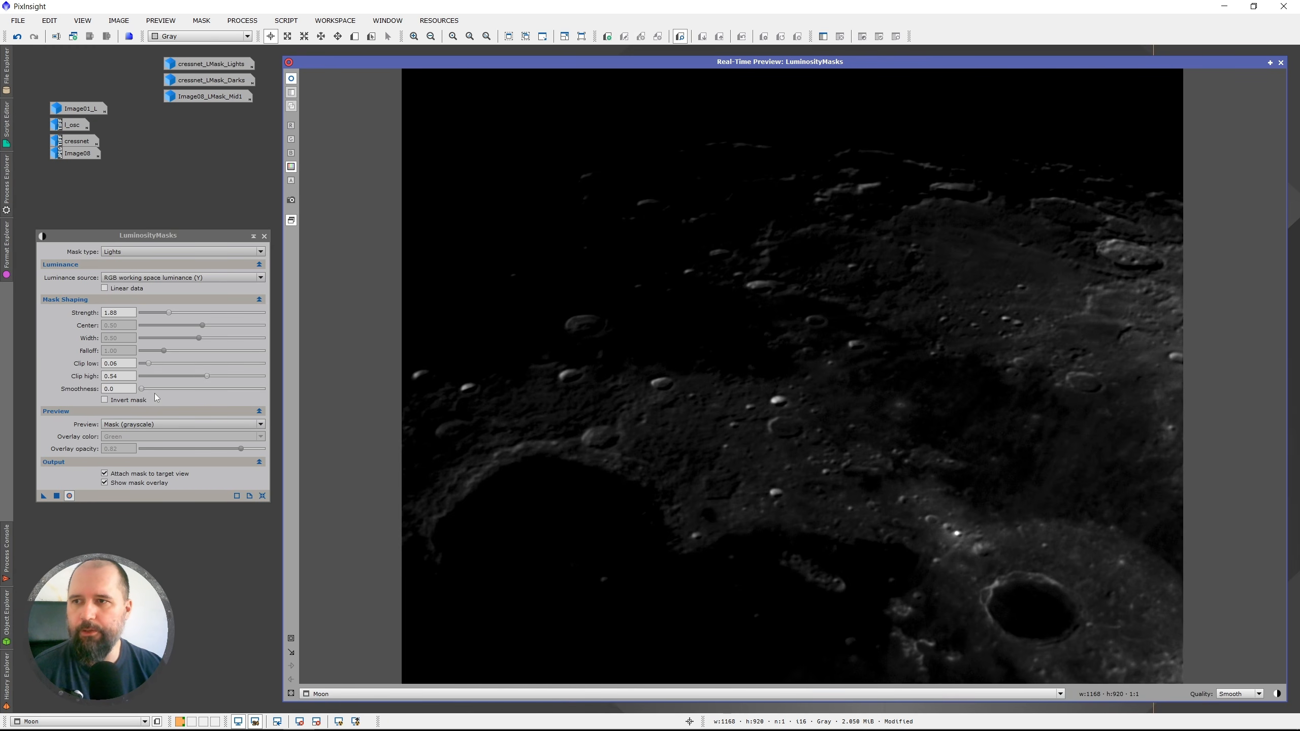
pyautogui.moveTo(141, 389); pyautogui.dragTo(148, 393)
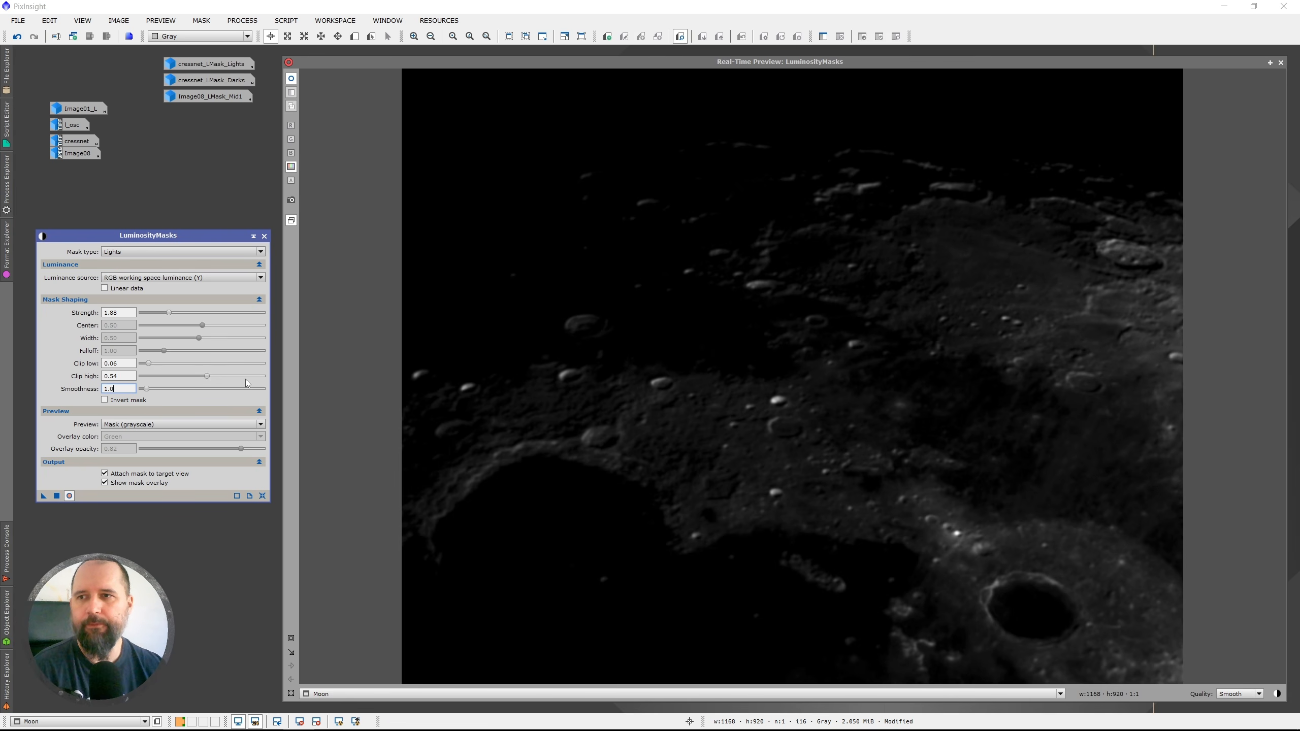
# Create and attach the Moon's Lights mask without an overlay, and park its minimized window with the other masks.
pyautogui.click(105, 483)
pyautogui.click(57, 497)
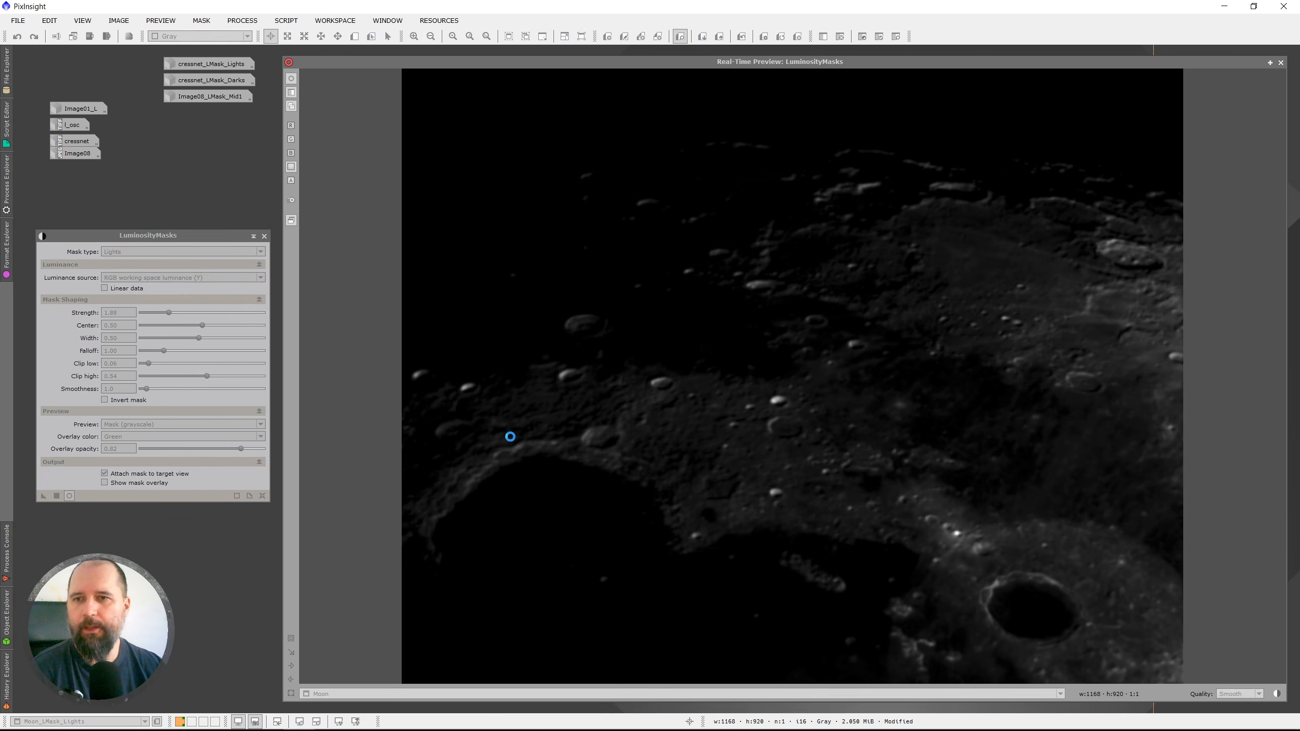
pyautogui.click(1281, 62)
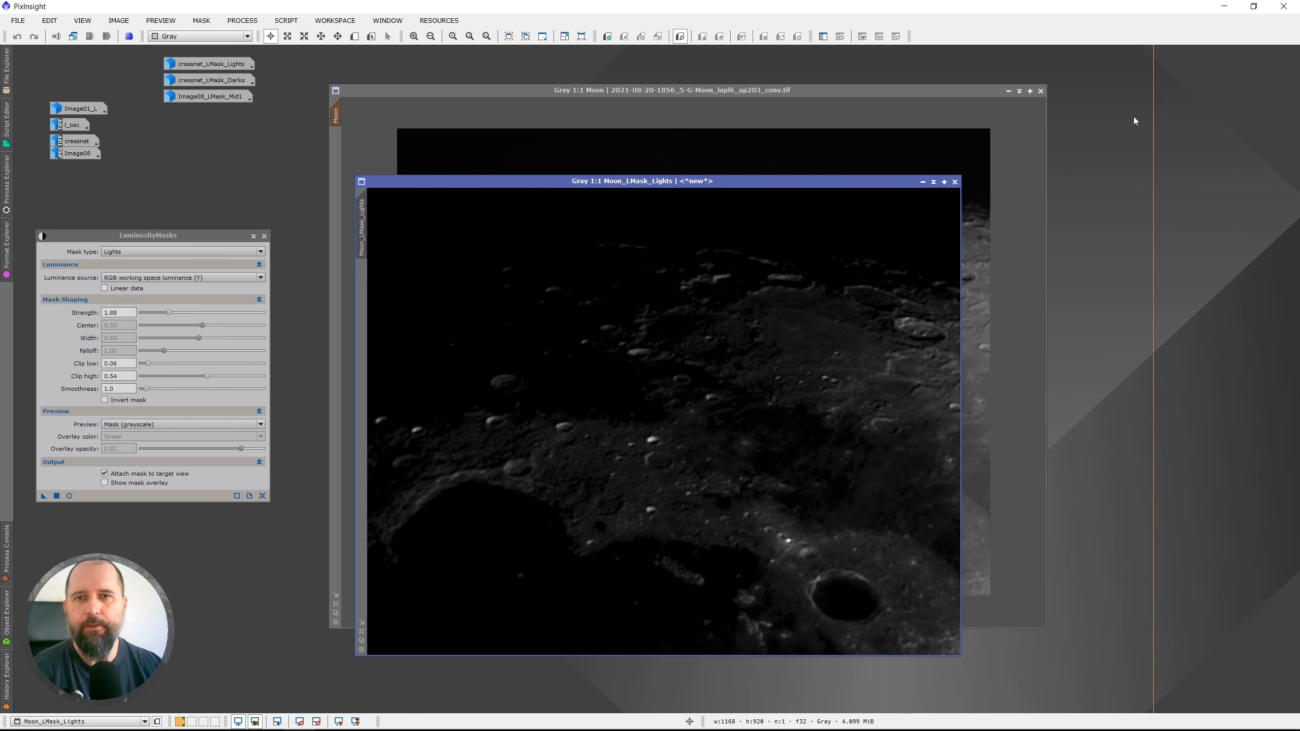
pyautogui.click(923, 182)
pyautogui.moveTo(712, 423); pyautogui.dragTo(201, 105)
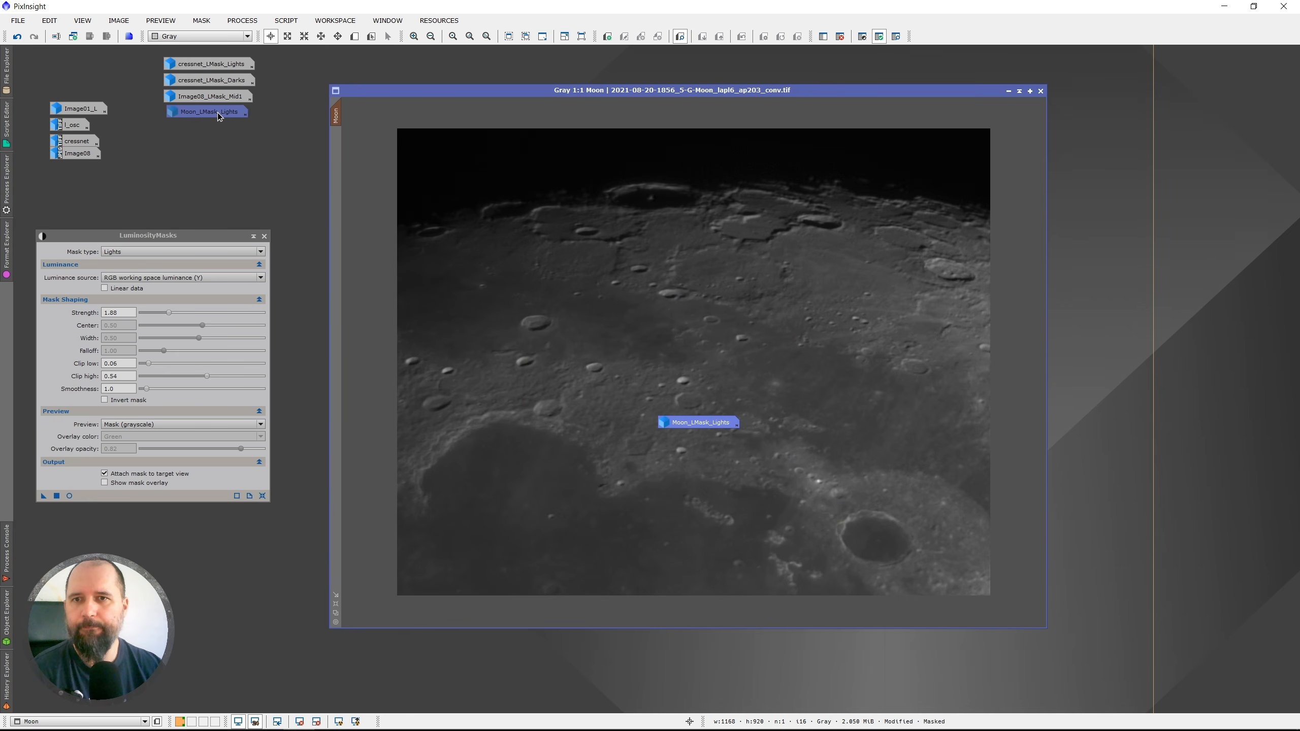
# Open CurvesTransformation, reset its curve to a straight line, and preview it in real time on the masked Moon image.
pyautogui.click(243, 21)
pyautogui.moveTo(286, 37)
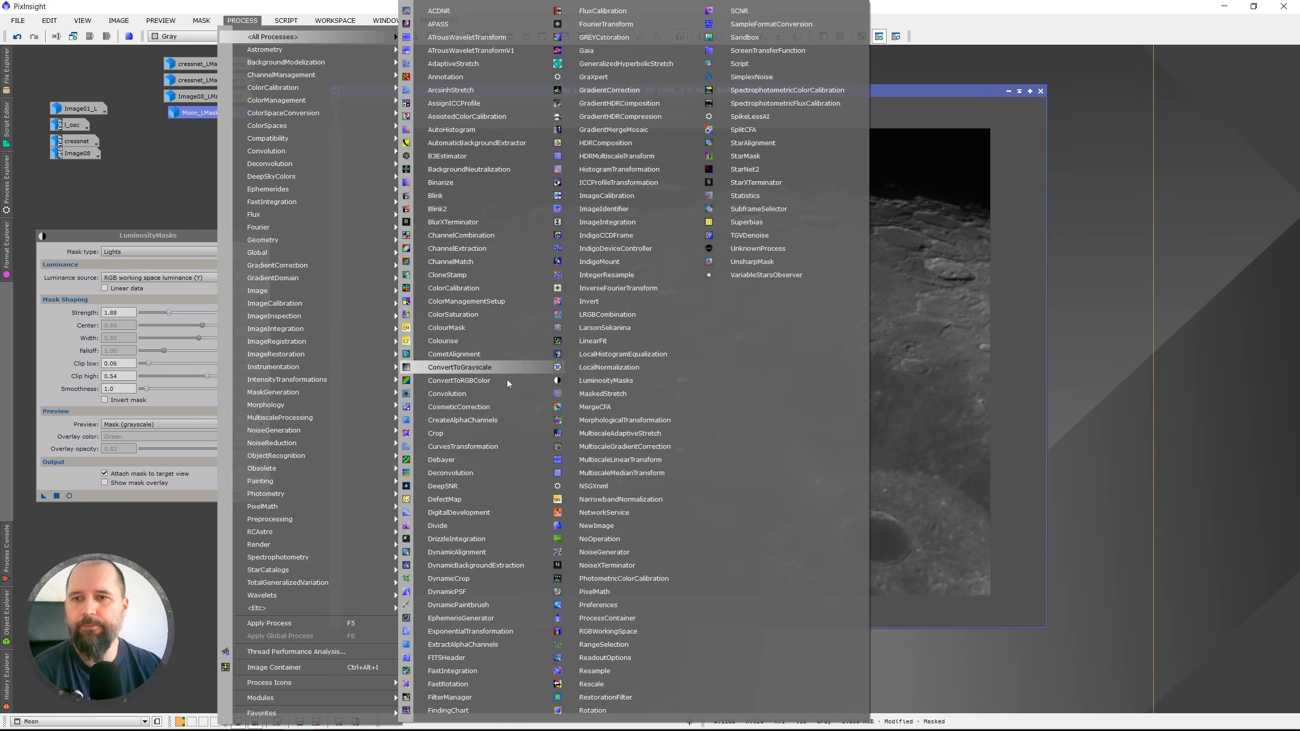
pyautogui.click(491, 446)
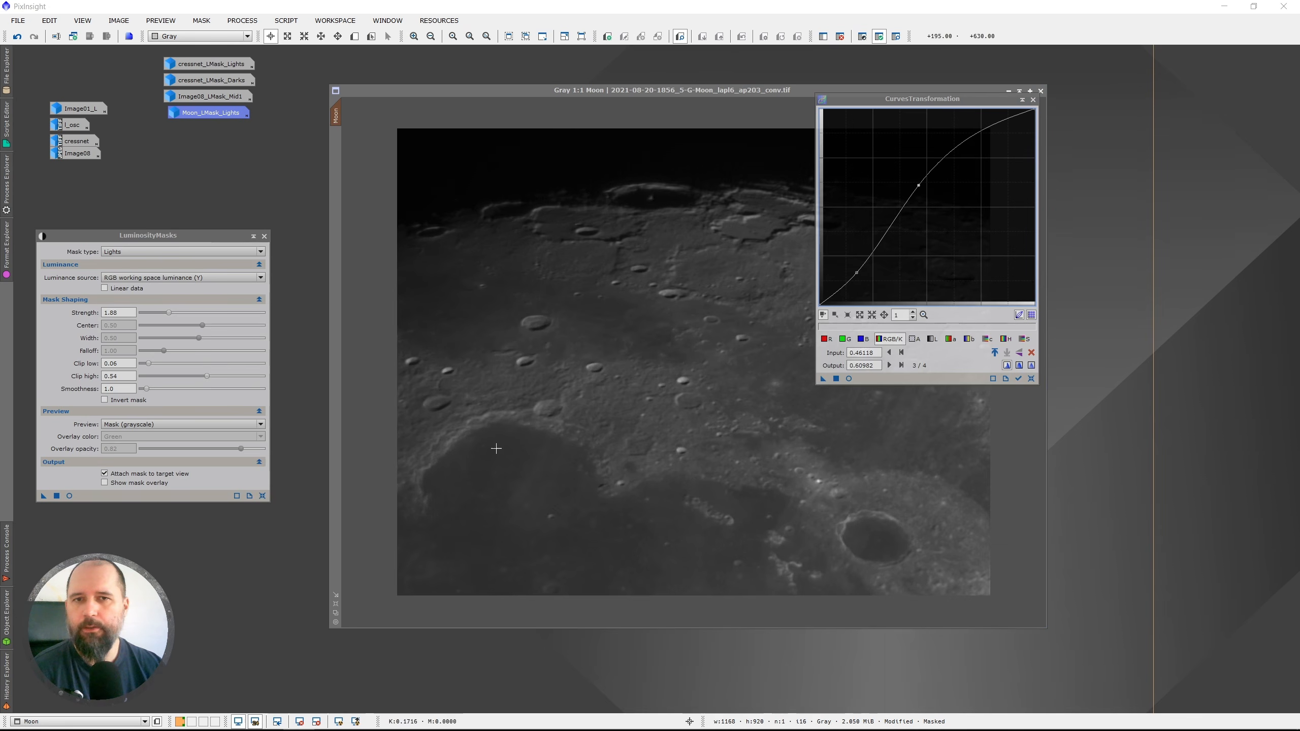
pyautogui.click(1031, 378)
pyautogui.moveTo(939, 105); pyautogui.dragTo(1115, 296)
pyautogui.click(1060, 555)
# Brighten the Moon's highlights with RGB/K curve points at about 0.18/0.27 and 0.42/0.71, and compare the preview with the original.
pyautogui.moveTo(1183, 378); pyautogui.dragTo(1144, 361)
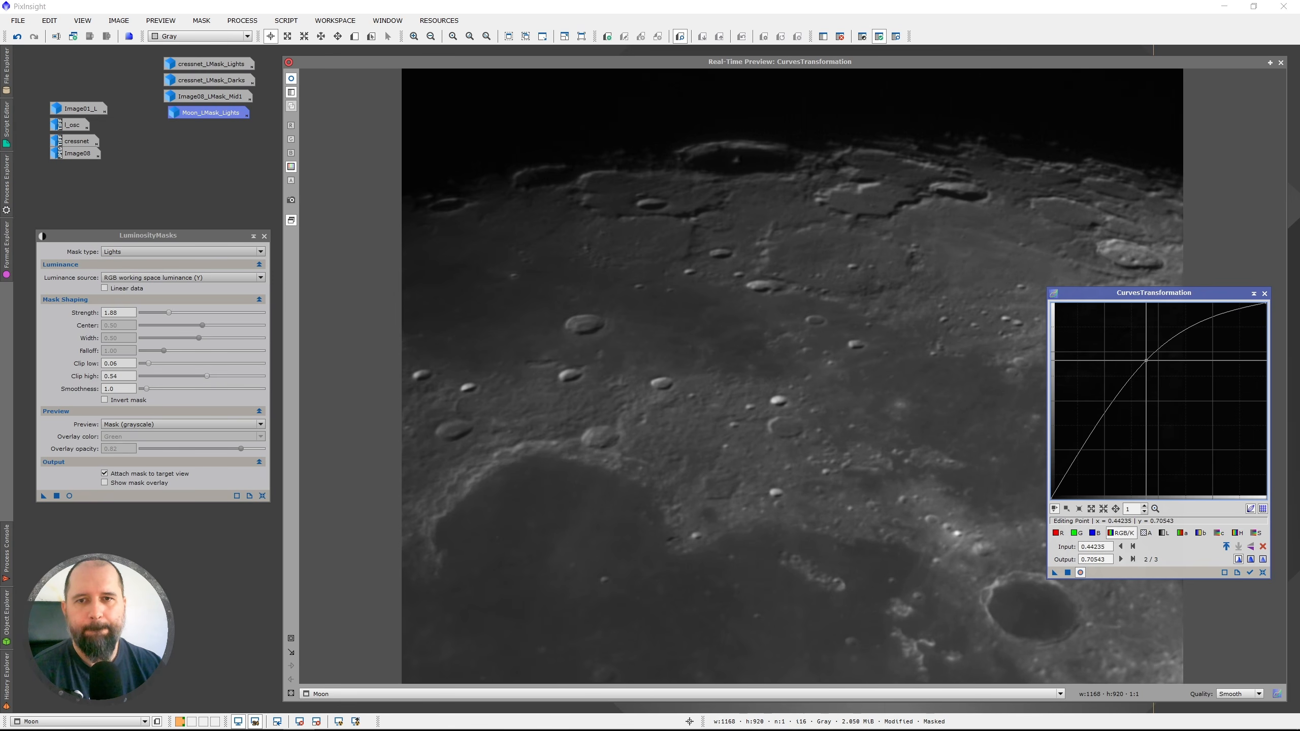
pyautogui.click(1090, 445)
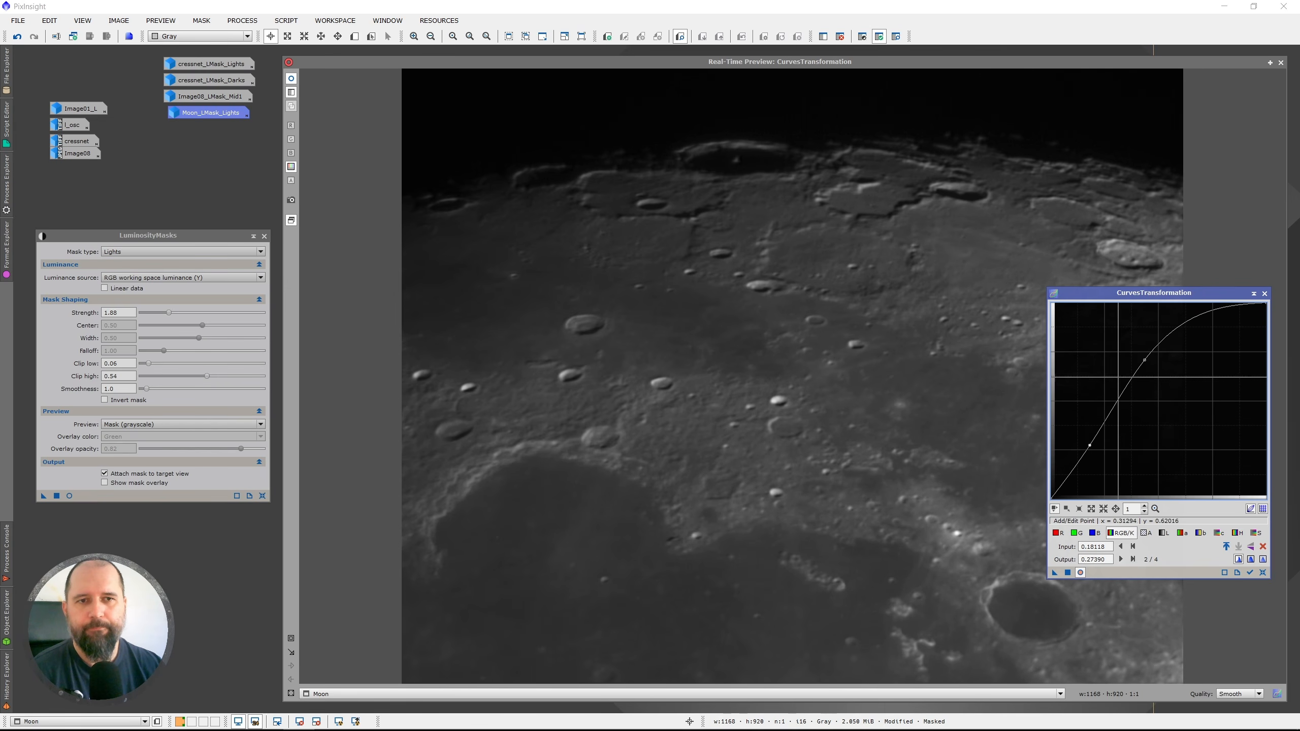
pyautogui.moveTo(1145, 360); pyautogui.dragTo(1142, 359)
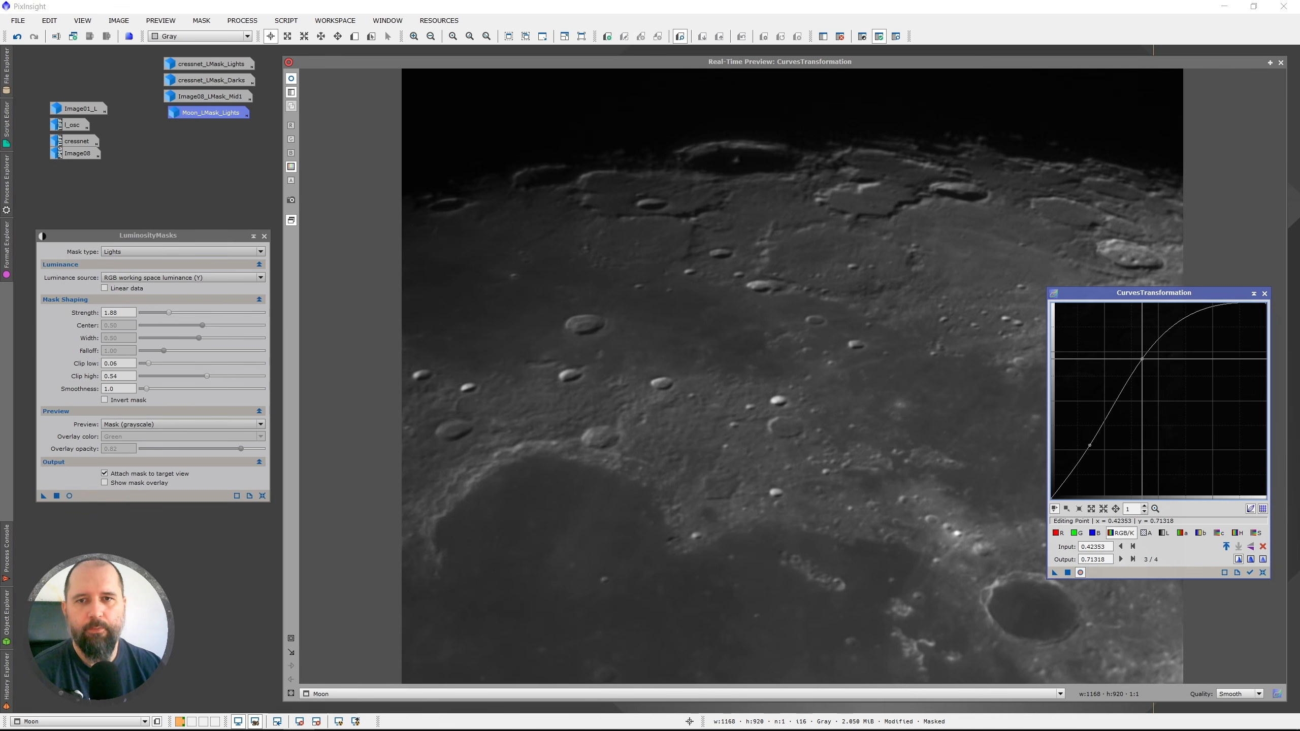
pyautogui.moveTo(1183, 293); pyautogui.dragTo(1169, 98)
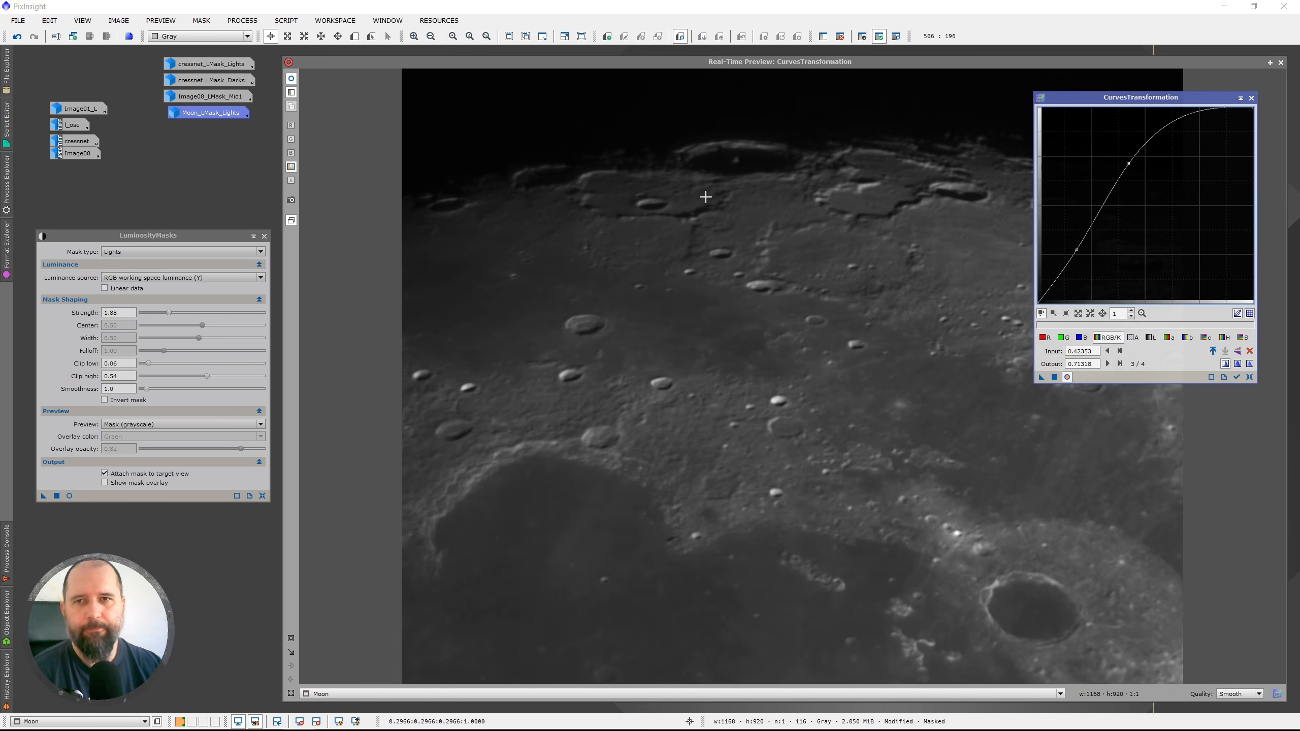
pyautogui.click(297, 81)
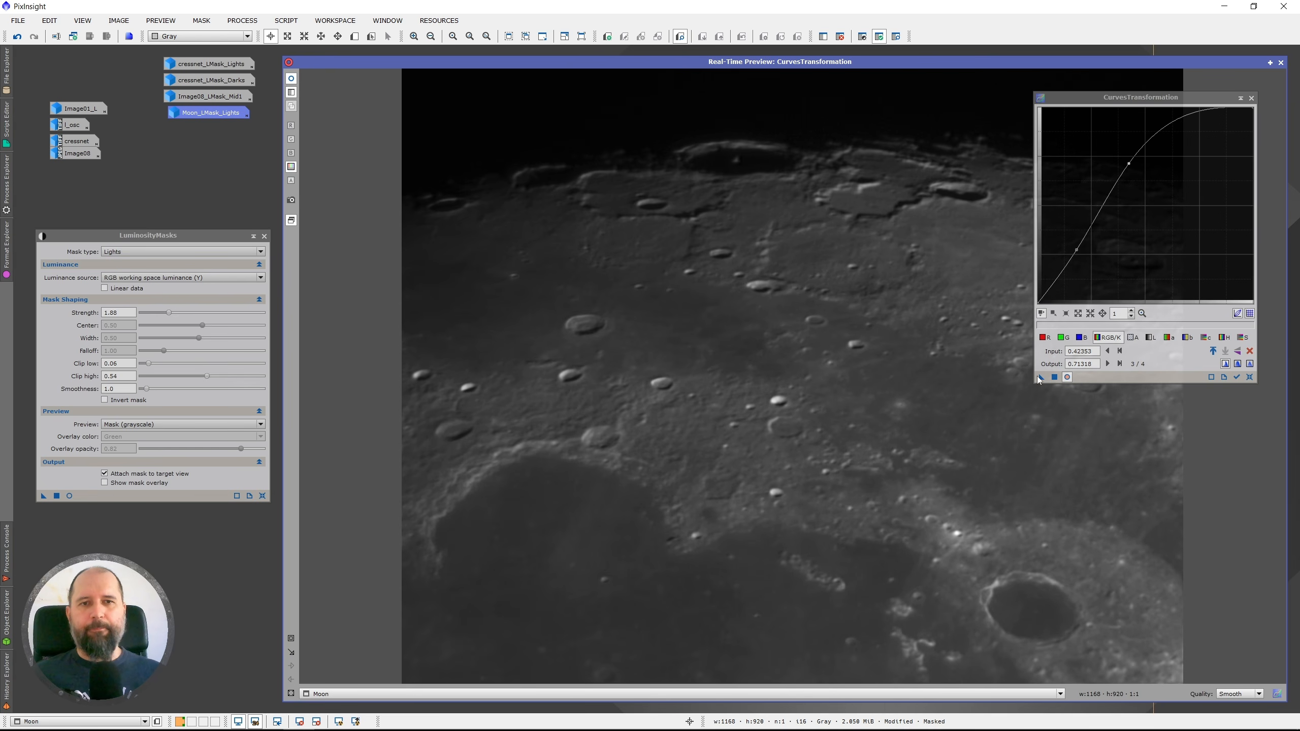
# Apply the curves adjustment to the Moon image, reset the curve to a straight line, and close the preview.
pyautogui.click(1054, 377)
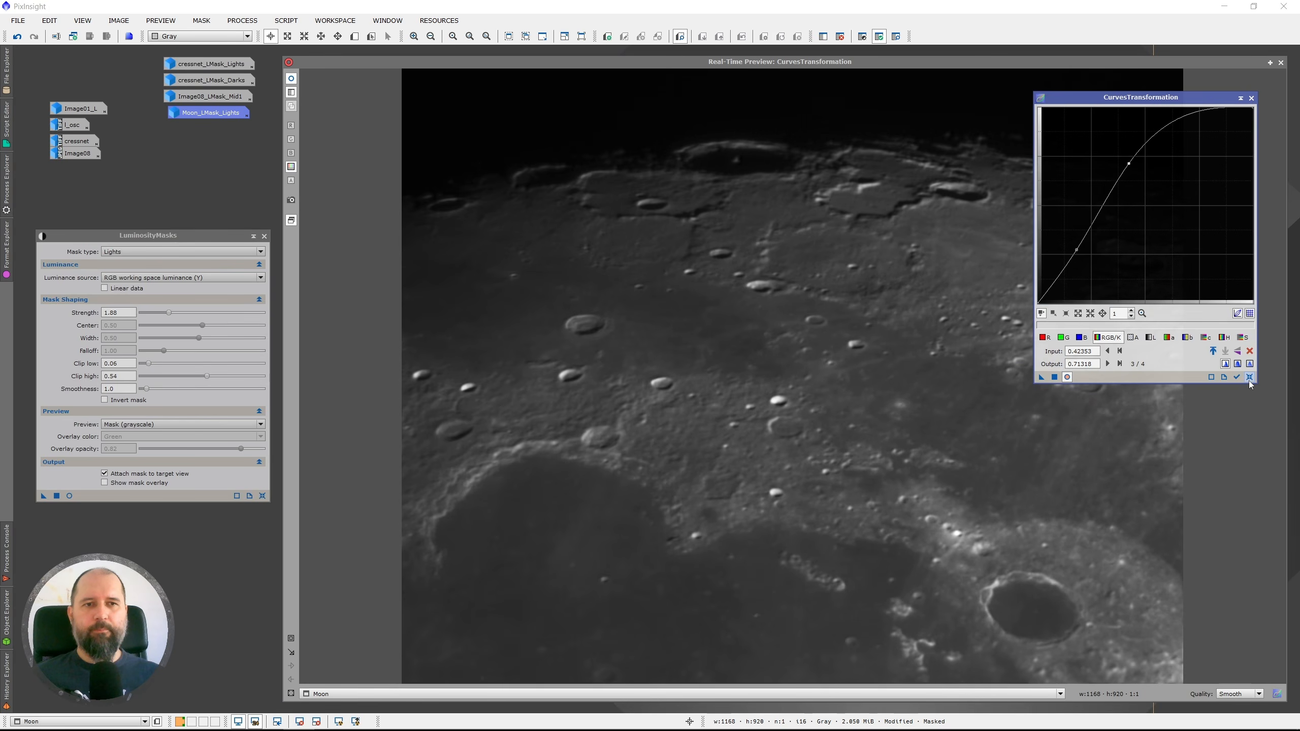
pyautogui.click(1249, 379)
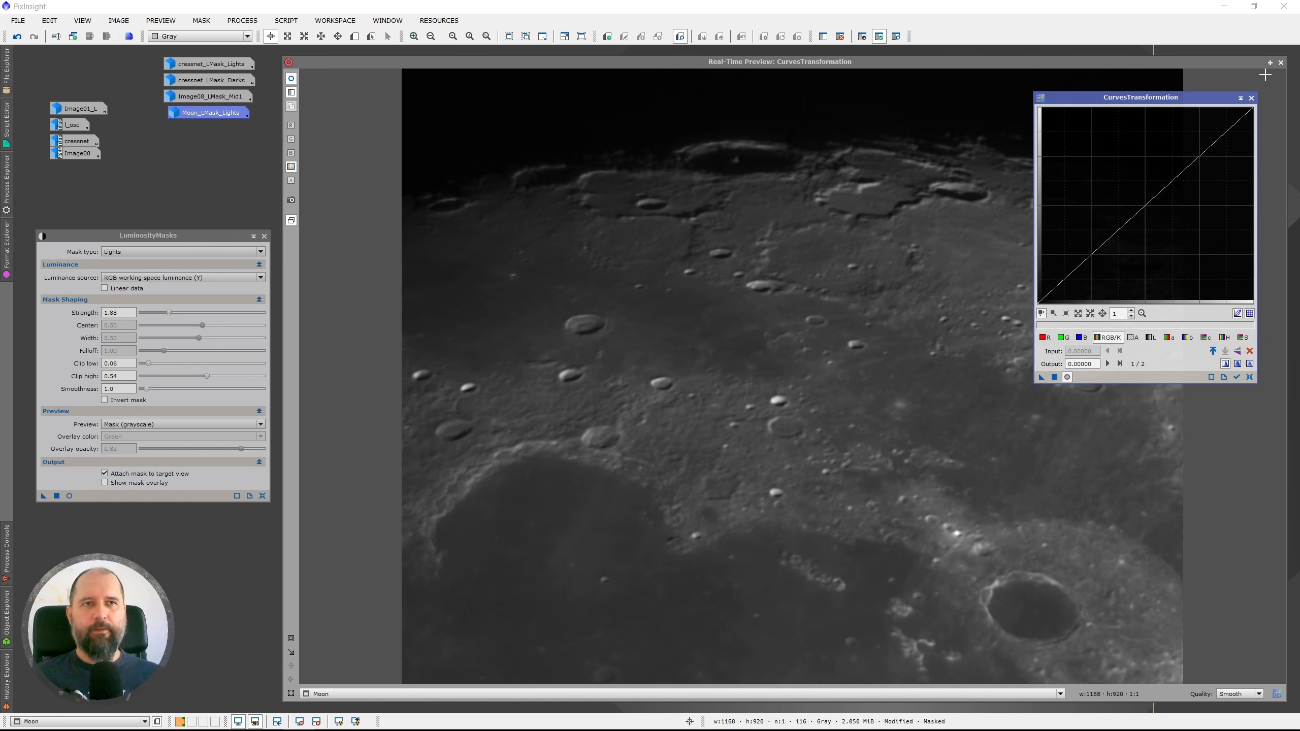
pyautogui.click(1280, 63)
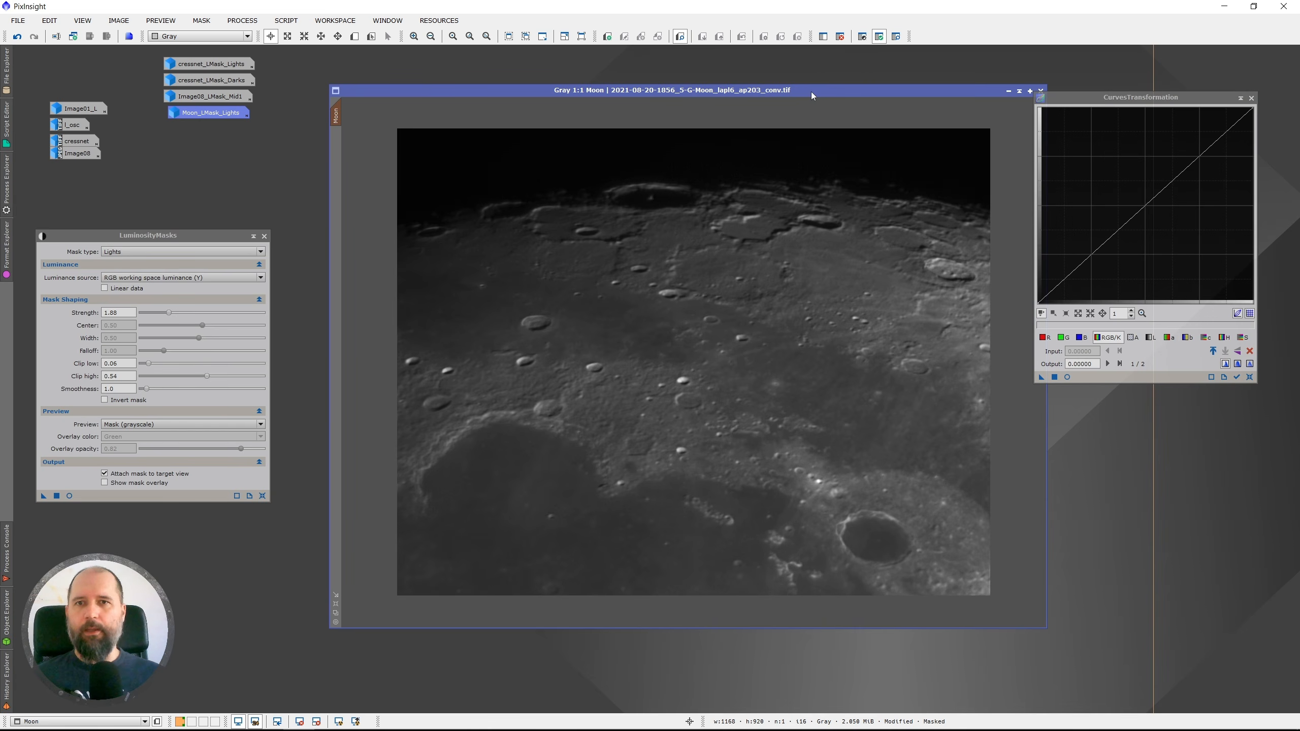
# Remove the mask from the Moon image, reset LuminosityMasks with its real-time preview open, and set the mask type to Midtones 1 (broad).
pyautogui.click(840, 37)
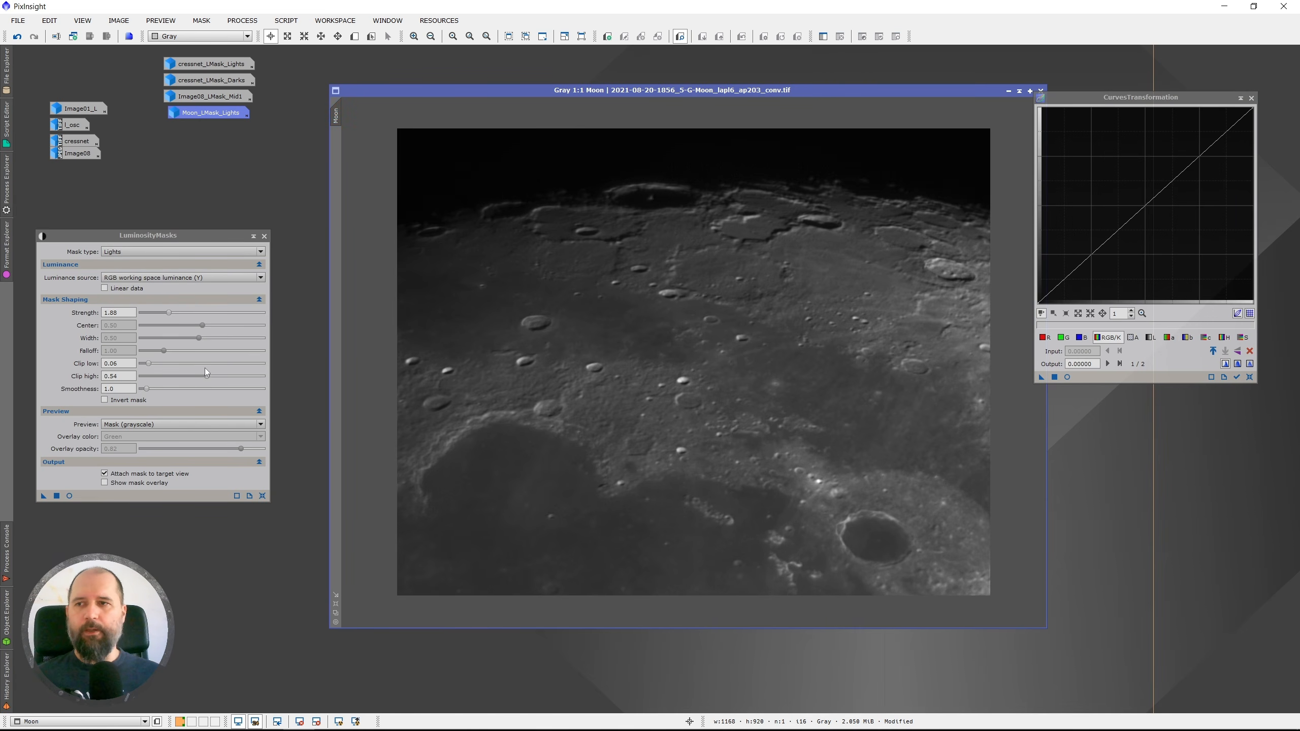
pyautogui.click(69, 496)
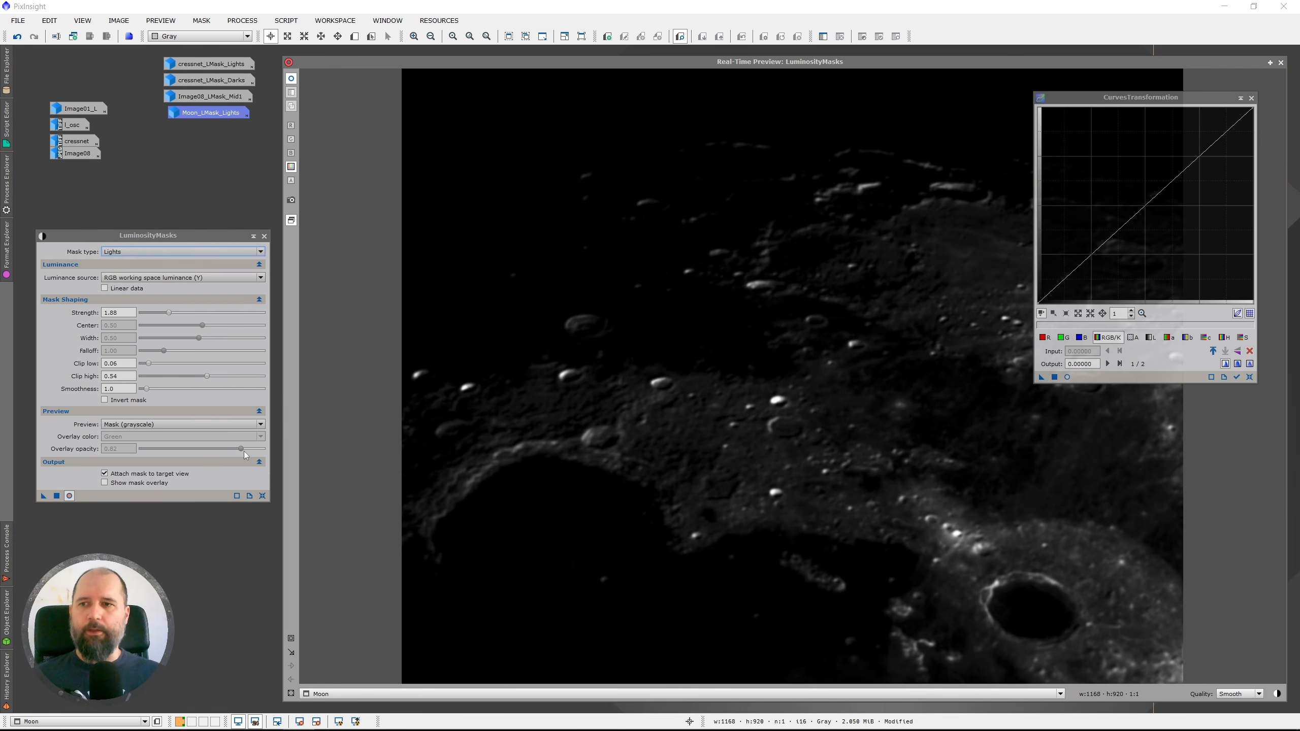
pyautogui.click(262, 496)
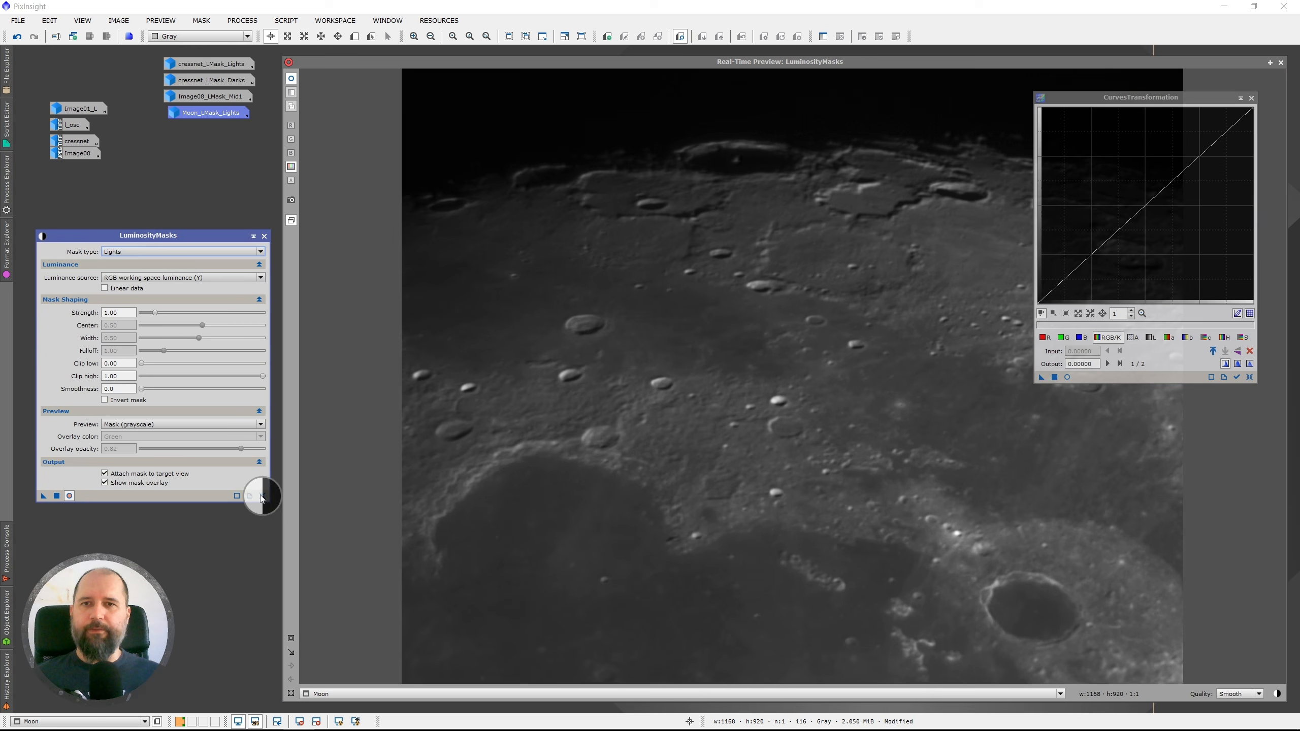
pyautogui.click(181, 252)
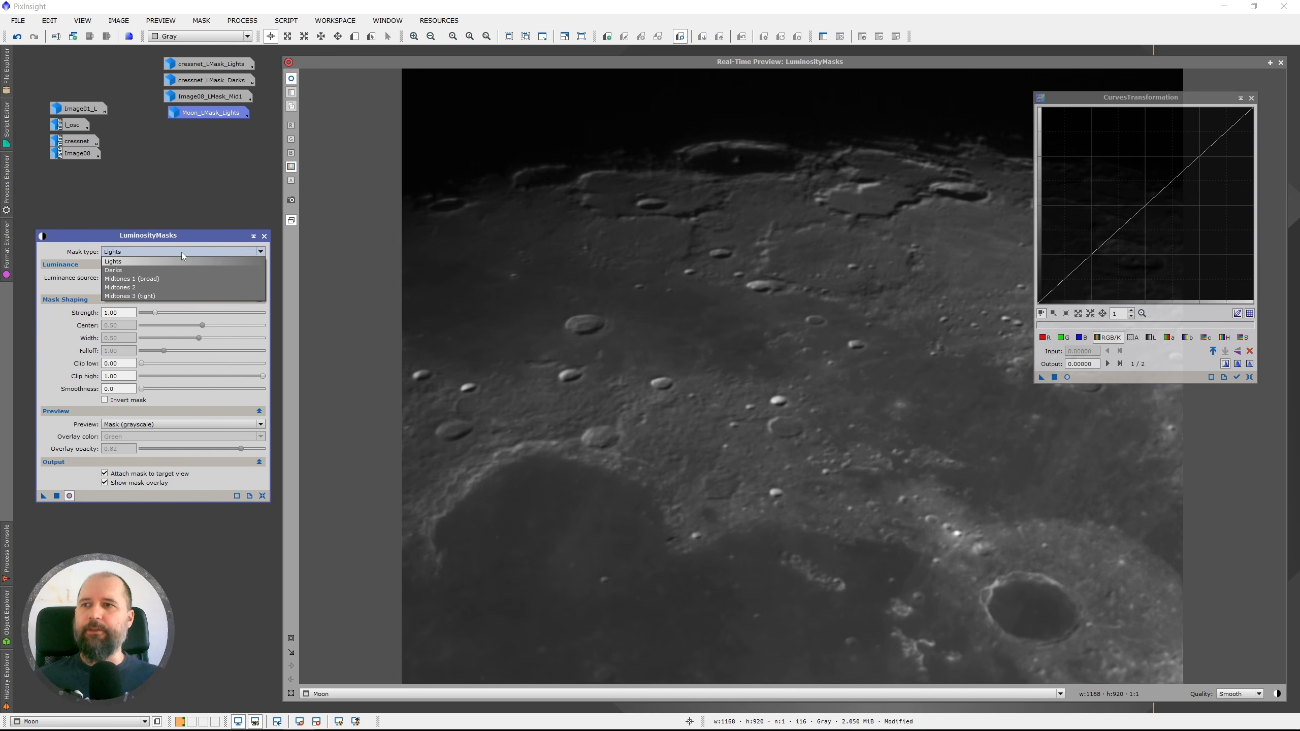
pyautogui.click(170, 280)
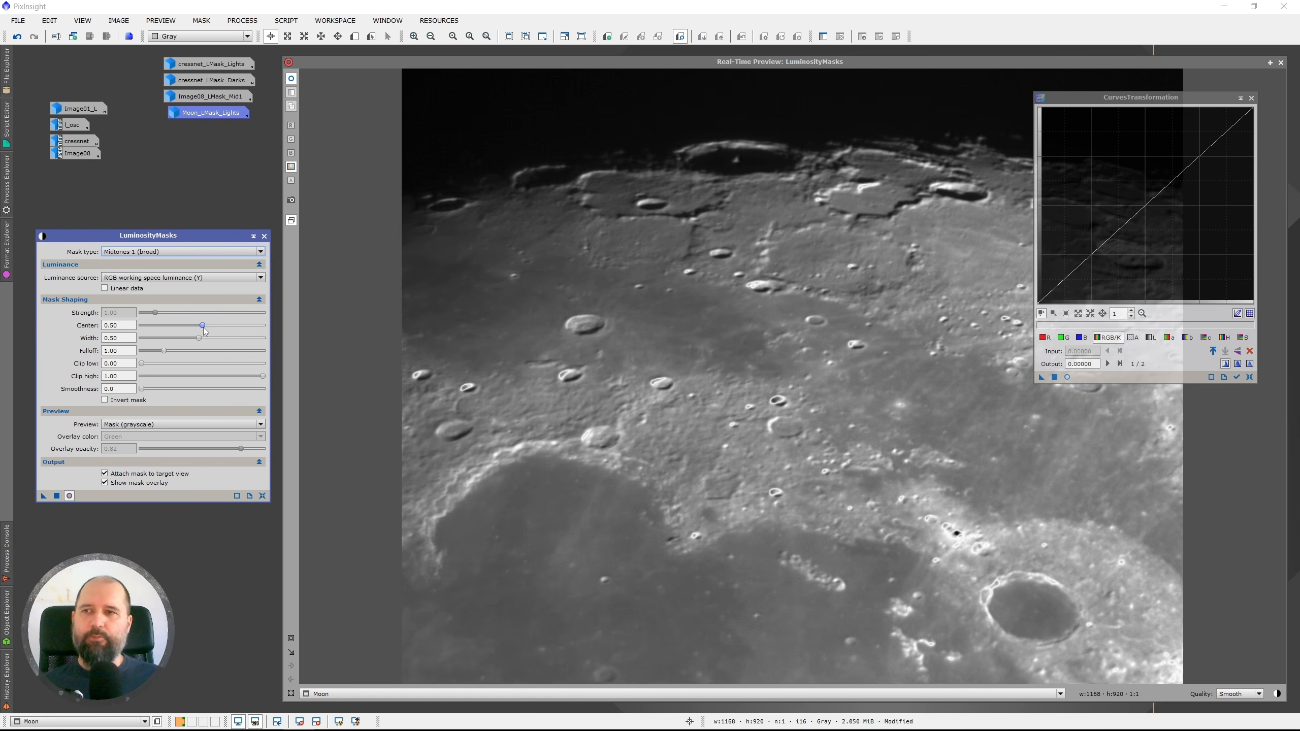
# Shape the midtones mask with center 0.42, width 0.36, clip low 0.33 and smoothness 0.8.
pyautogui.moveTo(203, 327); pyautogui.dragTo(191, 325)
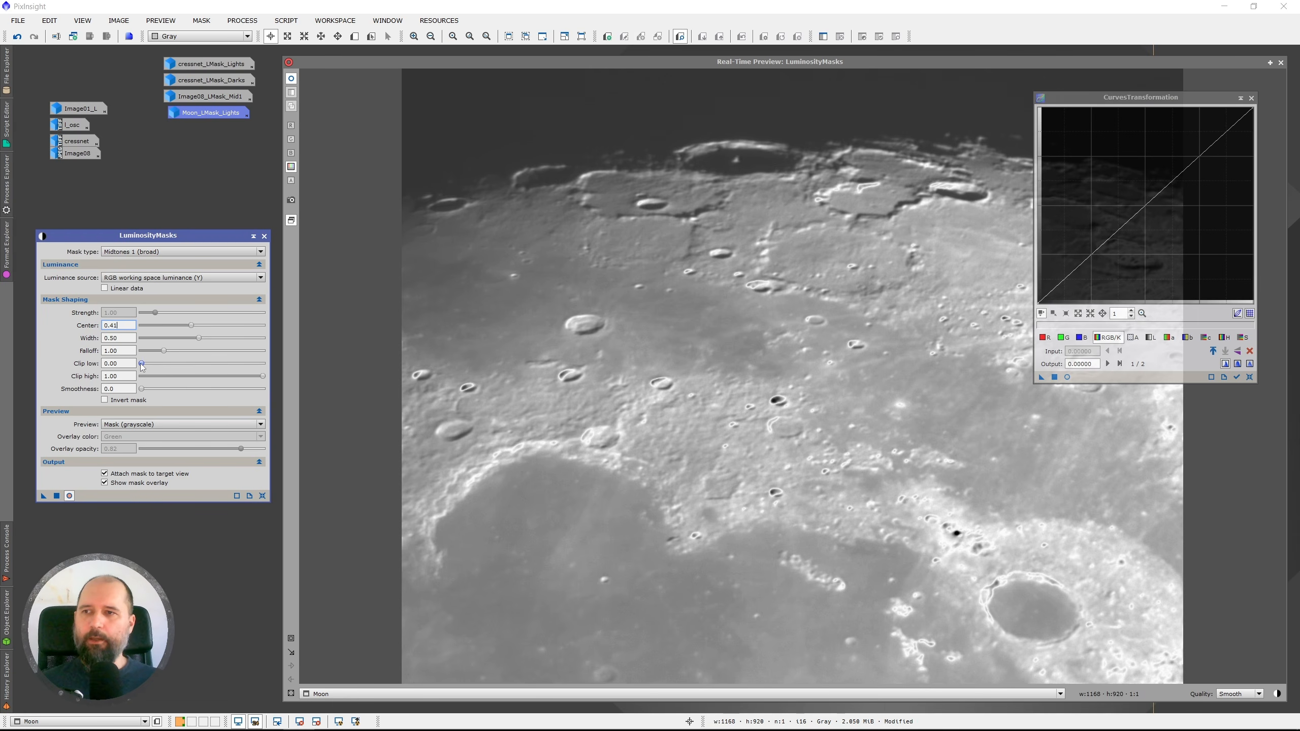
pyautogui.moveTo(144, 367); pyautogui.dragTo(164, 367)
pyautogui.moveTo(181, 369); pyautogui.dragTo(182, 371)
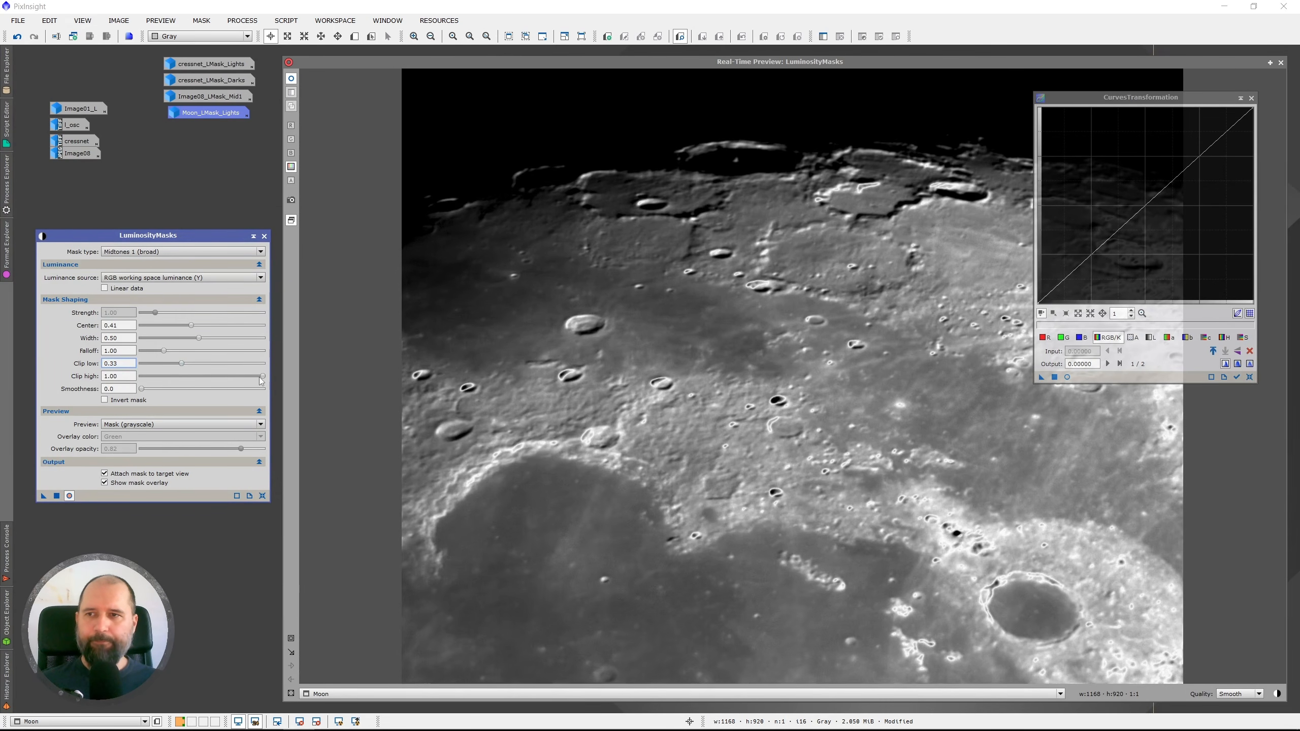
pyautogui.moveTo(262, 377)
pyautogui.mouseDown()
pyautogui.moveTo(243, 377)
pyautogui.moveTo(271, 378)
pyautogui.mouseUp()
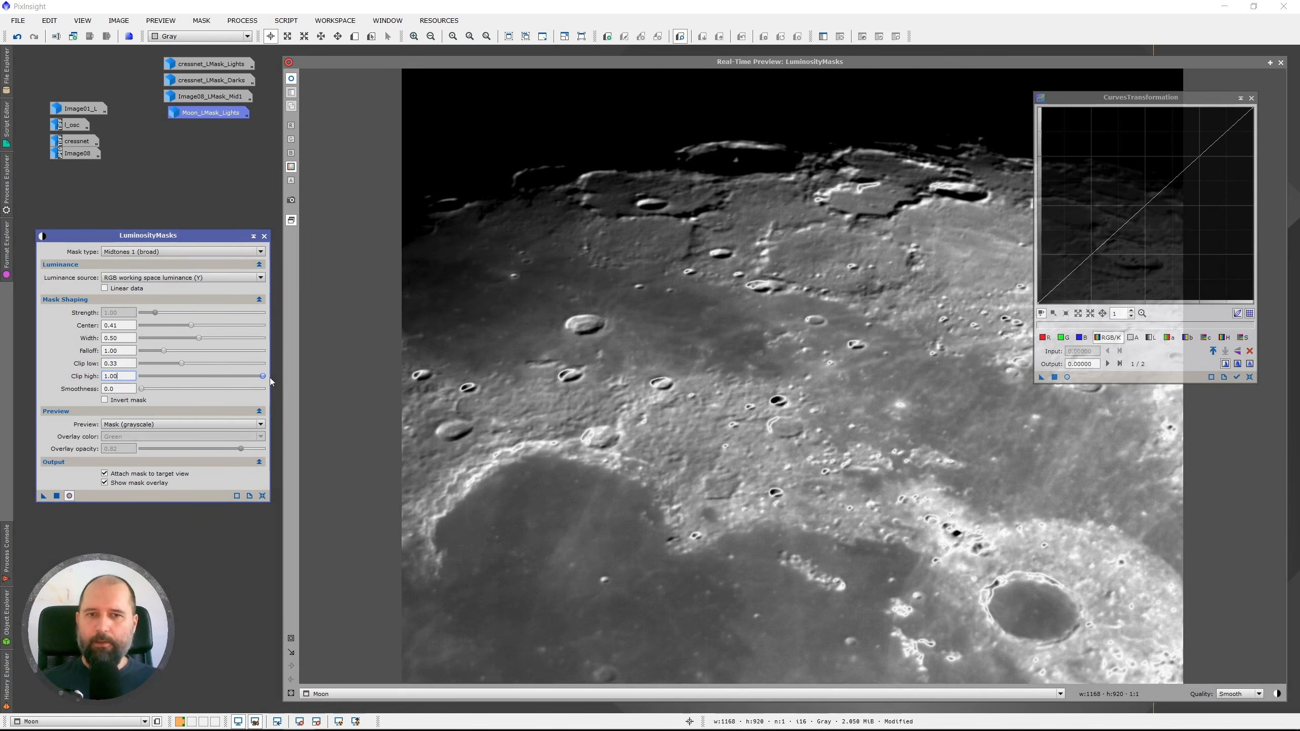
pyautogui.click(142, 390)
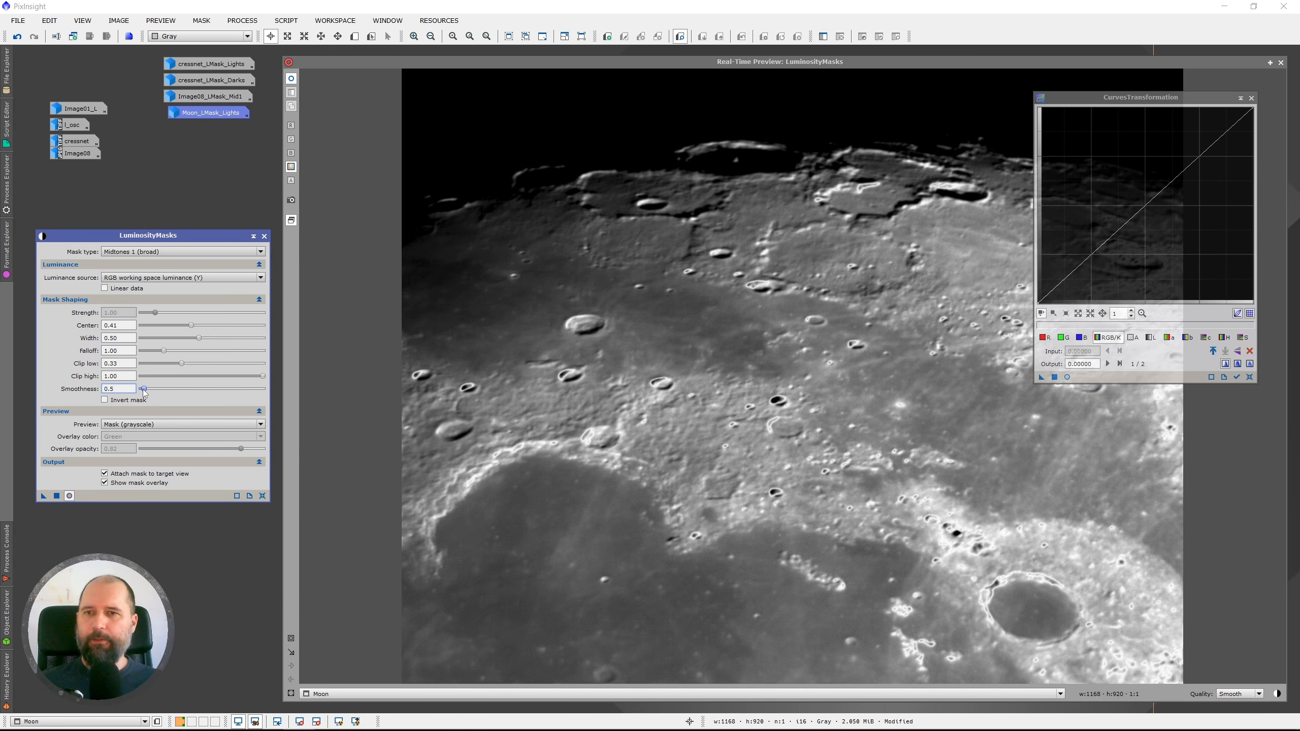
pyautogui.click(144, 390)
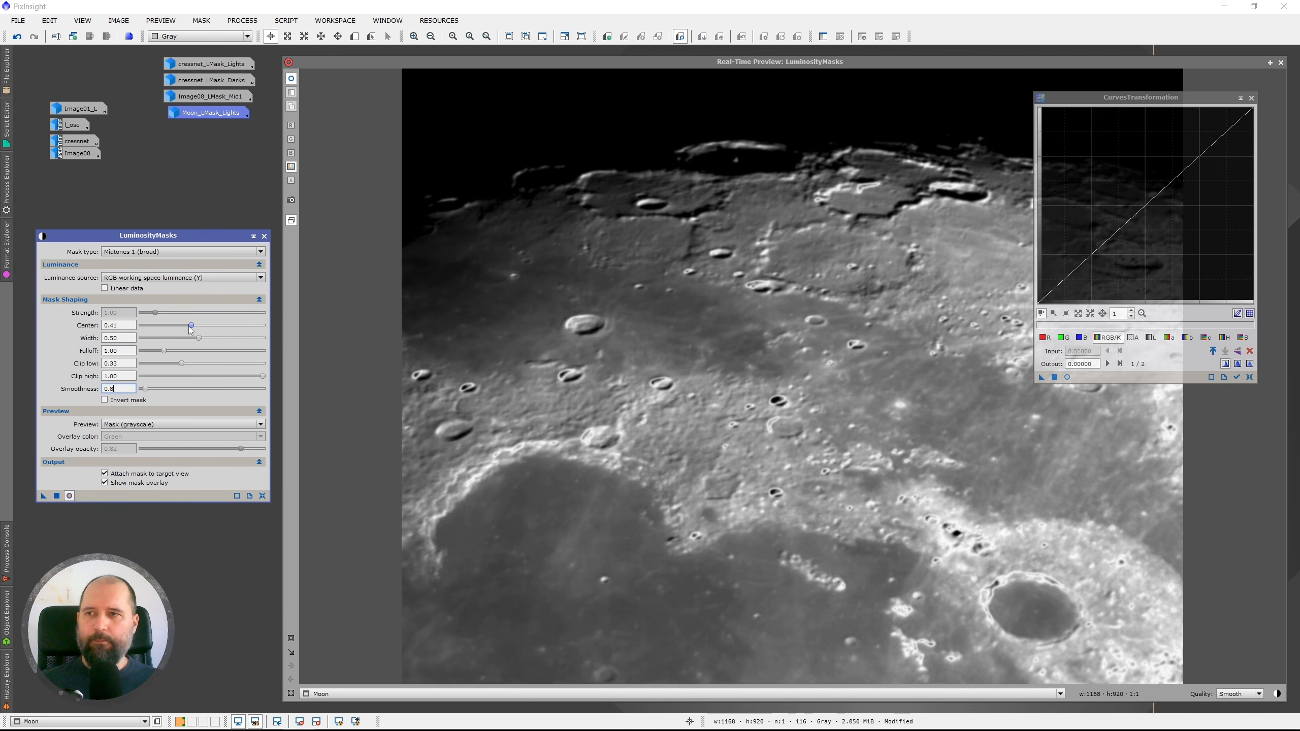
pyautogui.moveTo(189, 327); pyautogui.dragTo(182, 341)
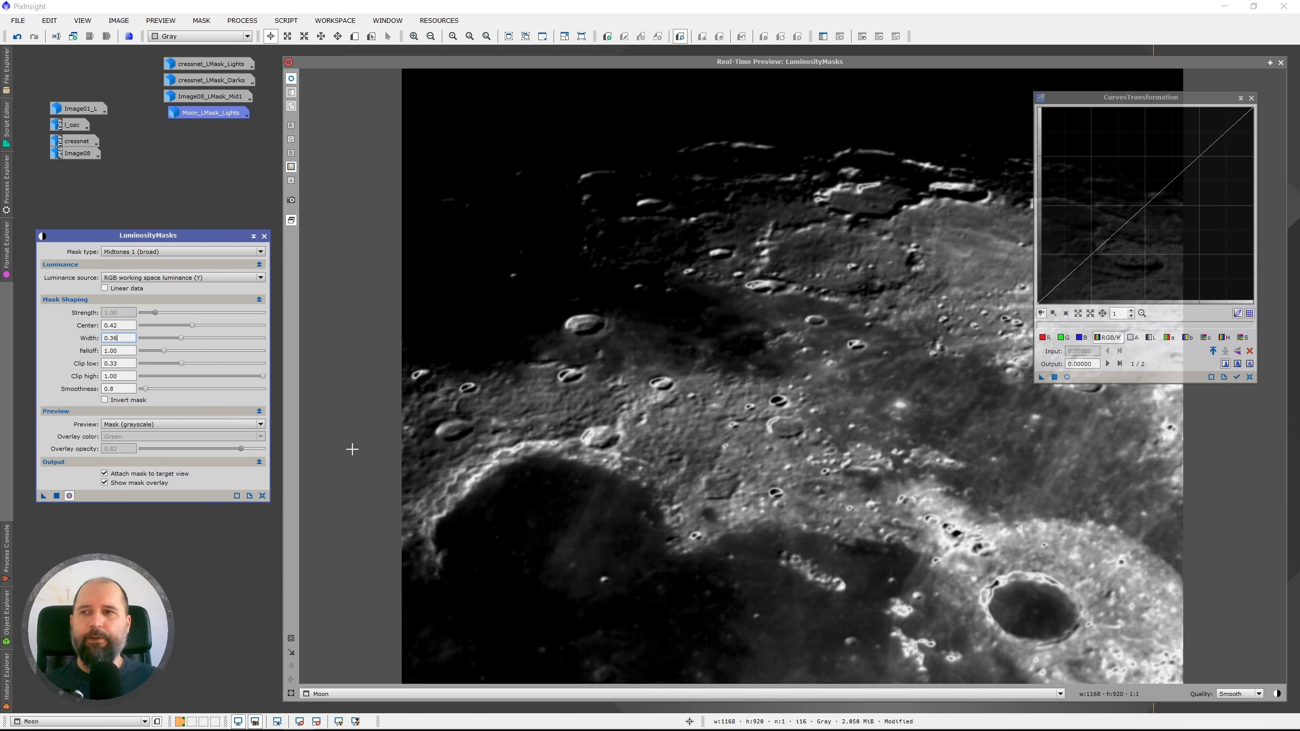
# Try the Overlay (rubylith) mode for the mask preview, and return it to Mask (grayscale).
pyautogui.click(148, 424)
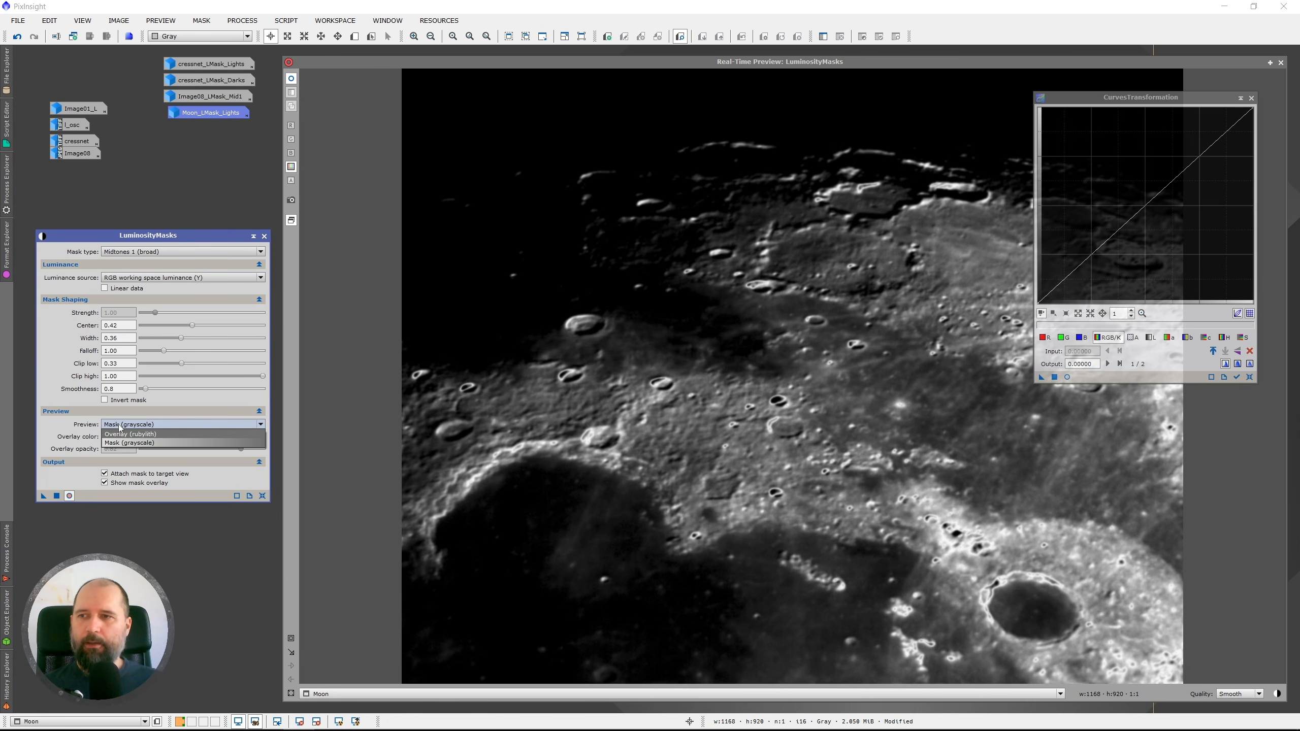
pyautogui.press('Up')
pyautogui.press('Return')
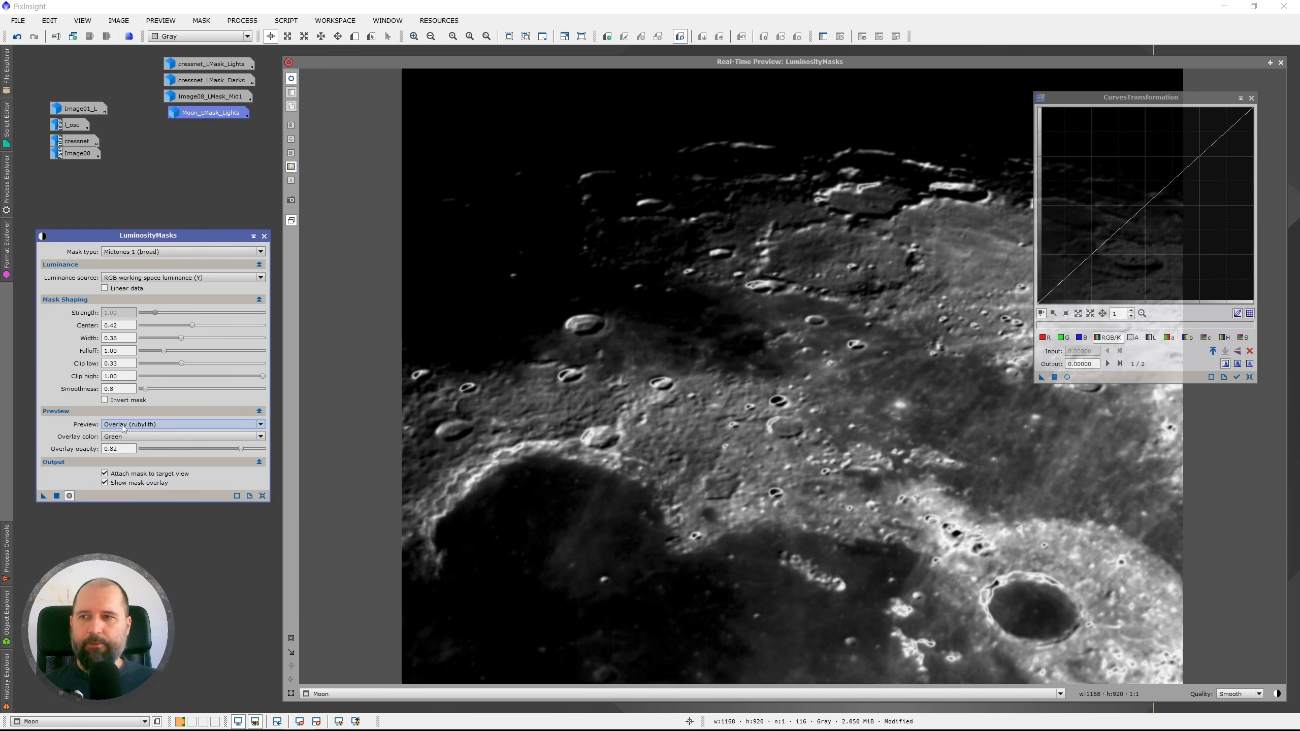
pyautogui.click(121, 425)
pyautogui.click(122, 446)
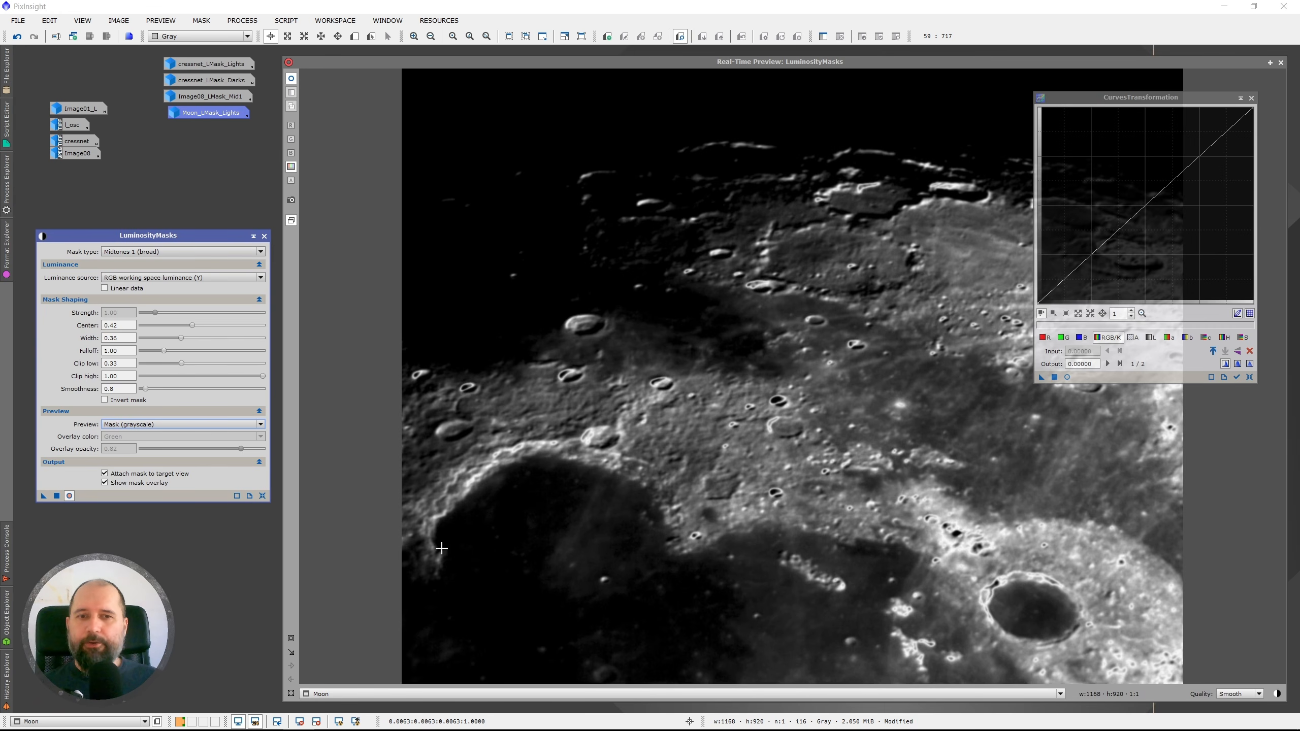
# Create and attach the Moon's Midtones 1 mask without an overlay, and park its minimized window with the other masks.
pyautogui.click(105, 482)
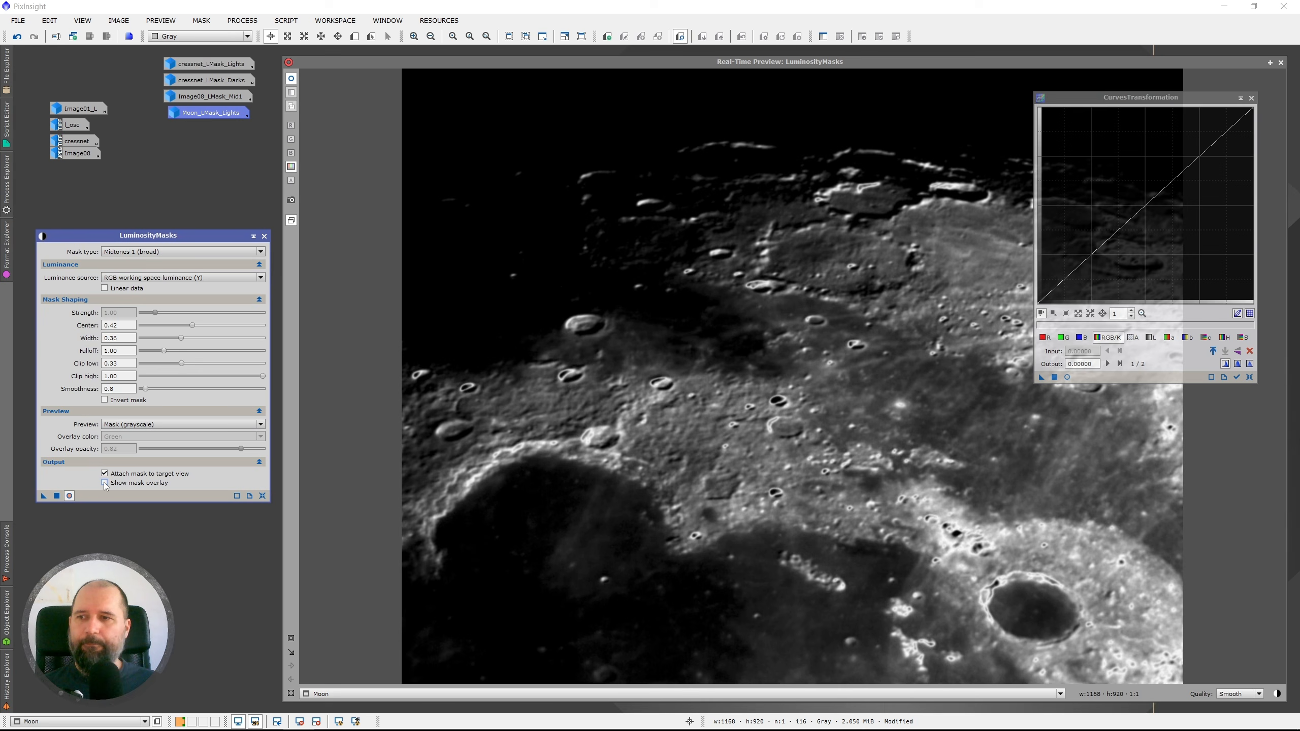
pyautogui.click(57, 496)
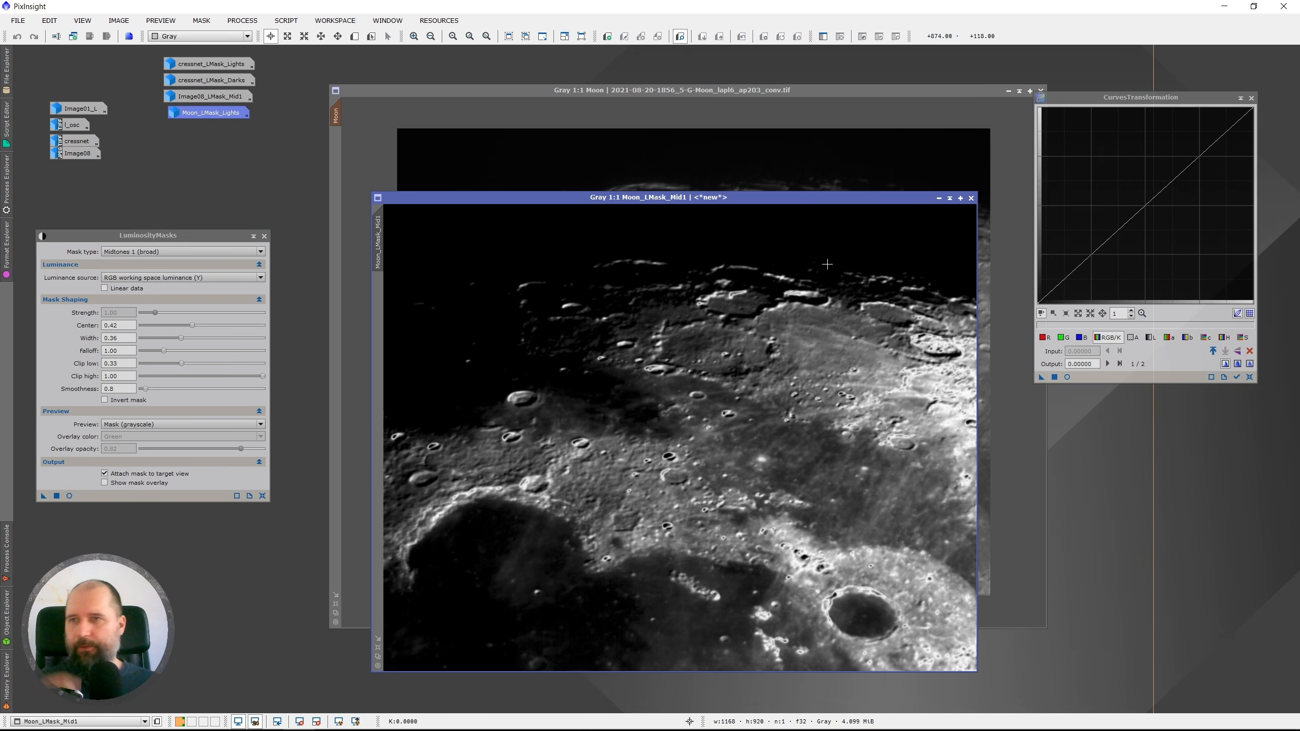
pyautogui.click(938, 199)
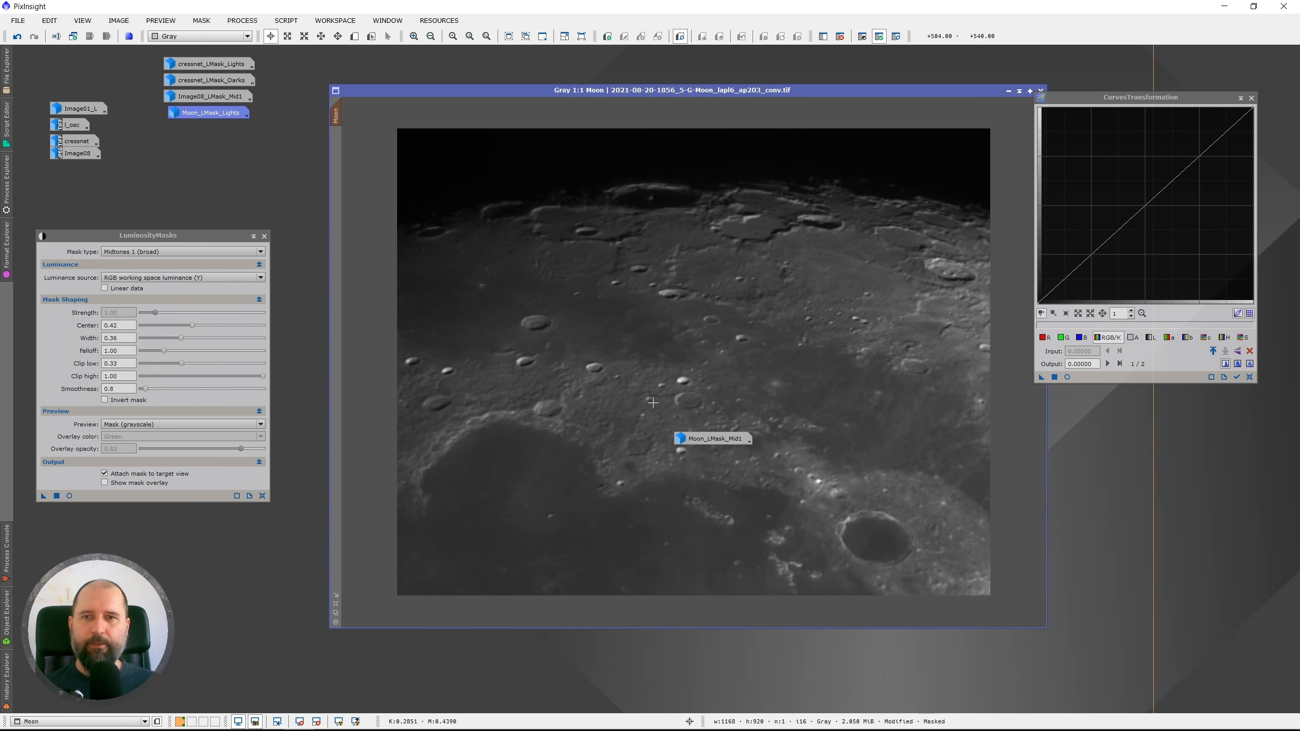
pyautogui.moveTo(713, 438); pyautogui.dragTo(213, 133)
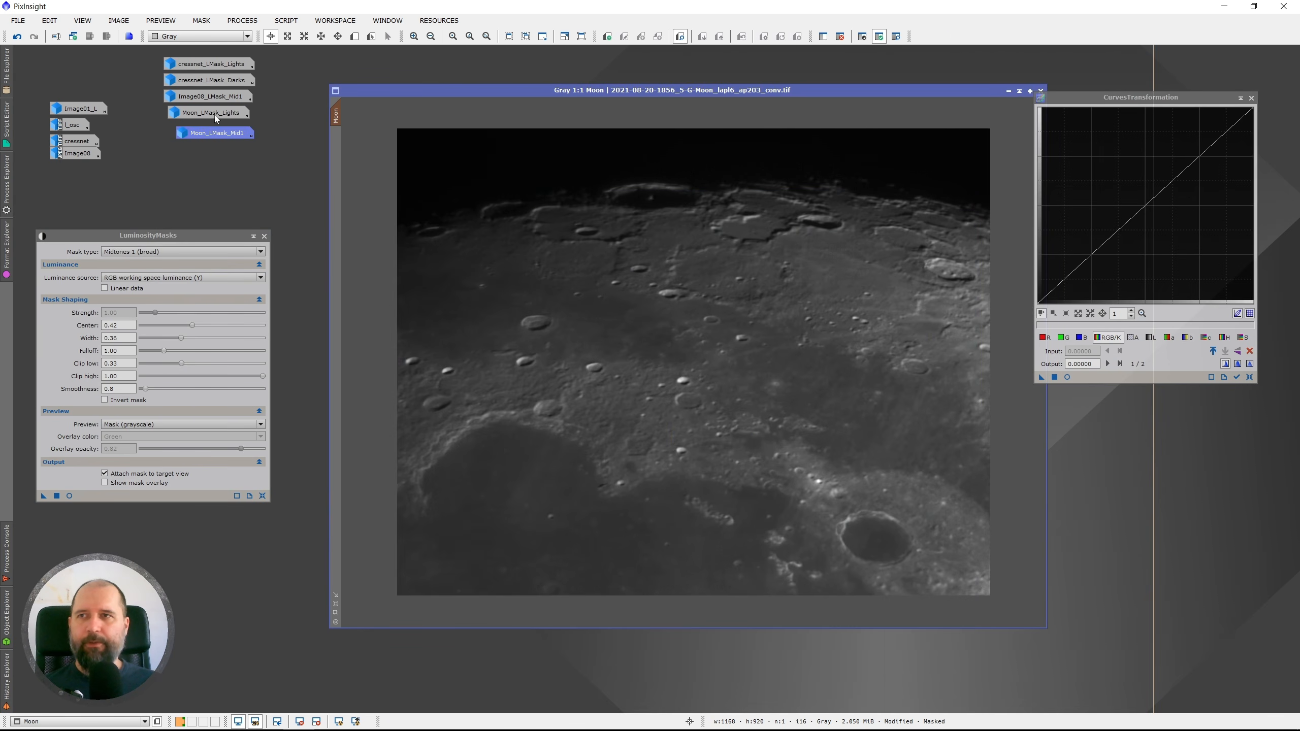
# Inspect the Moon's Lights mask, minimize it again, and line up the Midtones 1 mask's icon beneath it.
pyautogui.doubleClick(216, 114)
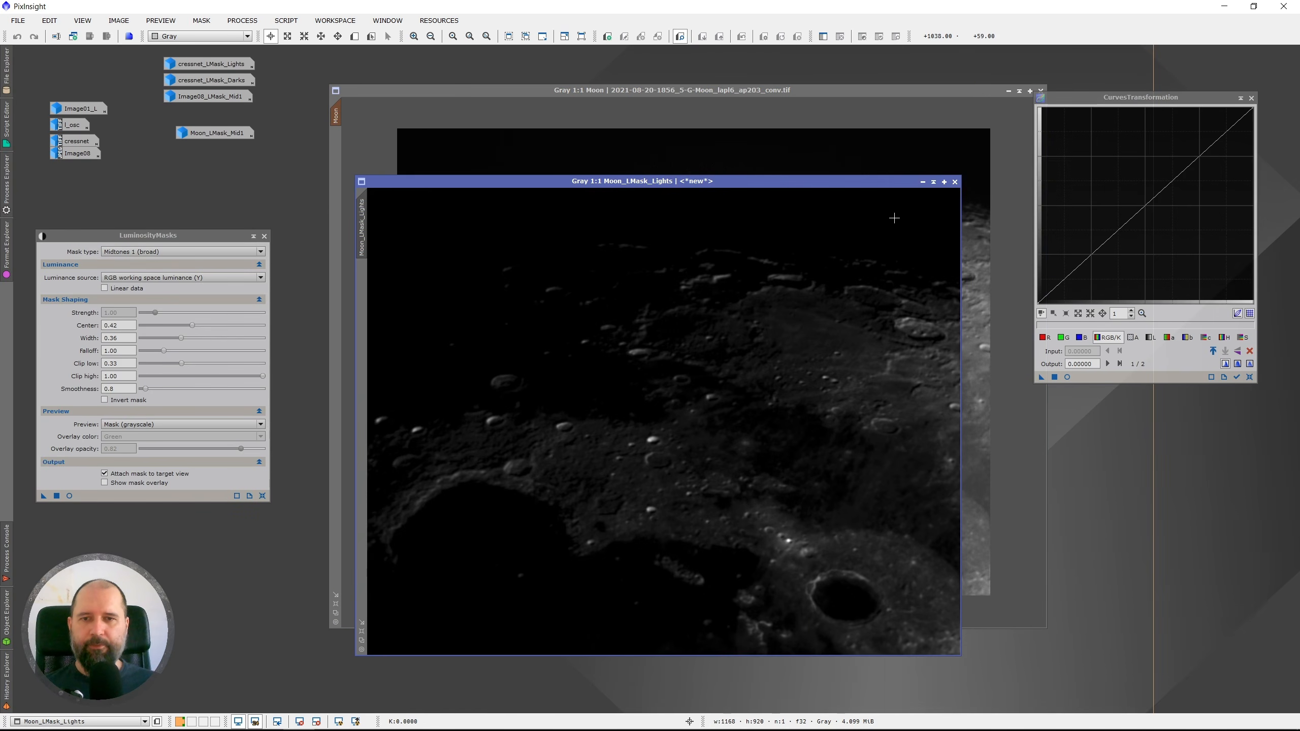
pyautogui.click(922, 183)
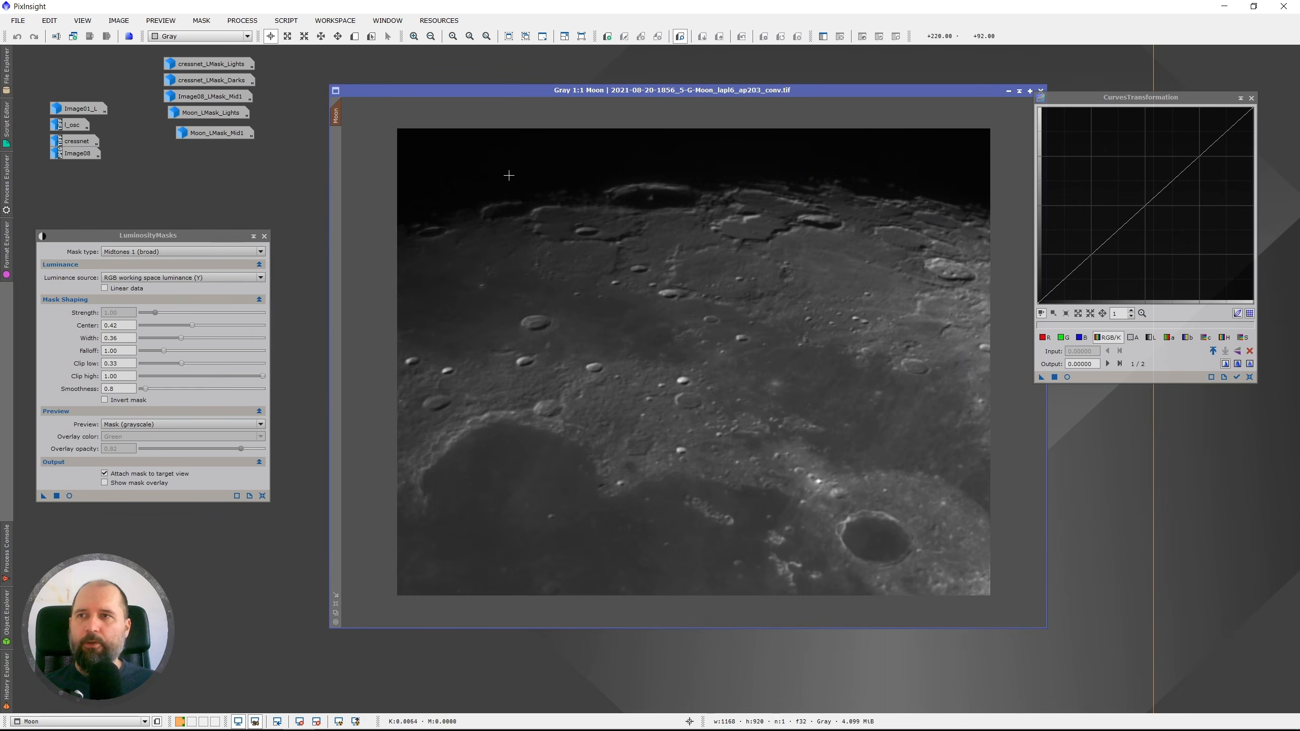
pyautogui.moveTo(219, 132); pyautogui.dragTo(229, 144)
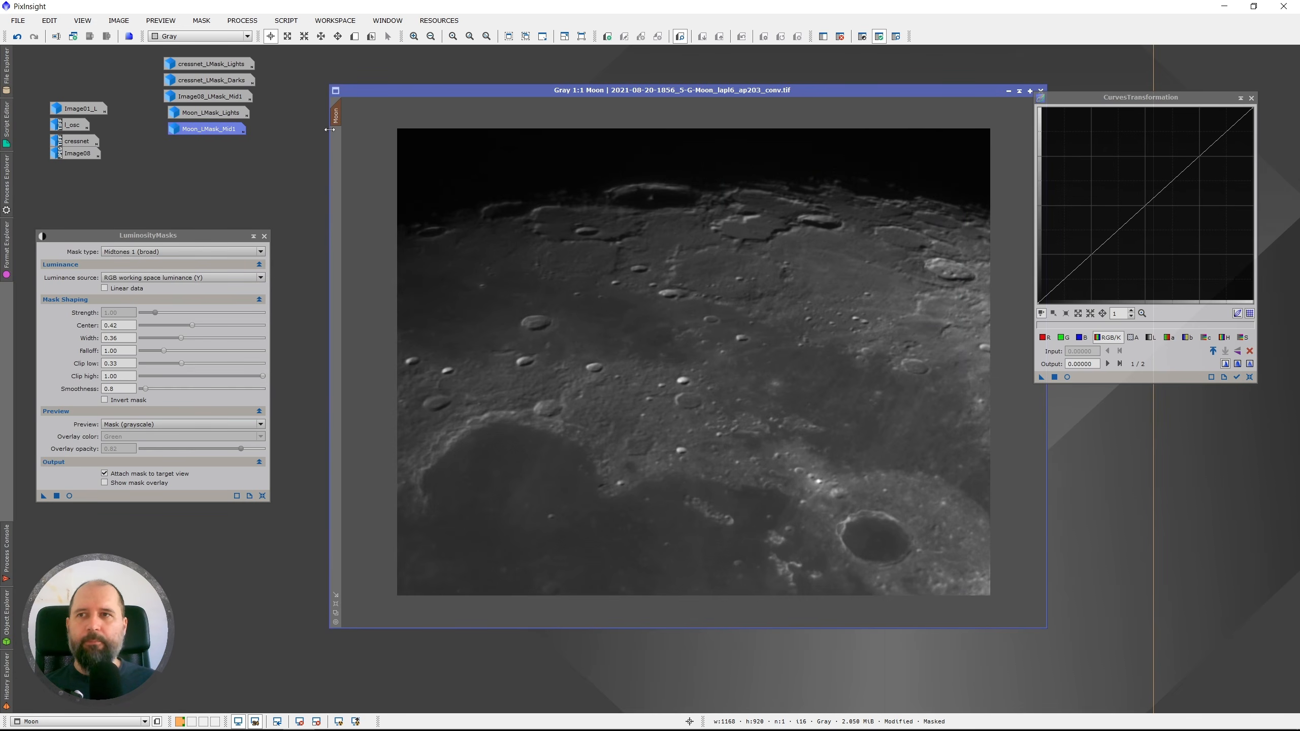
# Preview CurvesTransformation on the masked Moon, add RGB/K points at about 0.21/0.21 and 0.63/0.80, and compare with the original.
pyautogui.click(1066, 377)
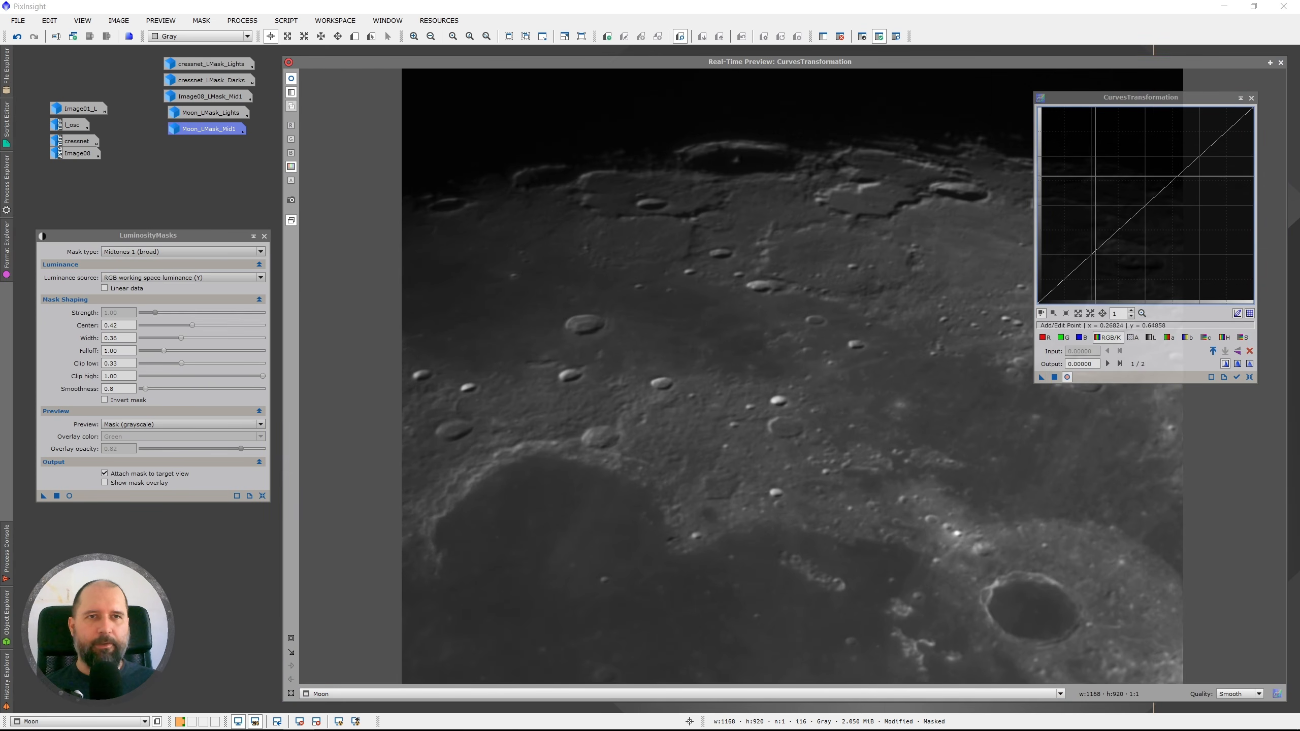
pyautogui.moveTo(1131, 100); pyautogui.dragTo(1164, 127)
pyautogui.moveTo(1165, 242); pyautogui.dragTo(1210, 173)
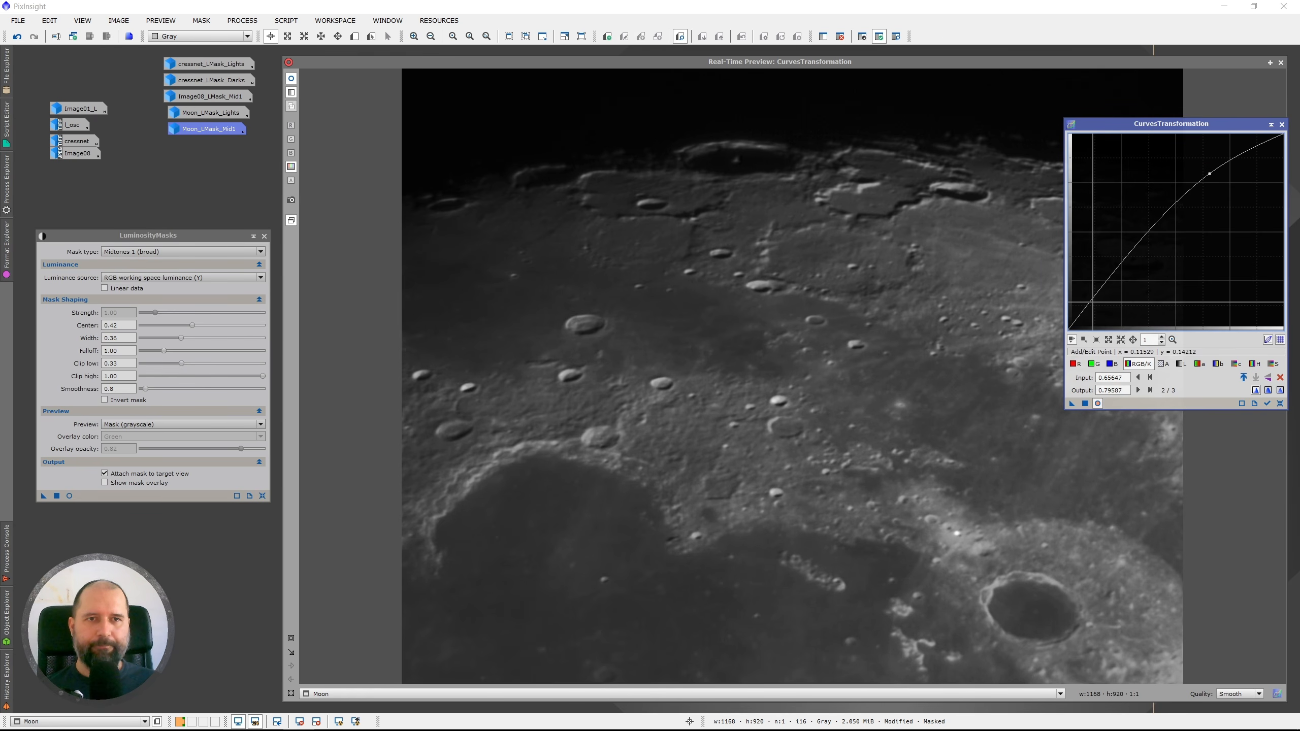
pyautogui.moveTo(1111, 281); pyautogui.dragTo(1114, 290)
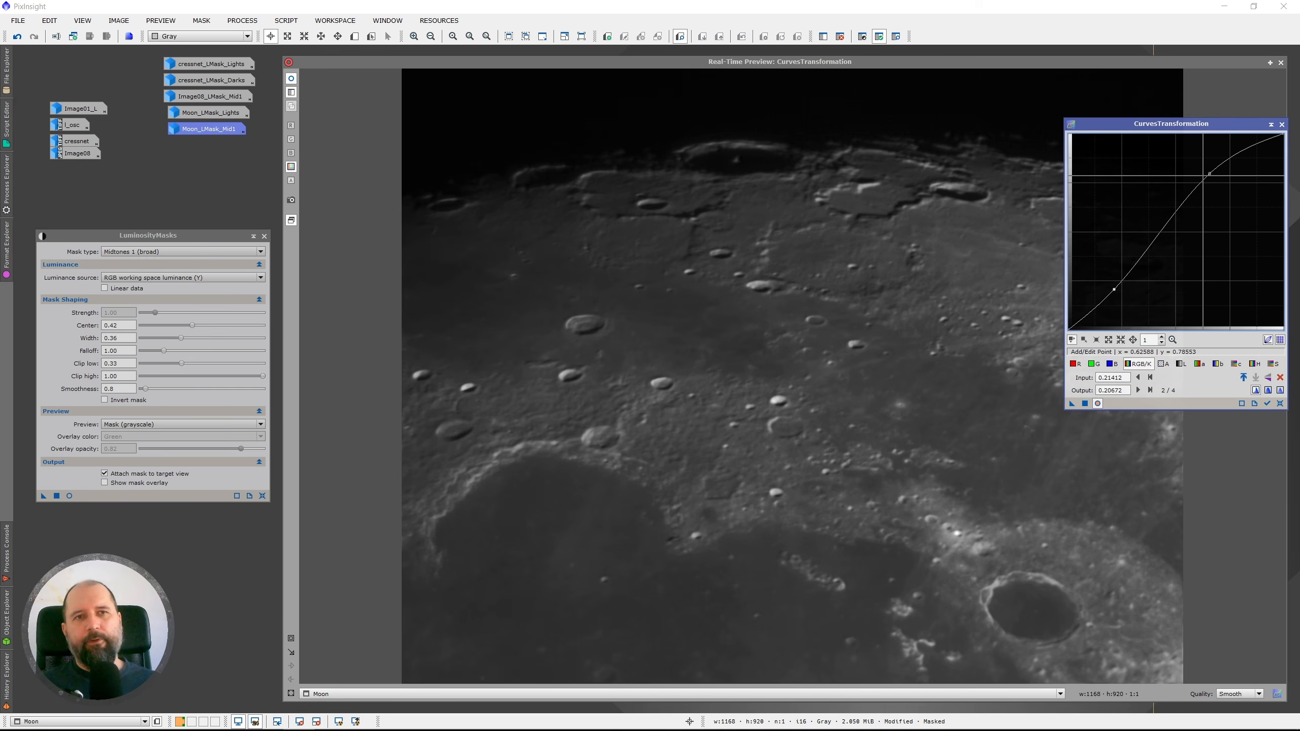
pyautogui.moveTo(1210, 173); pyautogui.dragTo(1206, 174)
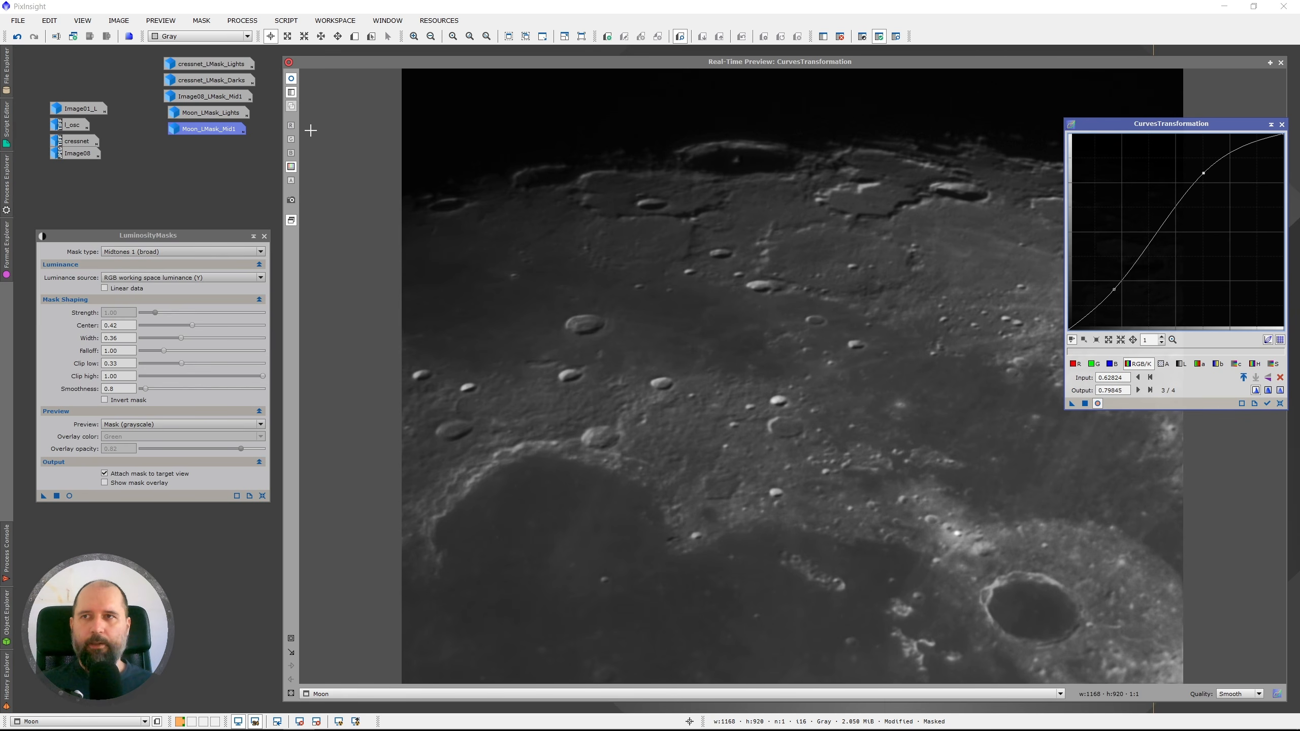
pyautogui.click(292, 79)
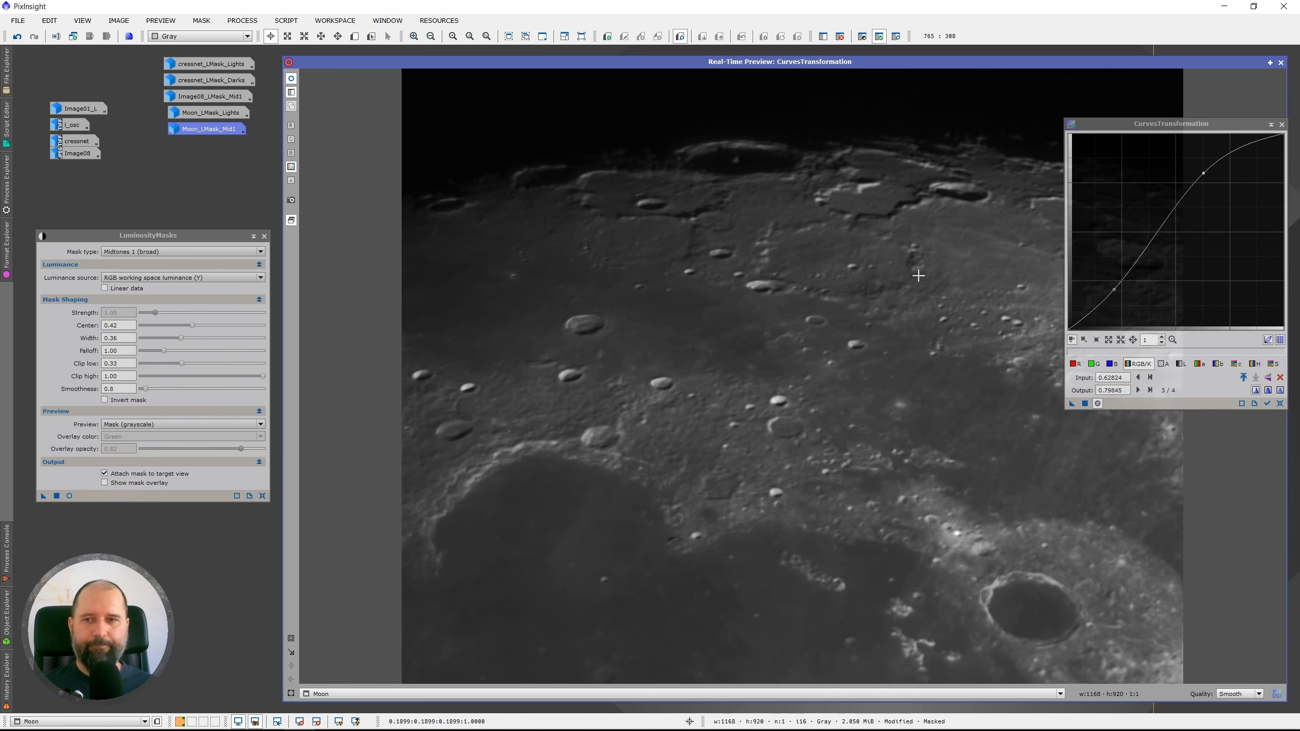
# Apply the curves adjustment to the Moon image, close the preview and CurvesTransformation, and remove the mask from the image.
pyautogui.click(1100, 403)
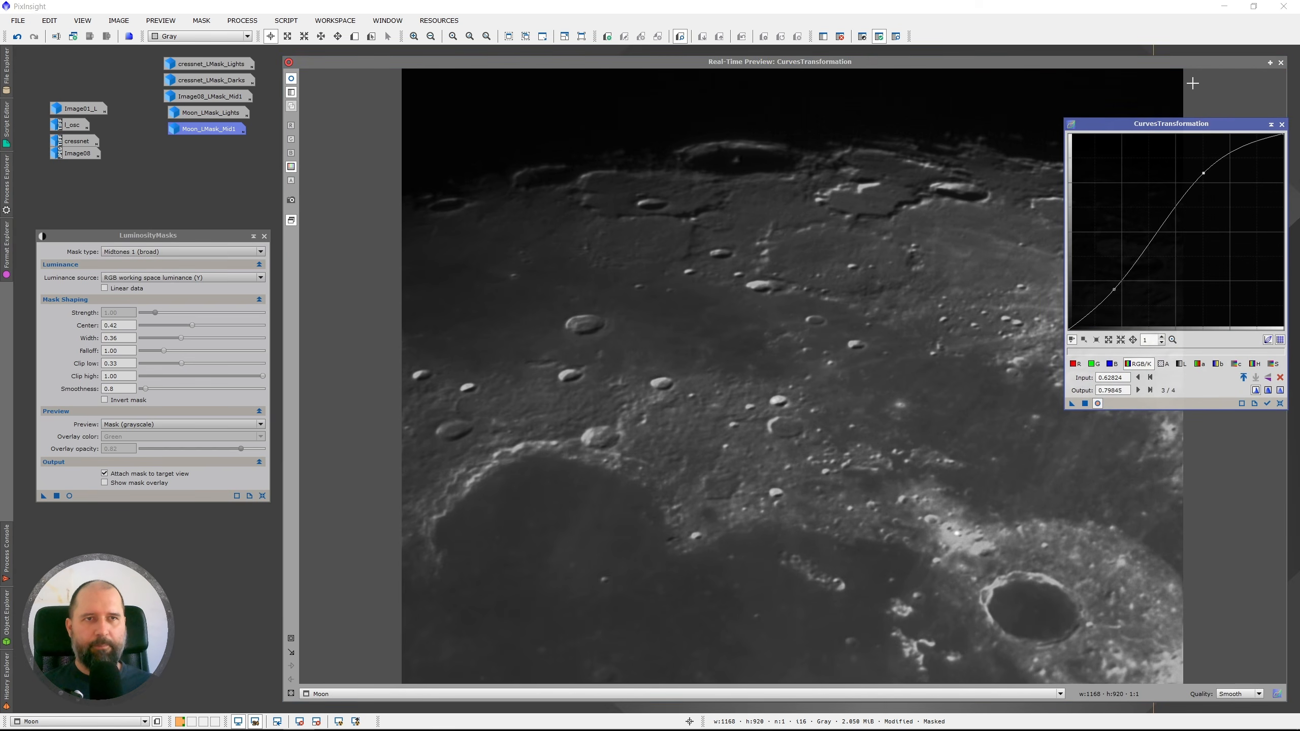
pyautogui.click(1281, 62)
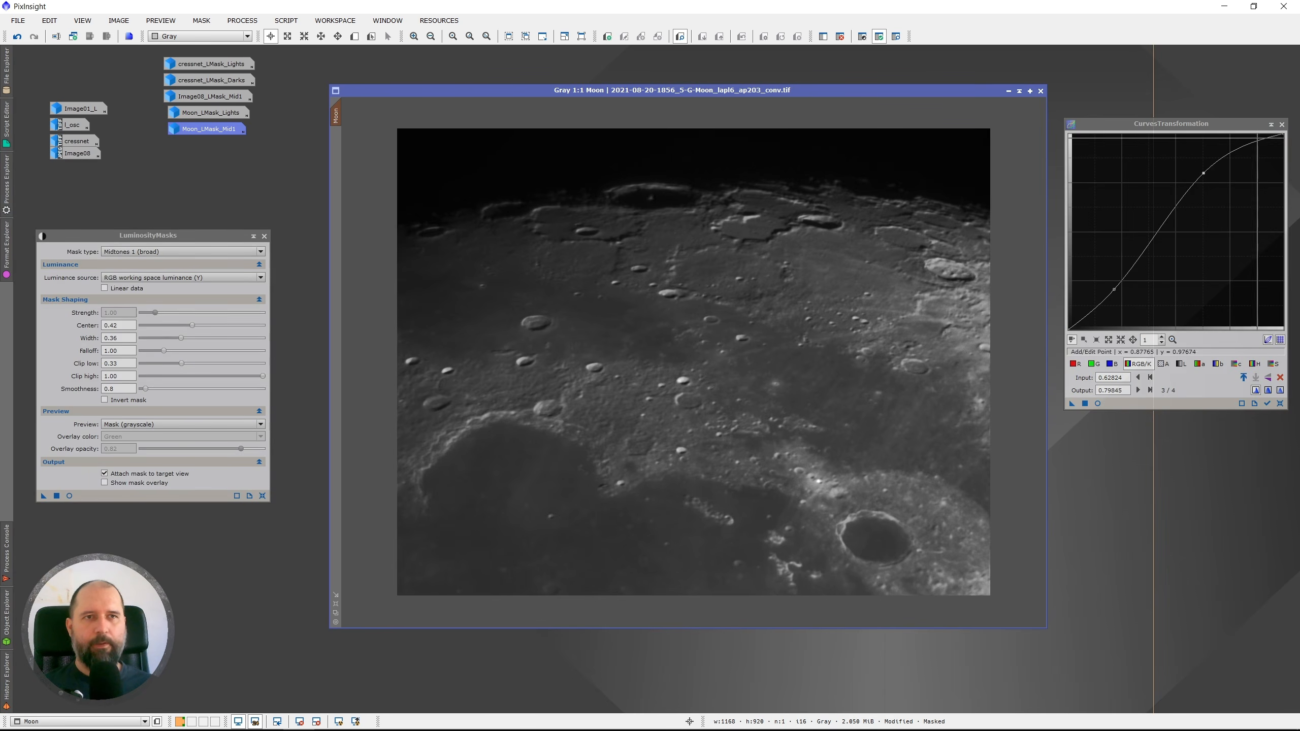
pyautogui.click(1281, 124)
pyautogui.moveTo(776, 90); pyautogui.dragTo(786, 90)
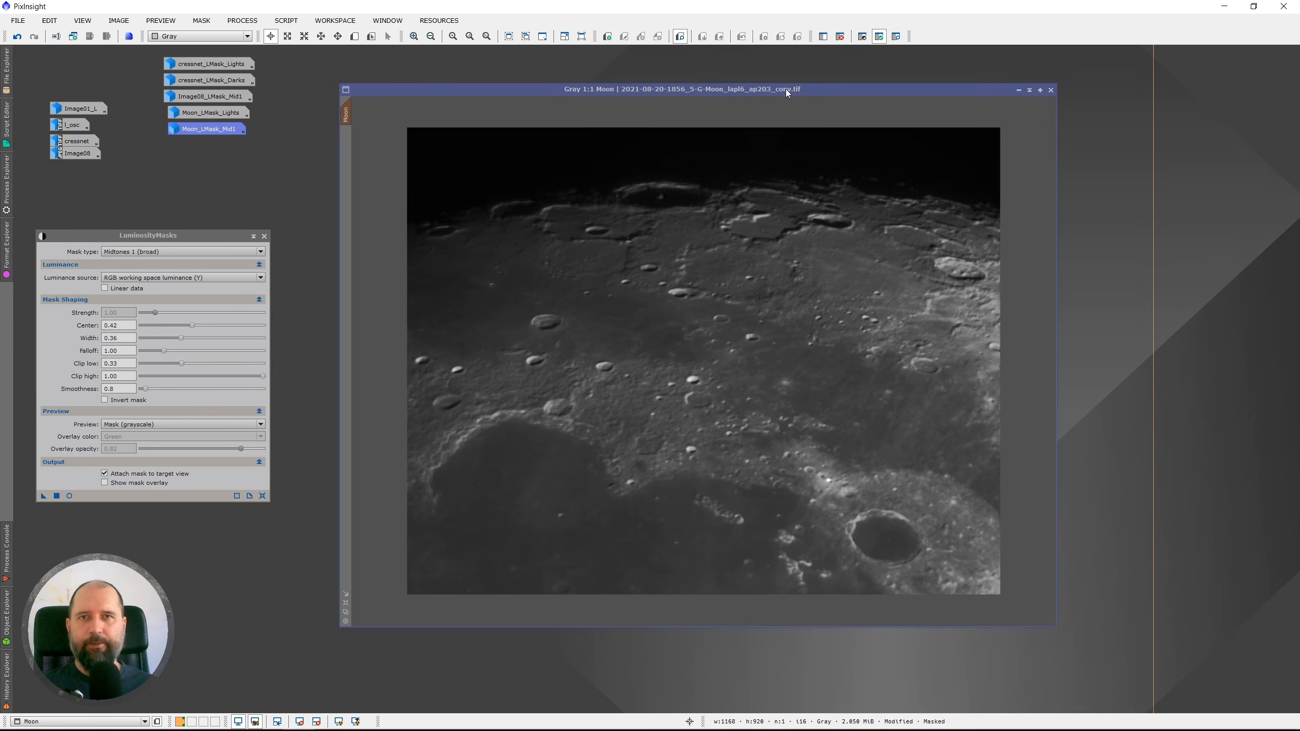
pyautogui.click(842, 41)
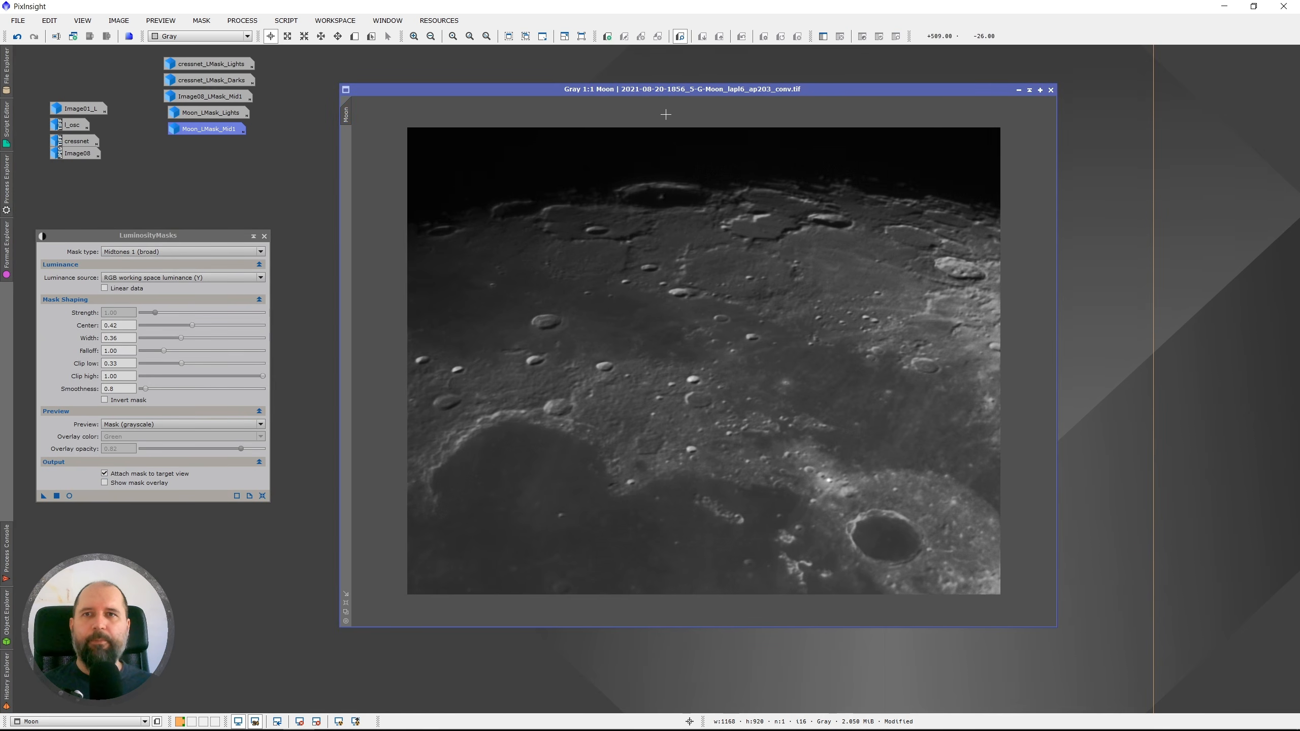
# Compare the Moon image before and after the masked curves adjustments by repeatedly undoing and redoing them.
pyautogui.click(19, 39)
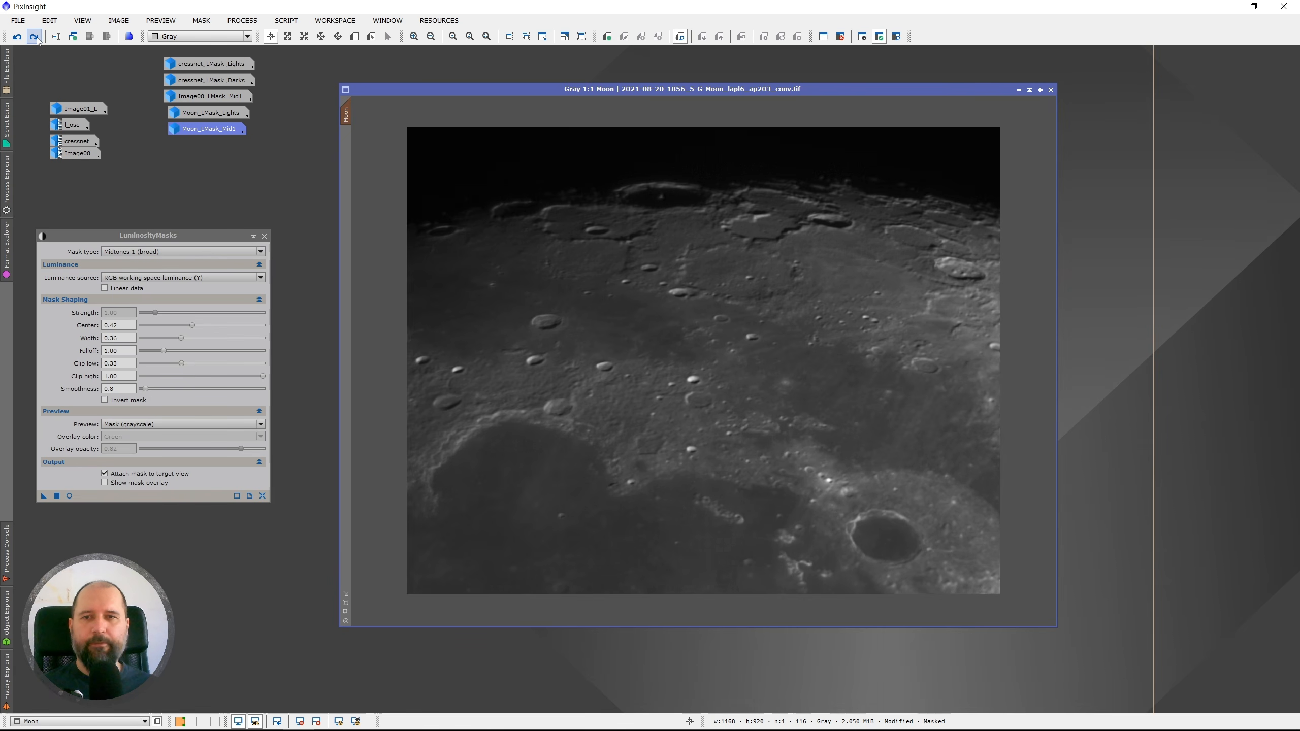
pyautogui.click(34, 37)
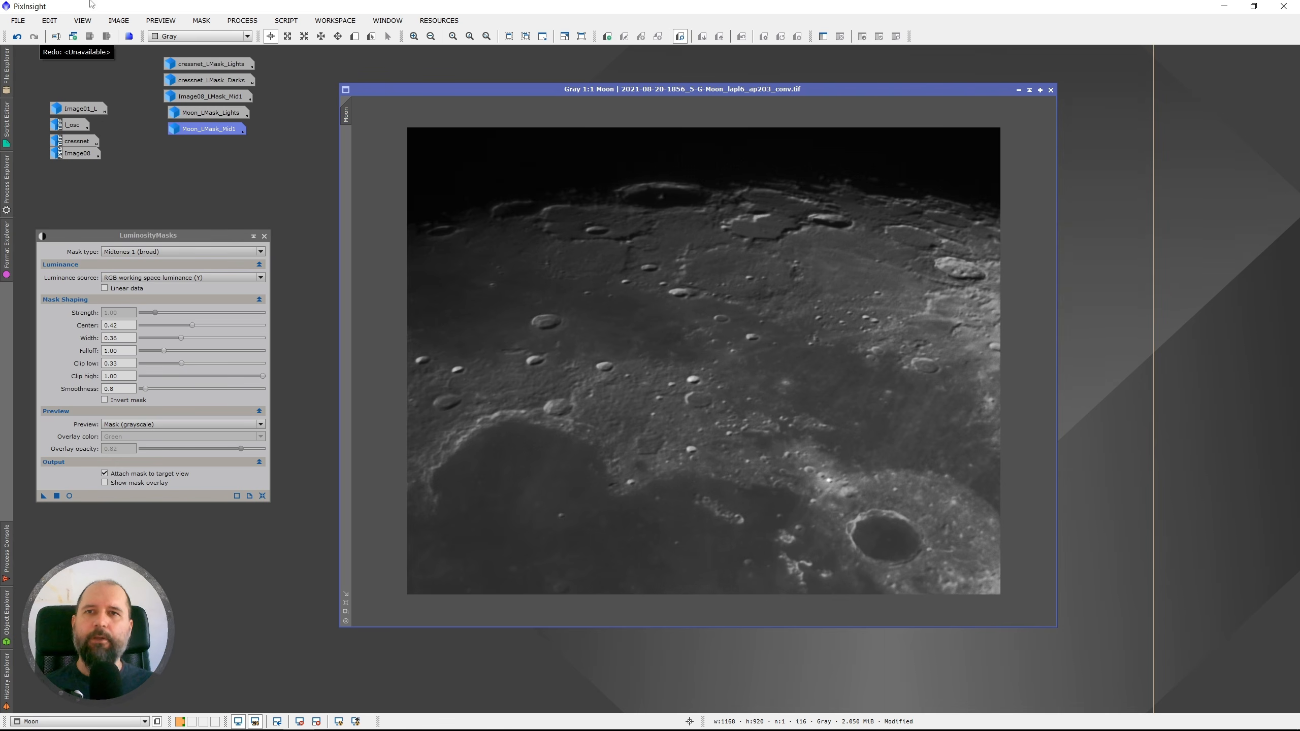
pyautogui.click(17, 37)
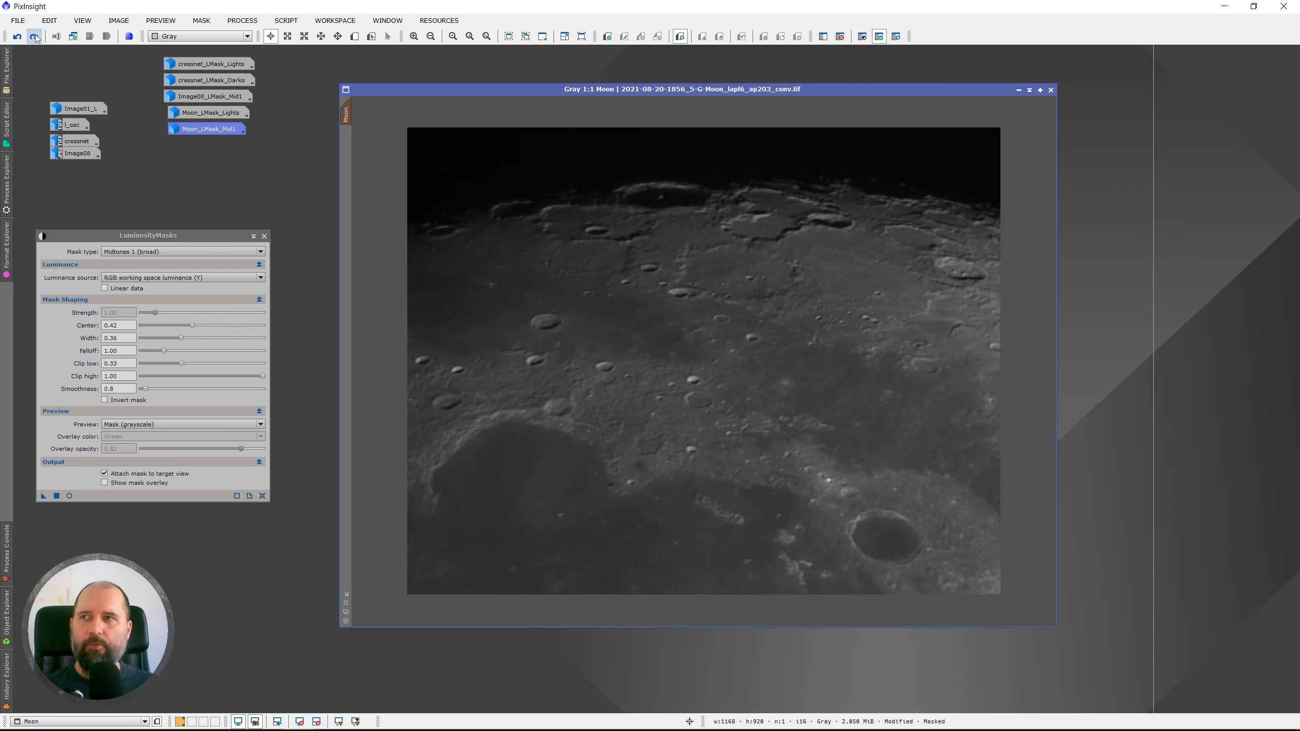
pyautogui.click(34, 37)
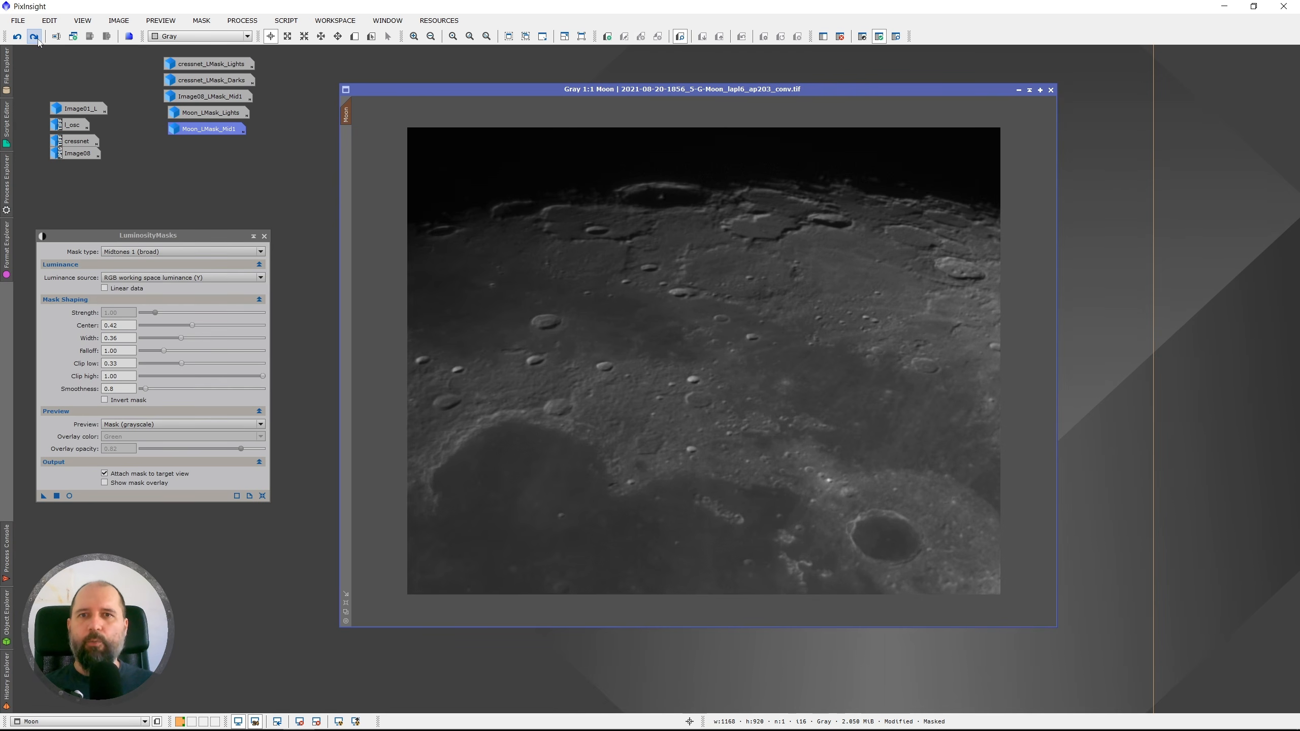
pyautogui.click(39, 40)
pyautogui.click(39, 40)
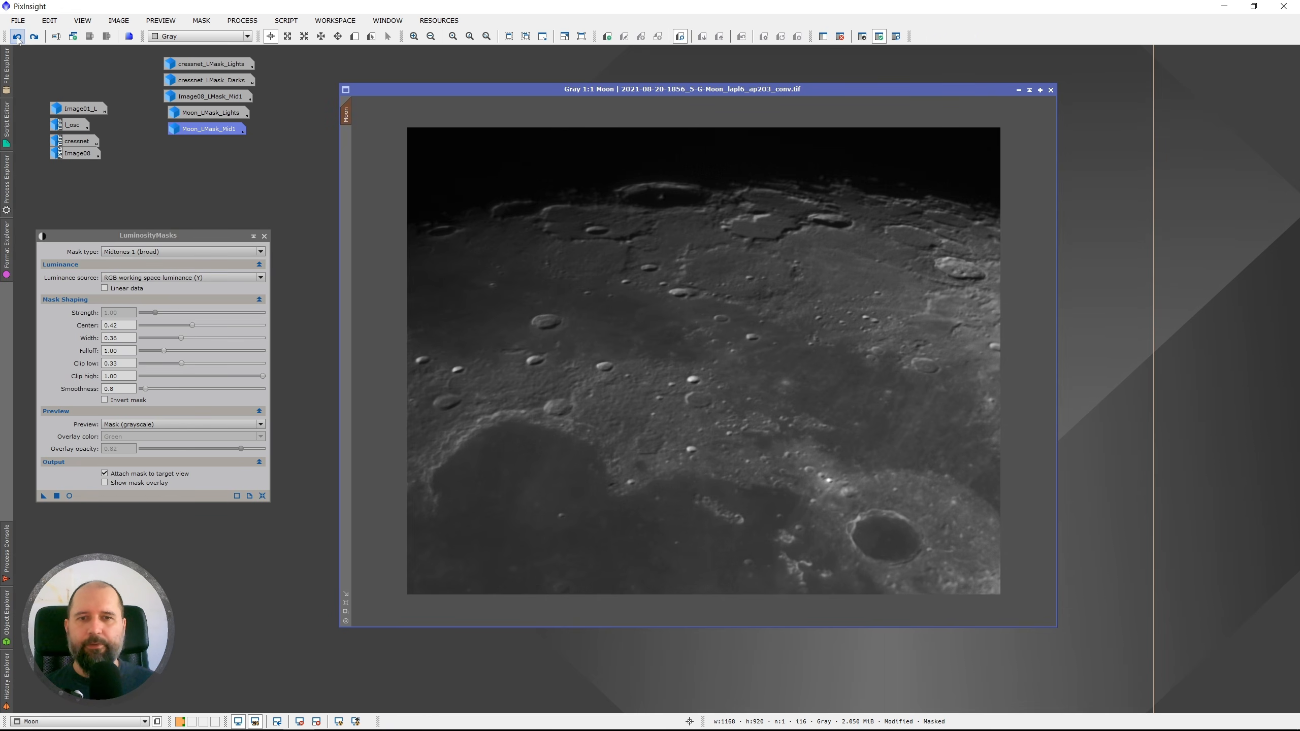
pyautogui.click(33, 37)
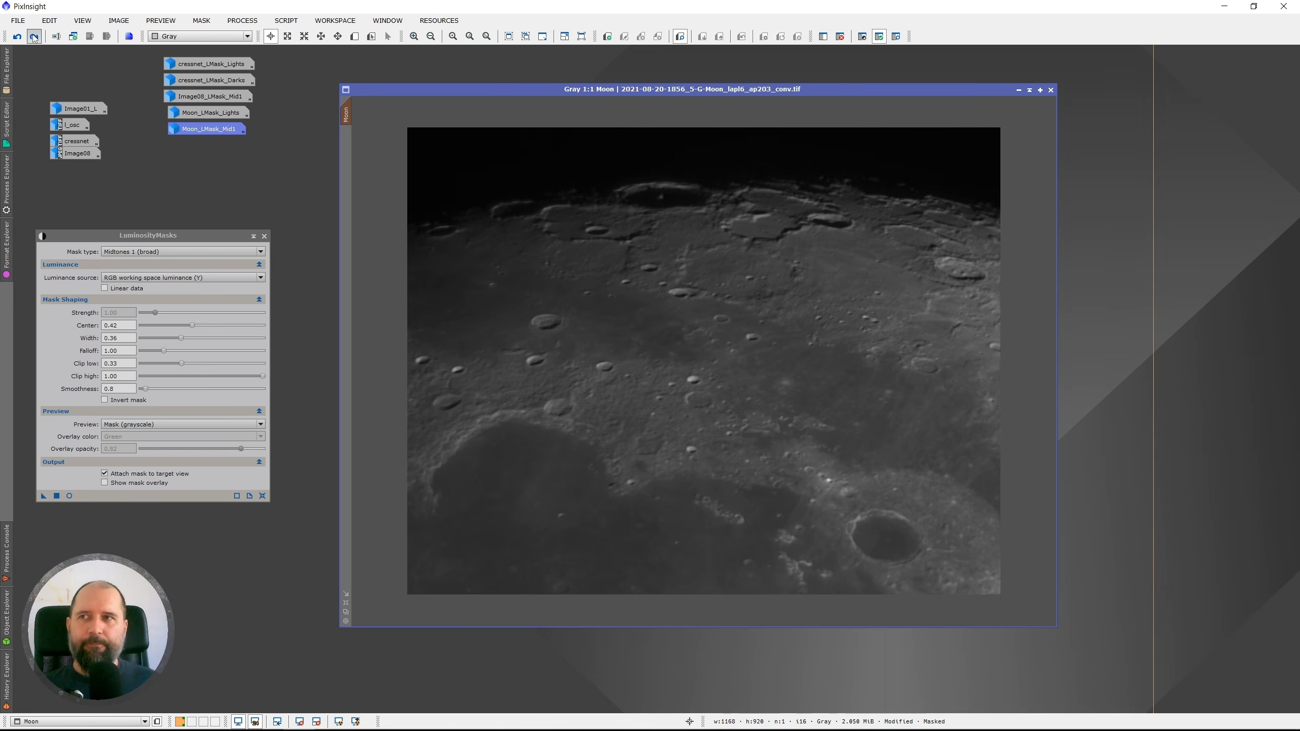